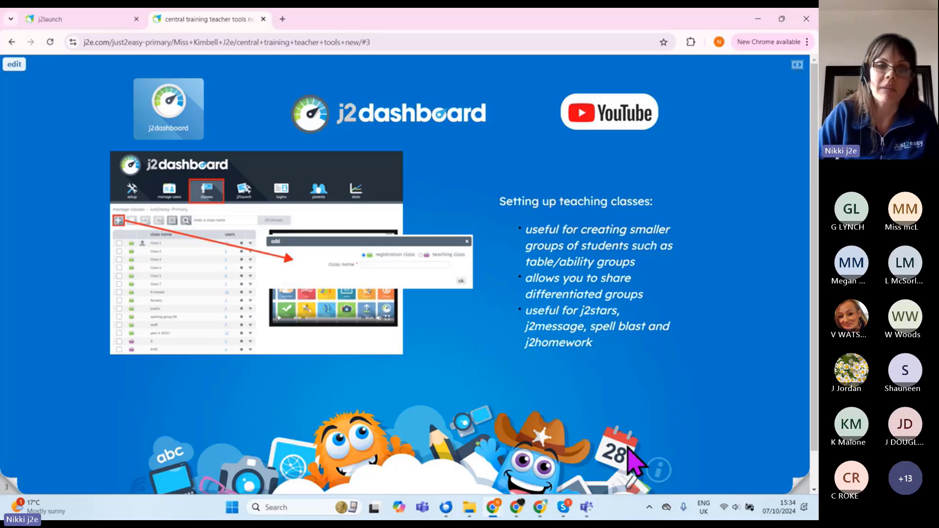
Step: Switch from the teaching-classes presentation slide to the j2launch home page
click(78, 19)
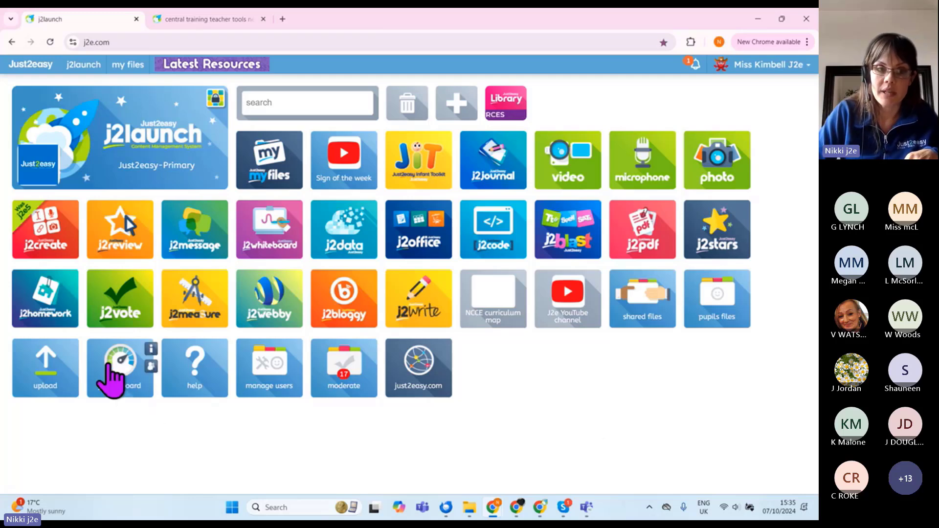
Step: Open j2dashboard and browse the school account details and pupil and parent permission settings
click(113, 387)
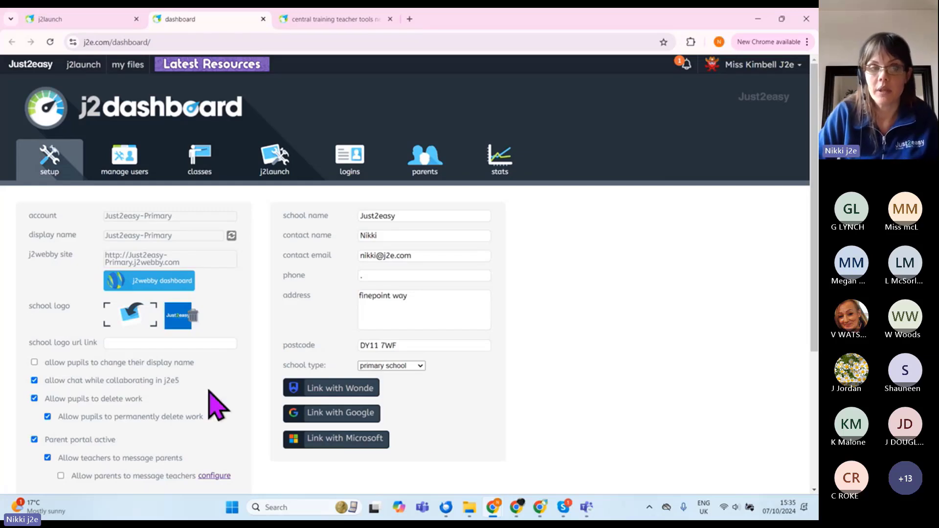
scroll(88, 338, down, 2)
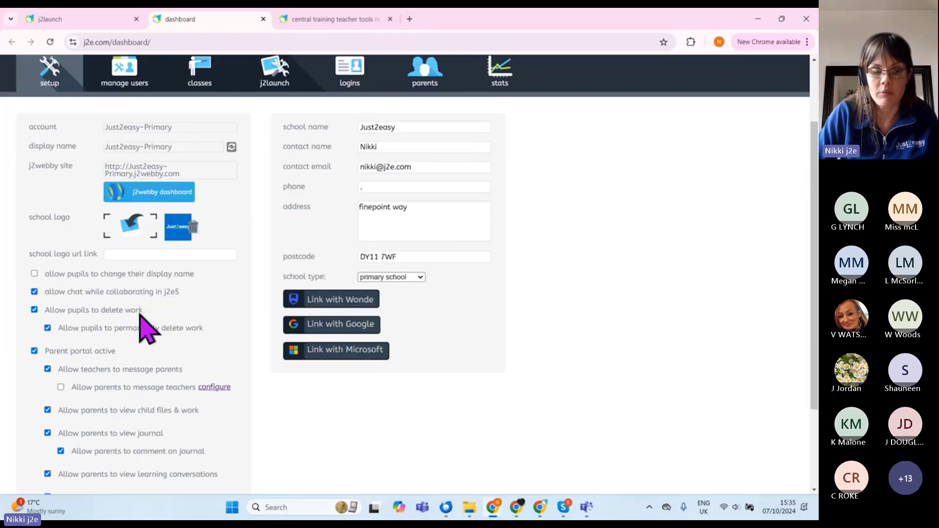
scroll(184, 444, down, 3)
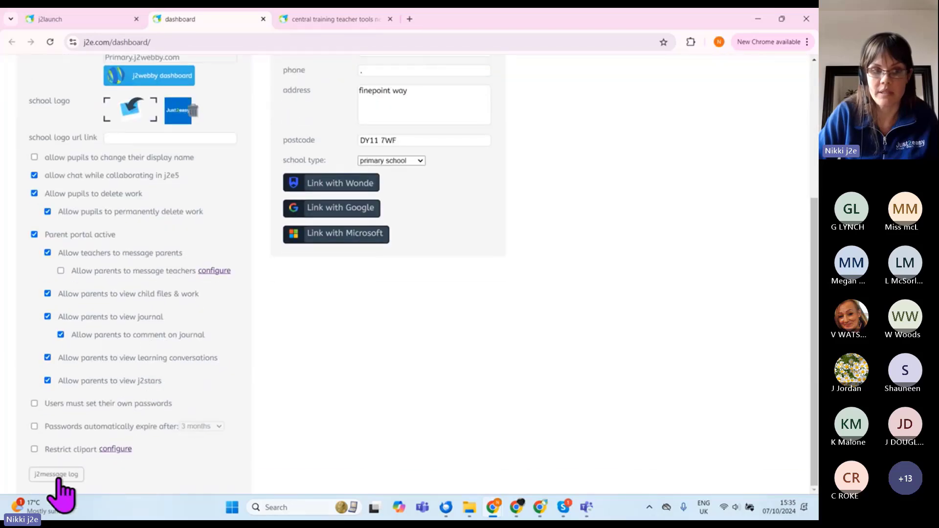
scroll(235, 436, up, 5)
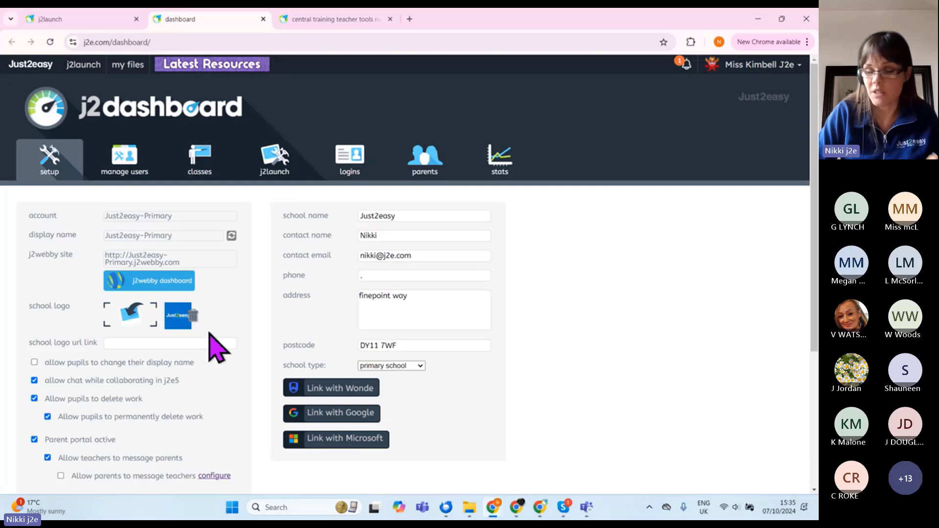
Step: Show the Just2easy-Primary class list and look through its 19 classes and user counts
click(201, 164)
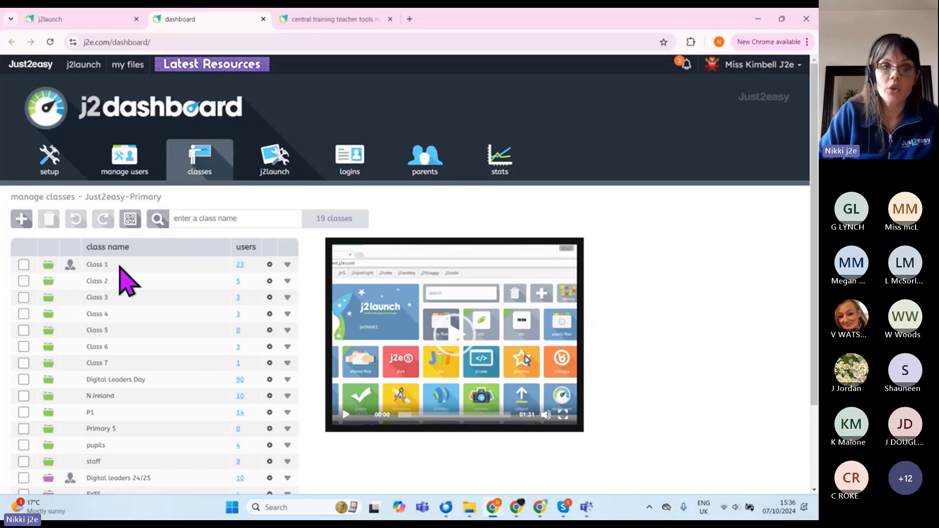
scroll(171, 323, down, 2)
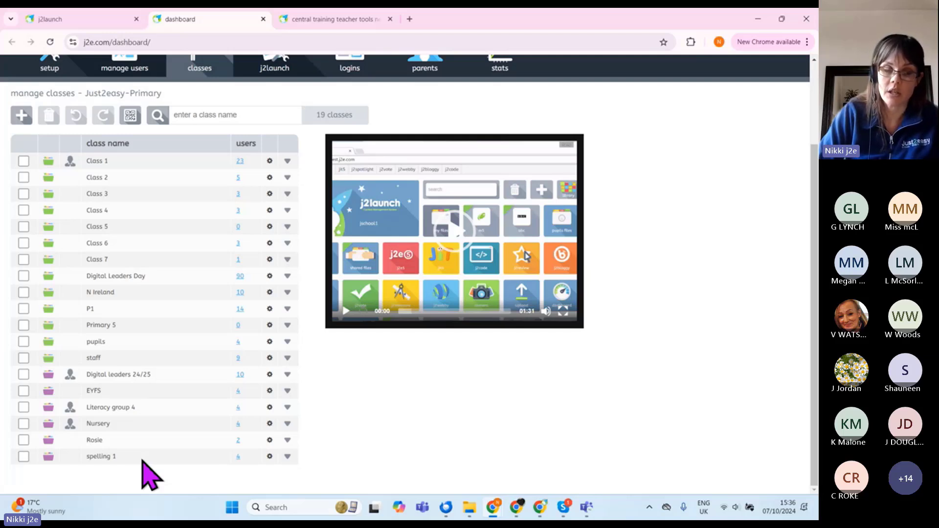
scroll(149, 474, up, 2)
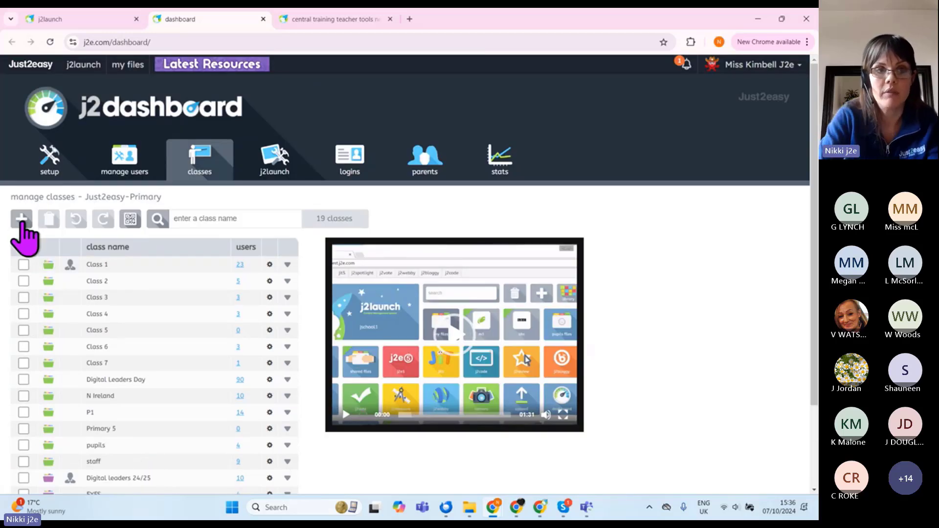
scroll(26, 240, up, 5)
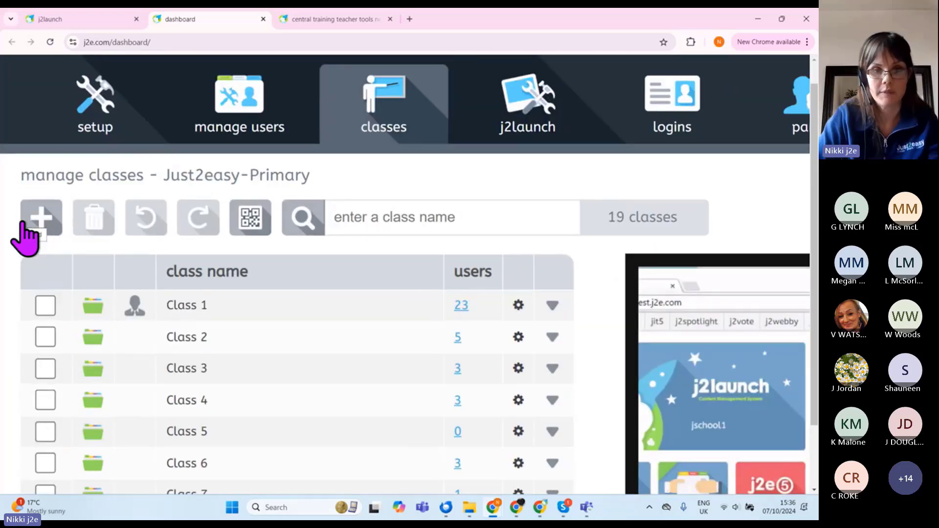
Step: Add a new teaching class named 'Literacy group 1'
click(24, 223)
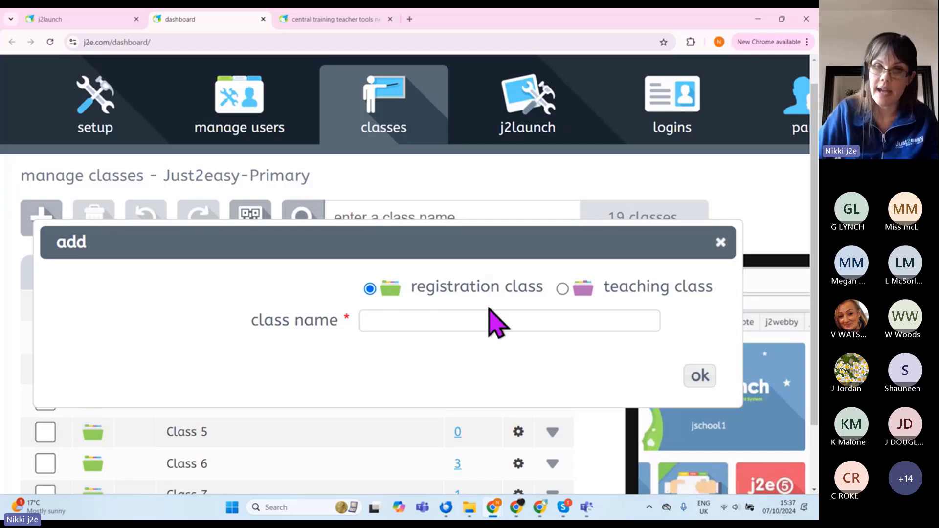
click(562, 289)
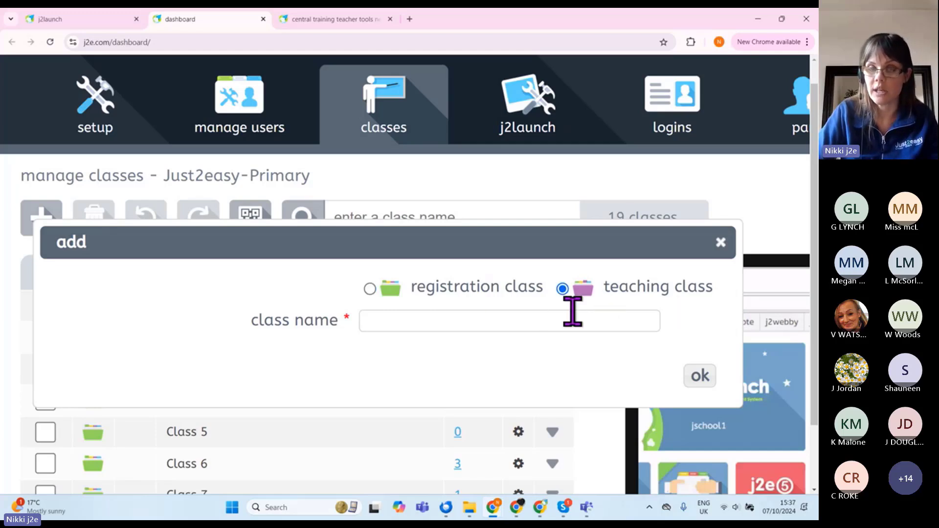
click(438, 321)
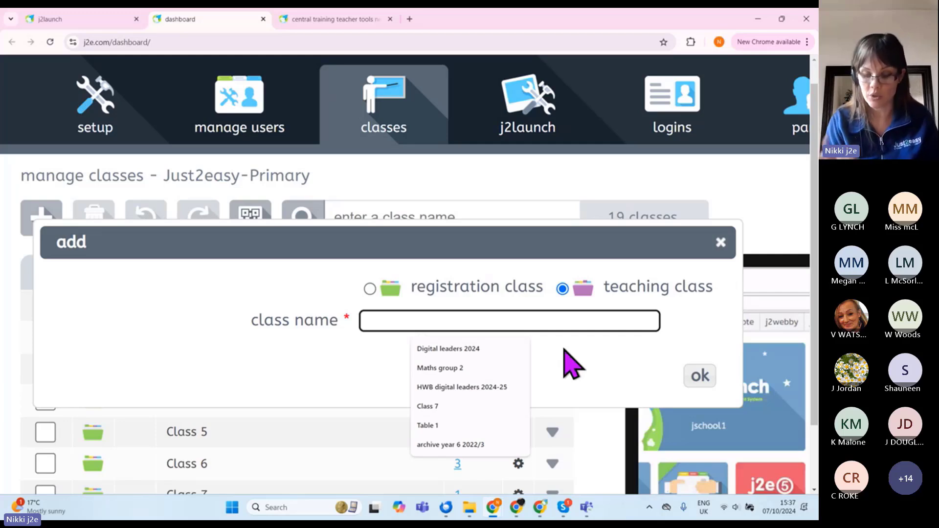
text(Lit)
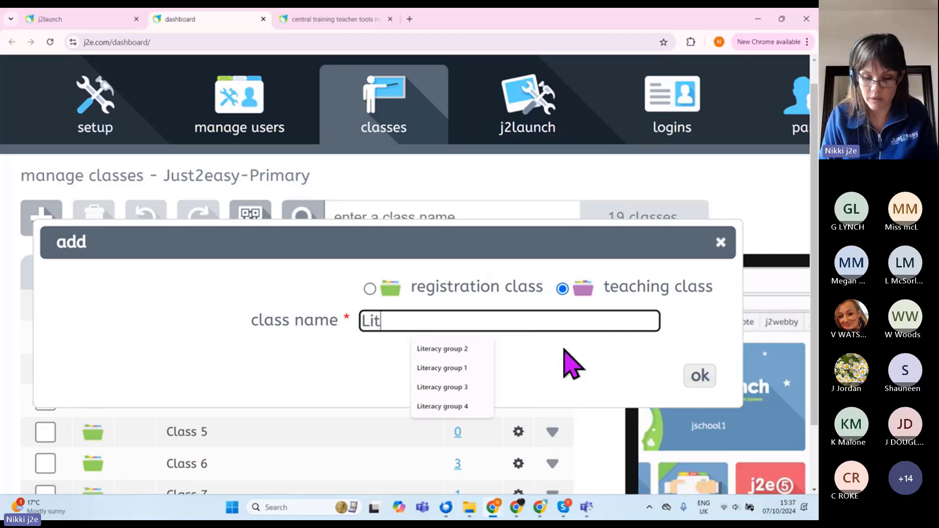
text(eracy group 1)
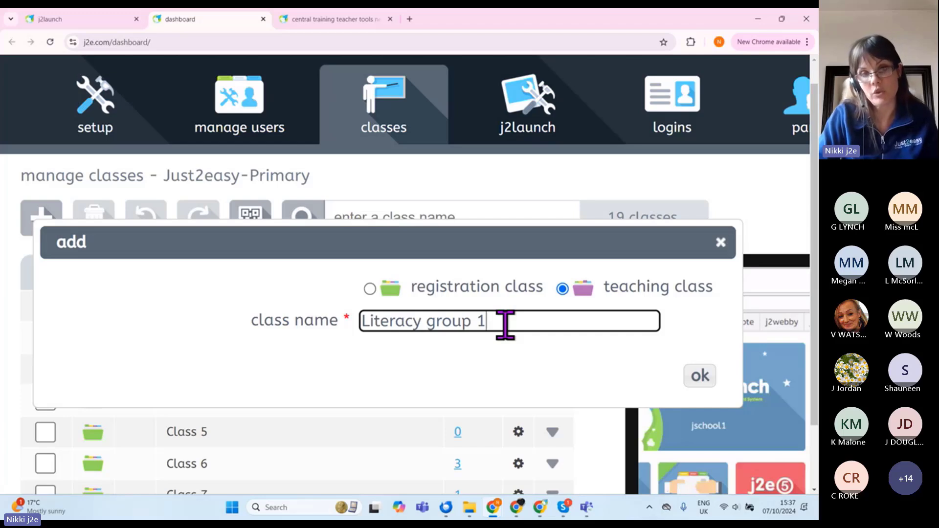
click(701, 377)
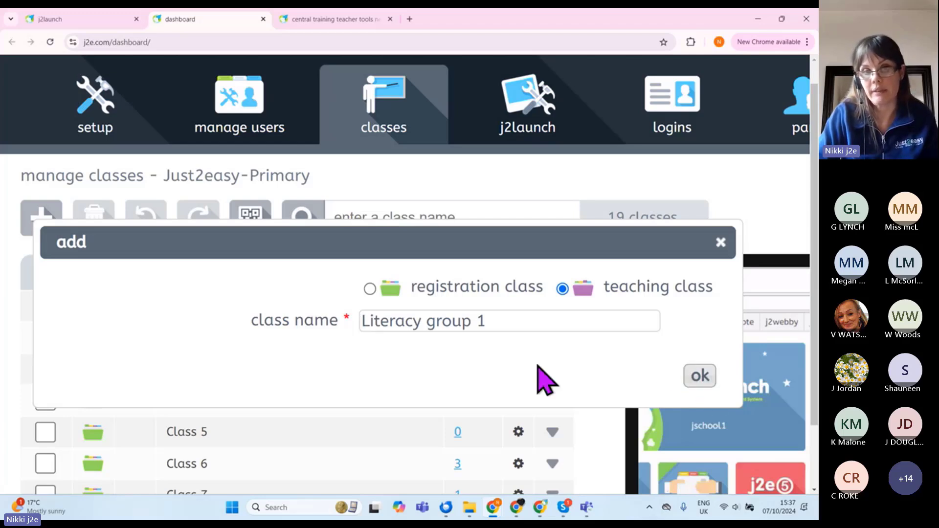
scroll(274, 308, down, 6)
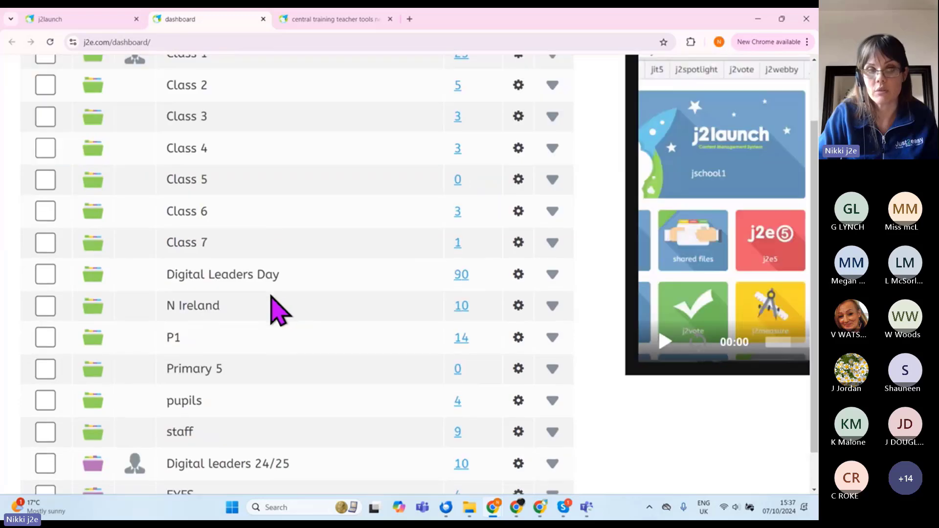
Step: Expand Literacy group 1 to show its single member, the teacher who created it
scroll(270, 303, down, 3)
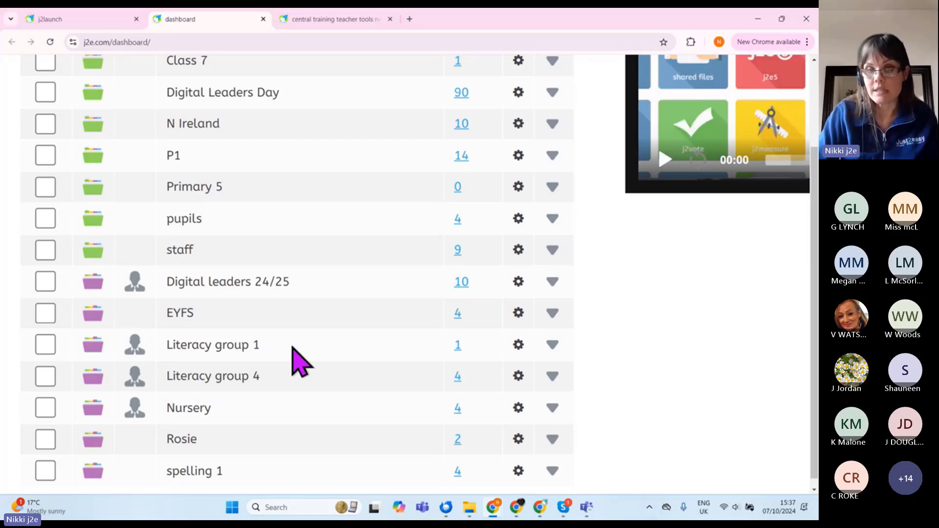
click(552, 345)
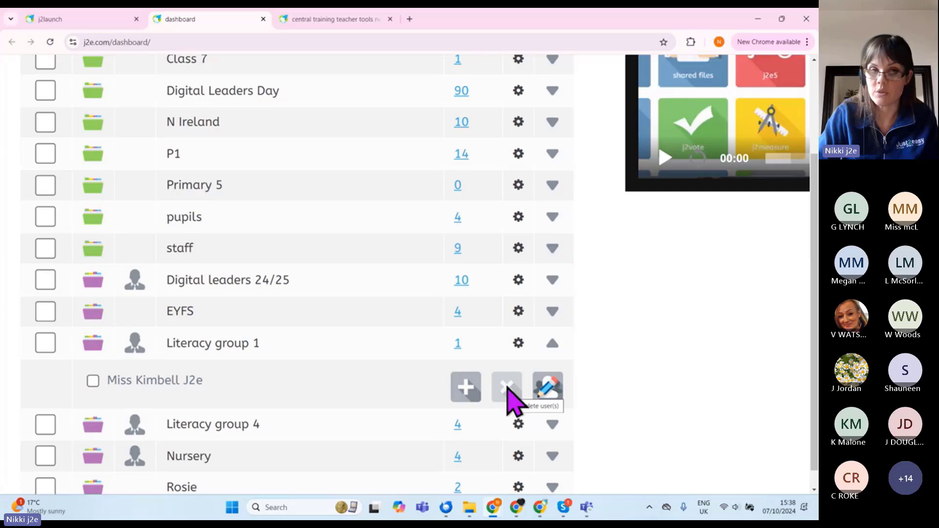
click(94, 382)
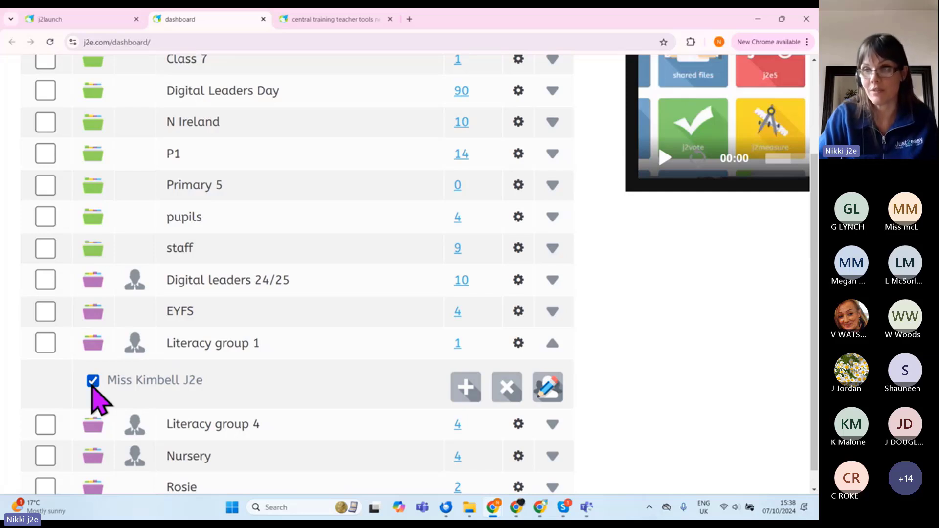
click(93, 384)
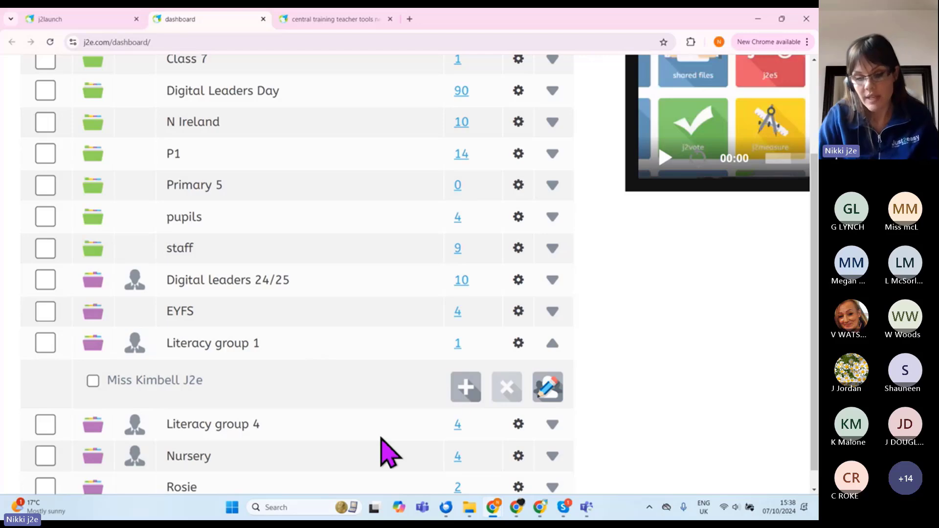
key(ctrl+0)
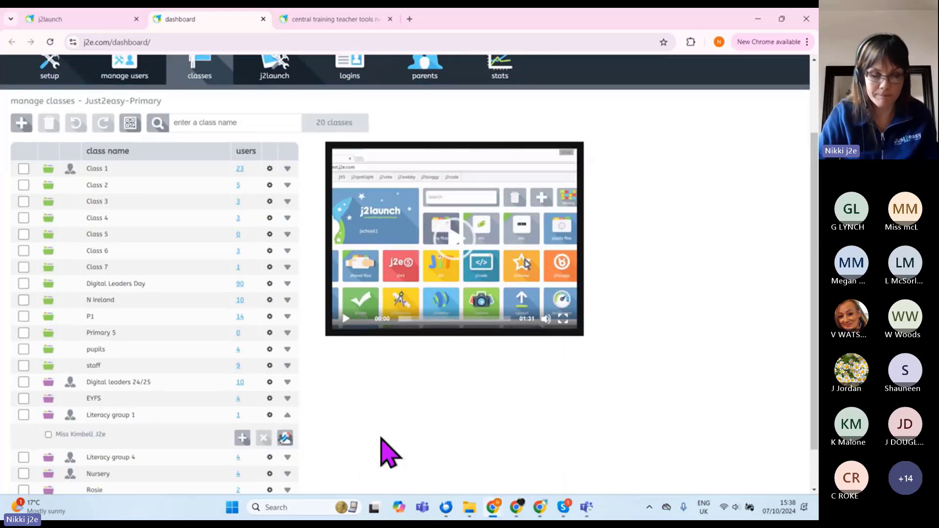
Step: Add six users, including pupils, the demo account and a teacher, to Literacy group 1
click(243, 439)
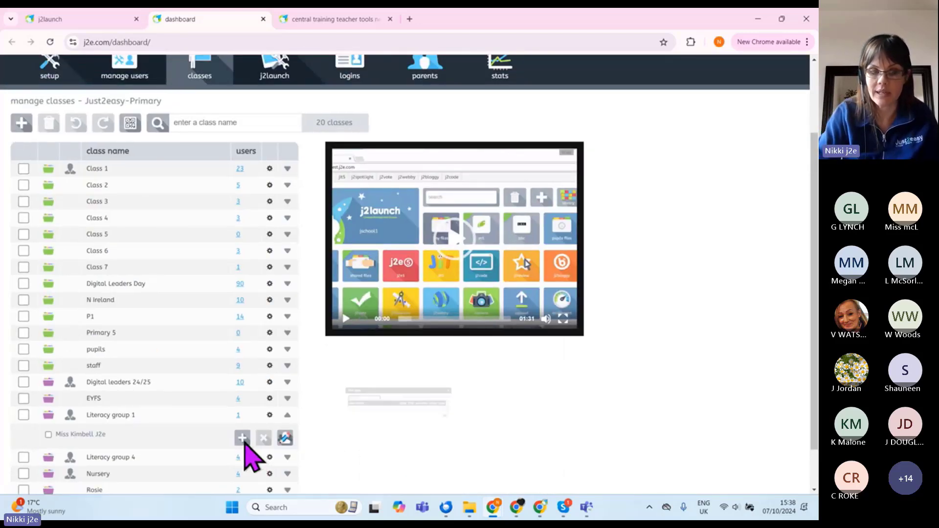
scroll(367, 268, up, 2)
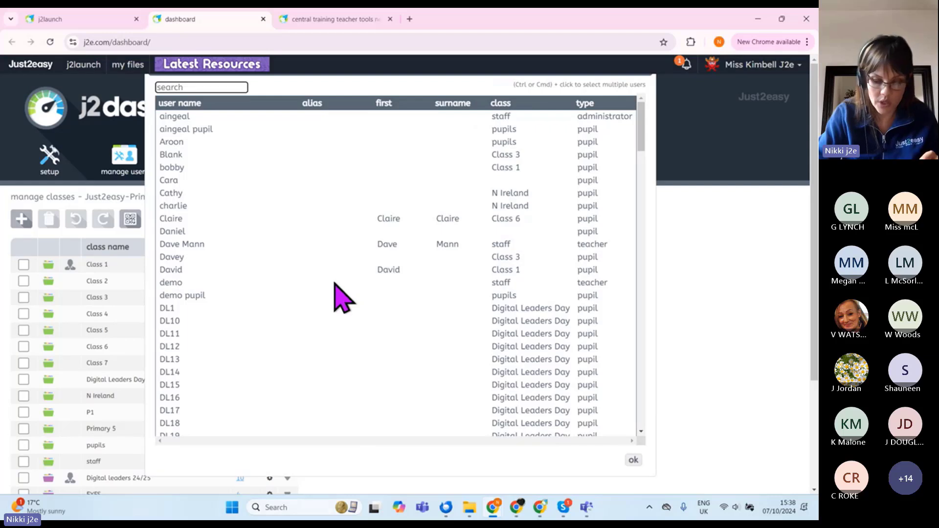
click(220, 231)
ctrl+click(242, 181)
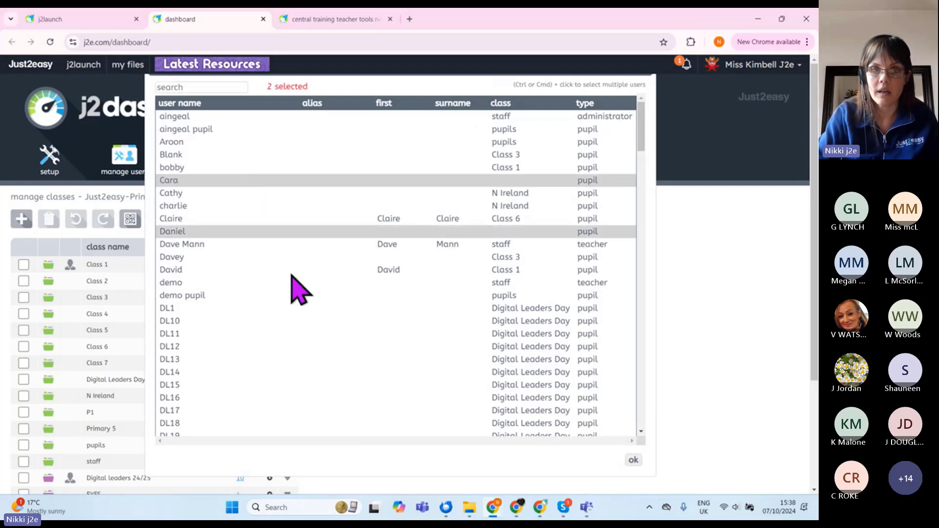
ctrl+click(298, 155)
ctrl+click(295, 128)
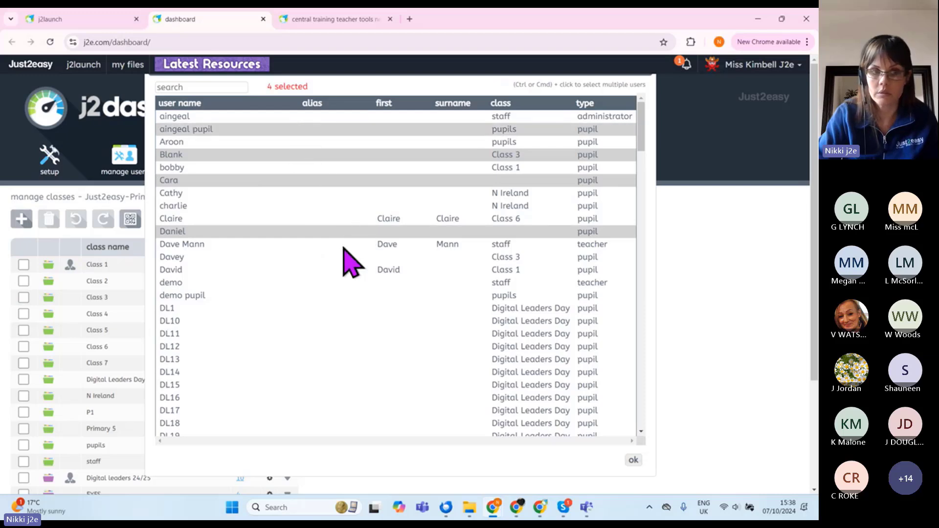
ctrl+click(282, 280)
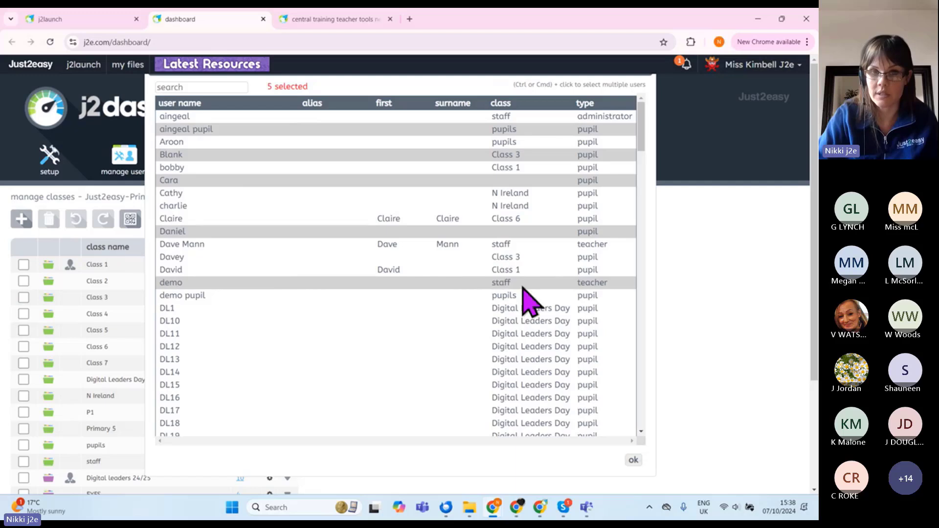
ctrl+click(214, 244)
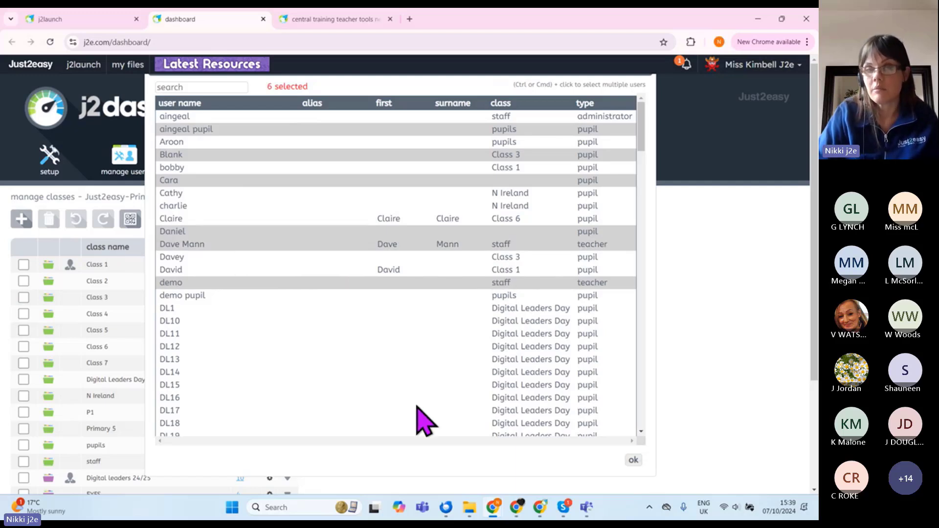
click(633, 461)
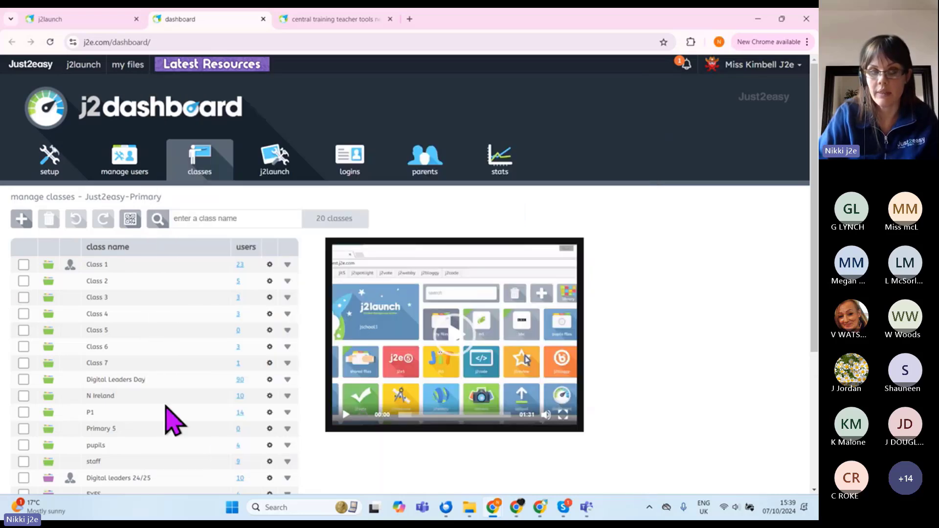
Step: Close the email app from the taskbar
scroll(168, 416, down, 4)
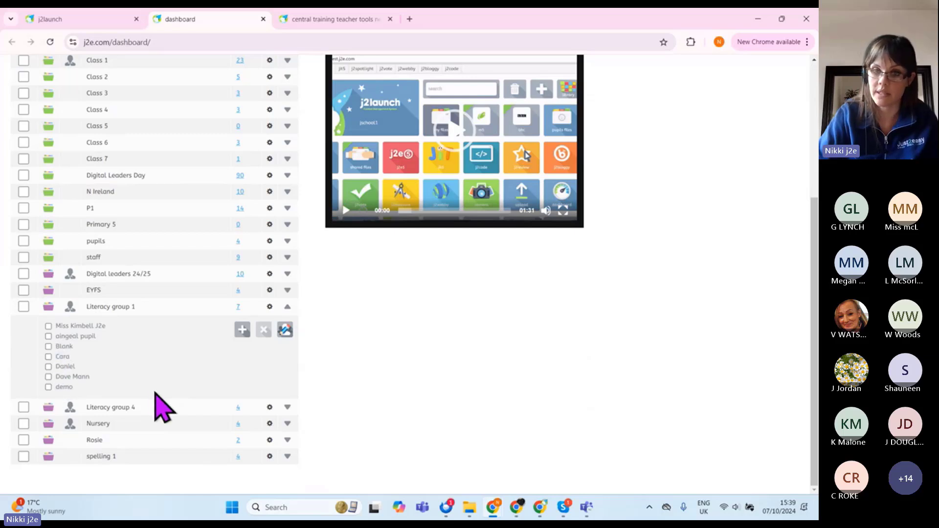
right_click(445, 511)
click(446, 479)
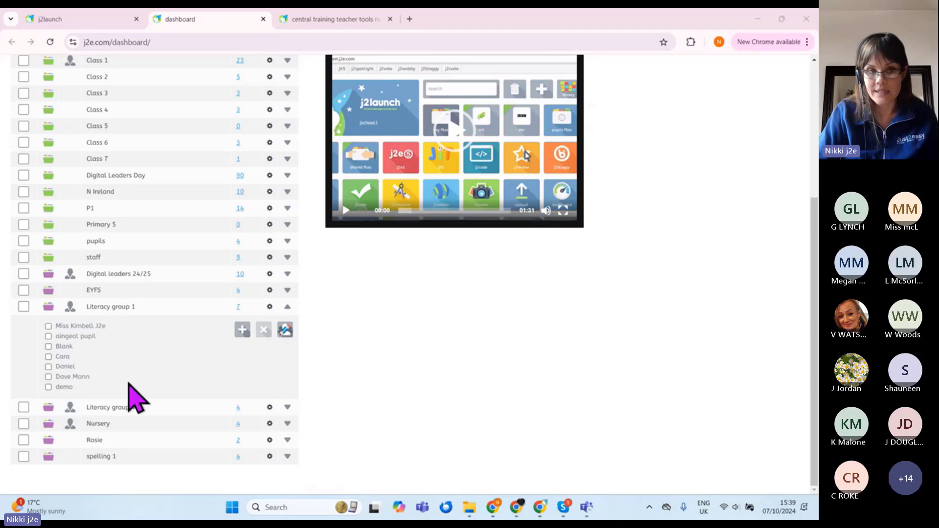
Step: Remove one pupil and the teacher from Literacy group 1, leaving 5 users
click(49, 336)
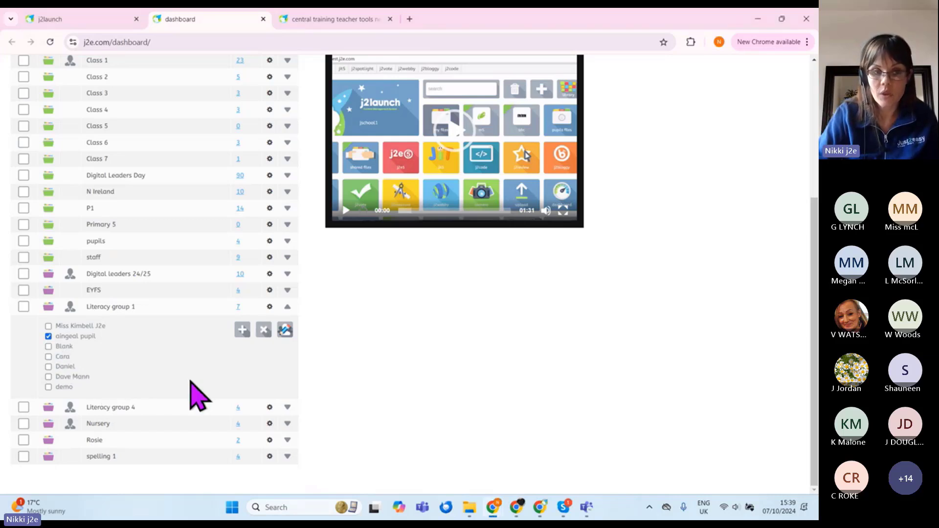
click(49, 326)
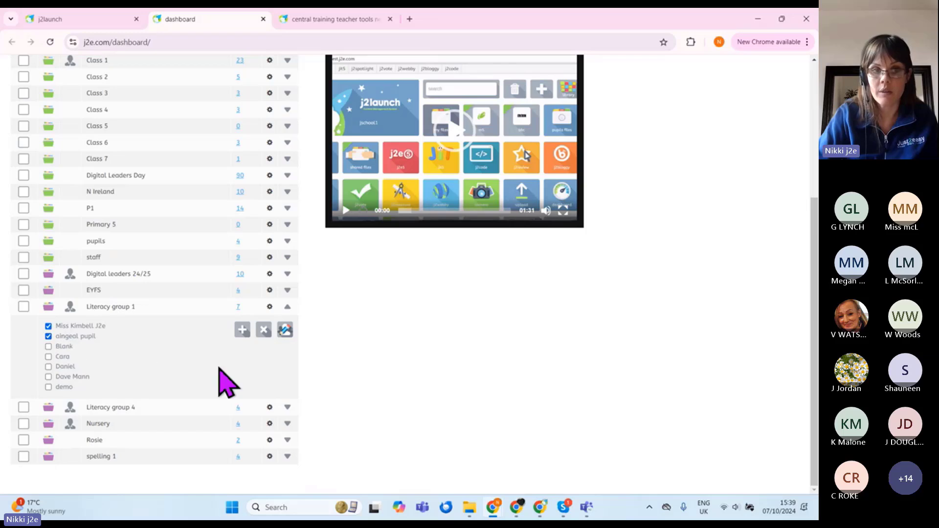
click(264, 331)
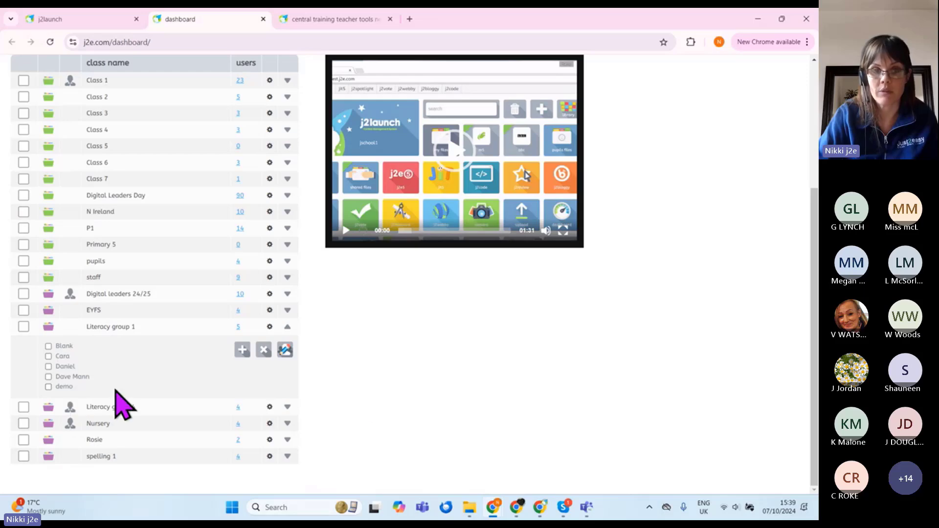
scroll(369, 404, up, 2)
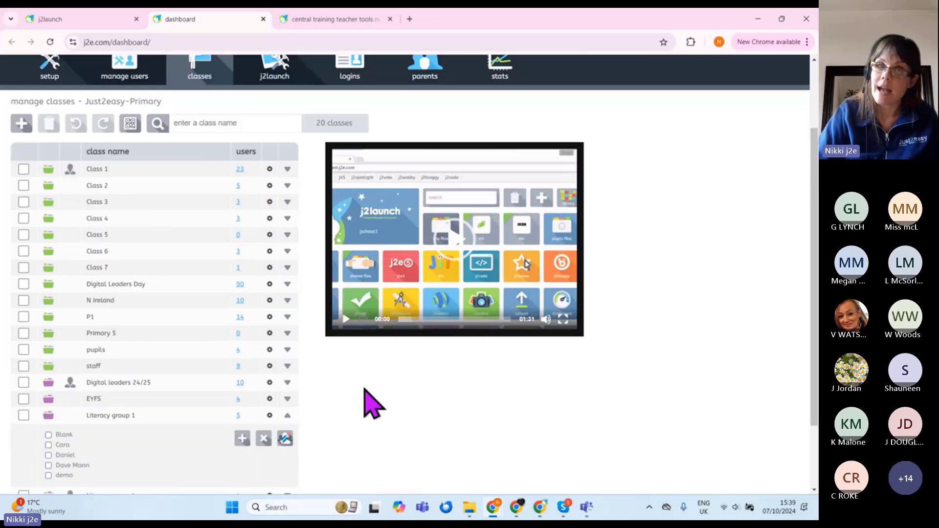
scroll(364, 389, up, 2)
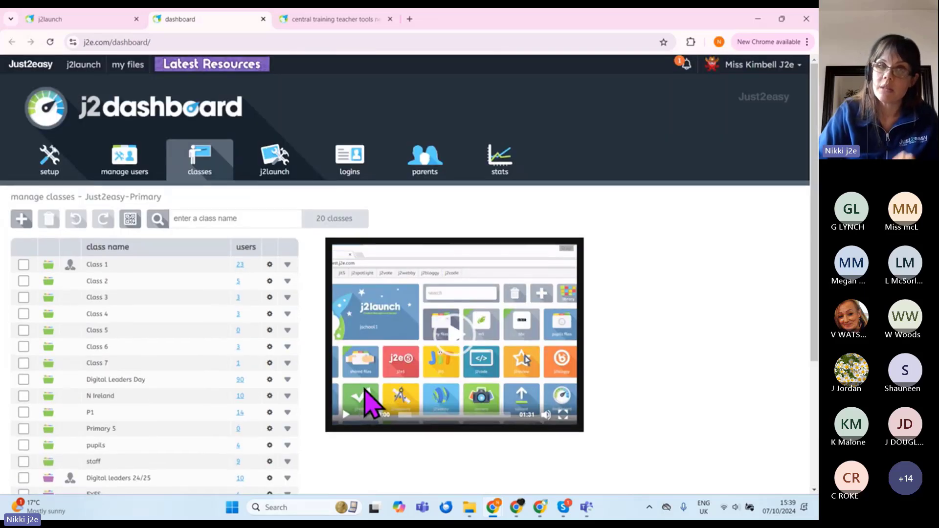
Step: Close j2dashboard, advance to the 'Creating a tile' slide, and enter 'ancient egyptians ks2' in a new tab
click(263, 19)
click(191, 19)
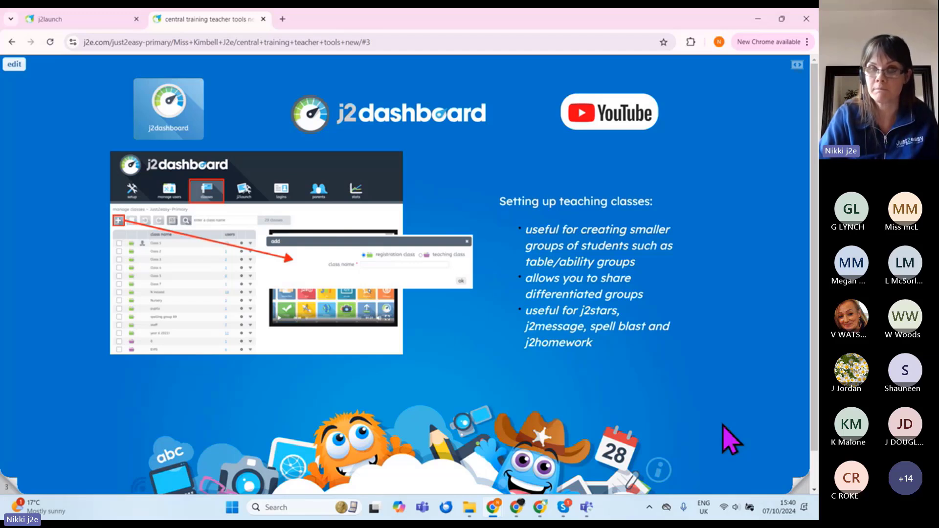
click(797, 489)
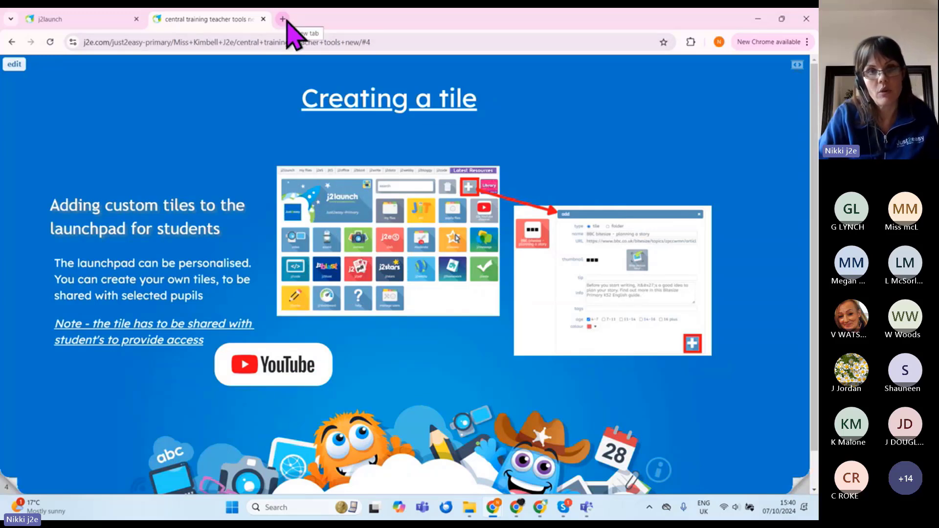
click(283, 20)
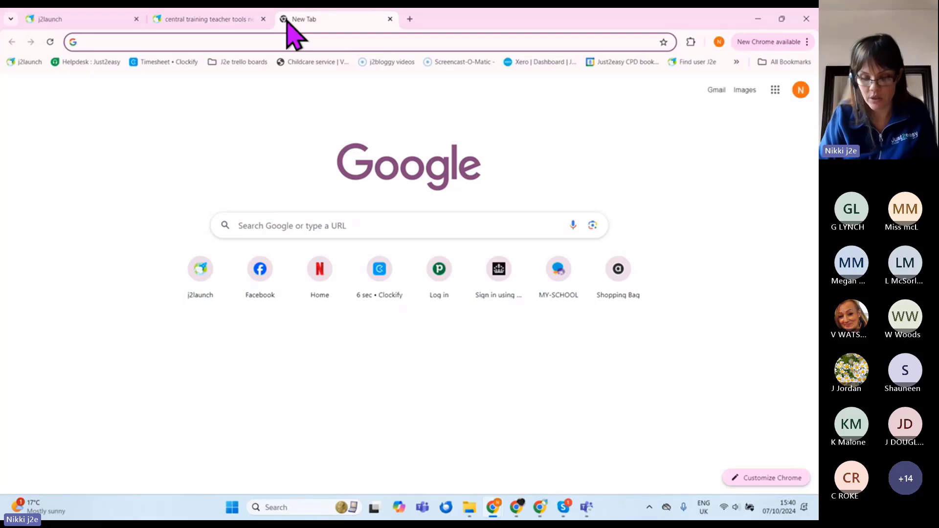
text(ancien)
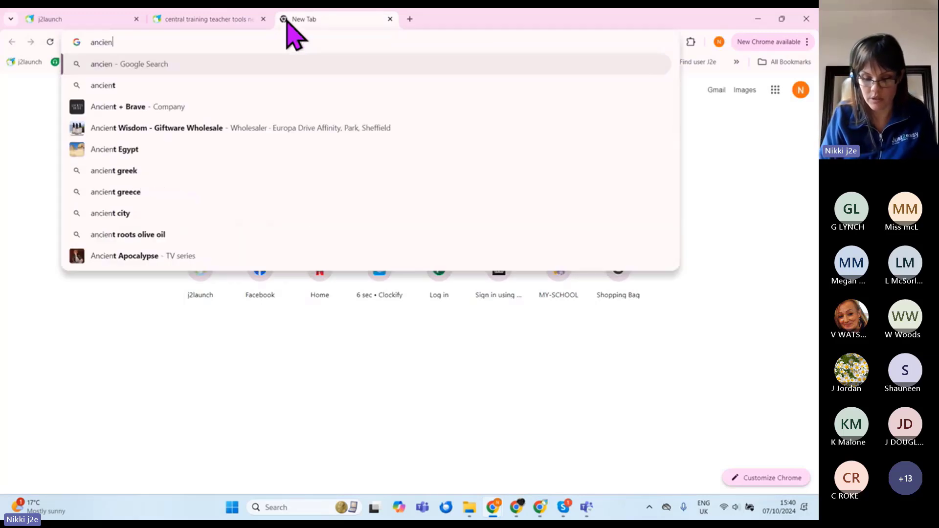
text(t egypt)
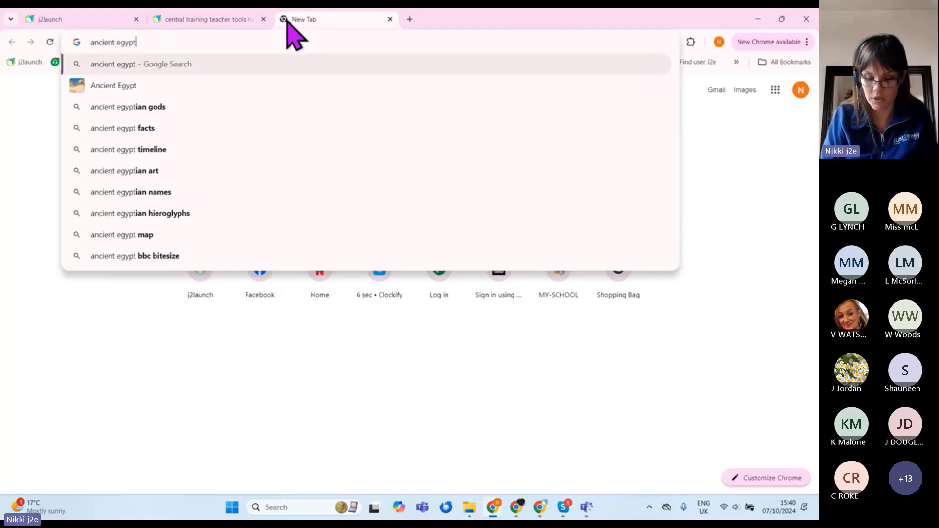
text(ians ks2)
Step: Open BBC Bitesize's KS2 'An introduction to Ancient Egypt' article from the search and accept cookies
key(Return)
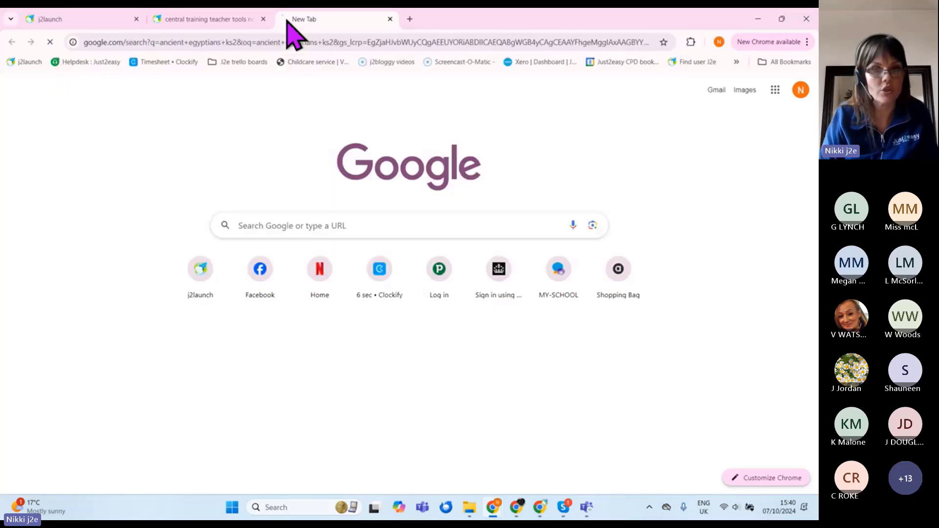
click(264, 201)
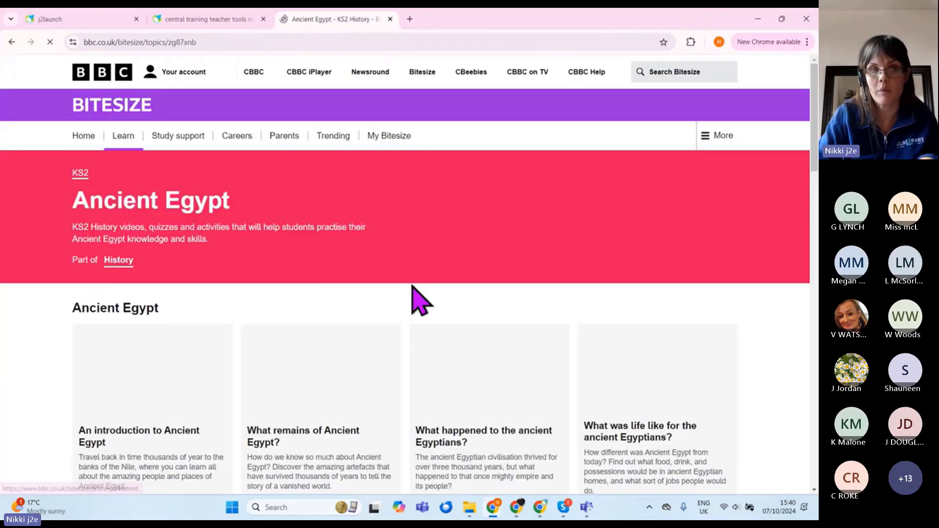
scroll(391, 293, down, 2)
scroll(372, 303, down, 4)
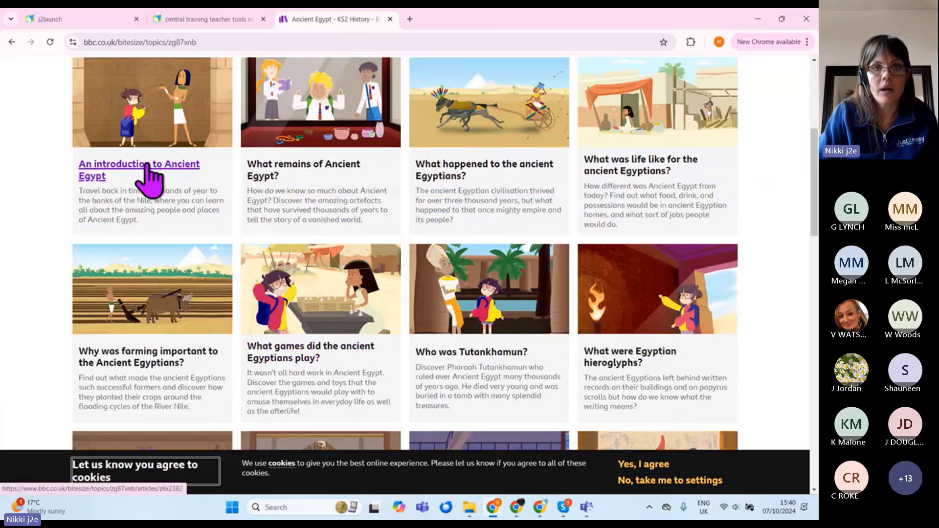
click(147, 185)
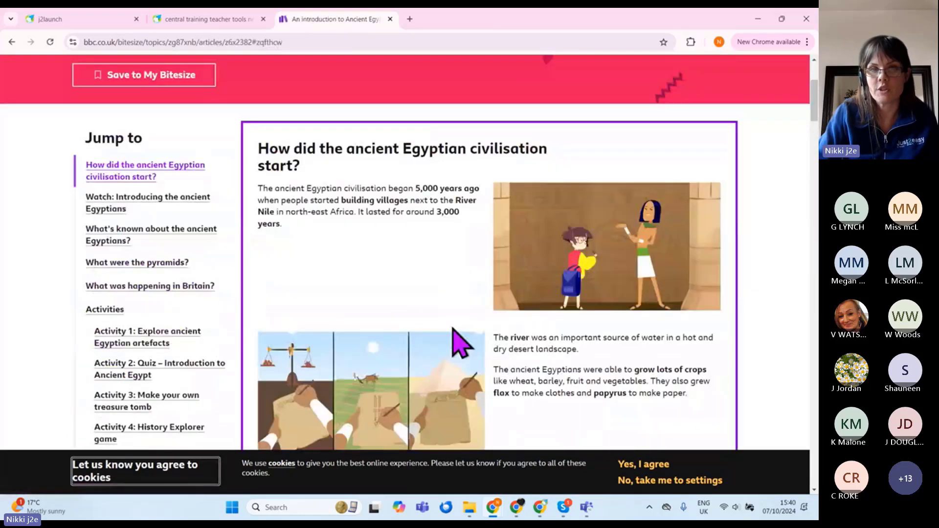
scroll(446, 293, down, 3)
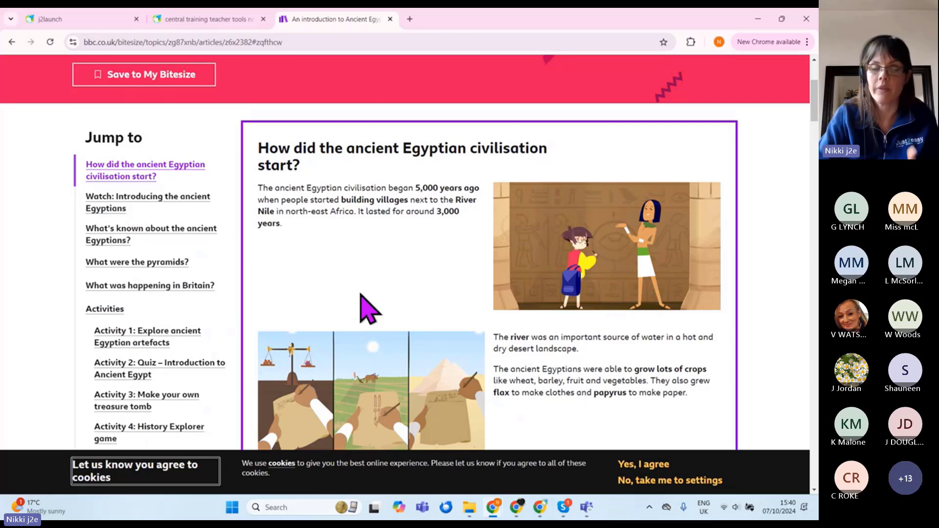
click(634, 463)
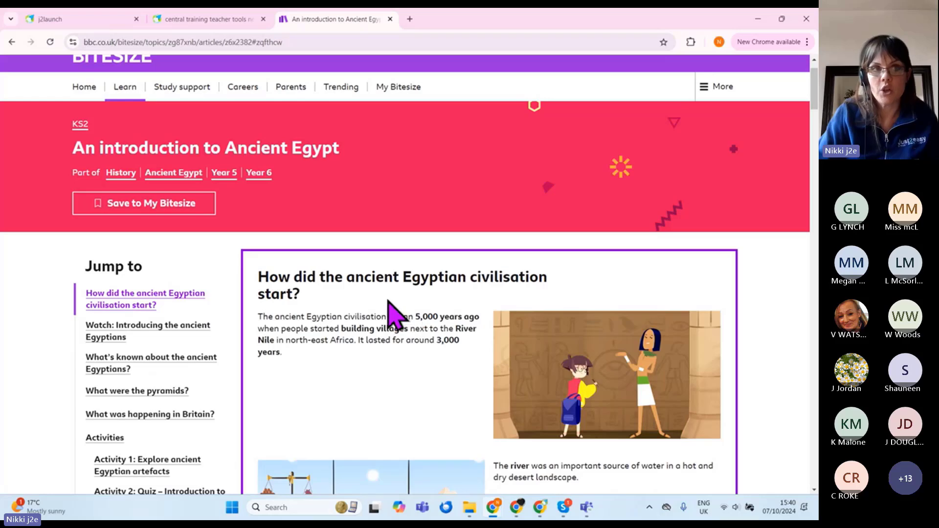
Step: Return to j2launch and briefly view, then close, the Just2easy TV YouTube channel
click(78, 20)
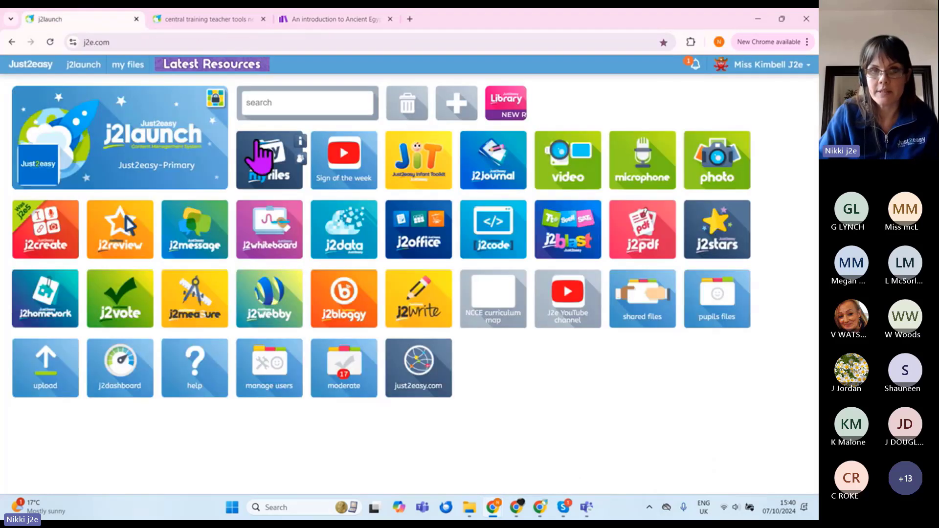
mouse_move(577, 318)
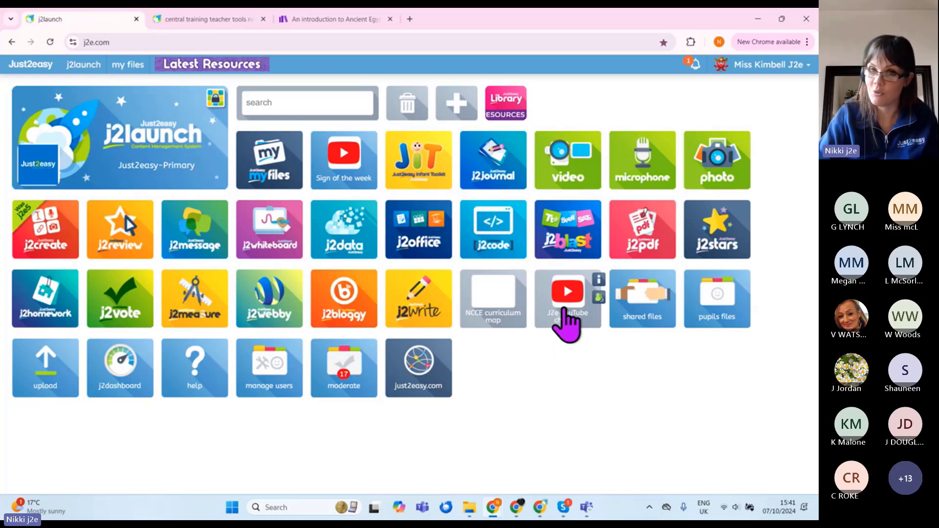
click(566, 317)
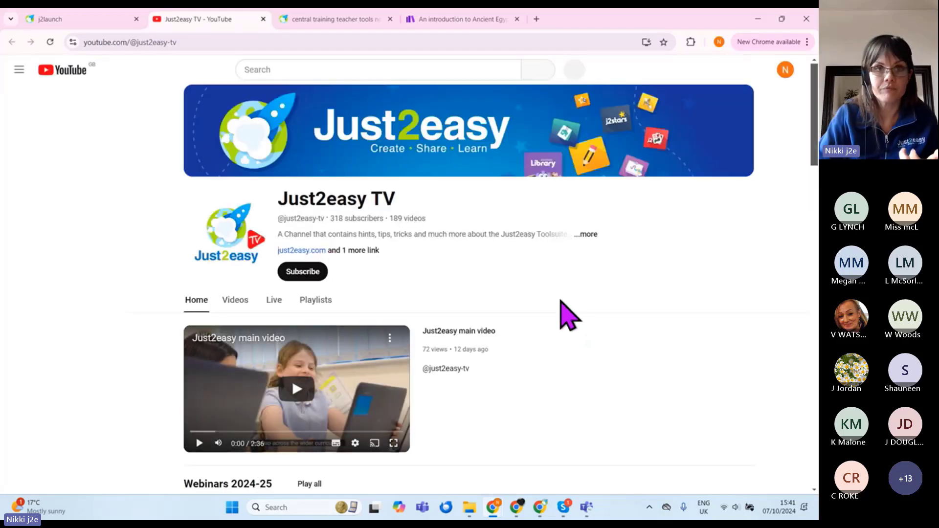
click(263, 19)
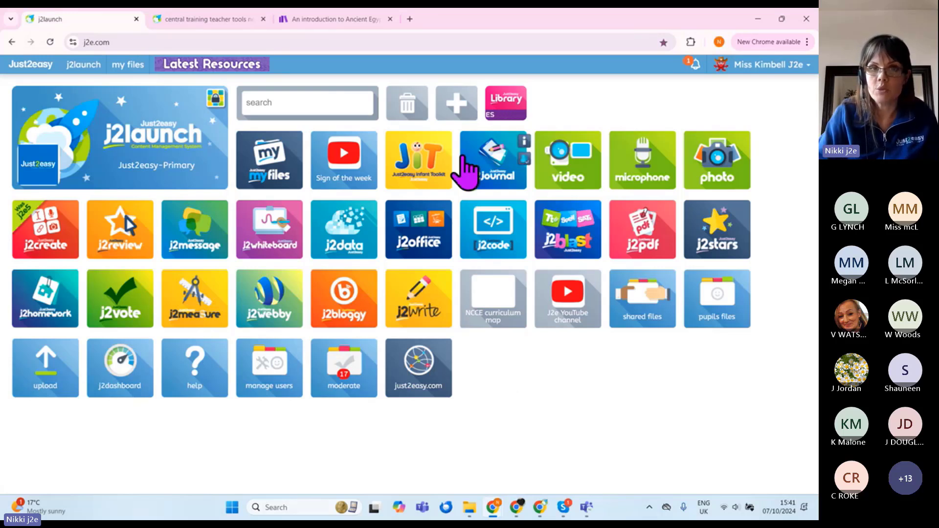
Step: Start a new launchpad tile named 'Ancient Egyptians BBC Bitesize'
click(457, 117)
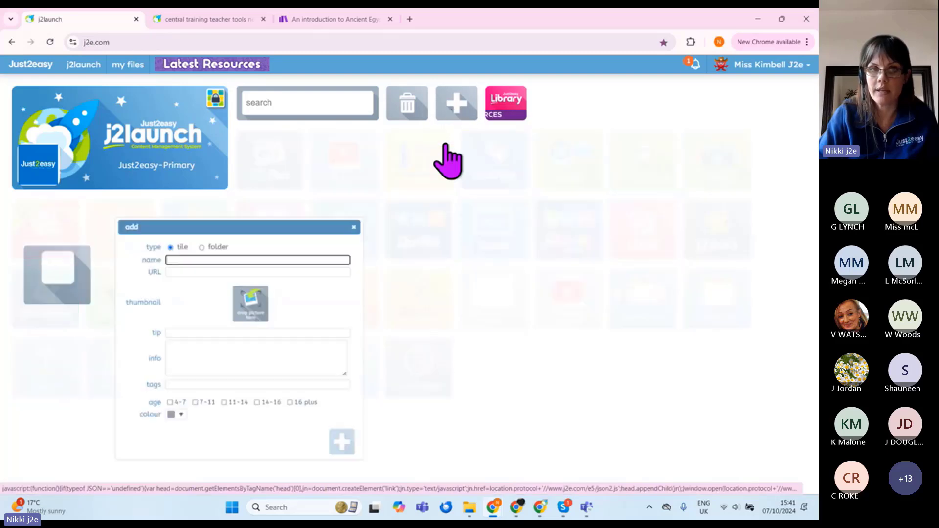
drag(282, 228, 303, 138)
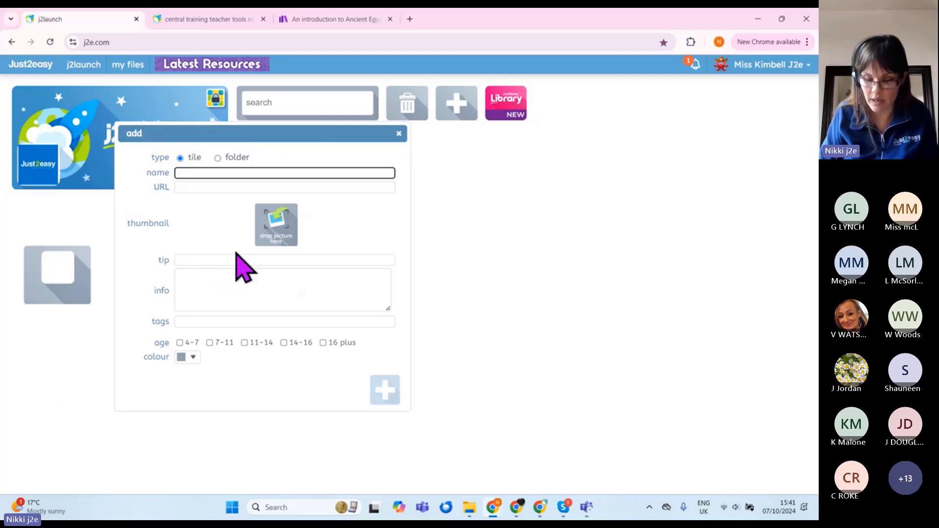
text(Ancient Eg)
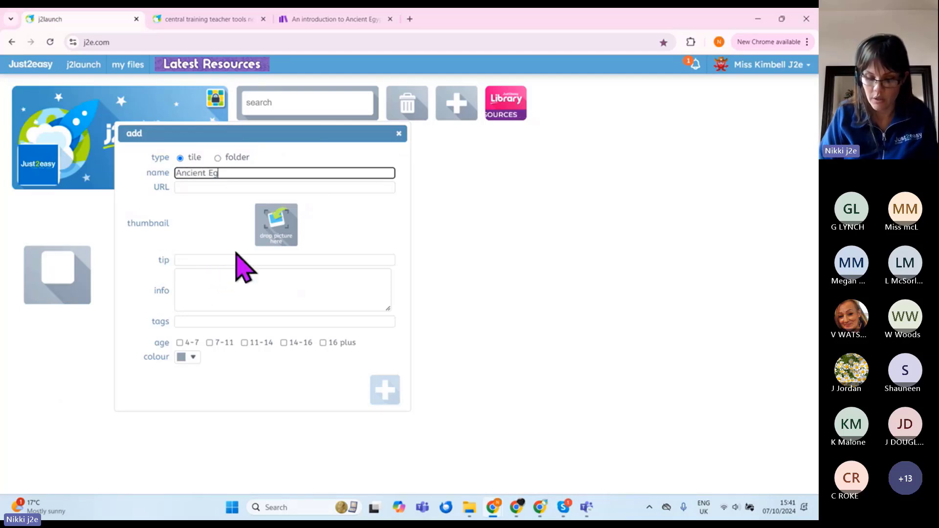
text(yptians )
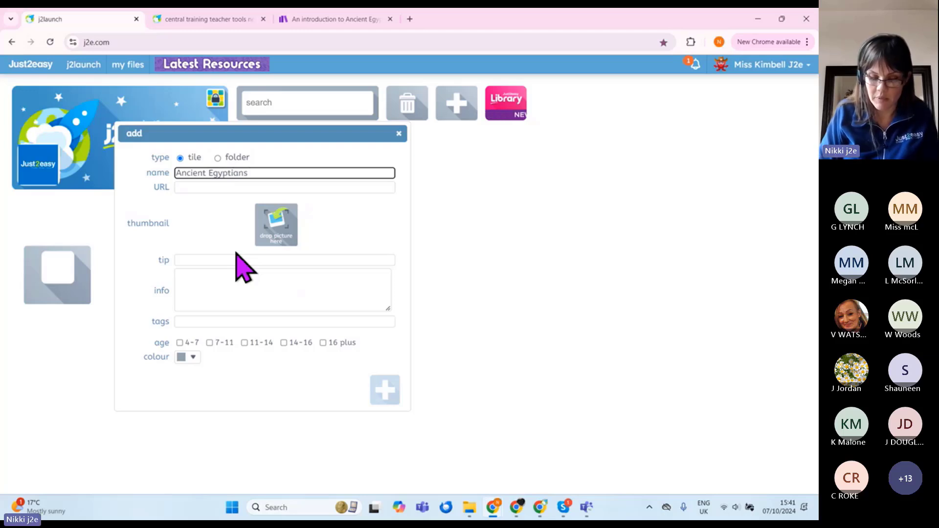
text(BBC Bite)
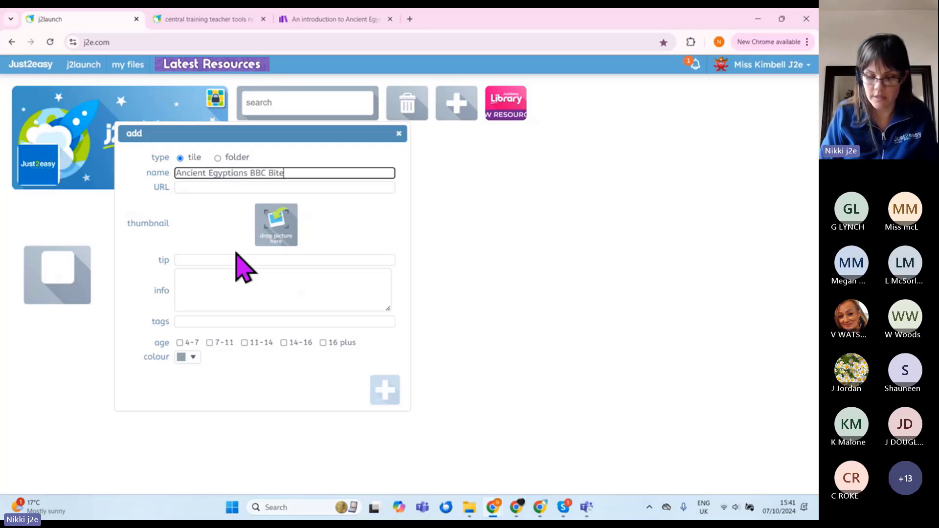
text(size)
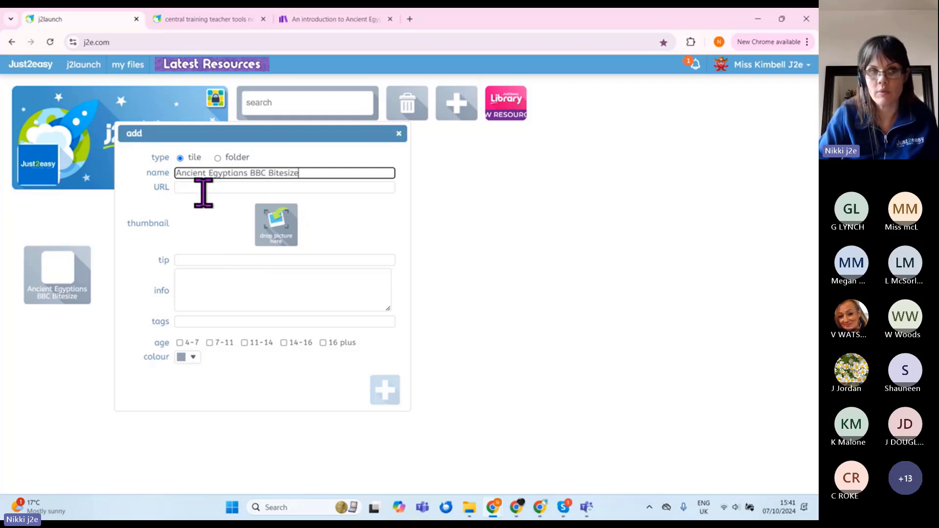
Step: Copy the Bitesize article's web address into the tile's link and colour the tile red
click(325, 22)
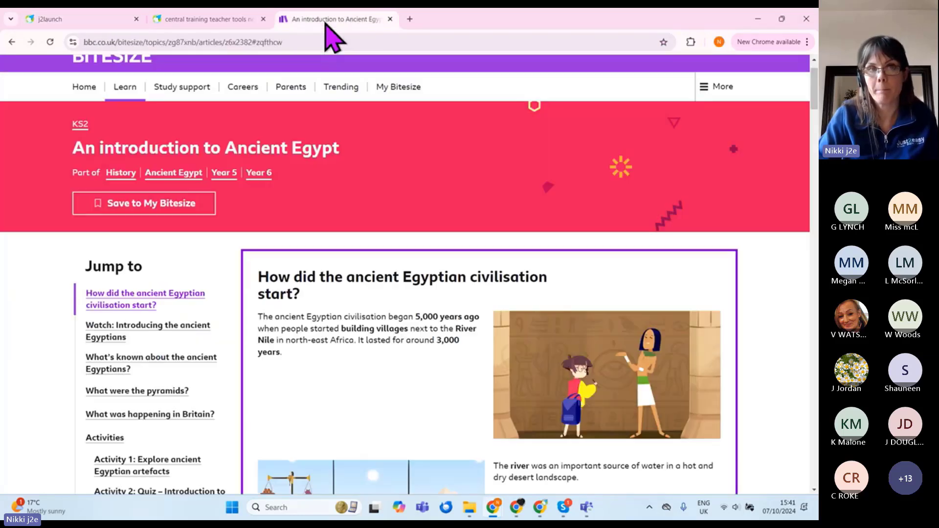
click(168, 42)
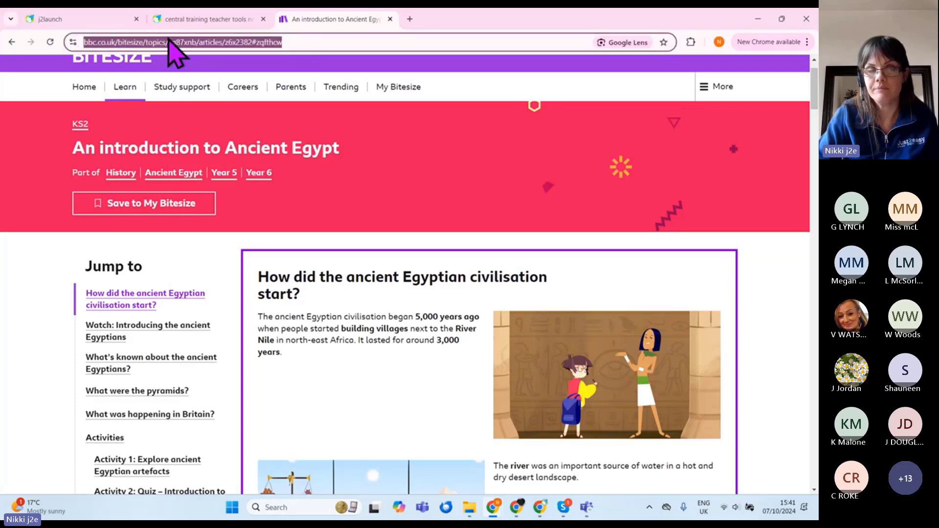
right_click(166, 42)
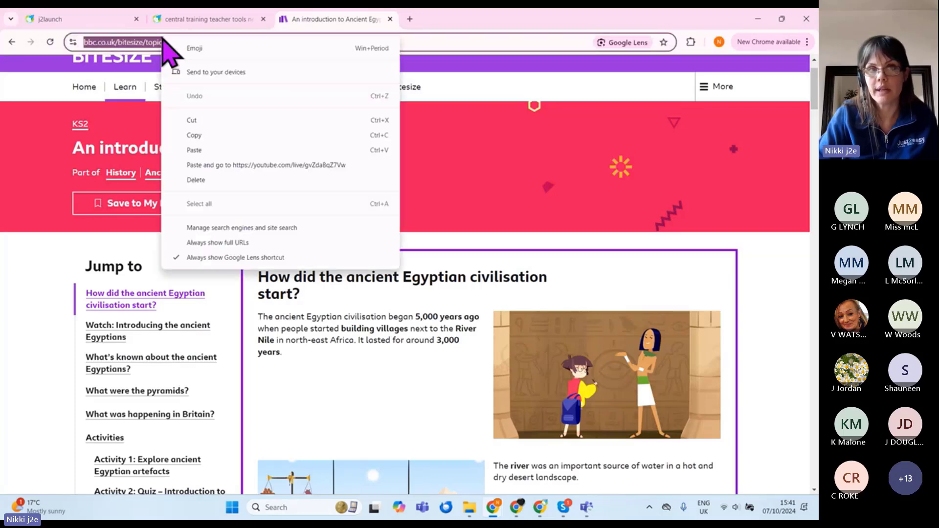
click(194, 136)
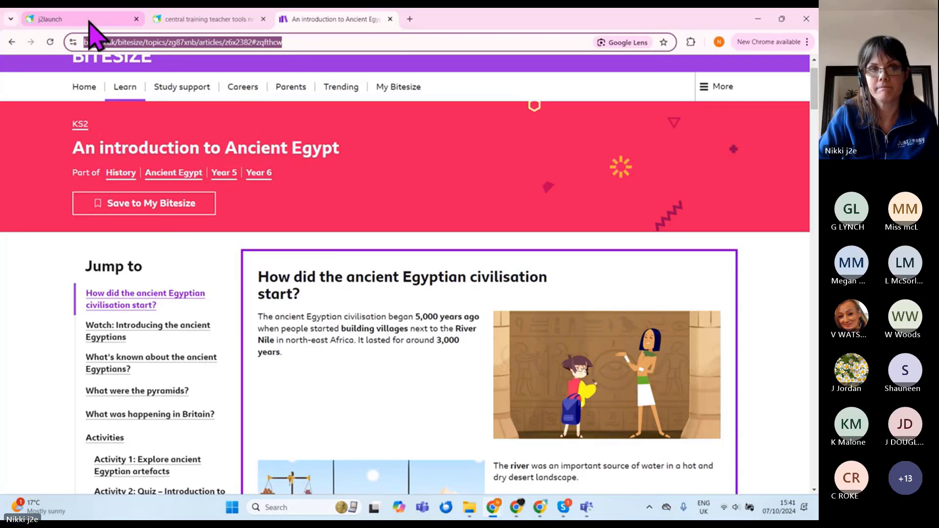
click(89, 21)
click(181, 187)
right_click(180, 189)
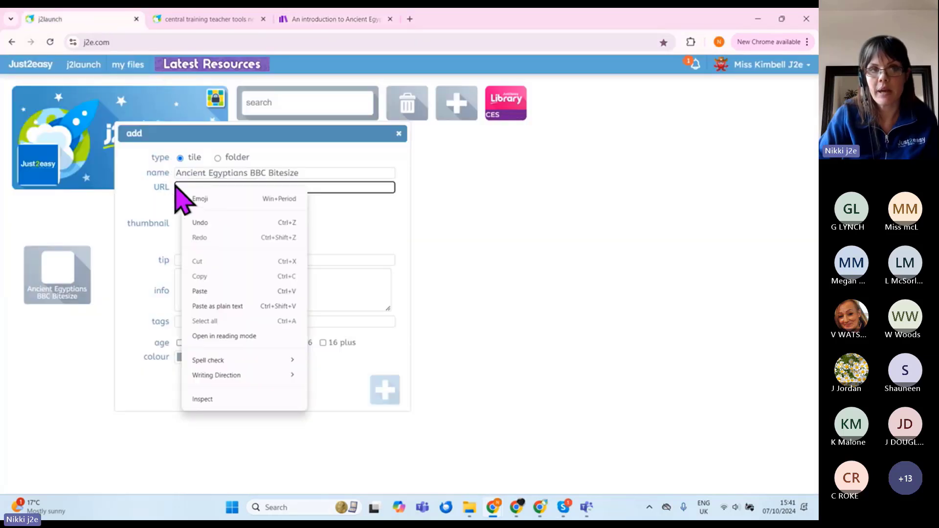
click(210, 292)
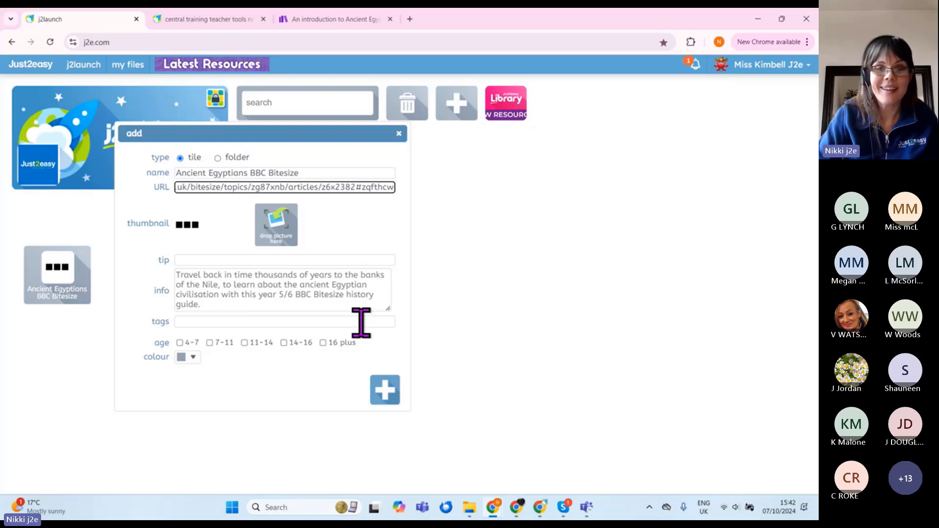
click(194, 358)
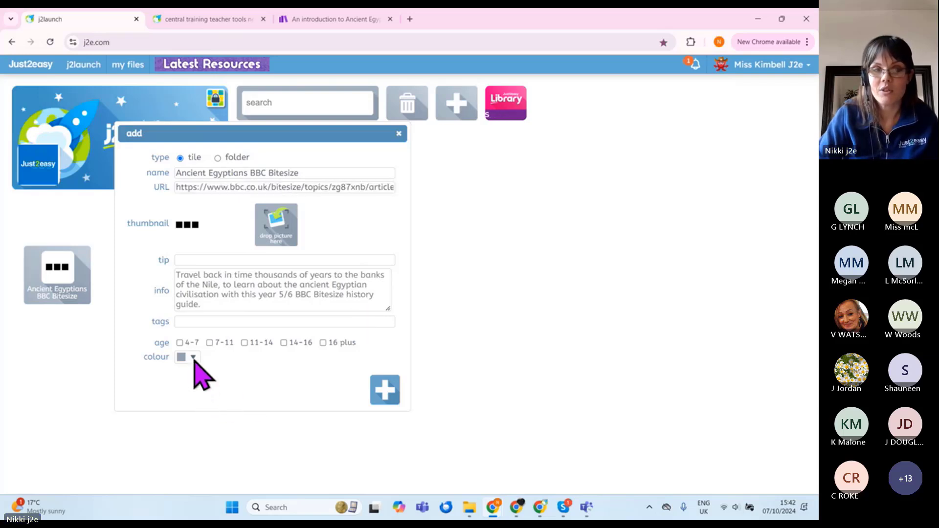
click(214, 355)
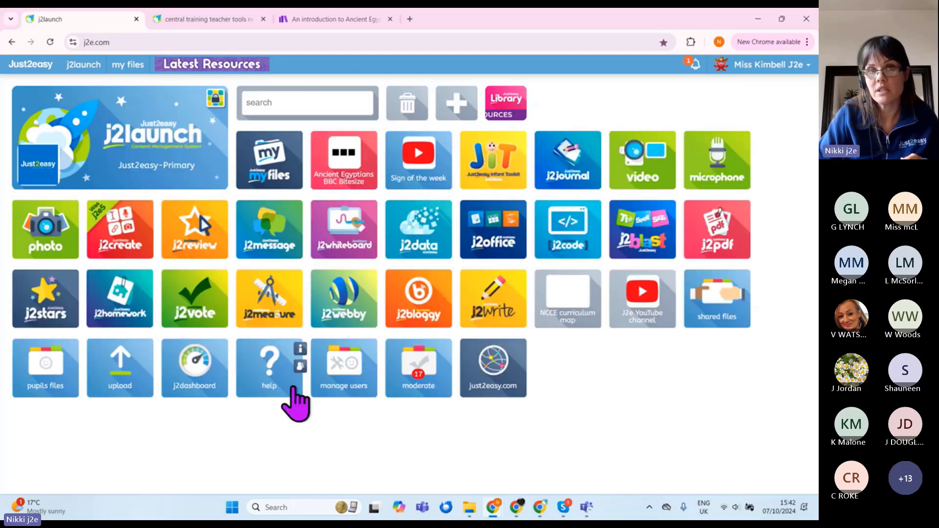
mouse_move(370, 169)
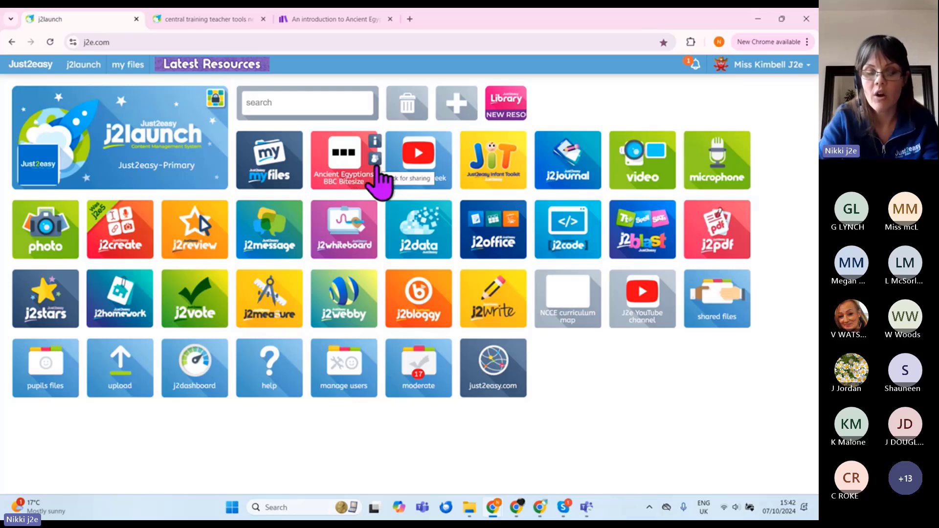
scroll(376, 167, up, 5)
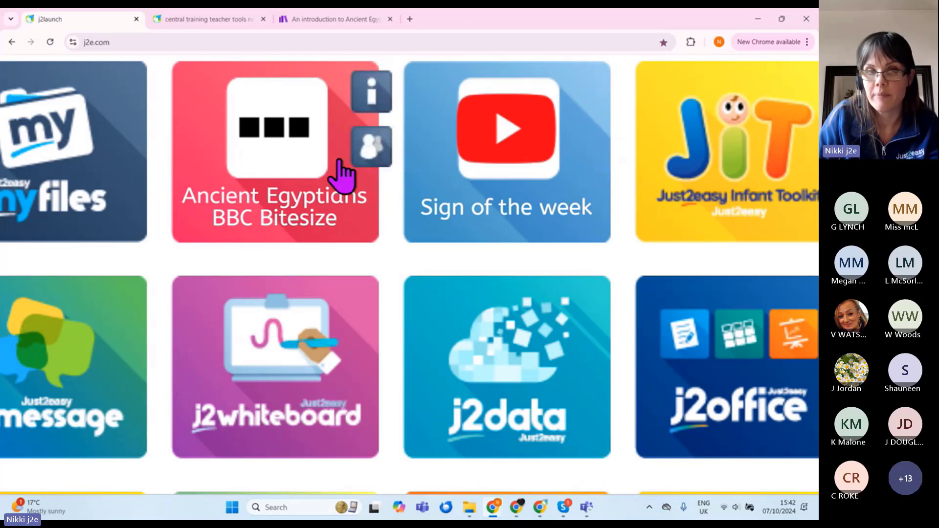
Step: Share the Ancient Egyptians tile with Class 1 - my class and teaching group Literacy group 1
click(371, 162)
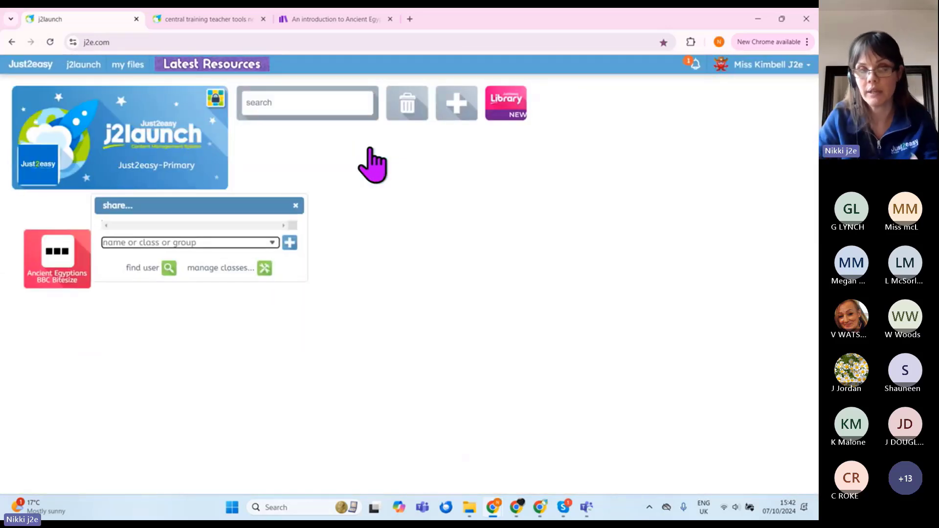
click(272, 243)
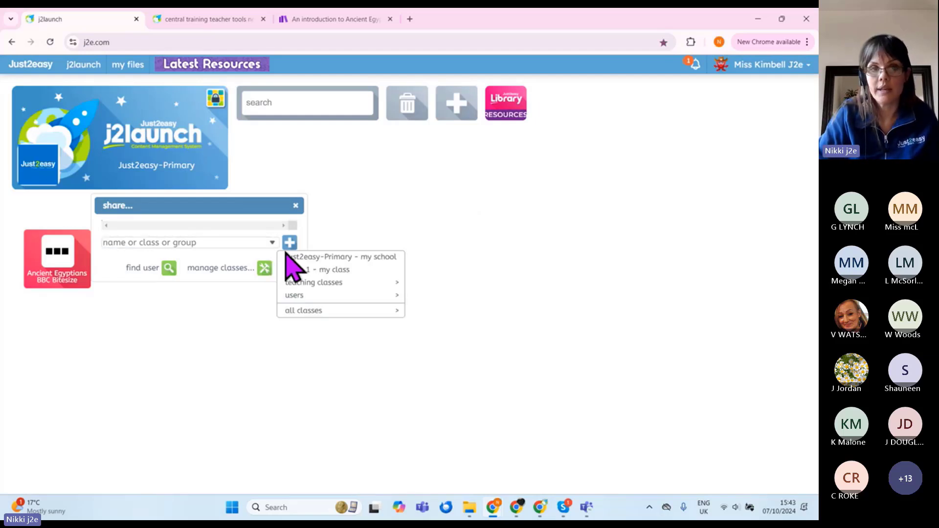
click(319, 272)
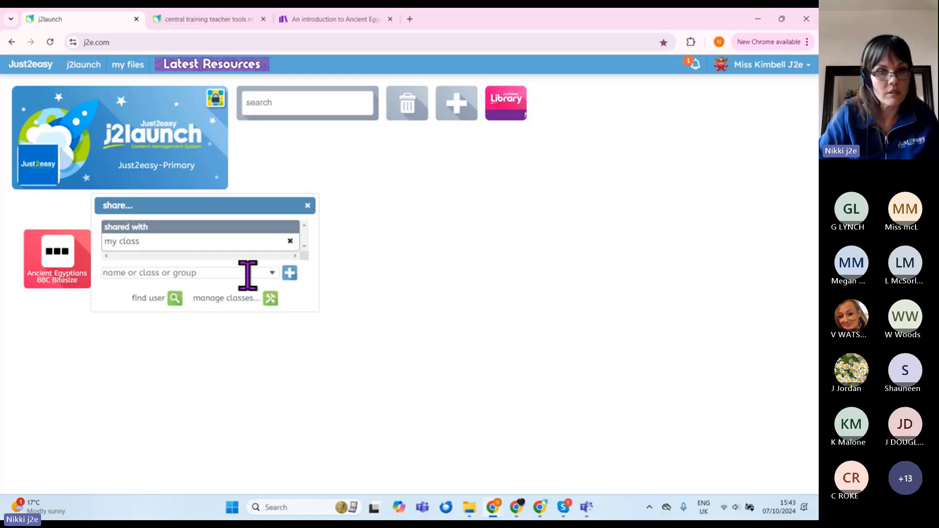
click(272, 273)
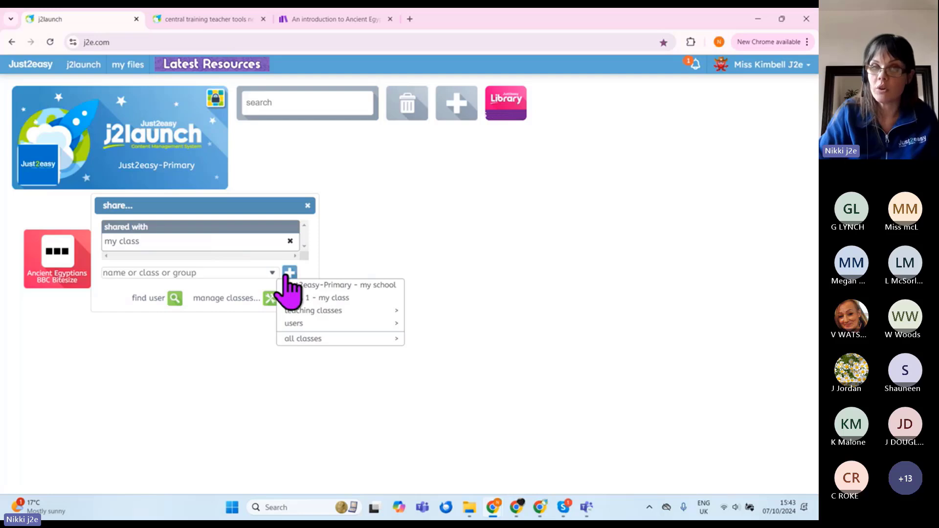
mouse_move(324, 313)
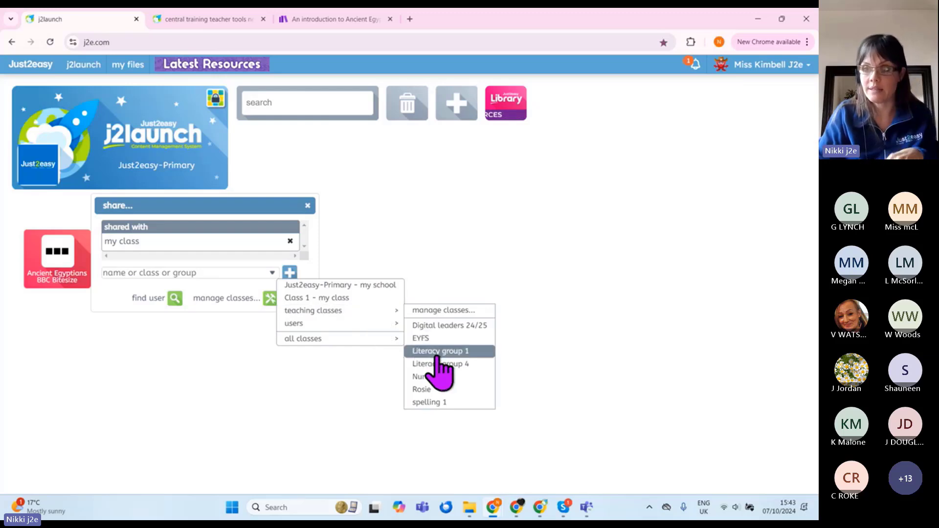
click(439, 353)
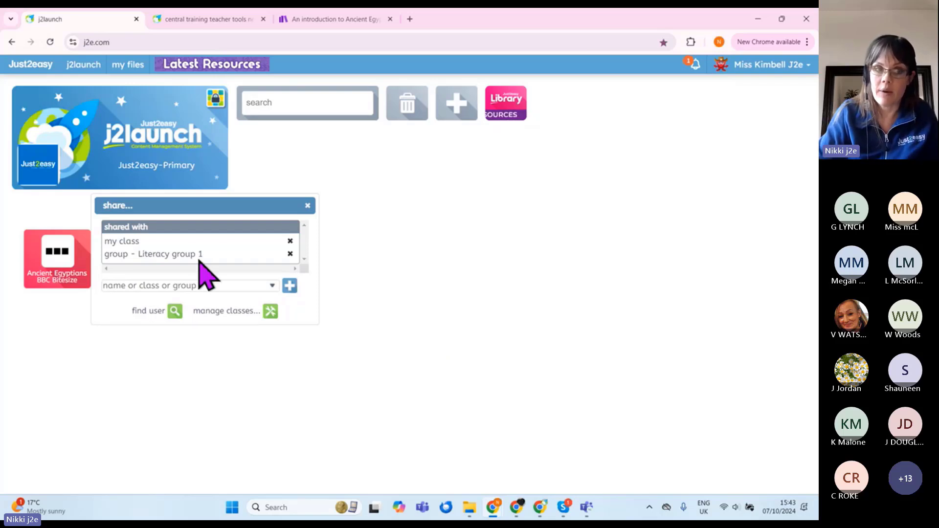
click(307, 206)
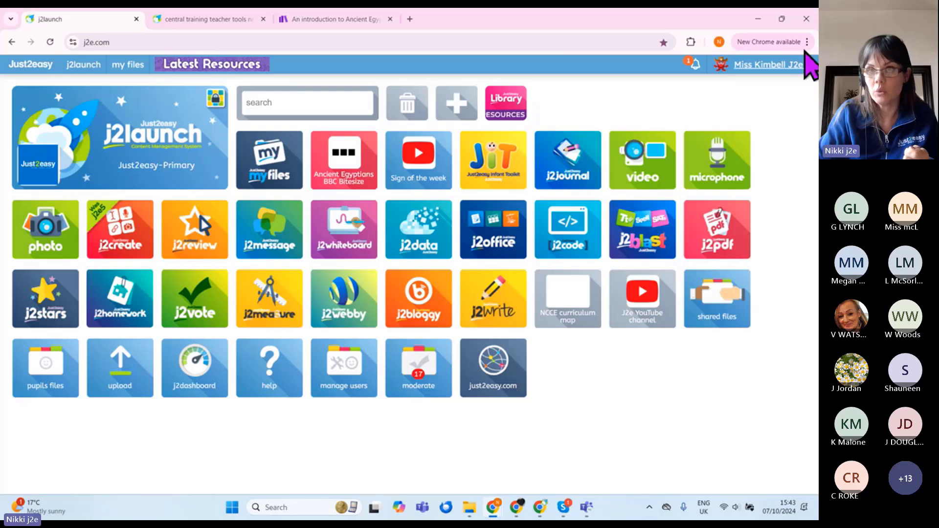
Step: Sign in to j2launch as a pupil at Just2easy-Primary in an incognito window
click(783, 42)
key(Escape)
key(ctrl+shift+n)
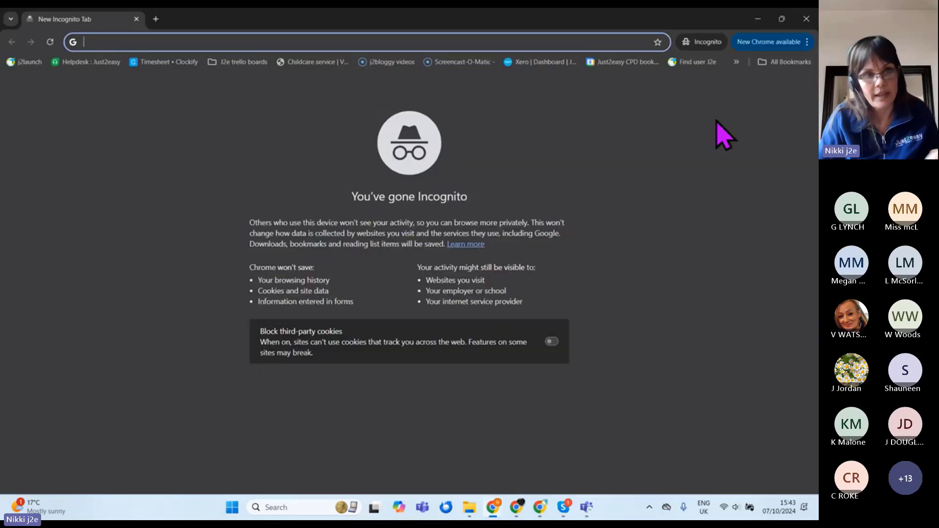
click(28, 63)
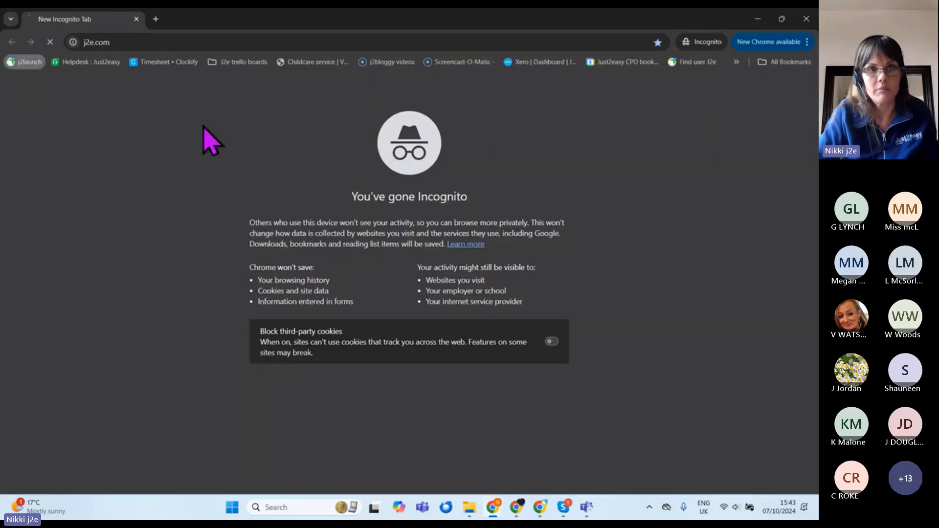
text(just)
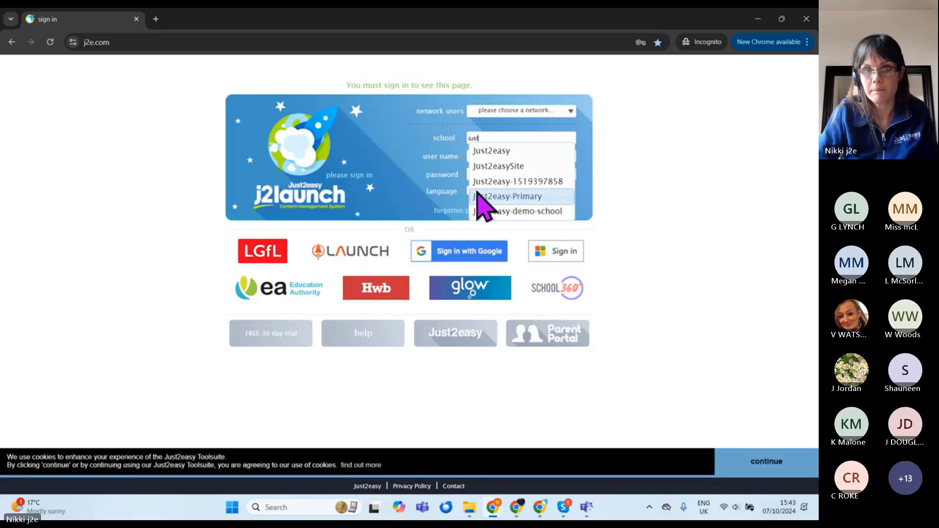
click(478, 195)
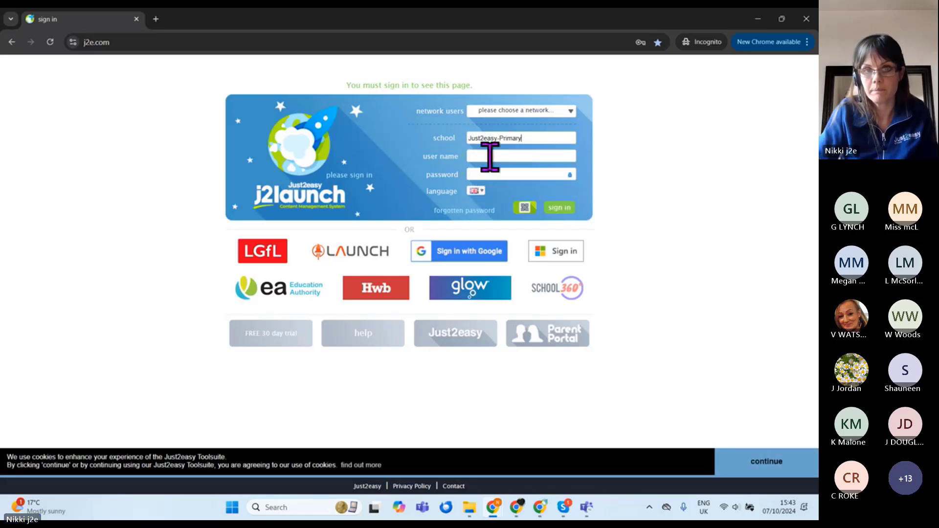
click(489, 155)
click(623, 298)
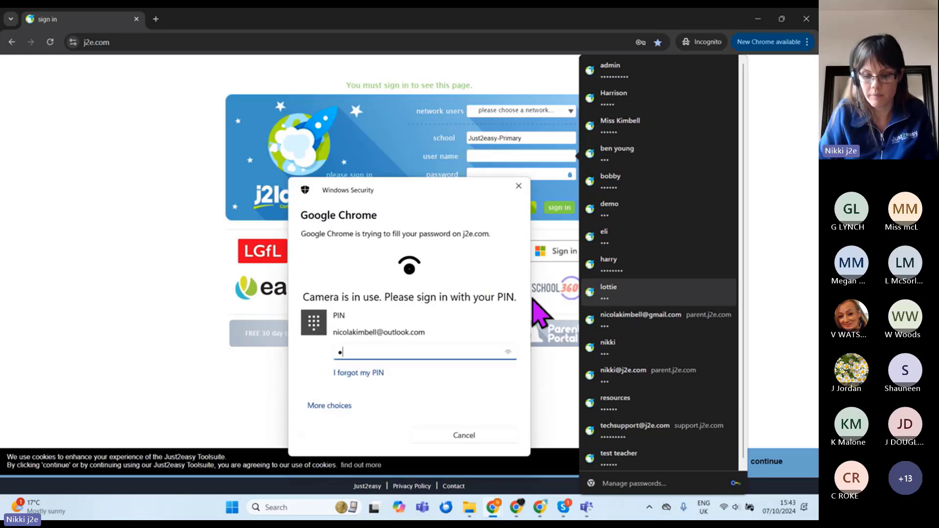
text(1234)
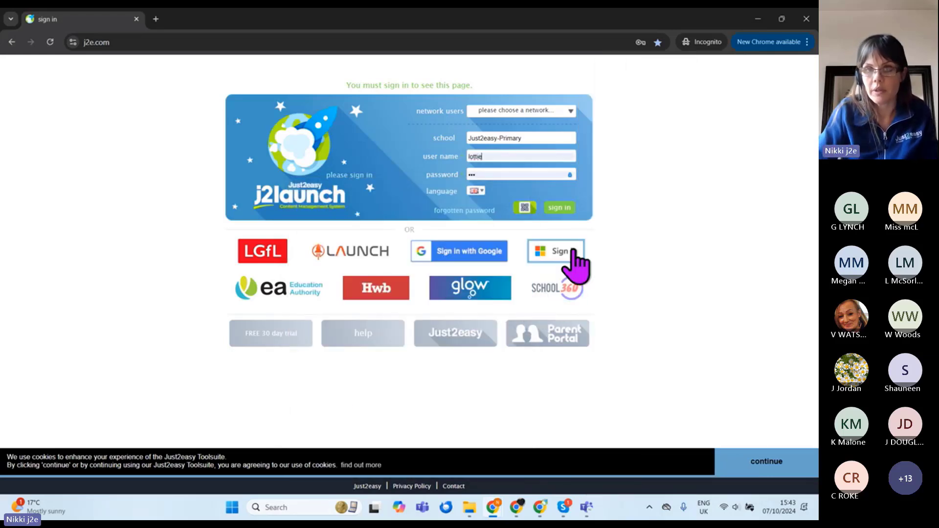
click(560, 210)
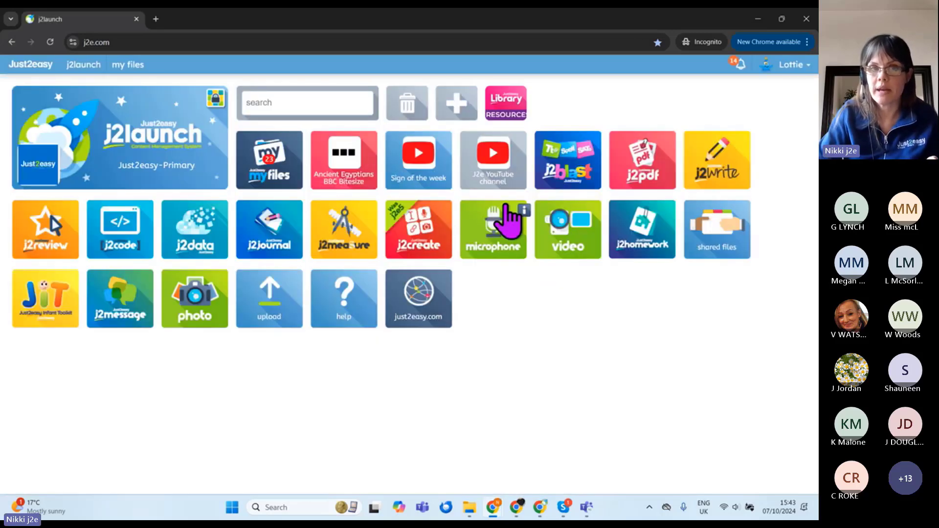
Step: Open the Ancient Egyptians tile to check the Bitesize article loads, then minimise the window
click(348, 179)
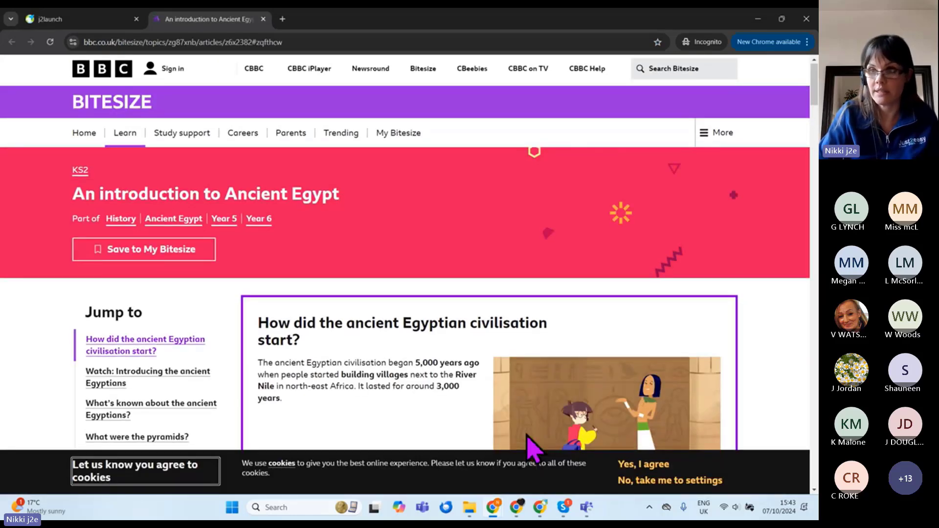
scroll(531, 445, down, 5)
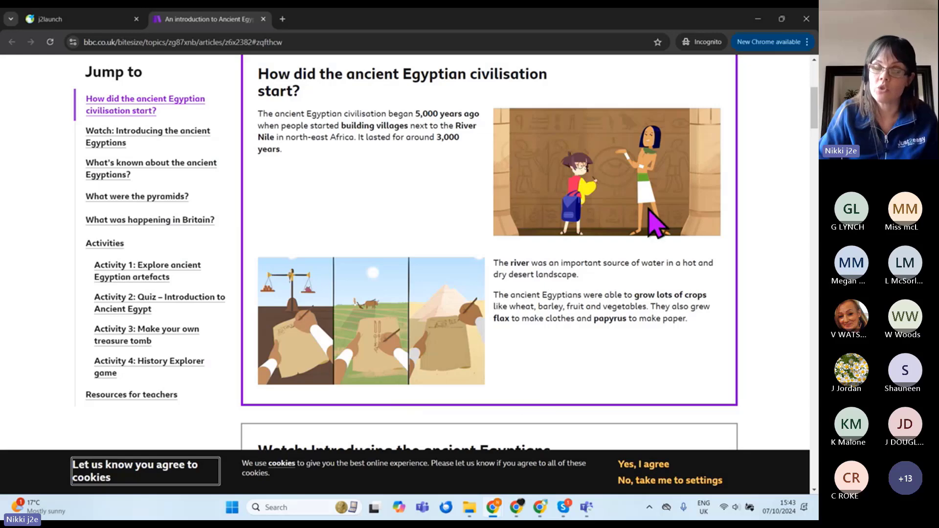
click(753, 20)
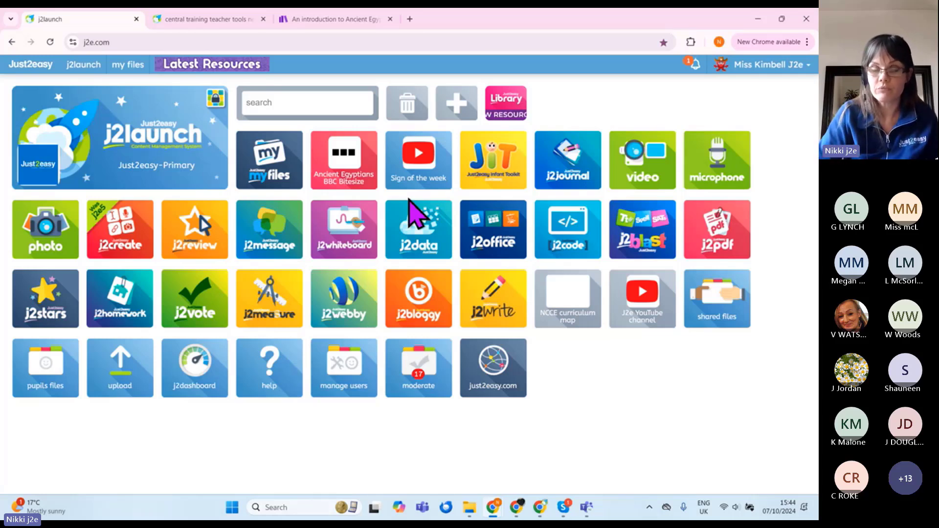
Step: Remove group - Literacy group 1 from the Ancient Egyptians tile's sharing, then return to the training slides
click(215, 19)
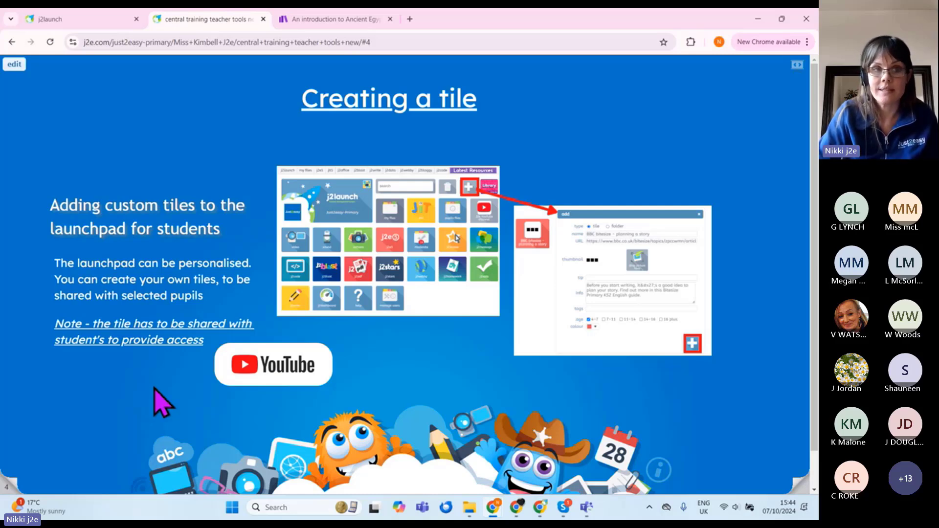
click(76, 21)
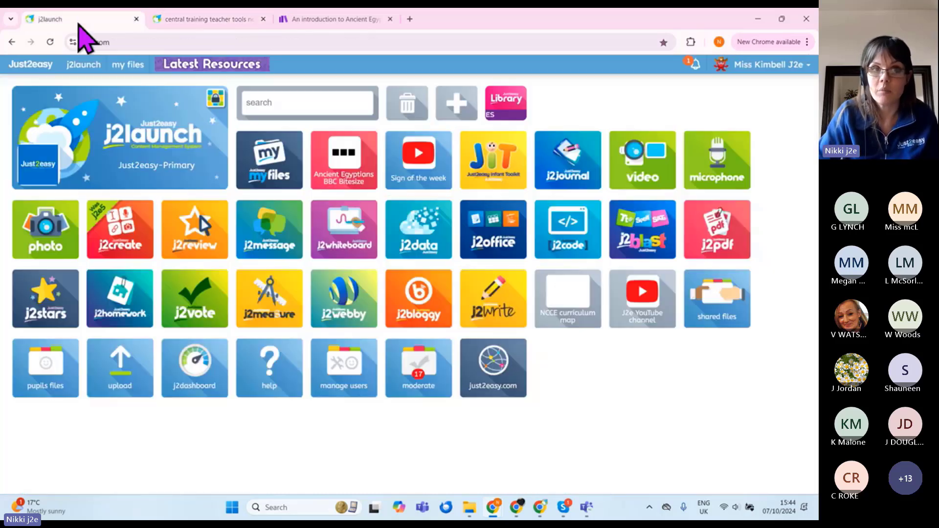
click(379, 178)
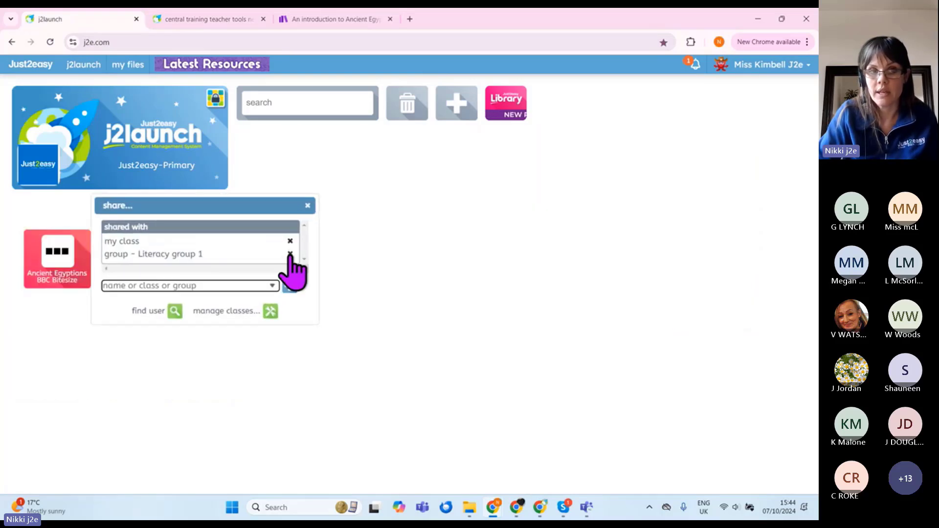
click(290, 254)
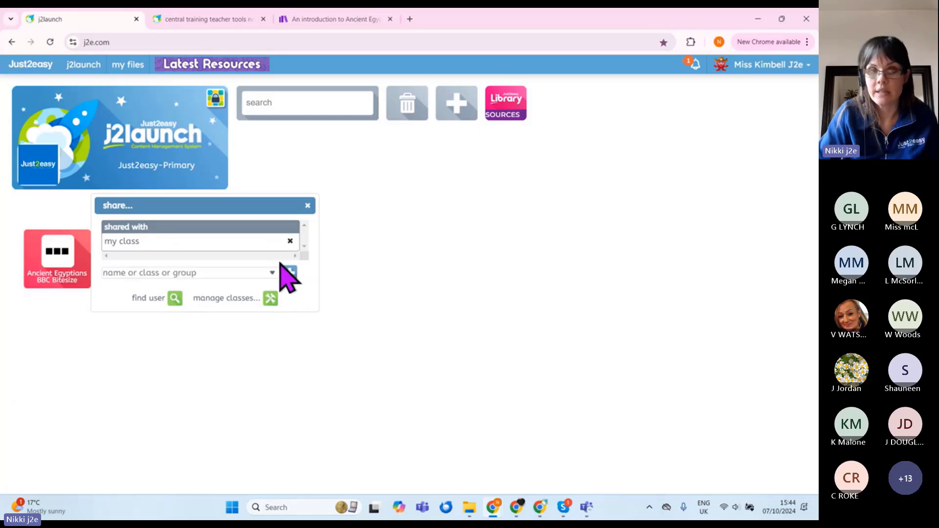
click(307, 206)
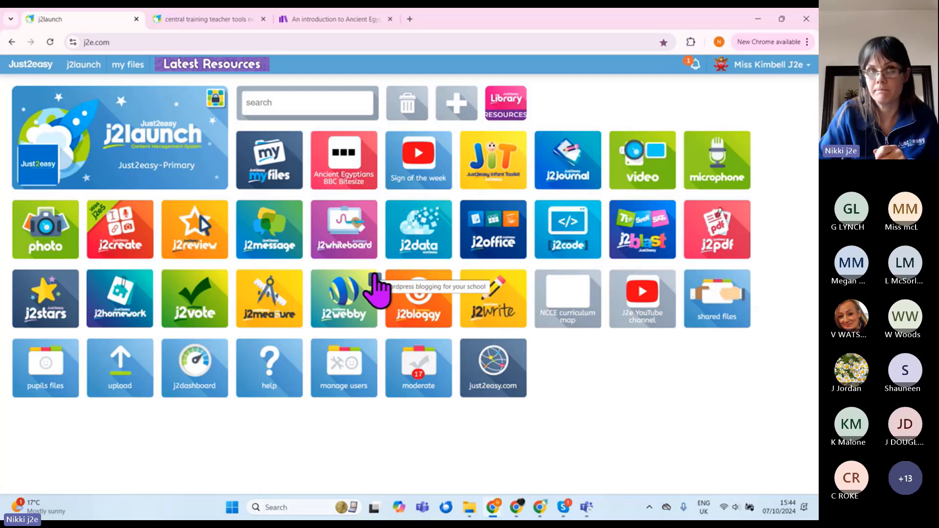
click(223, 20)
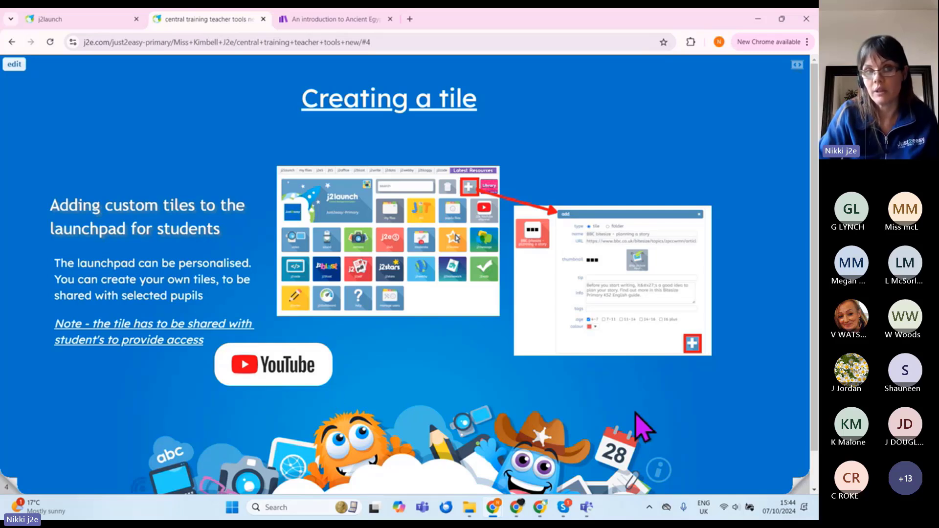
Step: Advance the training slides to the J2stars slide and return to the j2launch launchpad
click(795, 484)
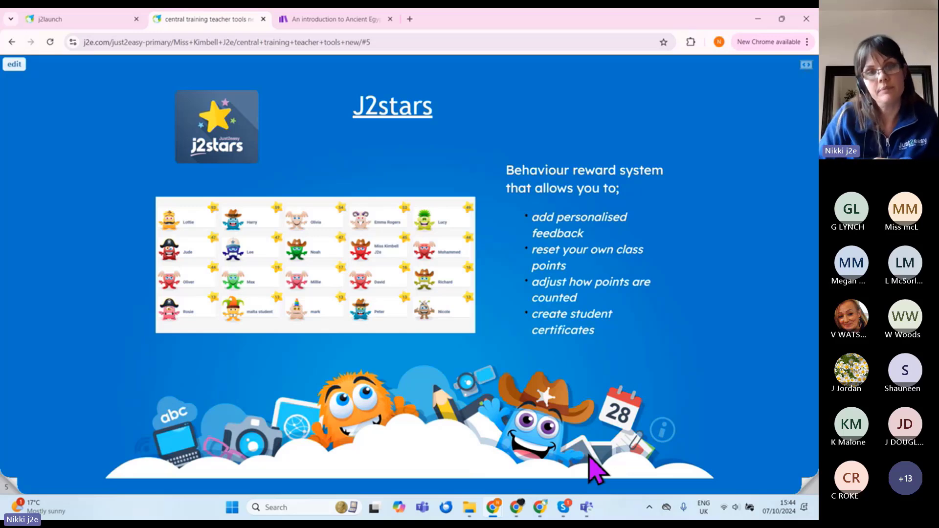
click(63, 19)
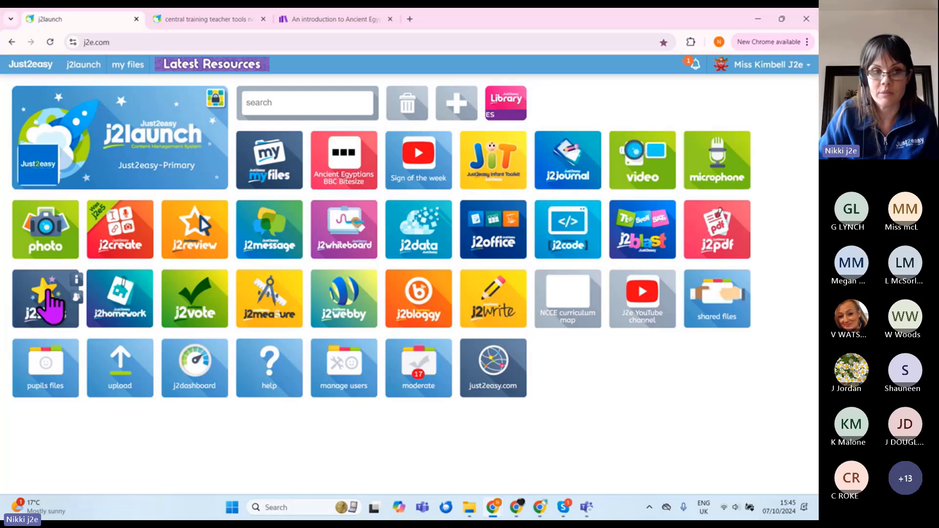
click(30, 311)
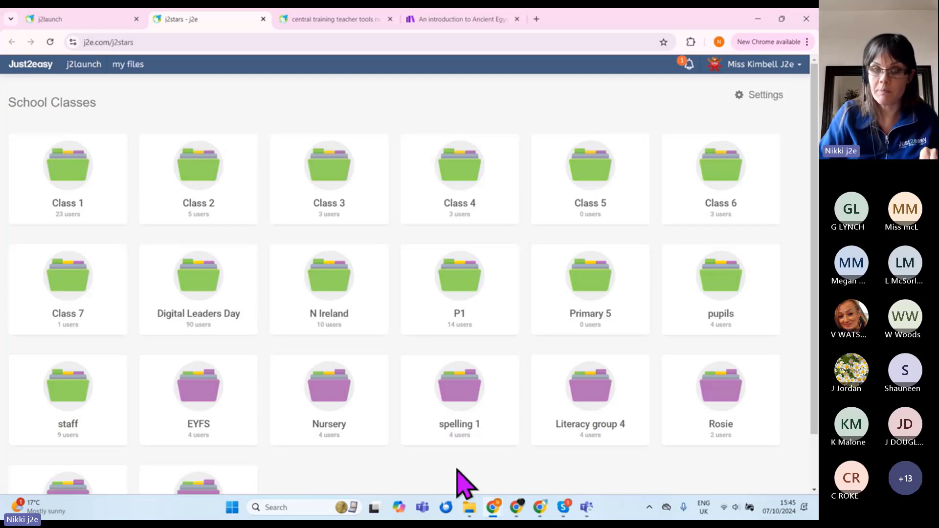
scroll(463, 428, down, 3)
scroll(457, 435, up, 3)
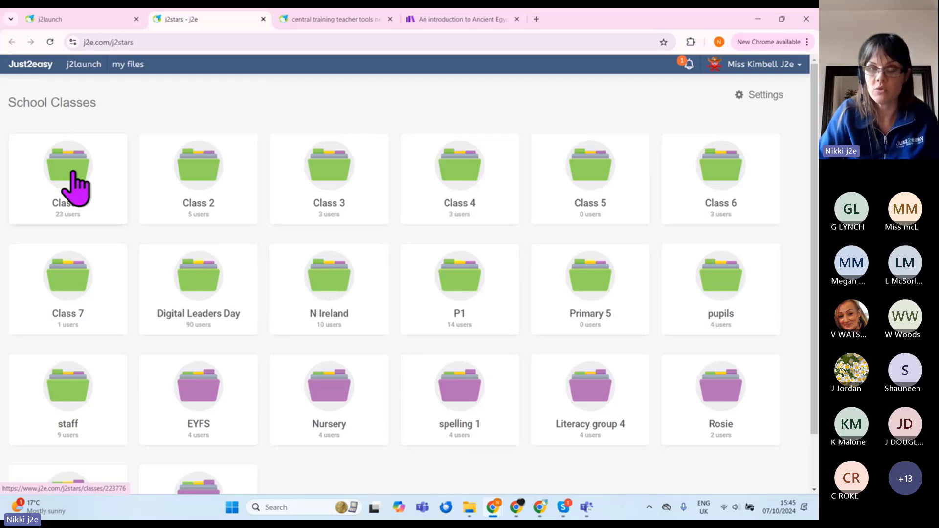
scroll(372, 404, down, 3)
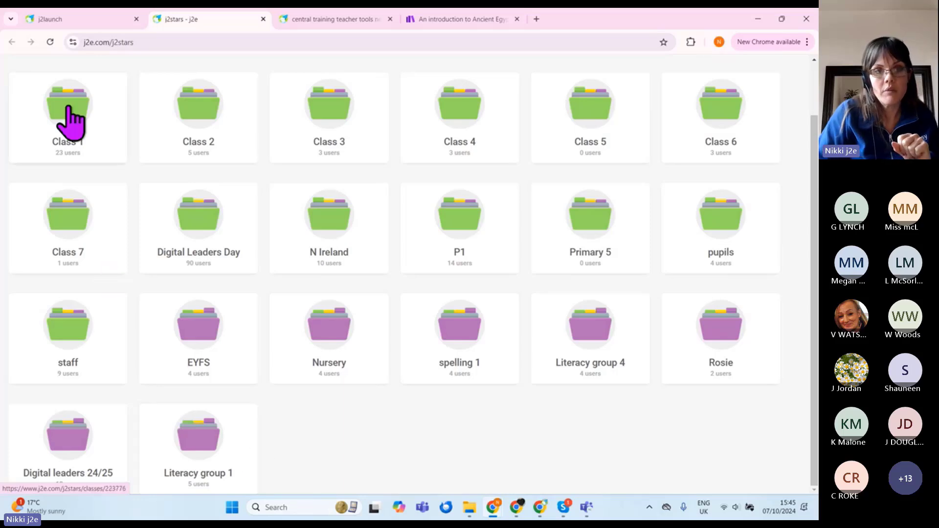
click(69, 128)
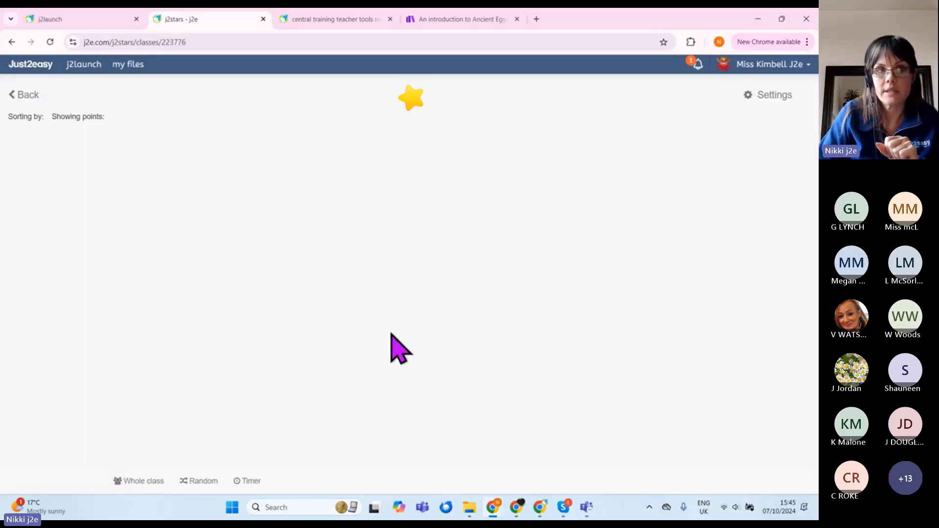
mouse_move(392, 336)
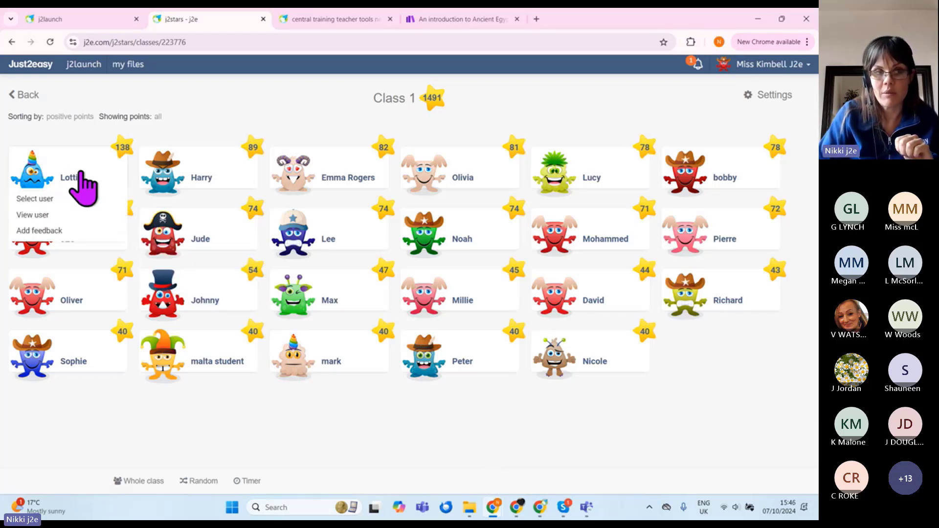
mouse_move(123, 156)
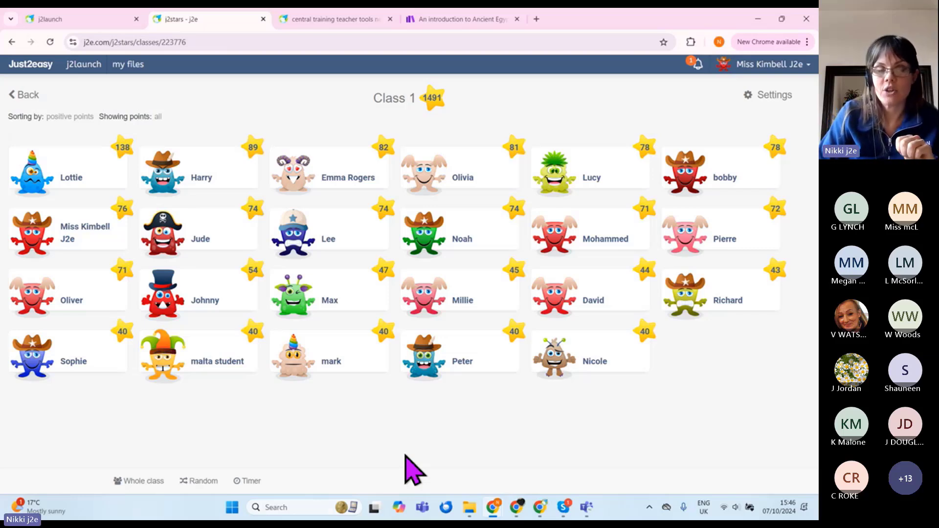
mouse_move(650, 360)
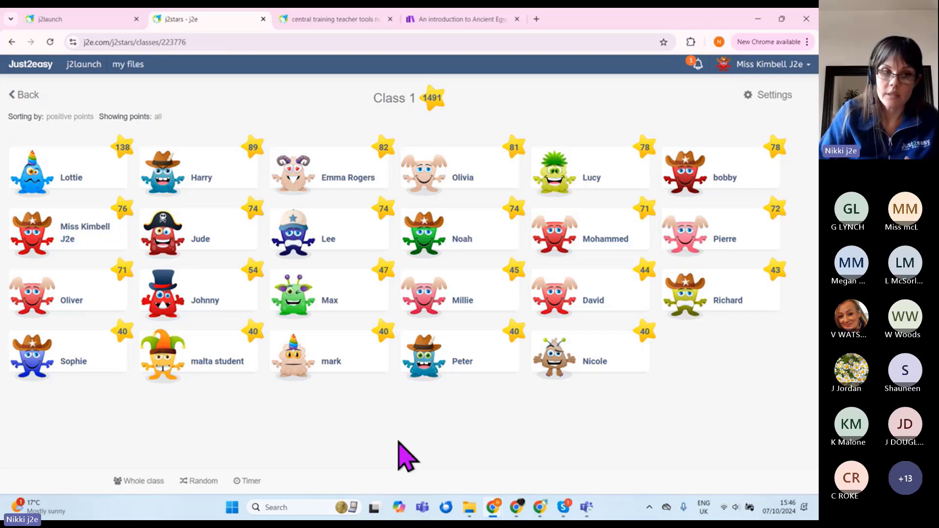
Step: Award the whole class a Hands on knees star, taking Class 1 from 1491 to 1514
click(141, 482)
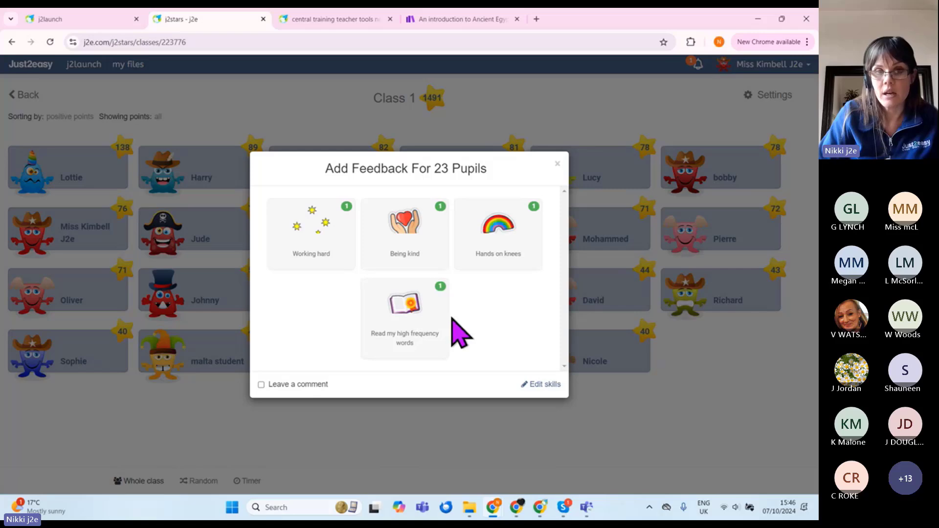
click(497, 249)
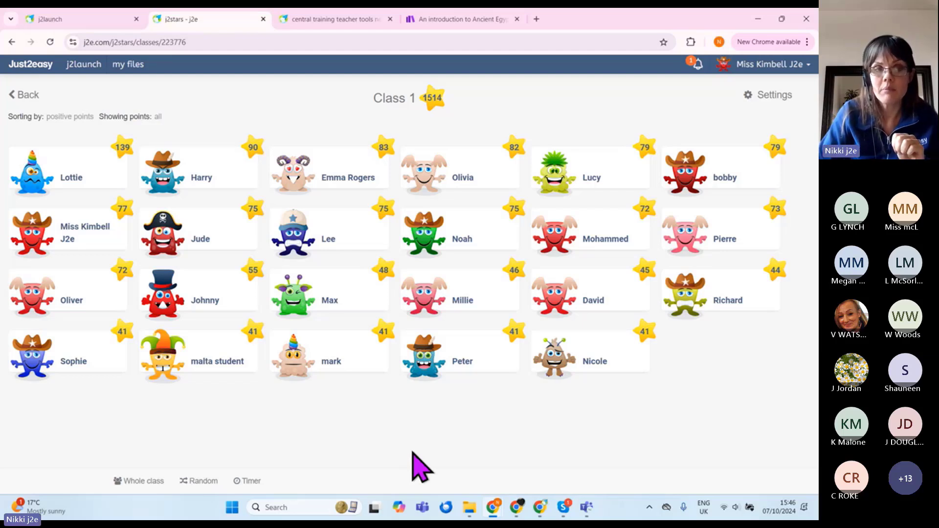
Step: Give the pupil a Being kind point commented that she looked after a new student today
click(84, 177)
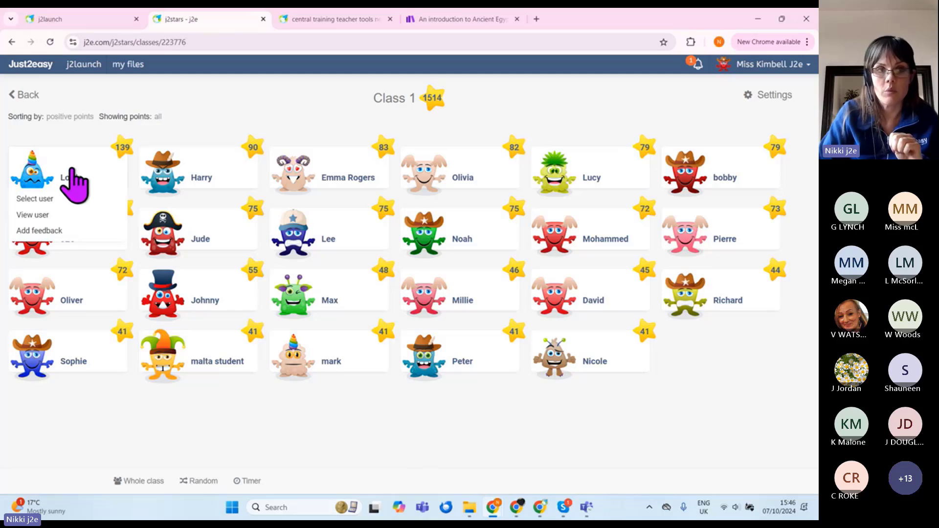
click(39, 231)
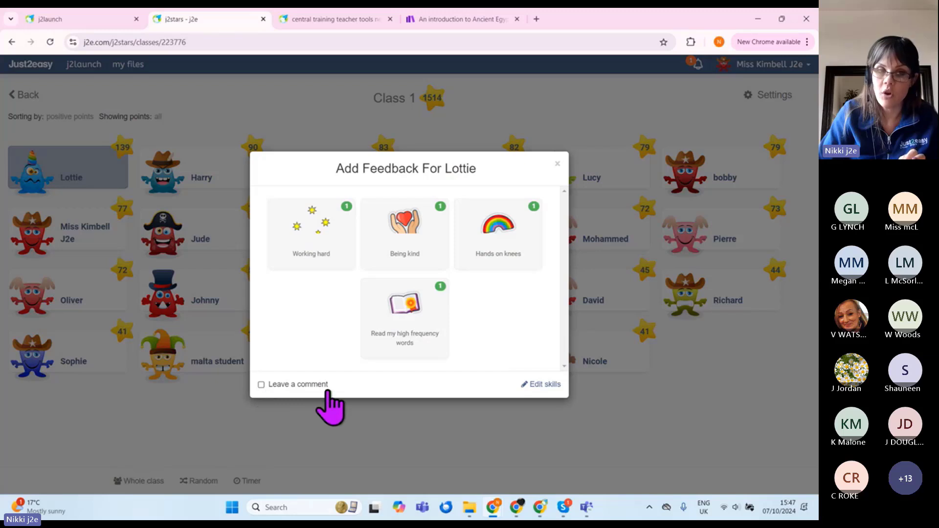
click(261, 385)
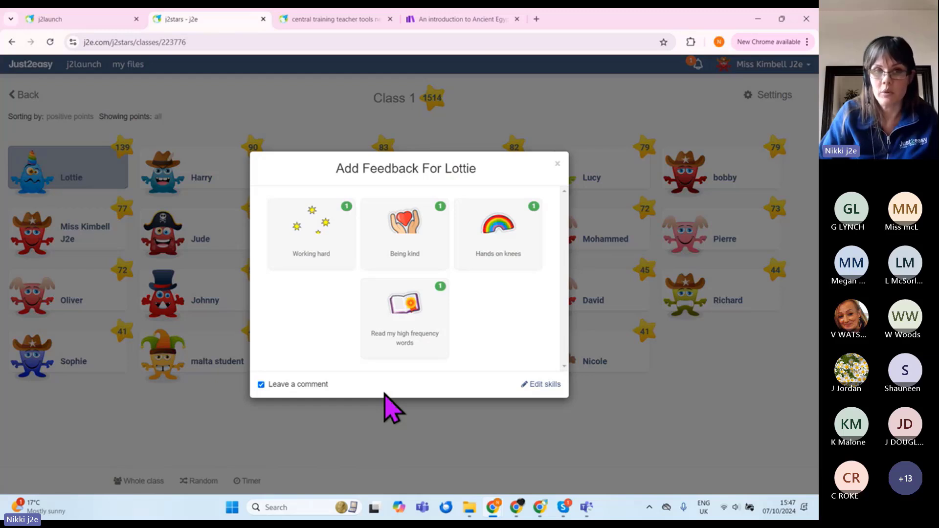
click(391, 254)
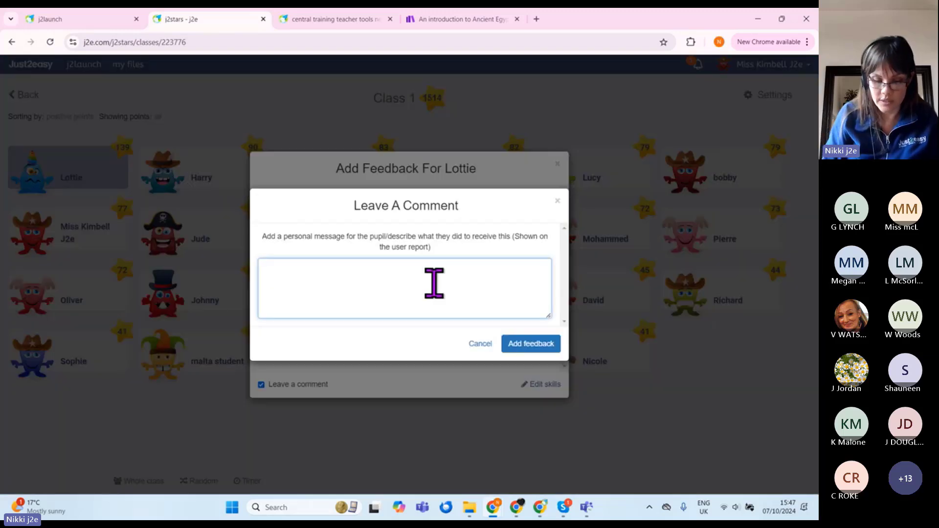
text(Lottie lo)
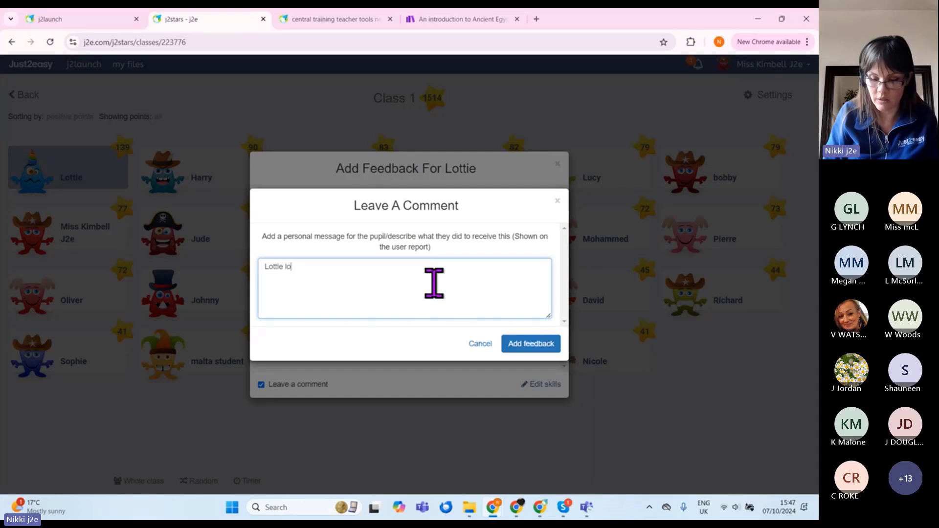
text(oked after a )
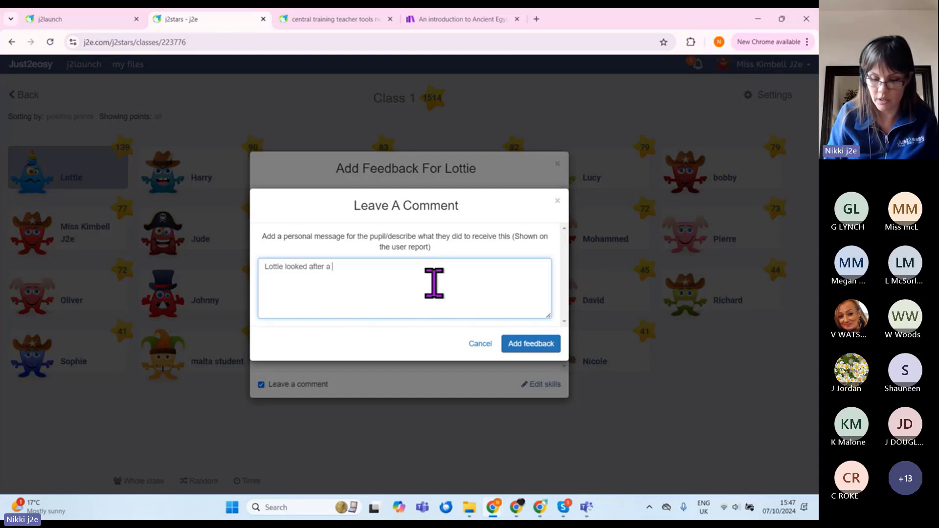
text(new student t)
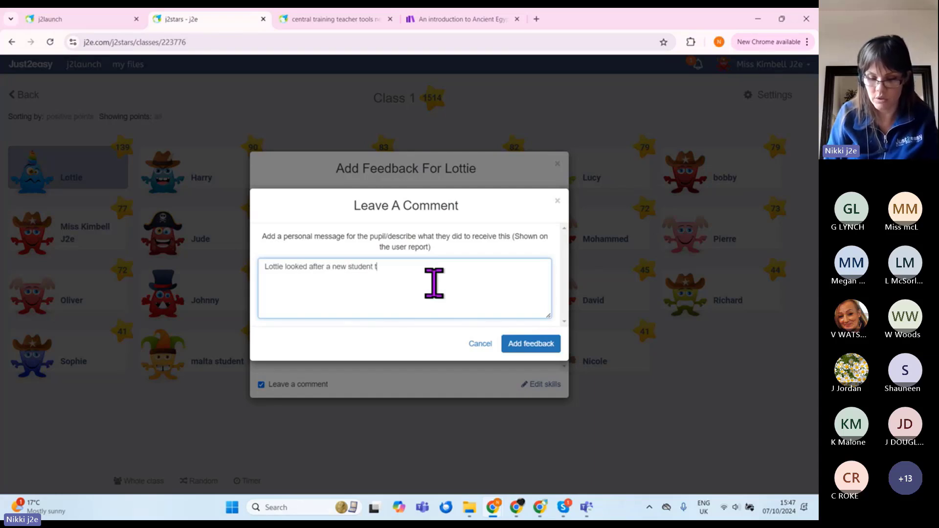
text(oday)
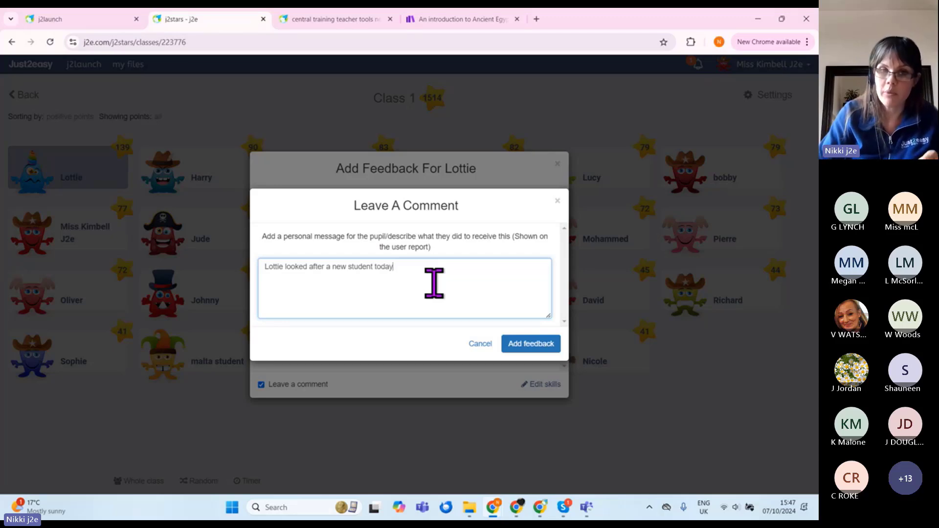
click(514, 345)
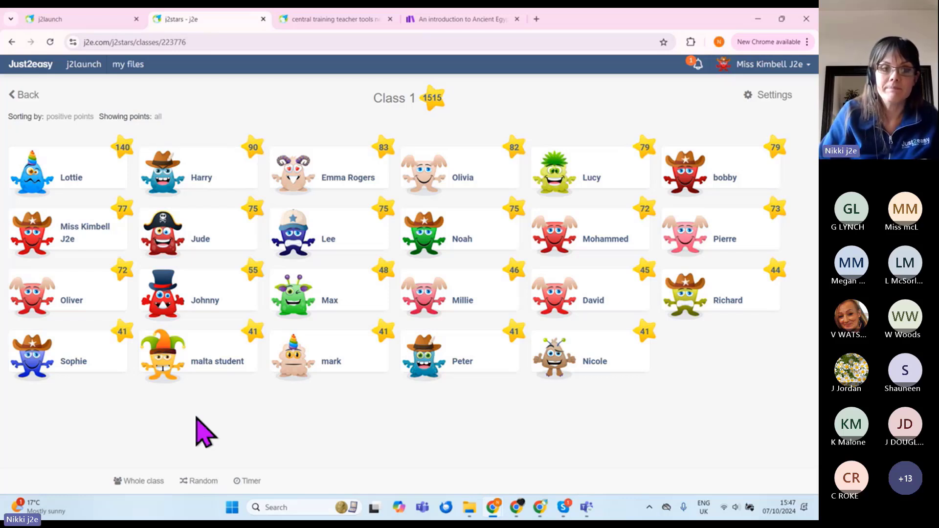
Step: Open the pupil's View user profile and scroll through her 140-star award history
click(174, 362)
click(70, 173)
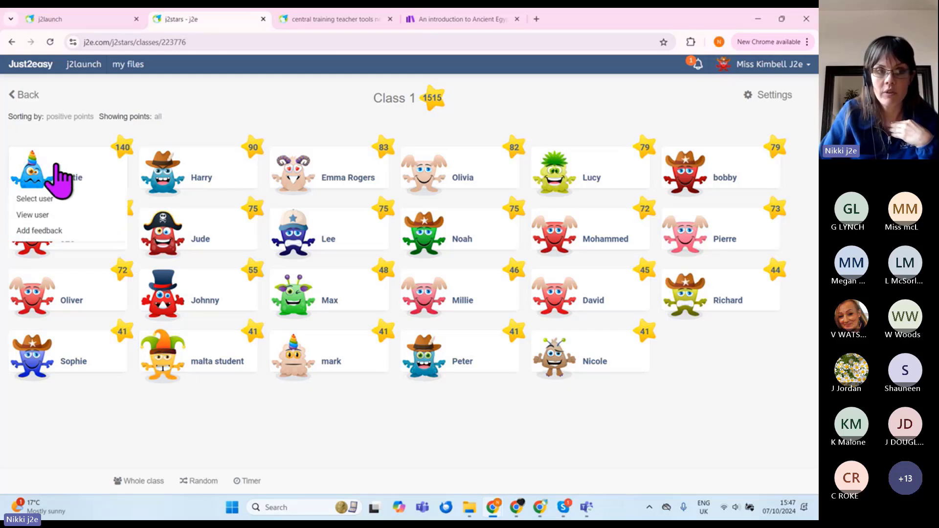
click(57, 220)
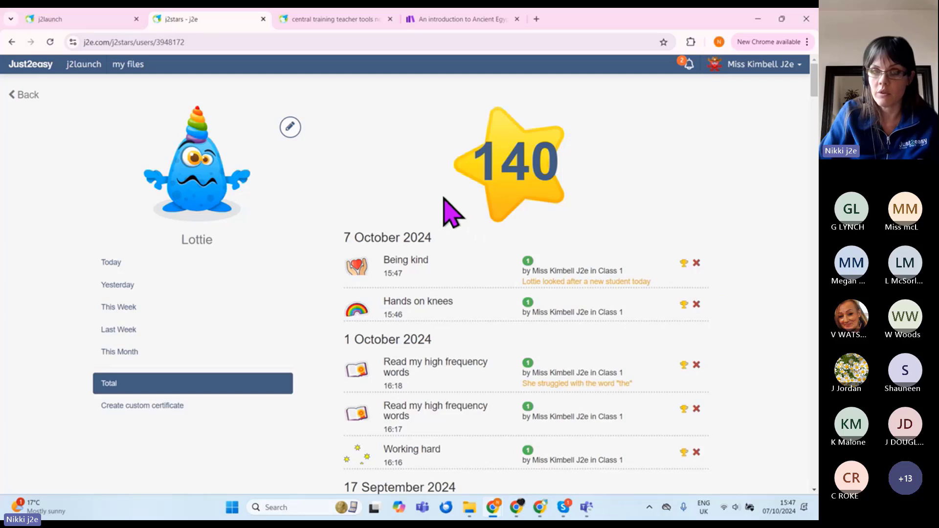
scroll(453, 213, down, 2)
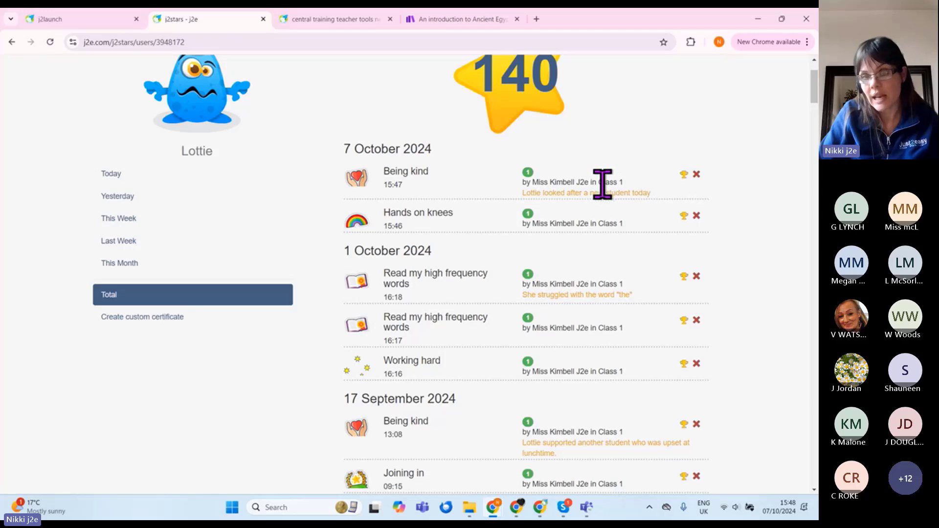
scroll(617, 271, down, 3)
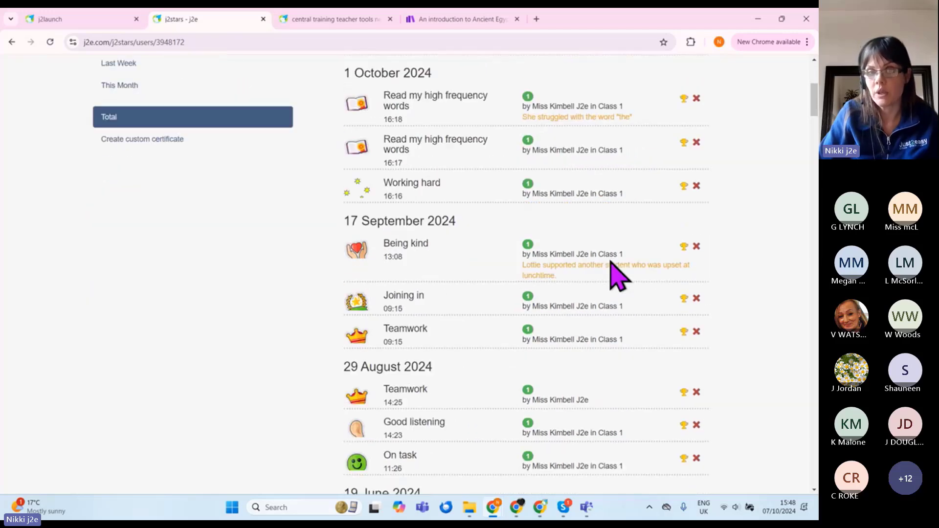
scroll(611, 259, down, 11)
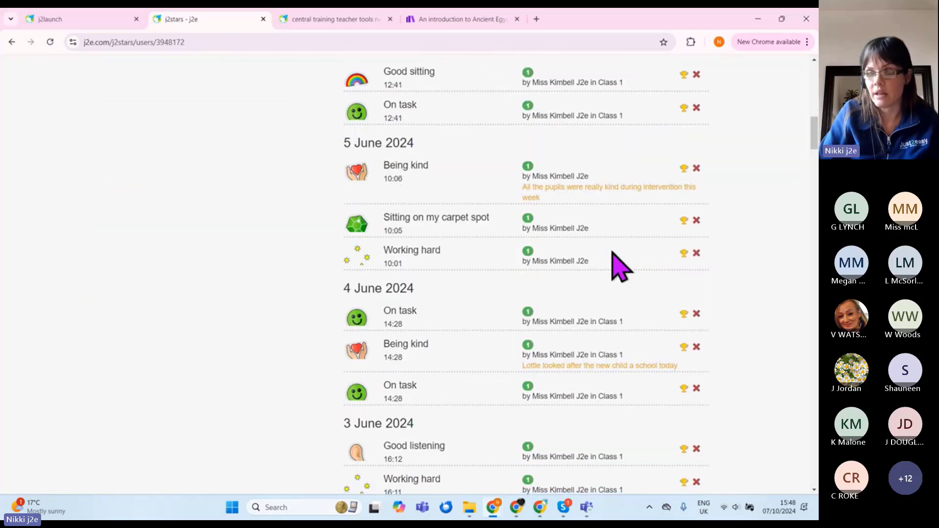
scroll(619, 266, down, 5)
scroll(619, 264, up, 19)
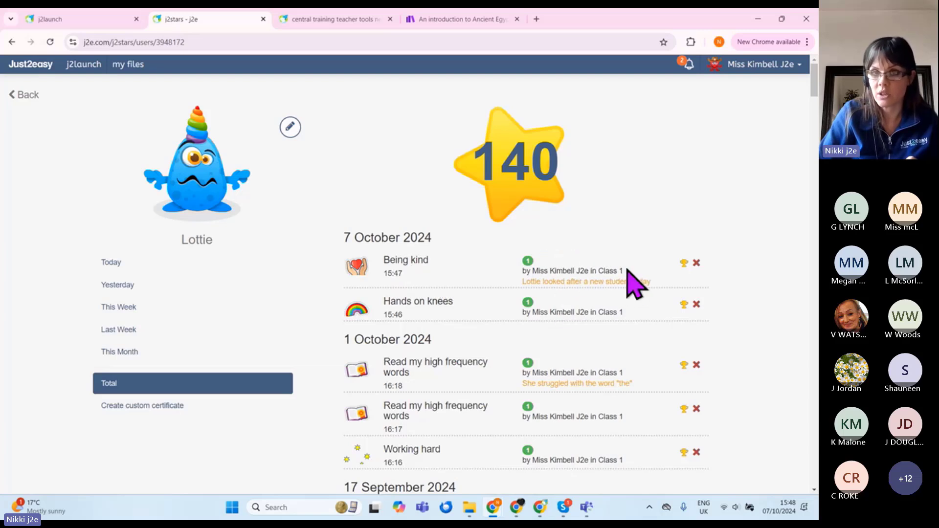
Step: View the pupil's Being kind trophy certificate and a custom certificate, then go back to Class 1's grid
click(684, 264)
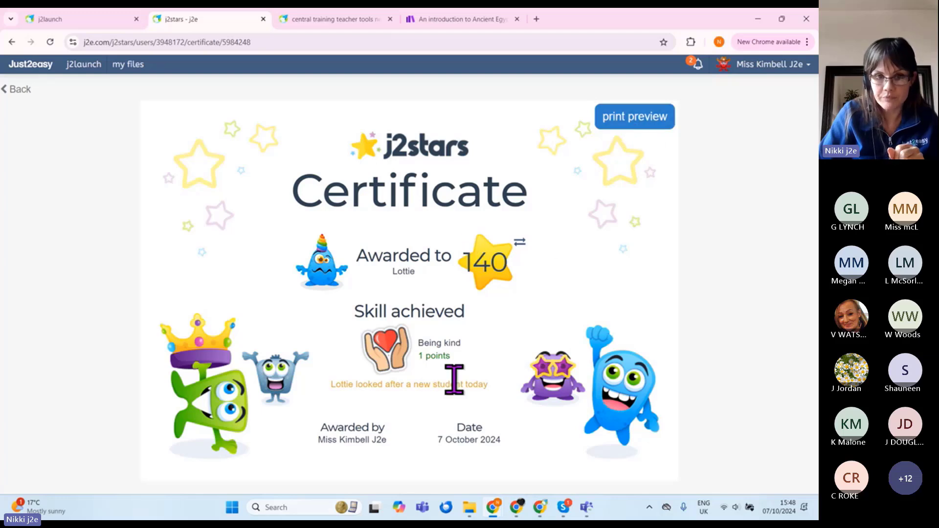
click(17, 90)
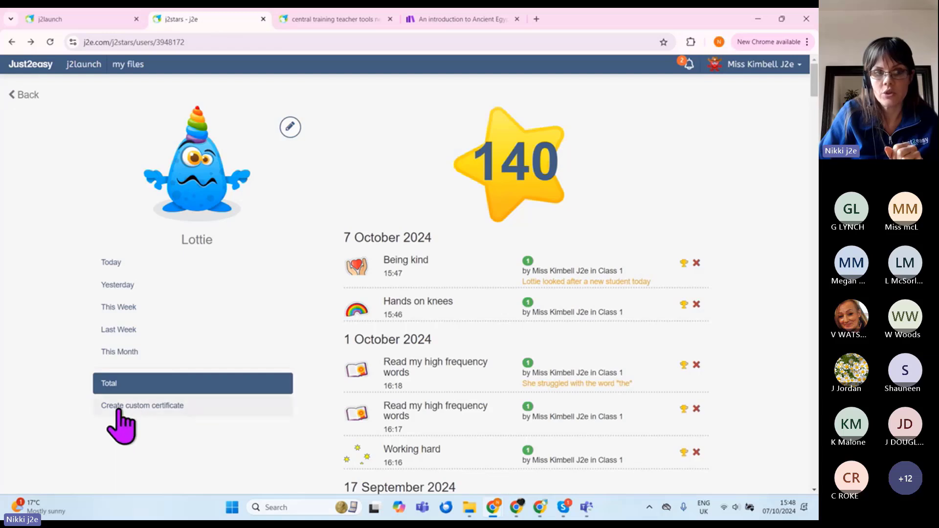
click(146, 407)
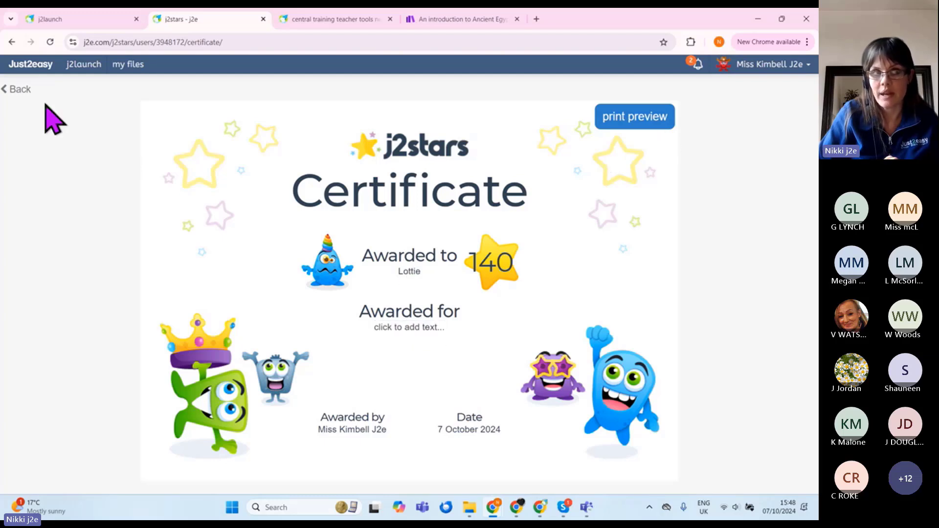
click(23, 89)
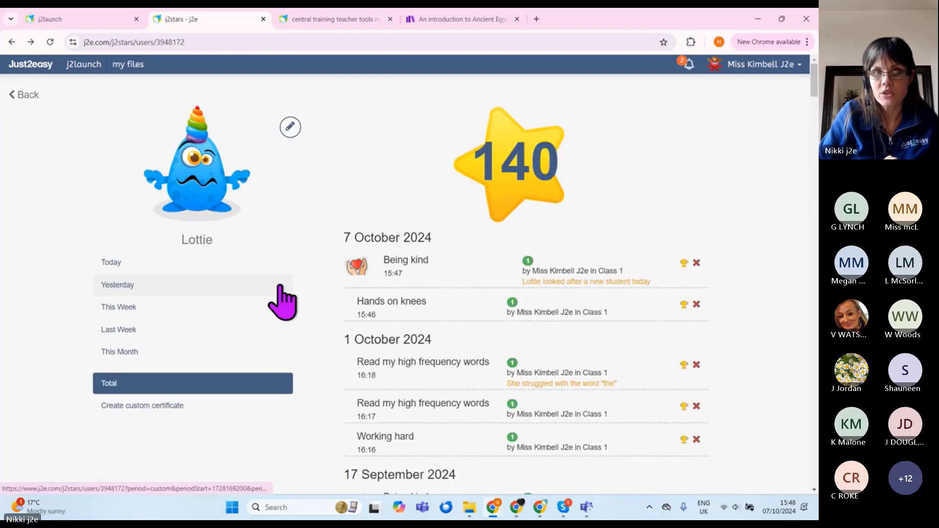
click(22, 95)
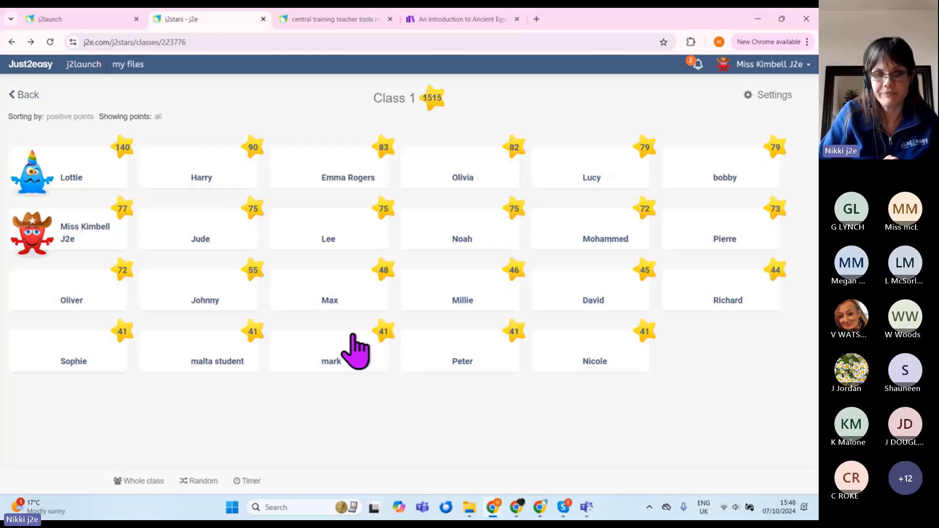
click(353, 338)
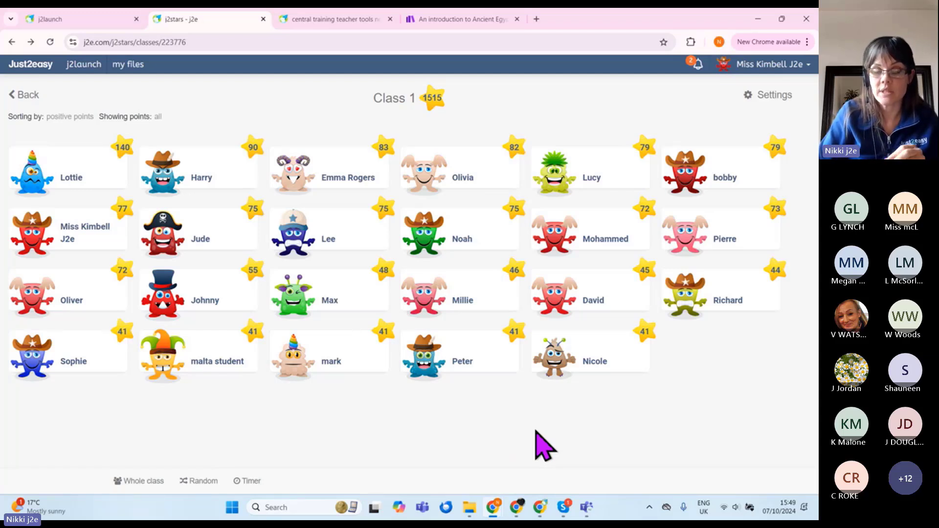
click(42, 230)
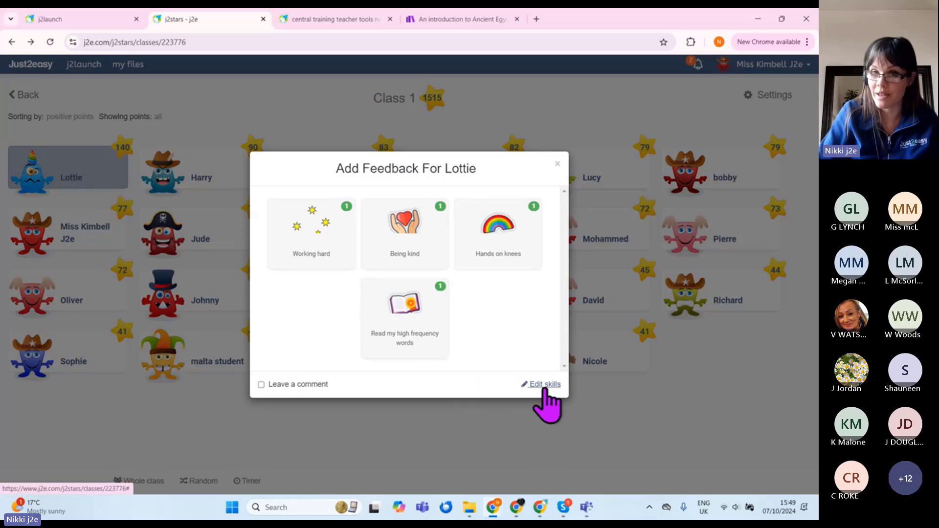
Step: Close the feedback window and open class Settings, keeping pupils sorted by positive points
click(557, 163)
mouse_move(719, 142)
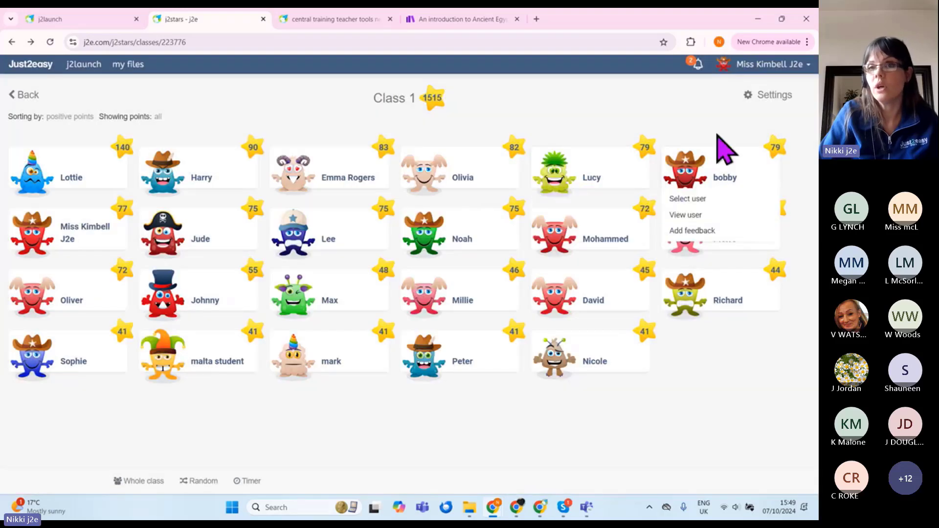
click(774, 95)
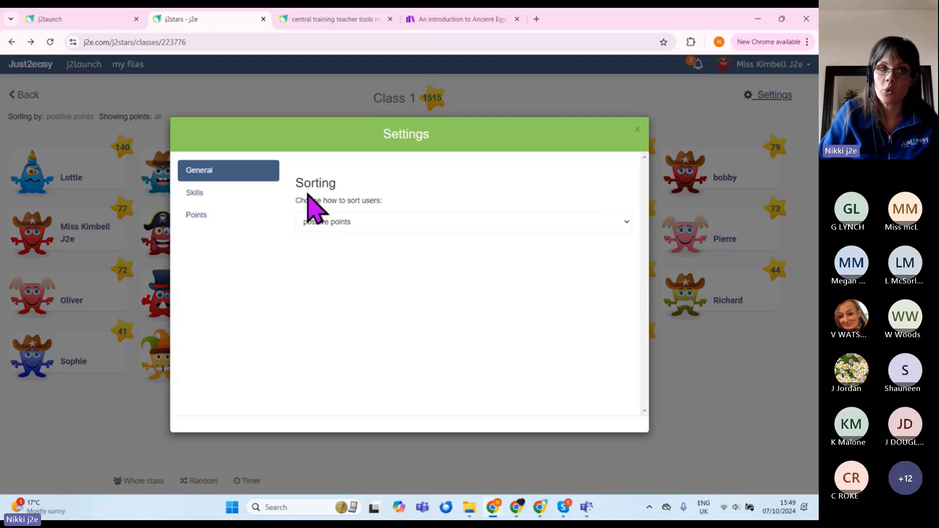
click(395, 223)
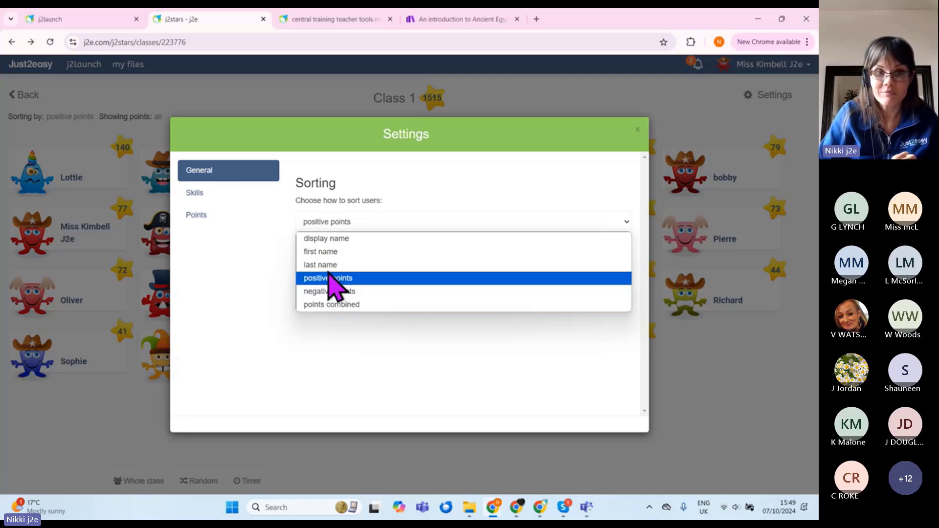
click(270, 299)
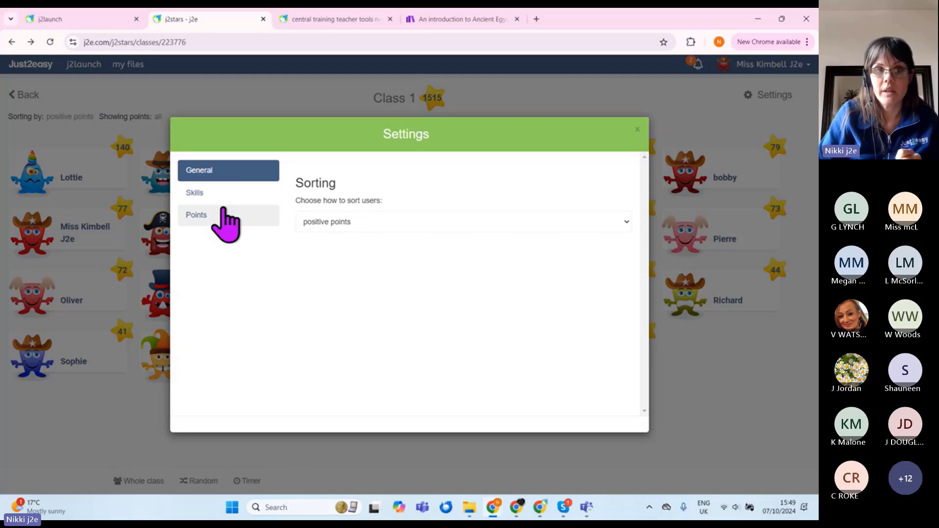
Step: Enable negative skills, view the Negative skills list, then switch back to Positive
click(208, 195)
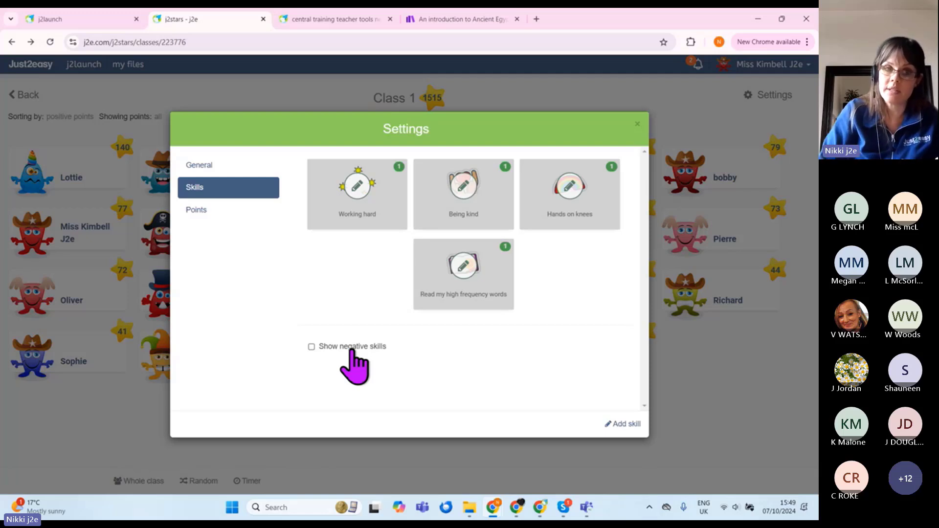
click(351, 349)
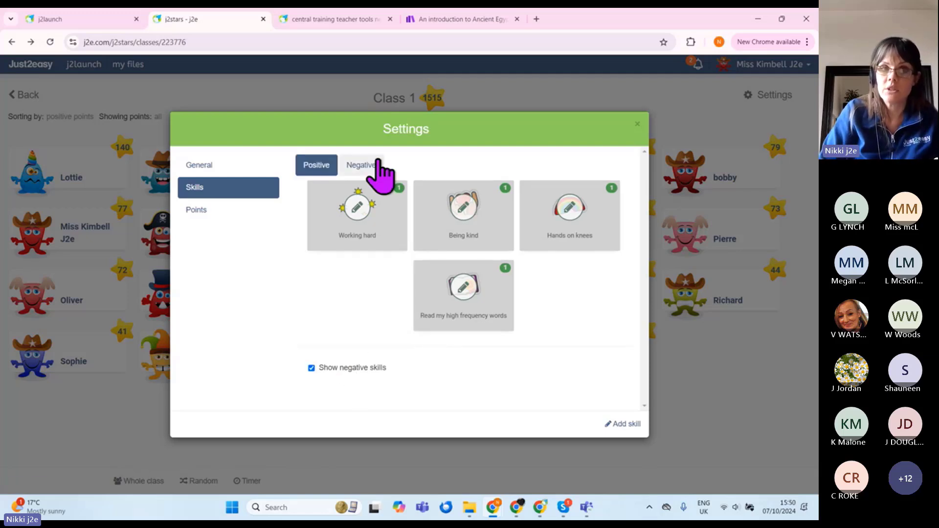
click(374, 165)
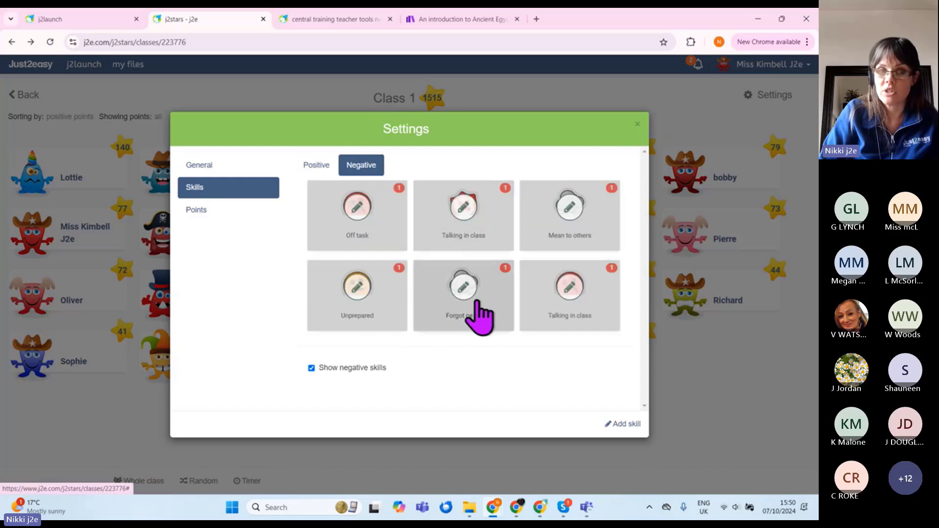
click(324, 166)
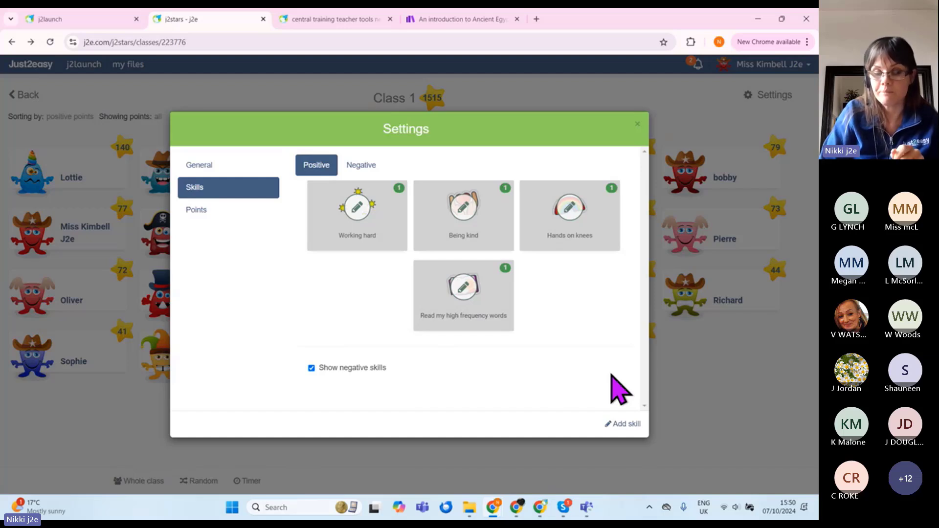
Step: Create the skill 'Great writing' with a book icon, 2 points and type Positive, and save it
click(620, 424)
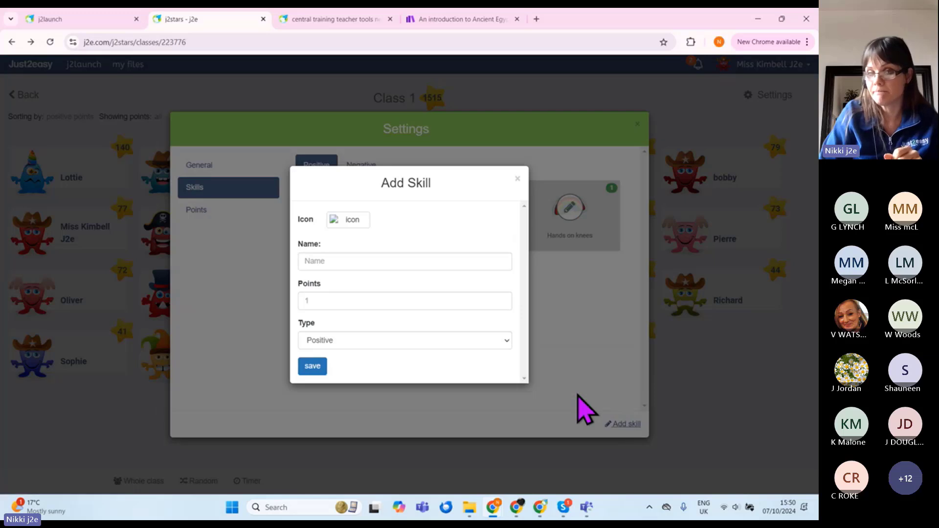
click(349, 220)
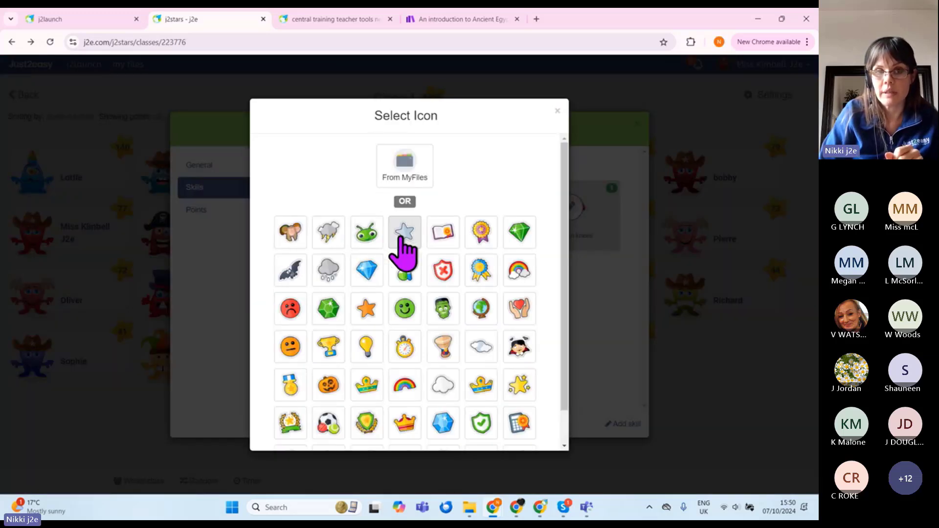
click(443, 235)
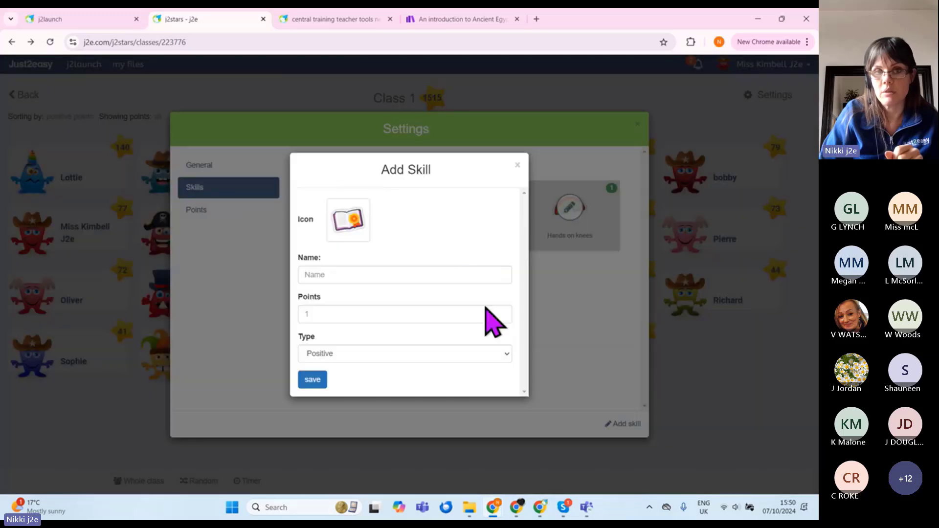
click(383, 276)
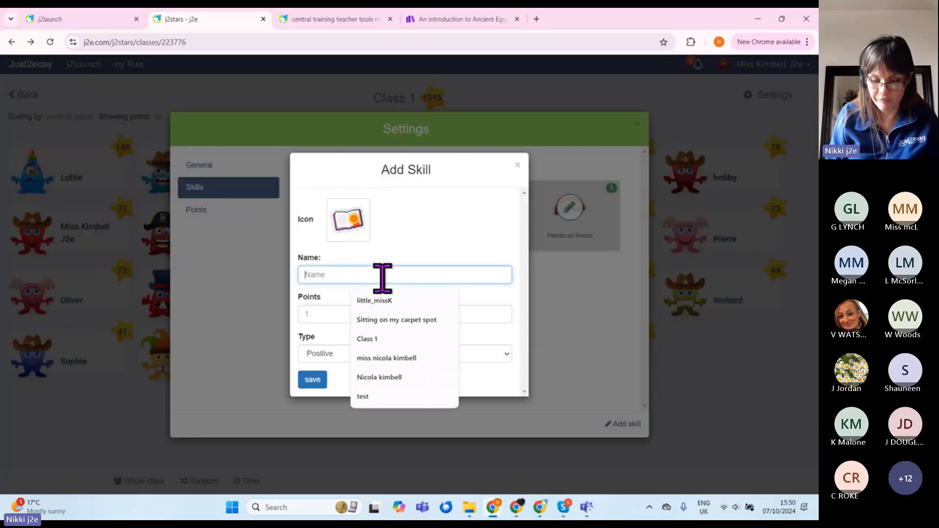
text(Great)
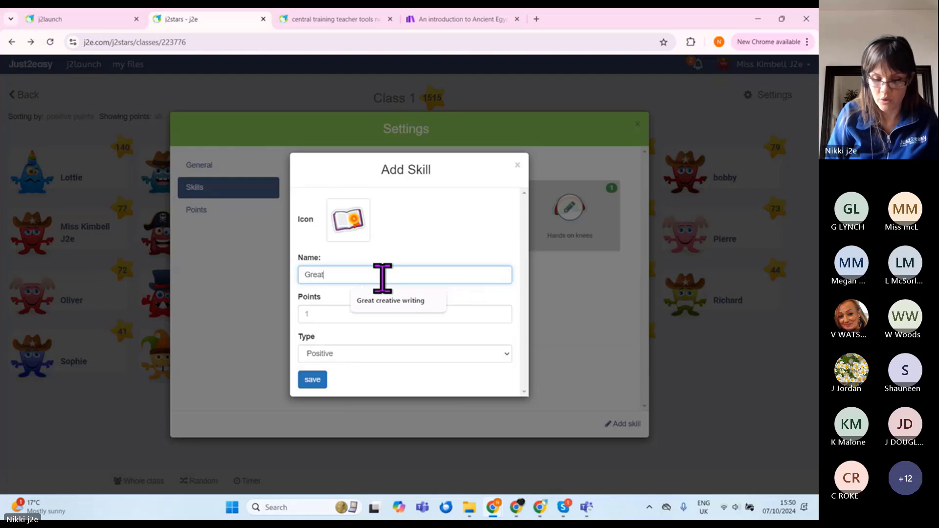
text( writing)
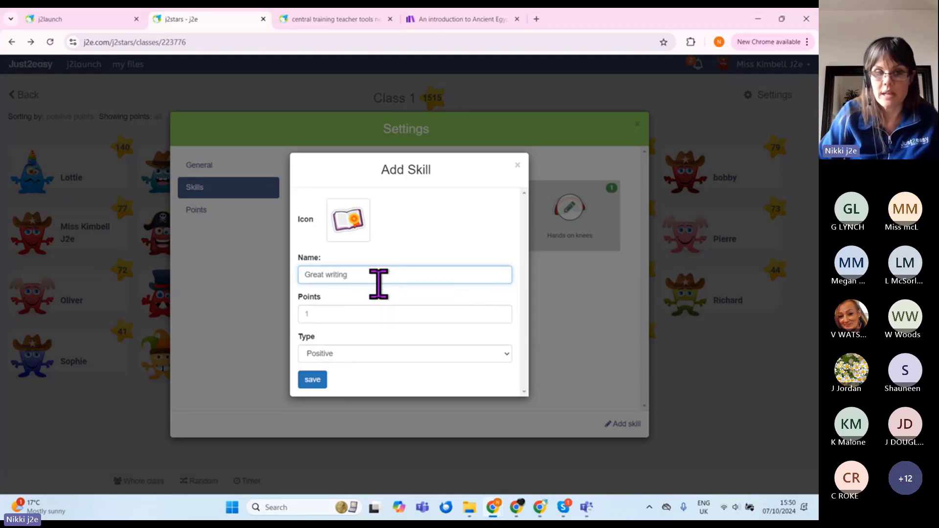
click(356, 318)
text(2)
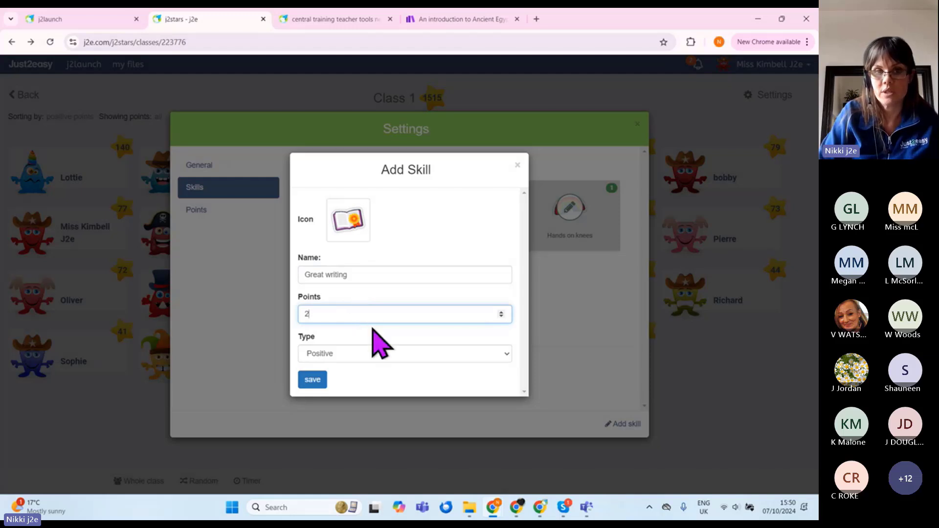
click(377, 350)
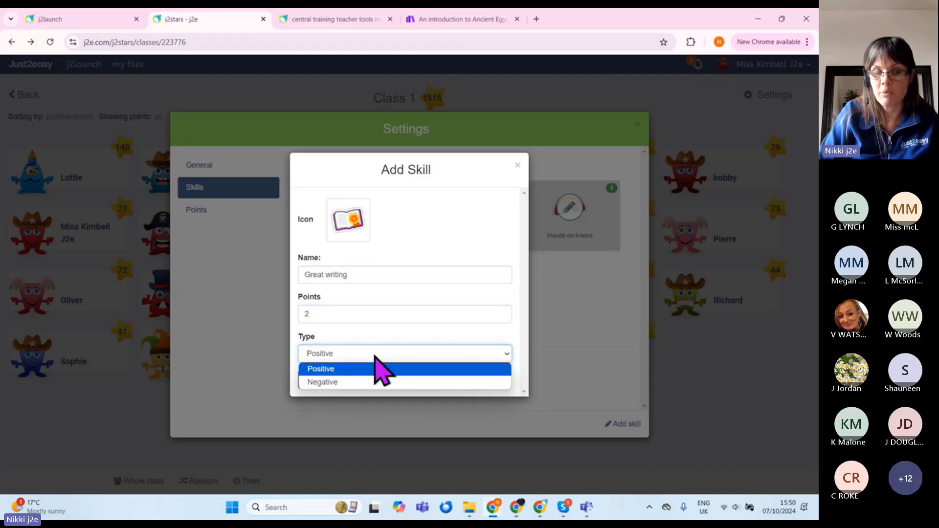
click(376, 364)
click(313, 384)
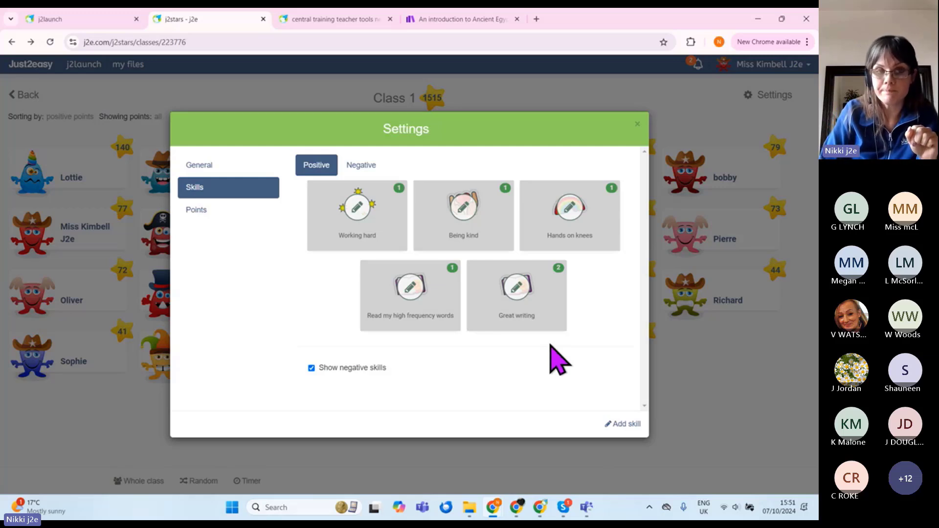
Step: Change the Class 1 points timeframe from weekly to daily and close Settings
click(216, 215)
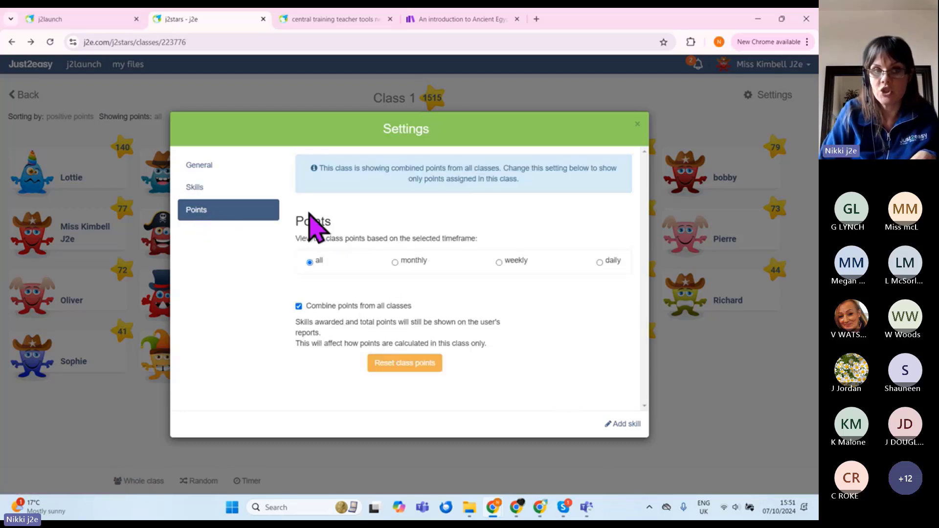
click(499, 262)
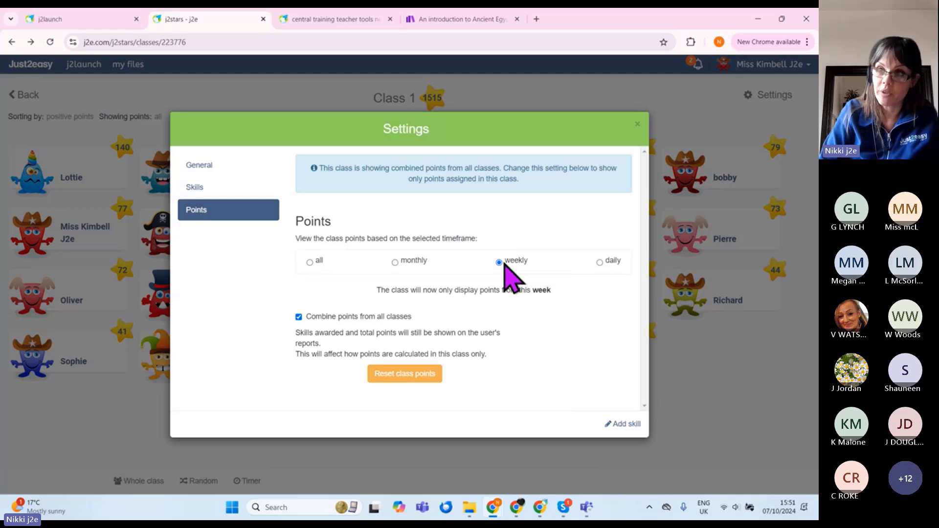
click(601, 264)
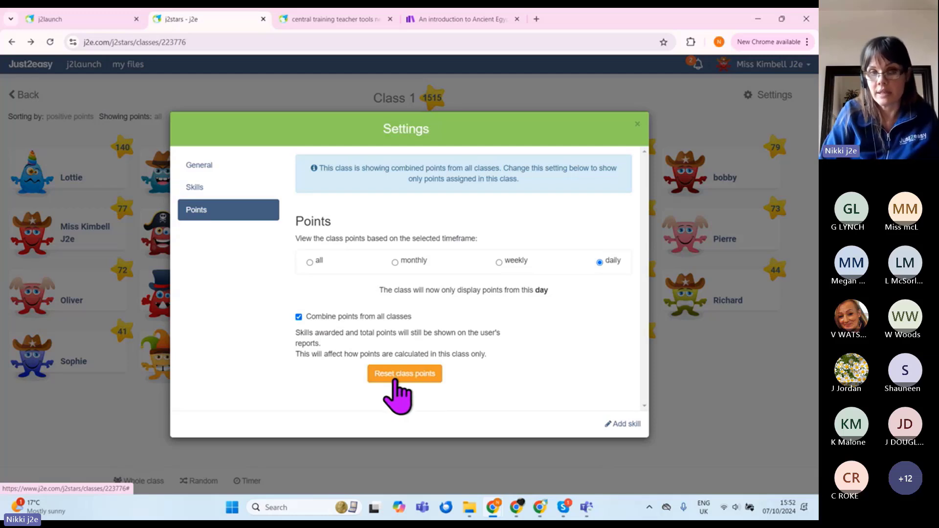
click(638, 123)
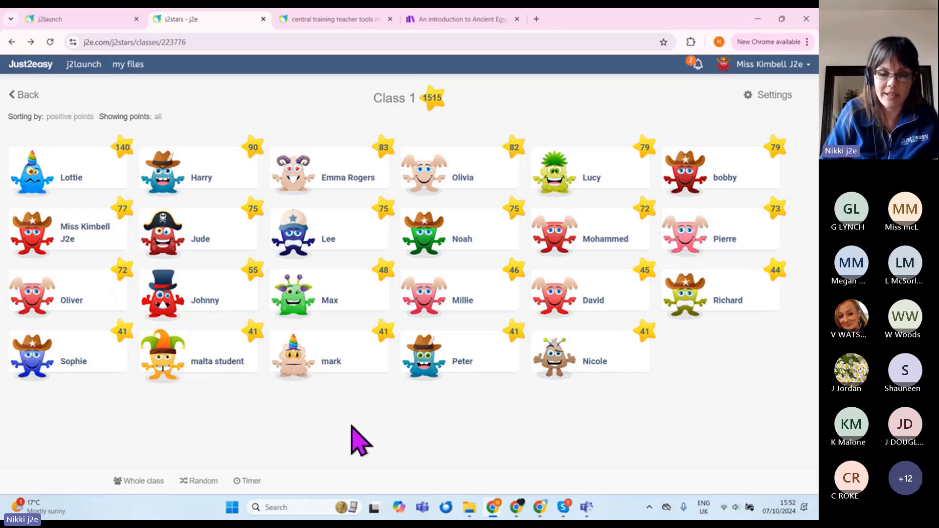
Step: Try the timer at 05:00 and in stopwatch mode, then pick a random pupil twice
click(250, 482)
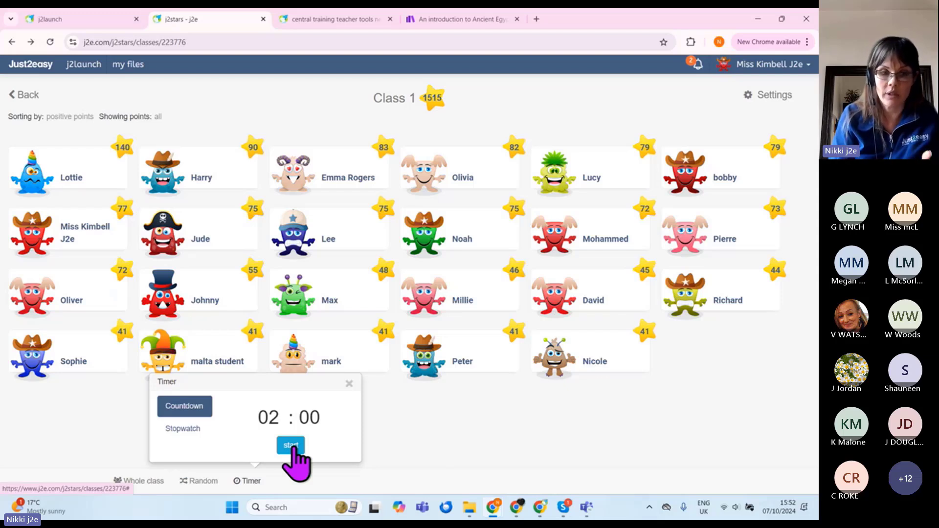
click(278, 417)
scroll(278, 417, up, 3)
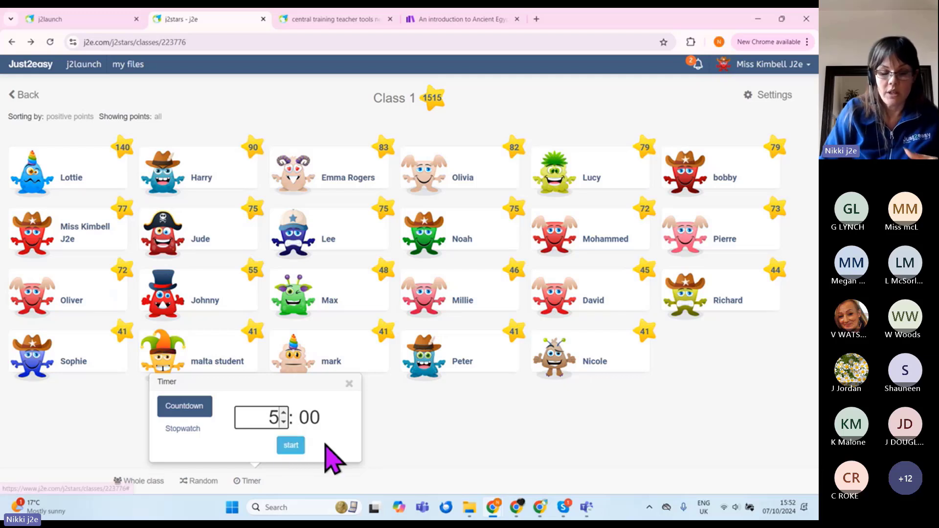
click(183, 429)
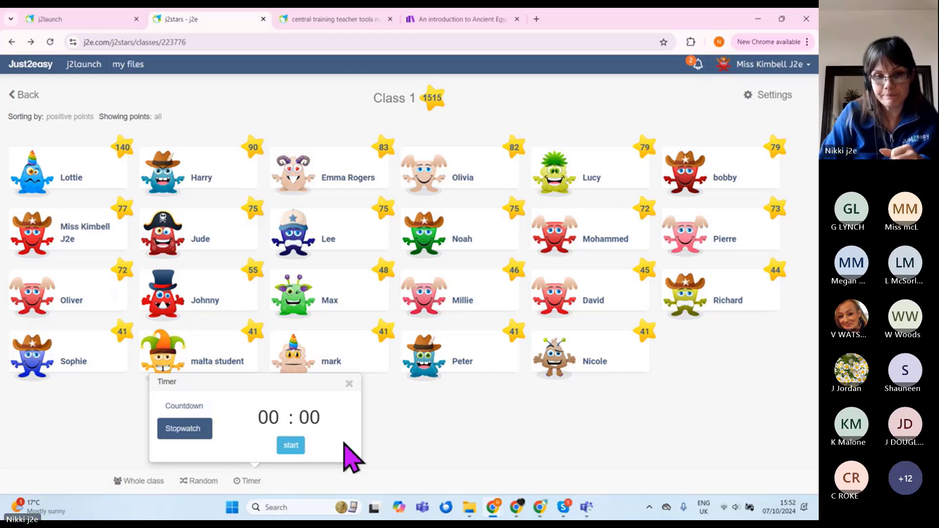
click(349, 384)
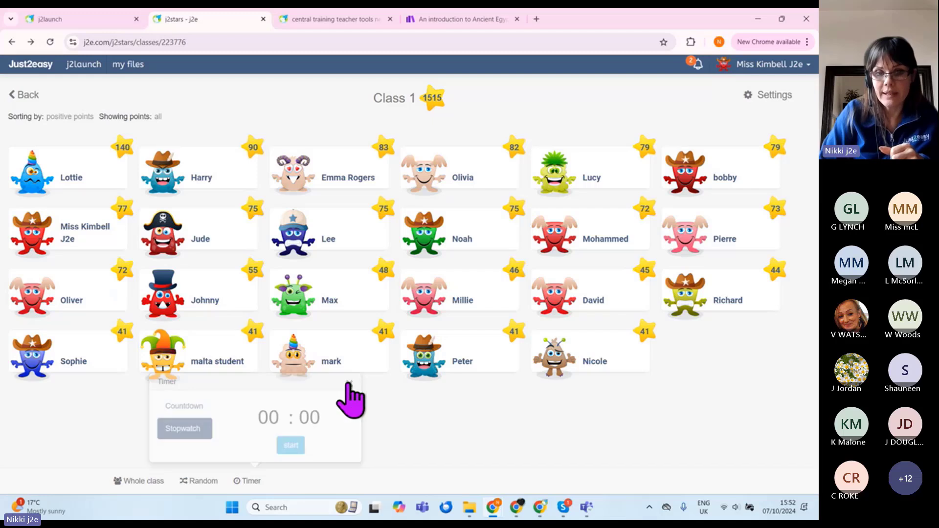
click(199, 480)
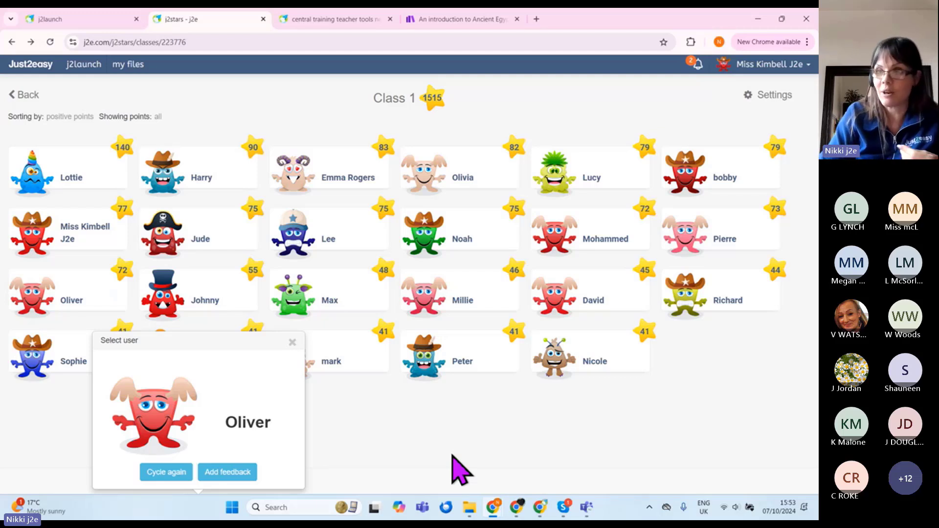
click(183, 473)
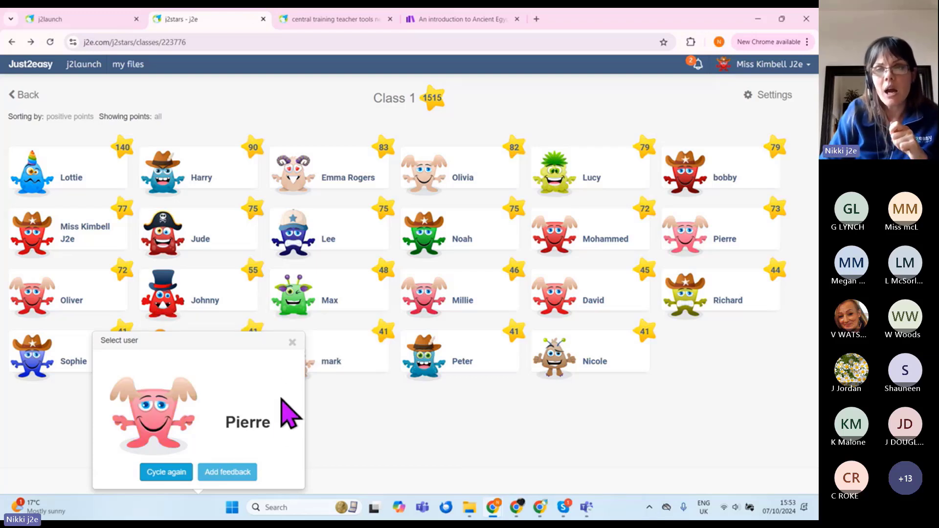
Step: Go back to the school classes list and open the school-wide skill settings
click(27, 97)
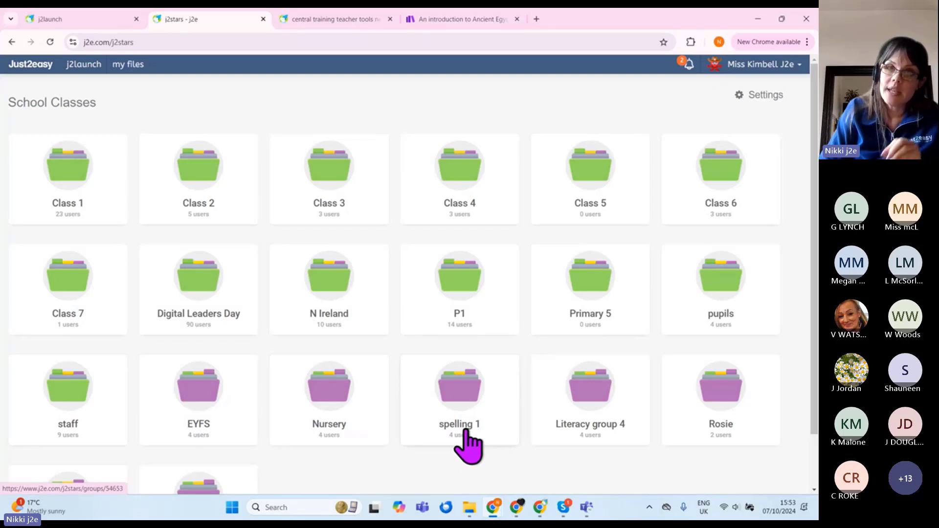
click(763, 120)
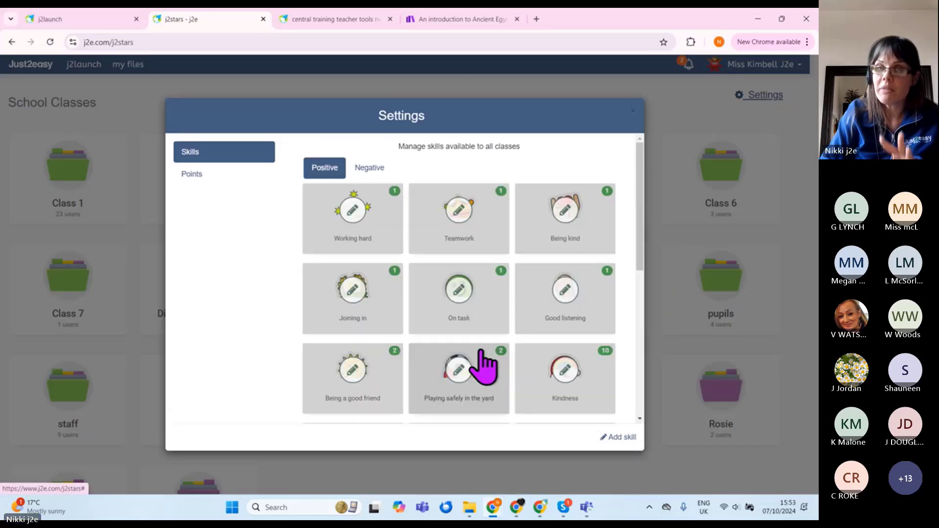
scroll(482, 364, down, 5)
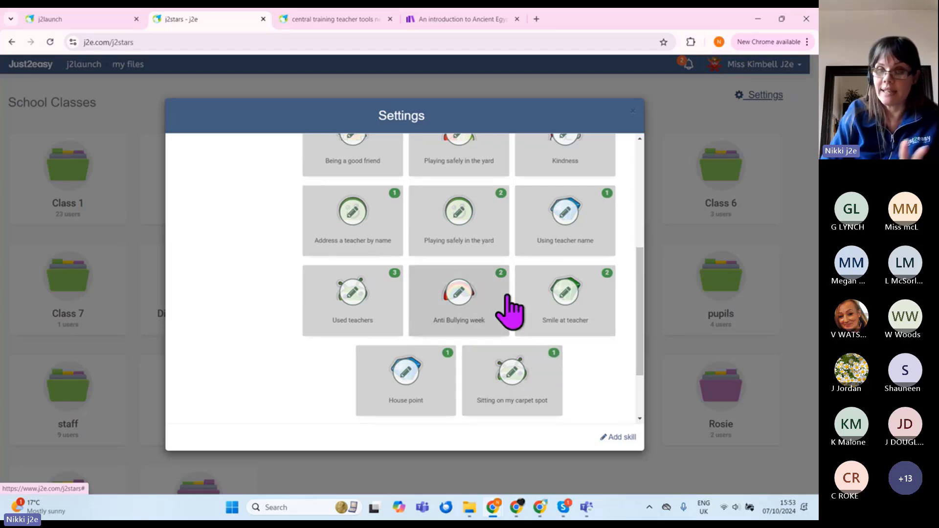
Step: Delete the Sitting on my carpet spot, Used teachers and Anti Bullying week skills
click(554, 359)
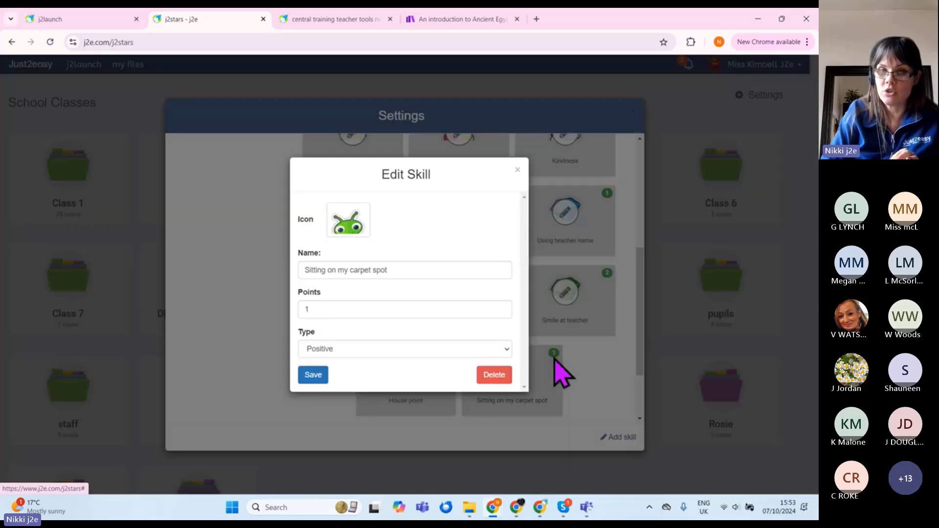
click(494, 375)
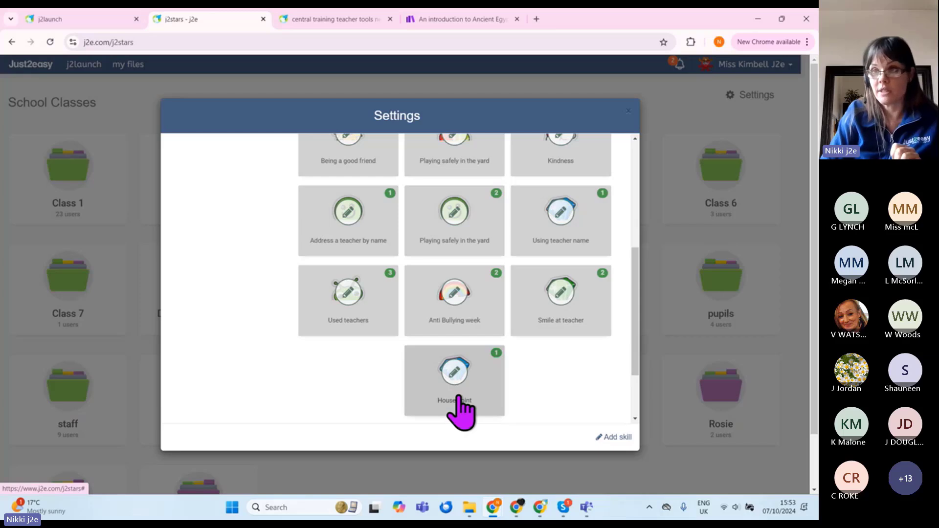
click(394, 288)
click(489, 375)
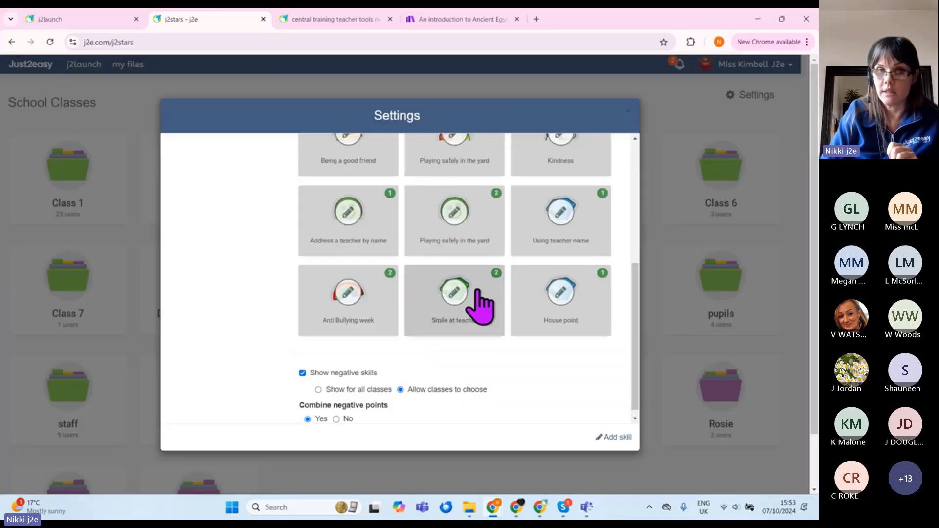
click(392, 280)
click(488, 375)
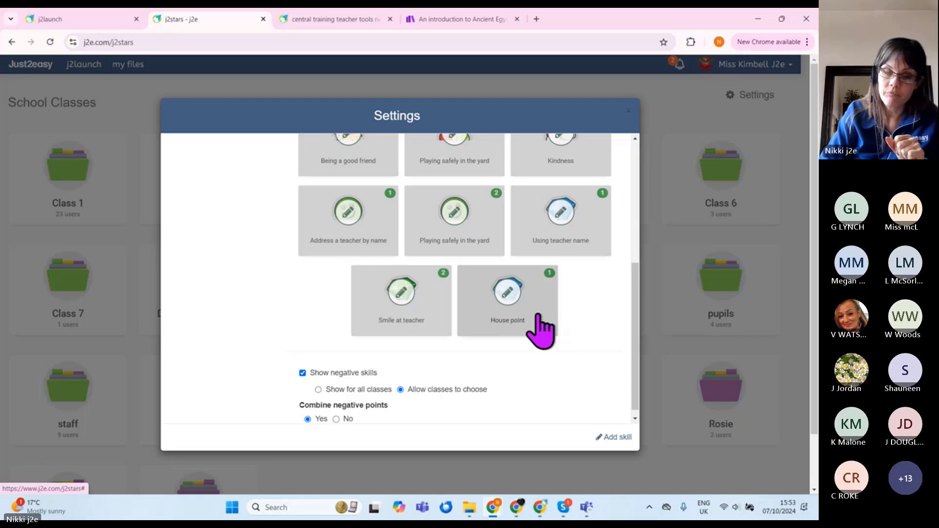
Step: Switch Show negative skills off and back on so negative skills are enabled
scroll(293, 299, down, 1)
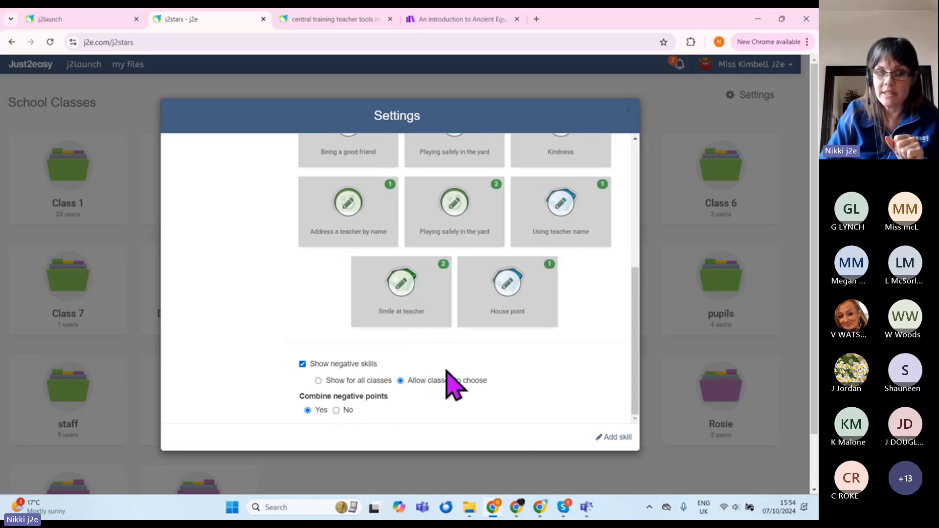
click(302, 364)
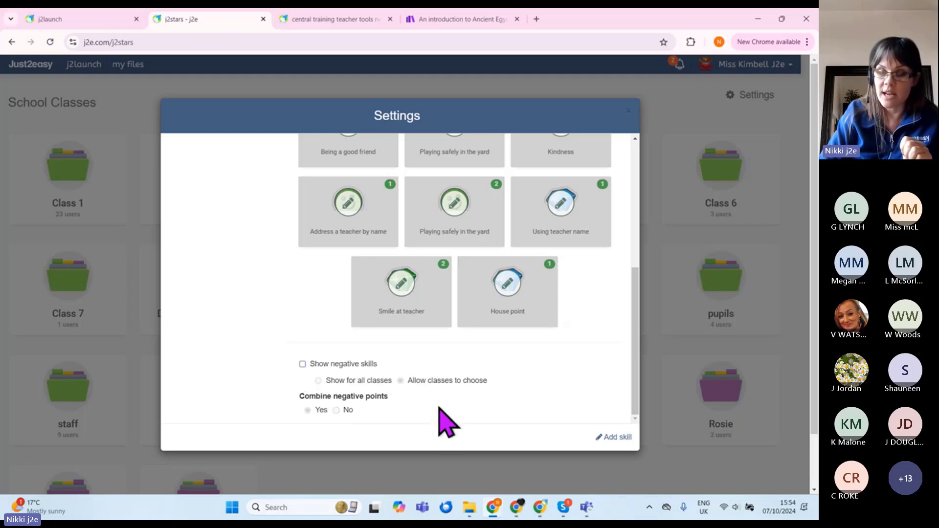
scroll(439, 411, down, 1)
scroll(450, 378, up, 5)
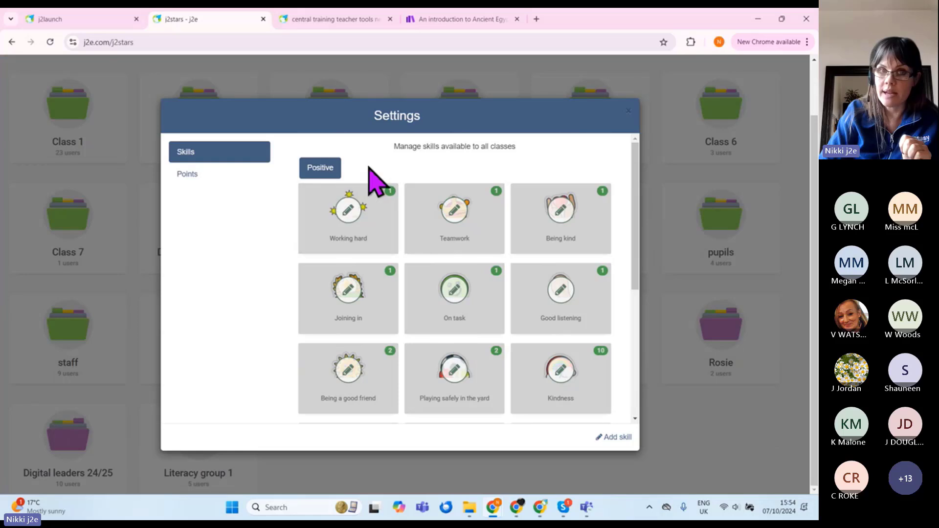
scroll(440, 308, down, 5)
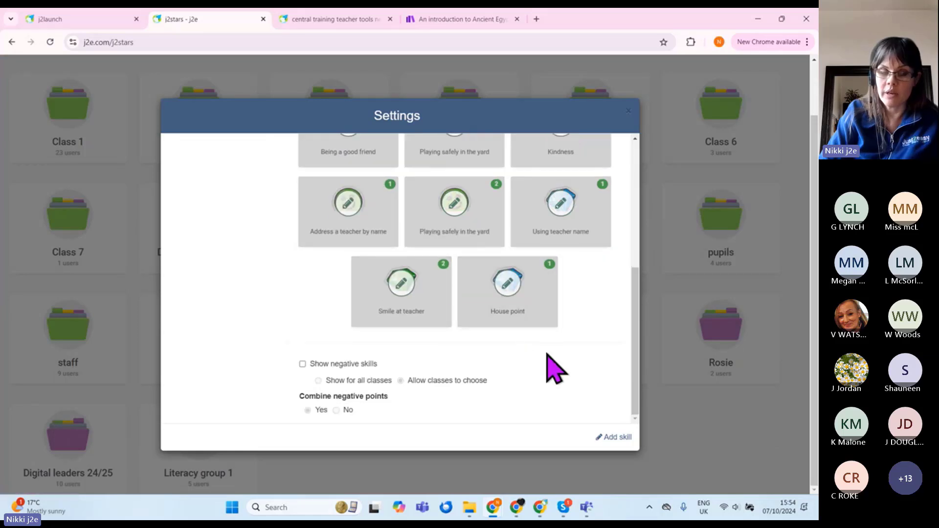
click(303, 364)
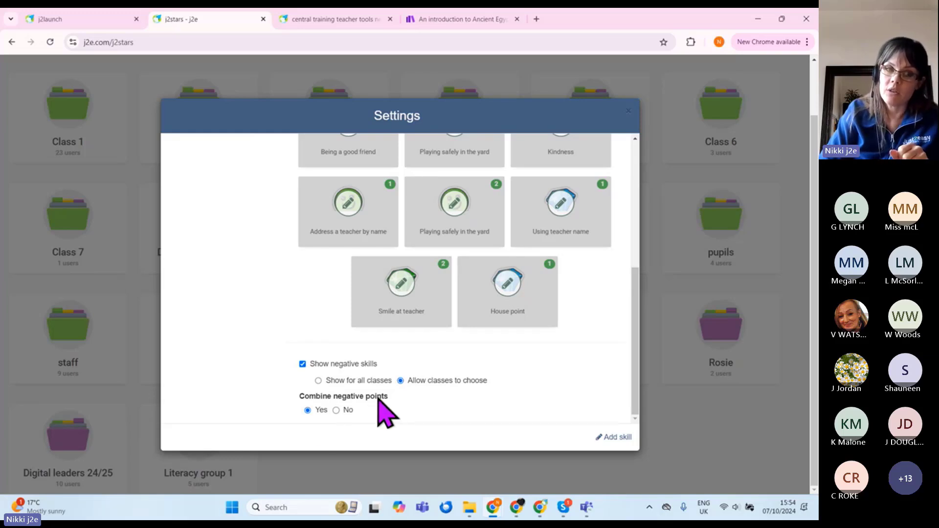
scroll(389, 418, up, 5)
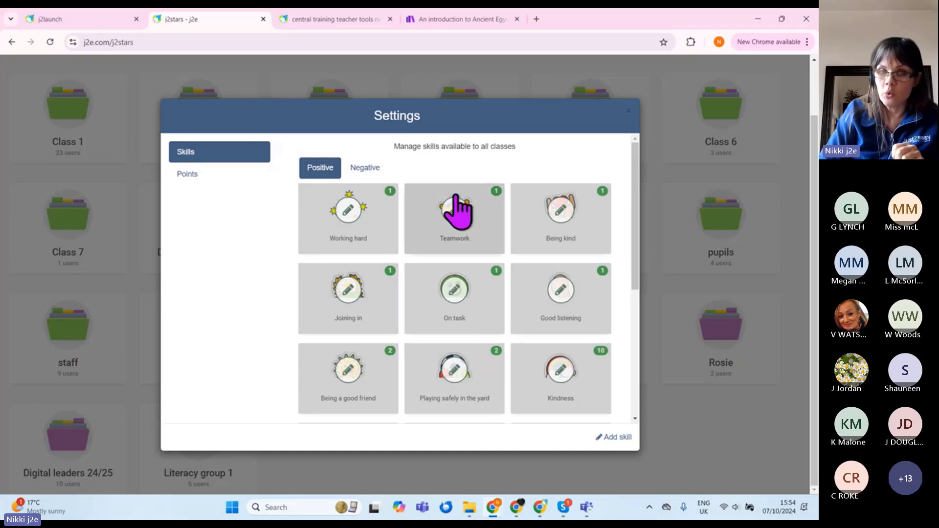
Step: Check the points reset options, then close Settings and the j2stars tab
click(187, 177)
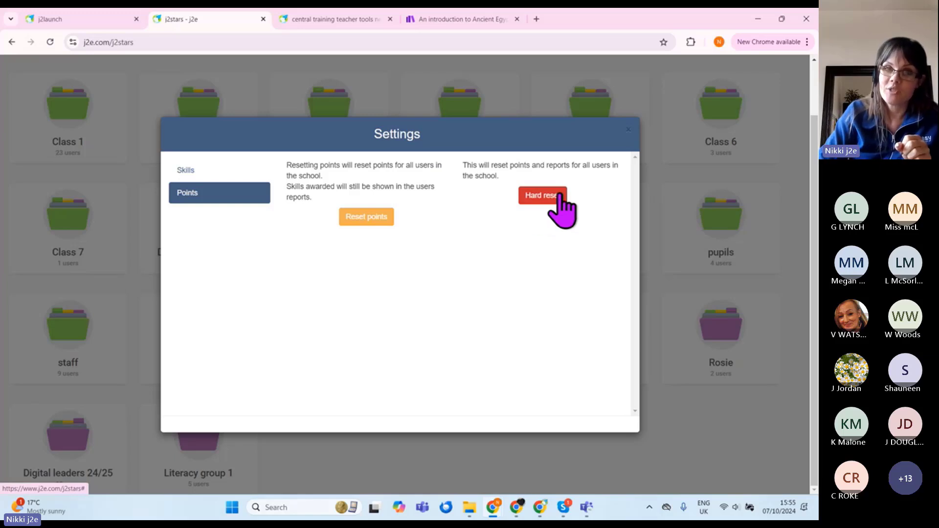
click(628, 131)
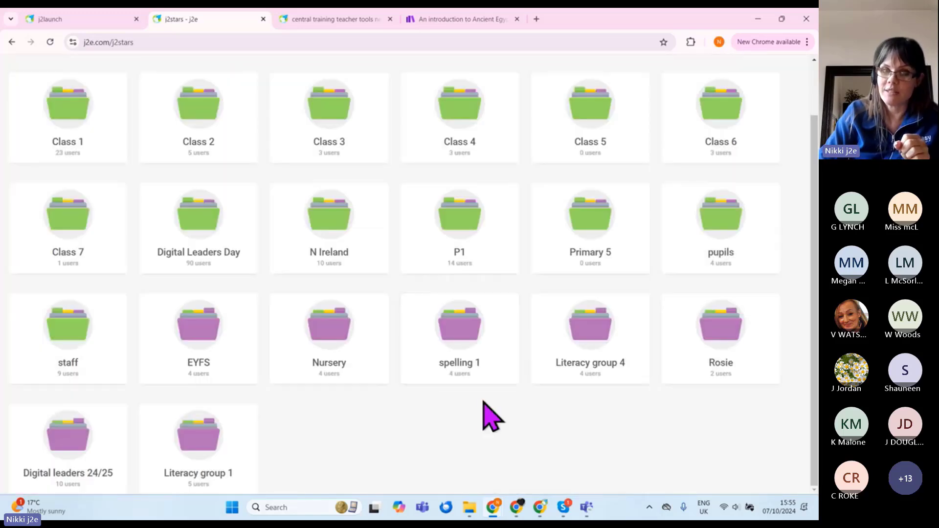
scroll(482, 415, up, 2)
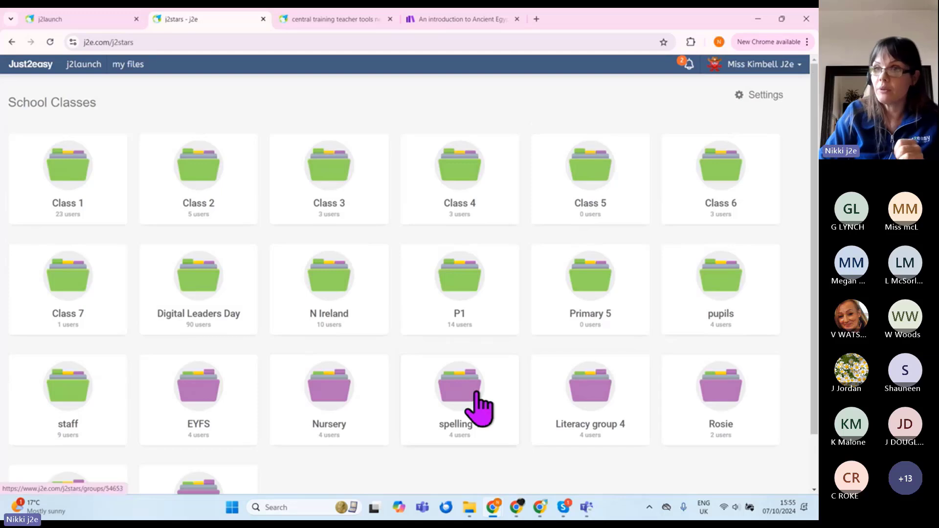
click(264, 19)
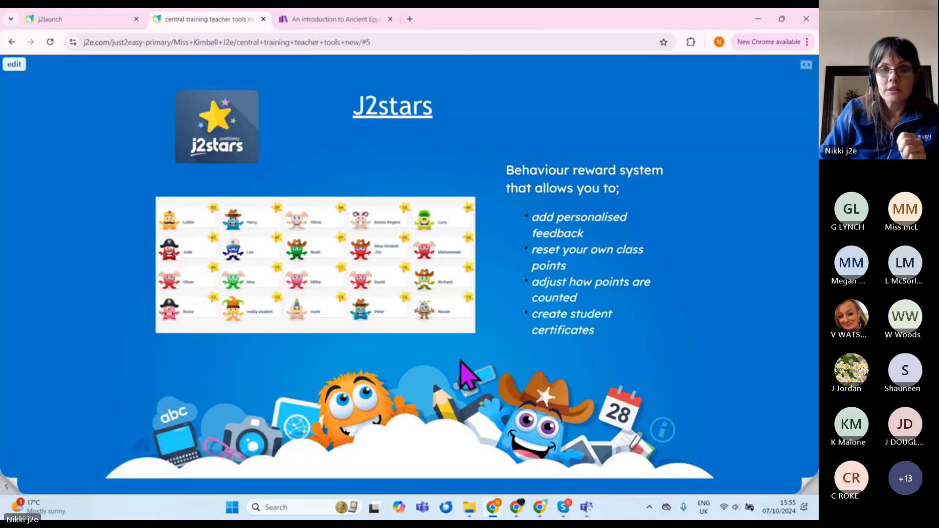
Step: Advance to the Setting Homework slide and switch to the j2launch tab
click(808, 487)
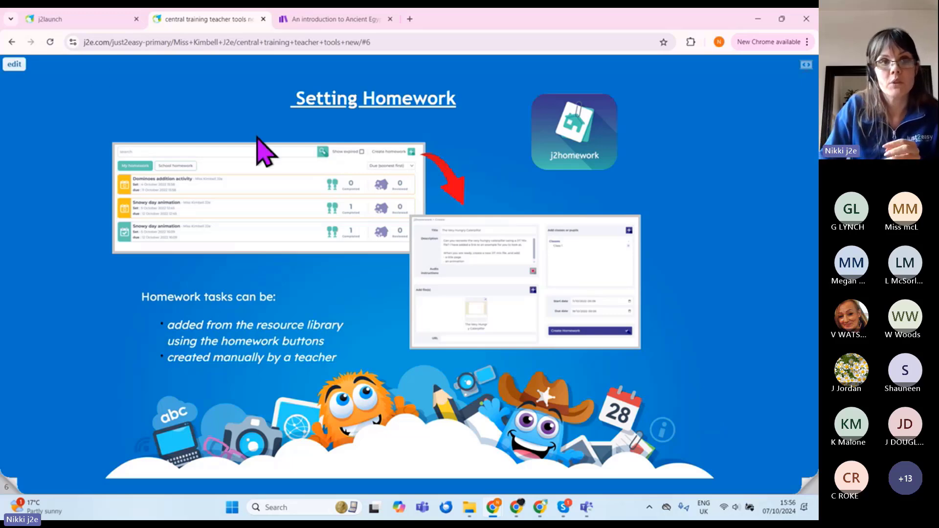
click(83, 19)
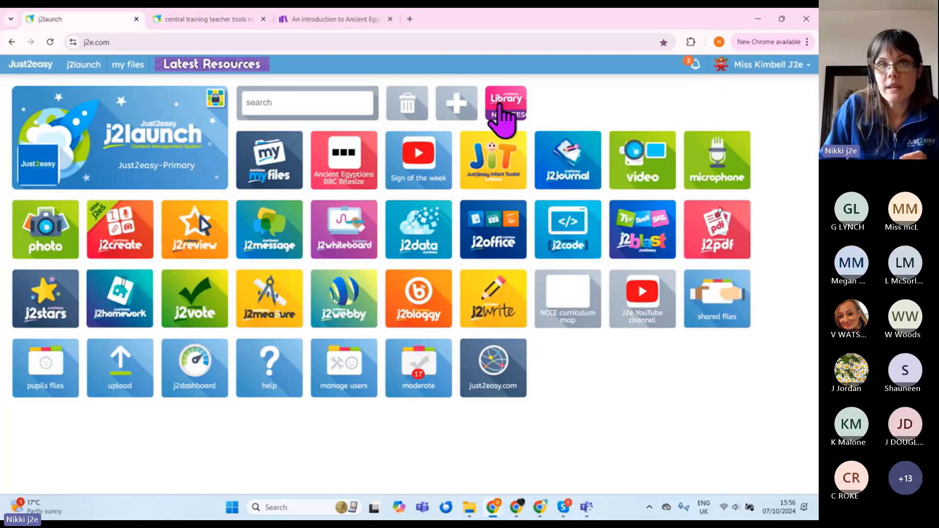
Step: Search the Library for 'space' and open the Inspirational People; Neil Armstrong resource
click(503, 100)
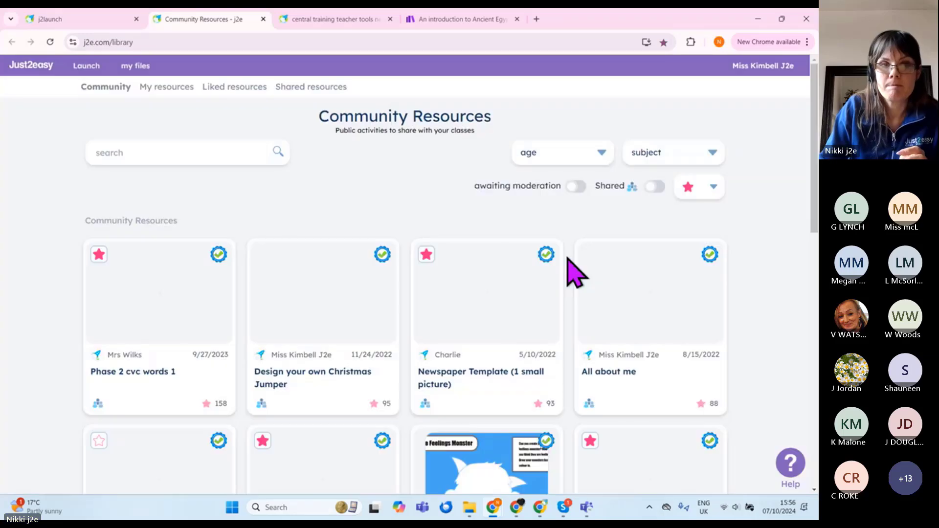
click(203, 156)
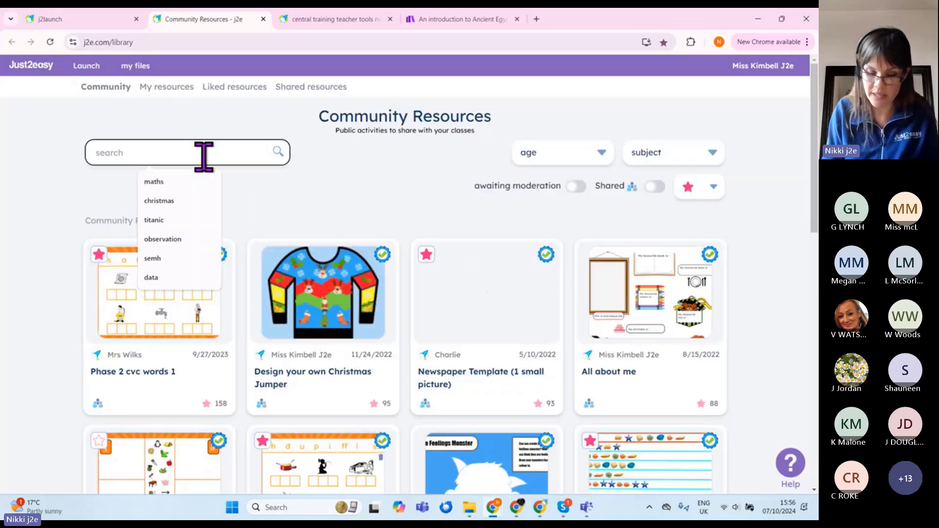
text(space)
key(Return)
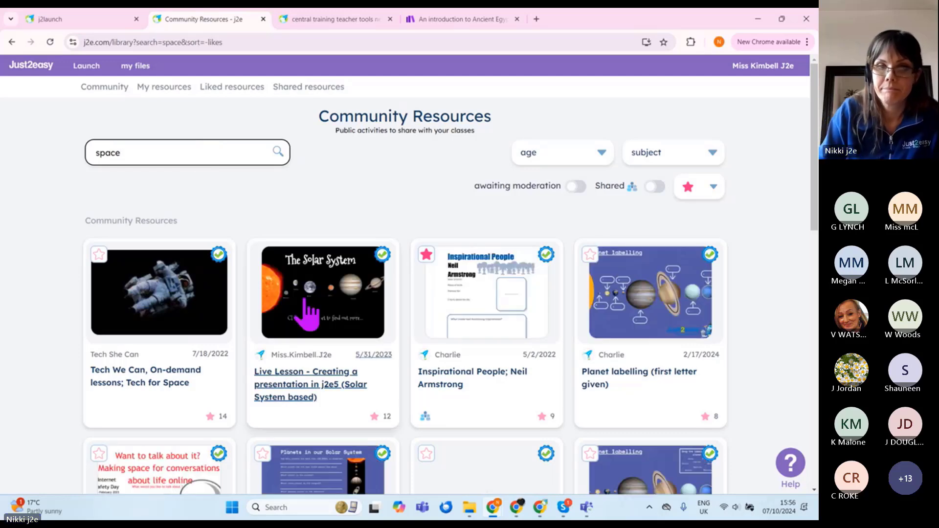
click(483, 389)
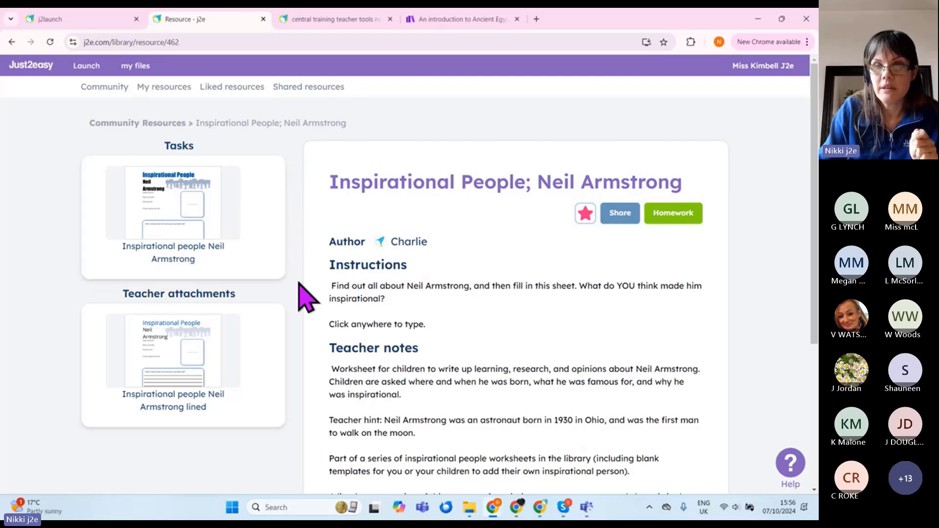
Step: Start homework from the Neil Armstrong resource and scroll through the prefilled Create form
click(680, 219)
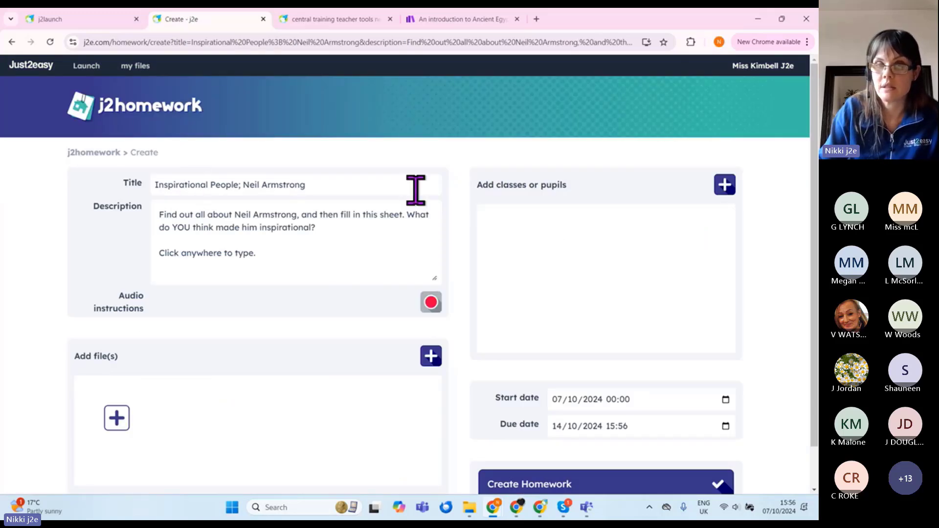
scroll(41, 318, down, 1)
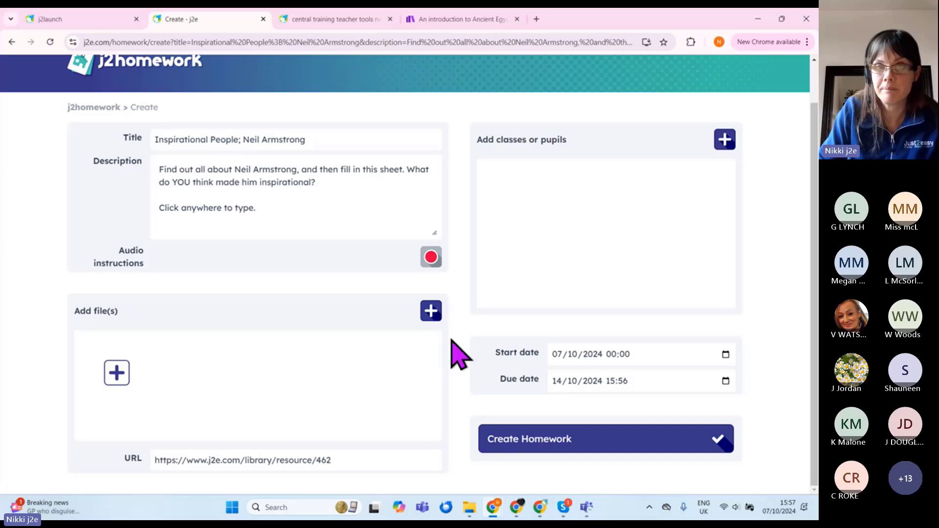
Step: Select Class 1 and Class 2 as recipients, adding then removing Class 3
click(725, 140)
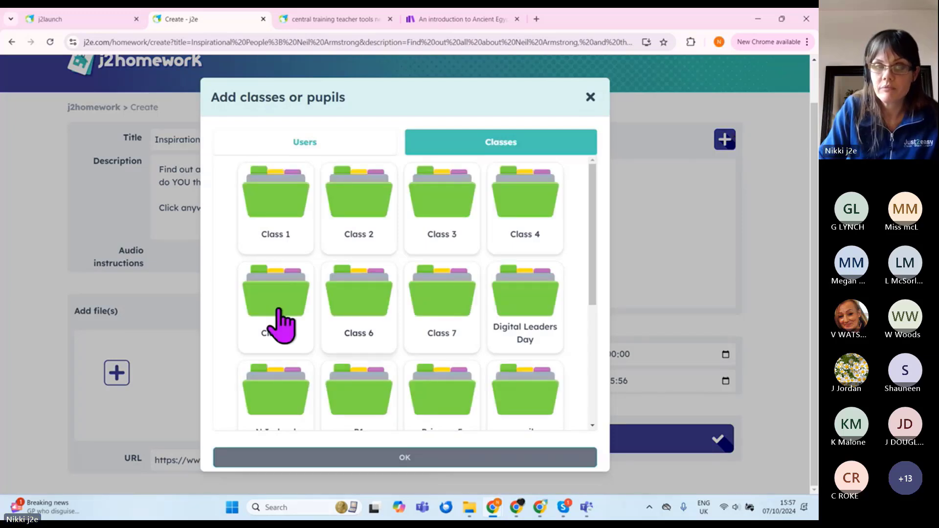
click(272, 219)
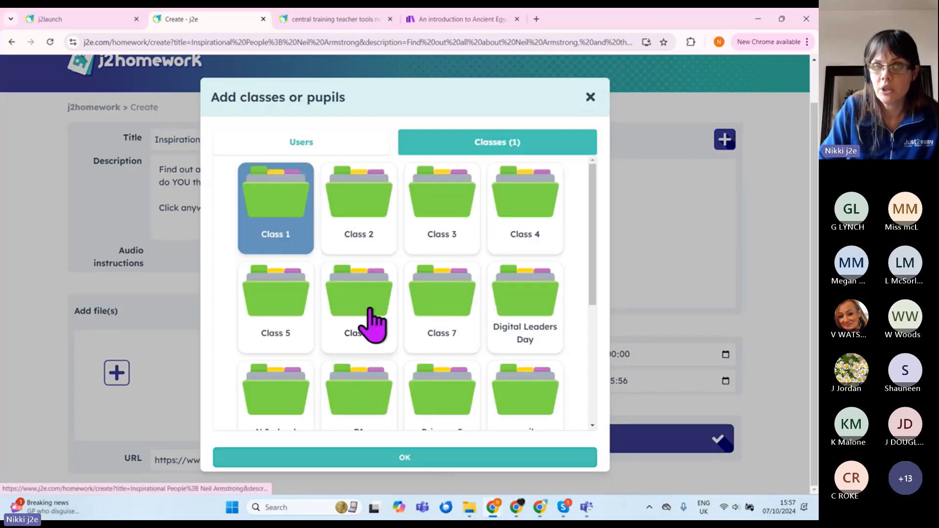
click(376, 240)
click(438, 228)
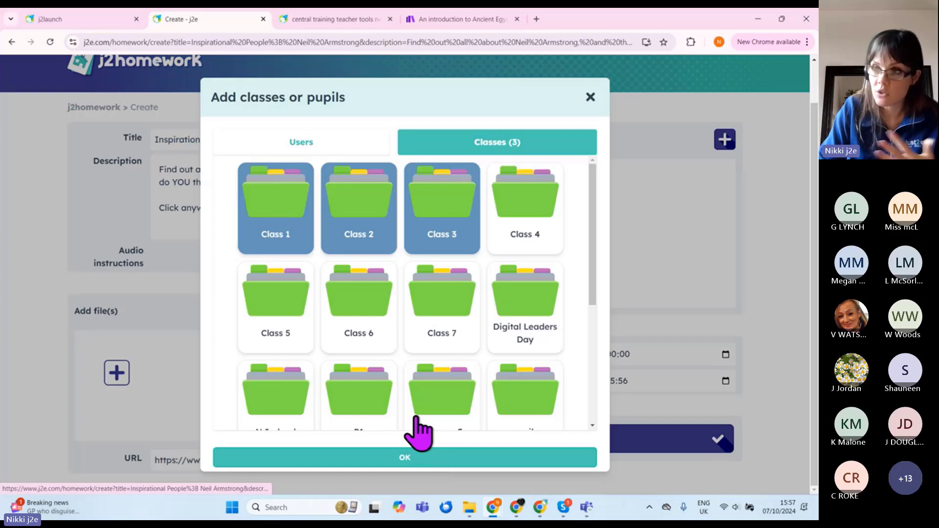
click(440, 225)
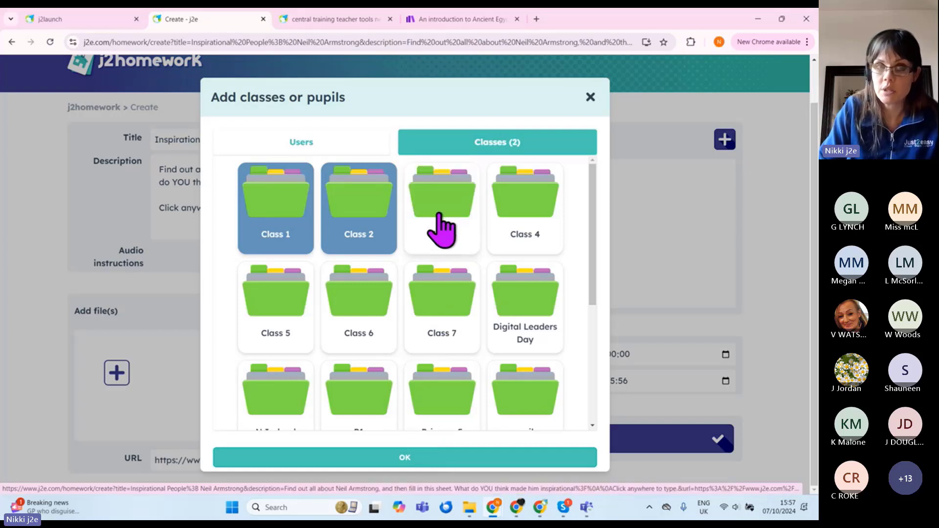
Step: Add two Class 1 pupils individually, confirm, then remove both pupils from the recipients
click(291, 141)
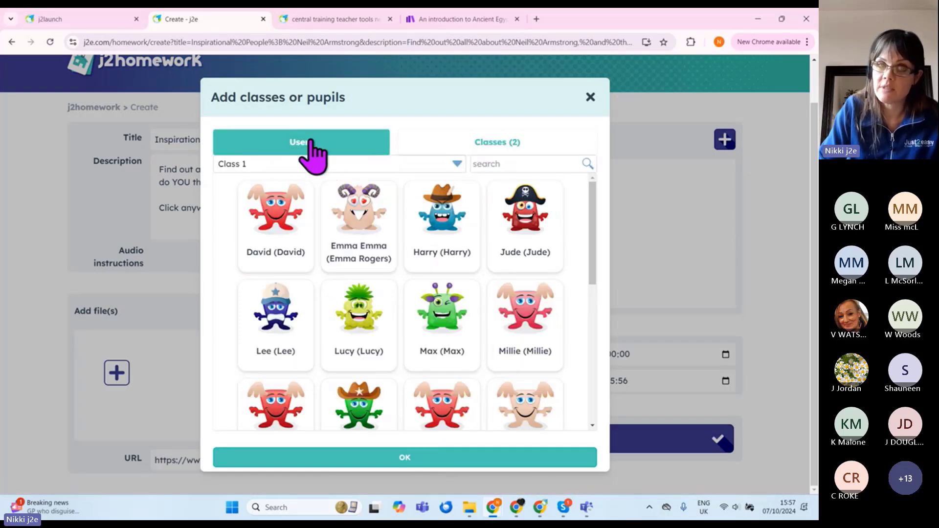
click(439, 240)
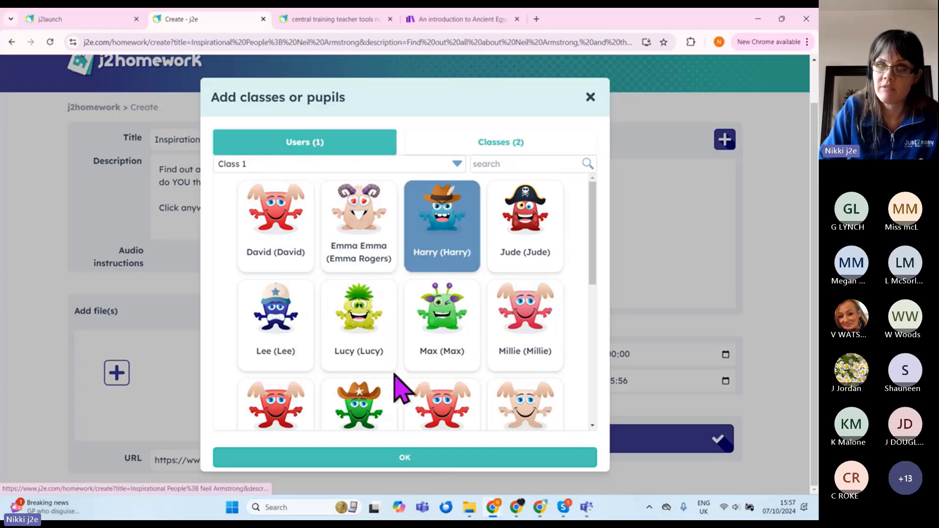
click(511, 247)
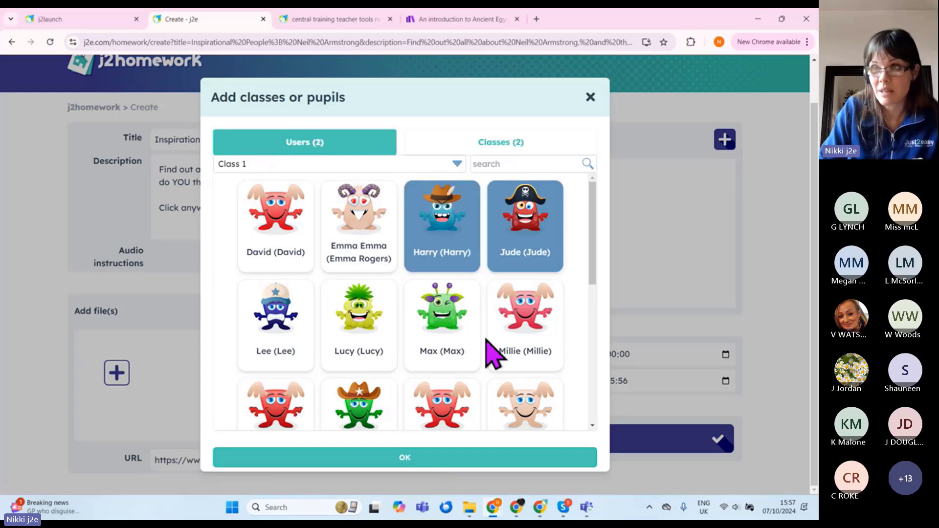
click(397, 457)
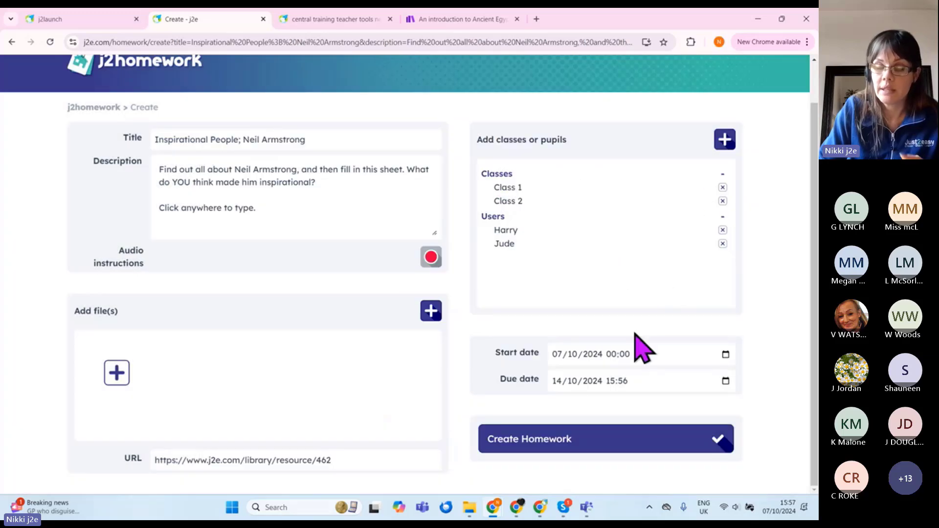
click(722, 244)
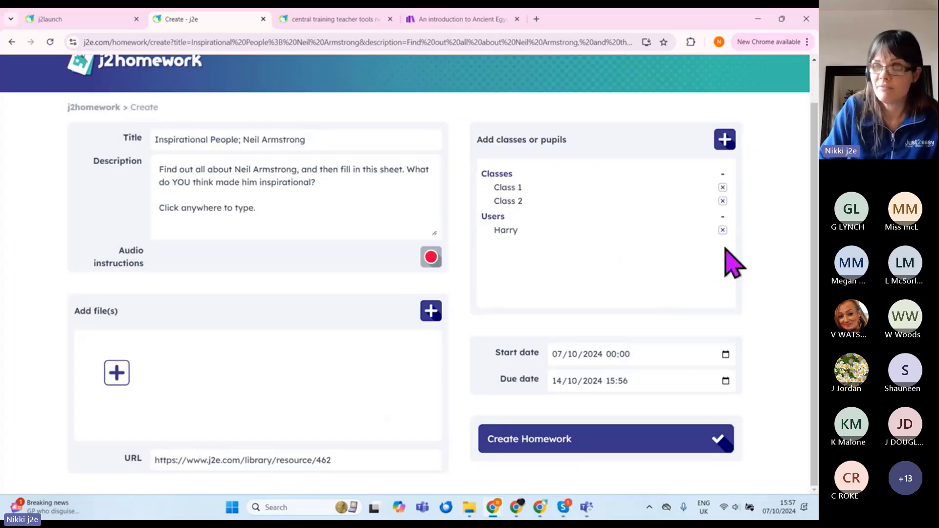
click(722, 230)
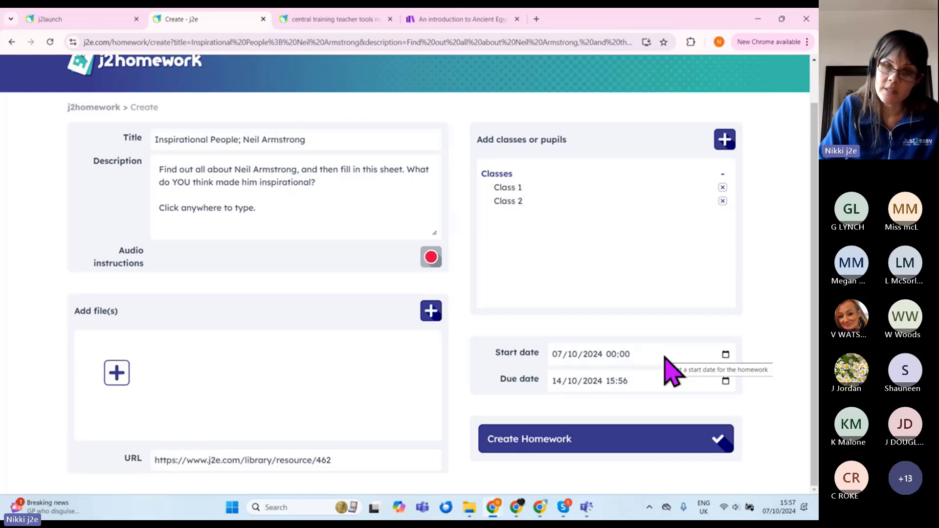
Step: Leave the start date unchanged, set the due date to 18 October, and create the homework
click(725, 355)
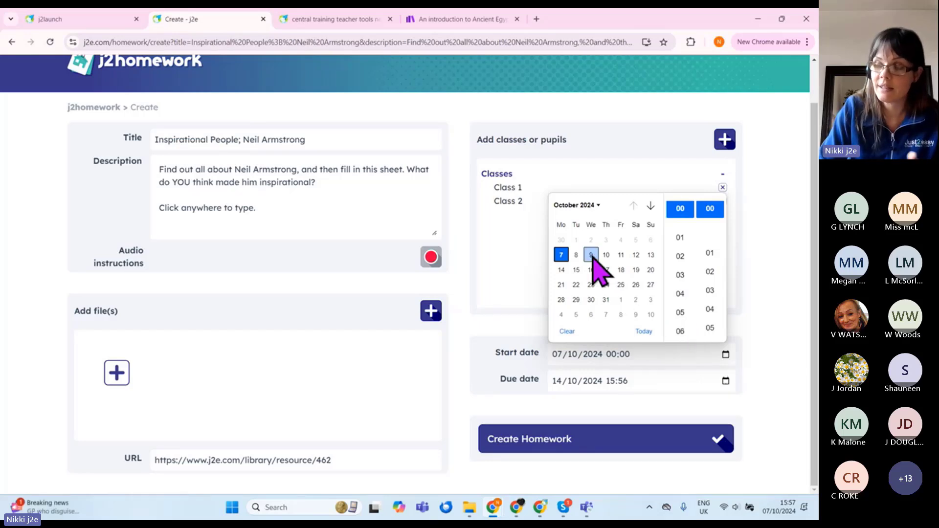
click(743, 264)
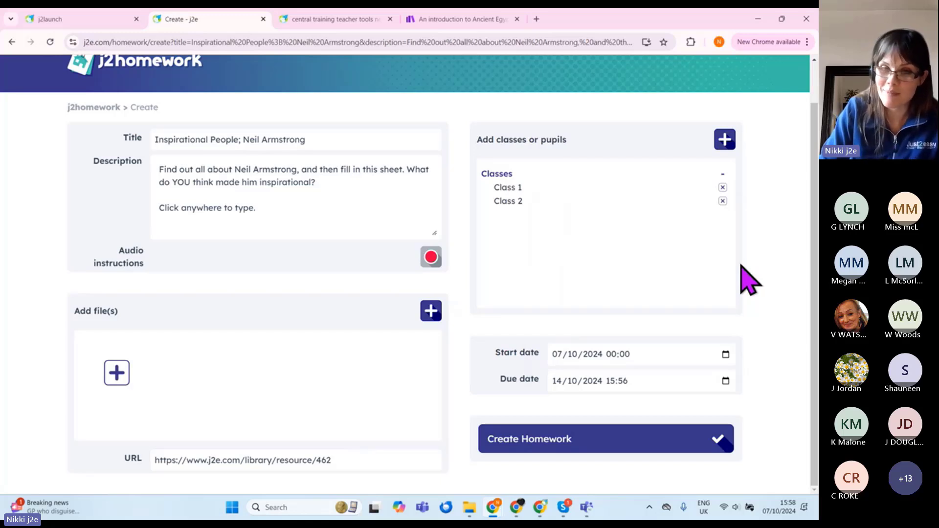
click(725, 381)
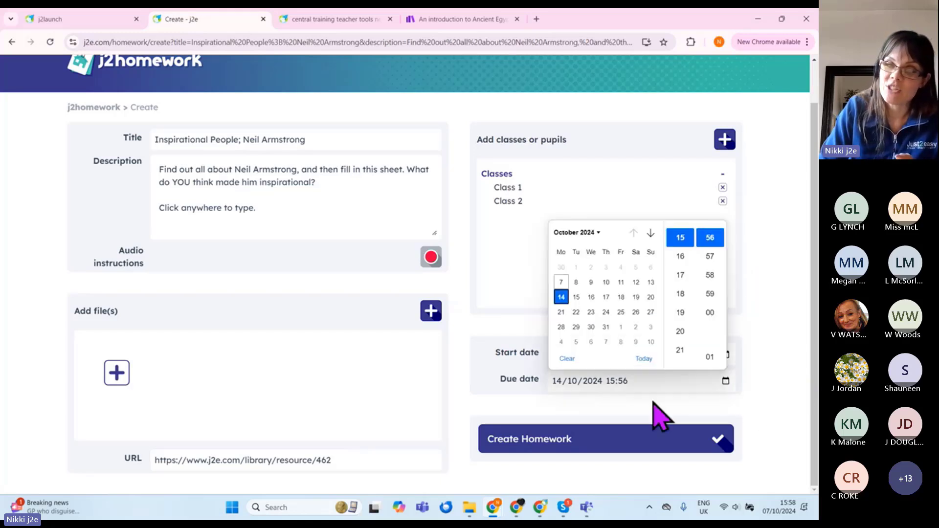
click(619, 298)
click(658, 443)
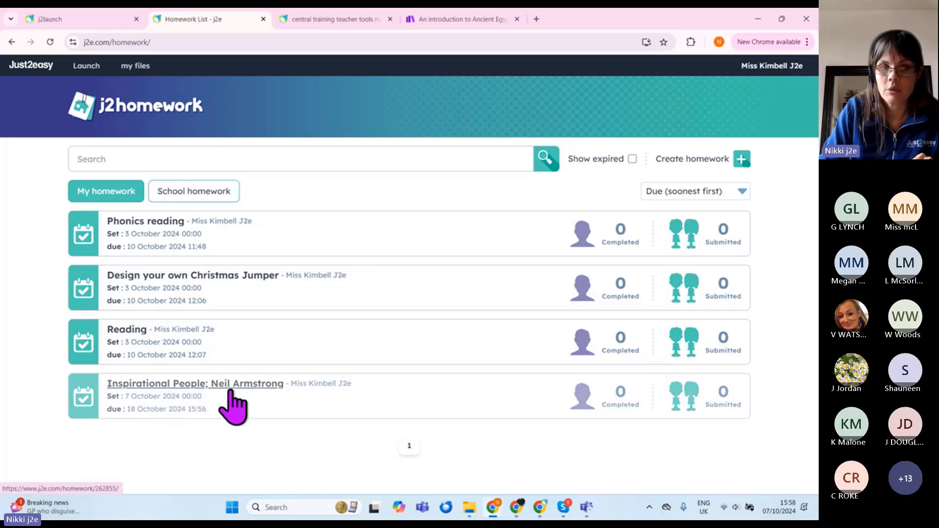
click(274, 387)
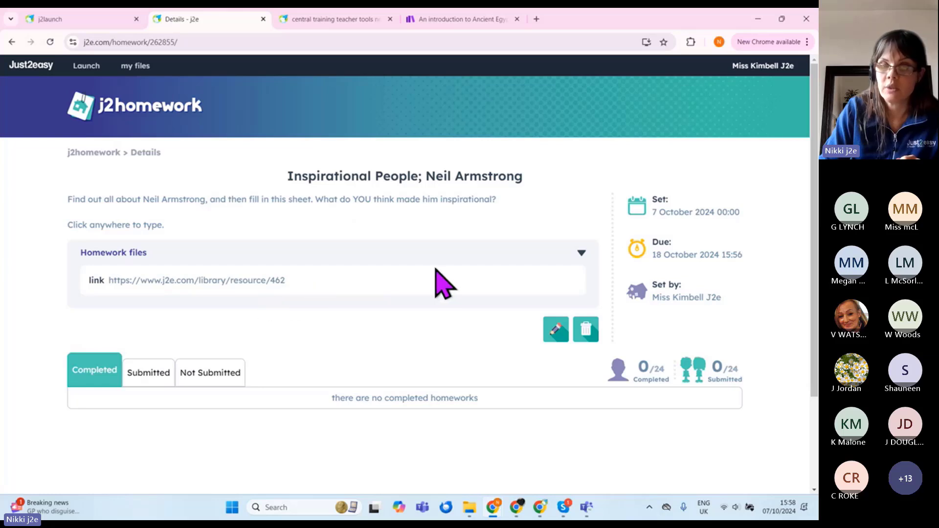
click(555, 330)
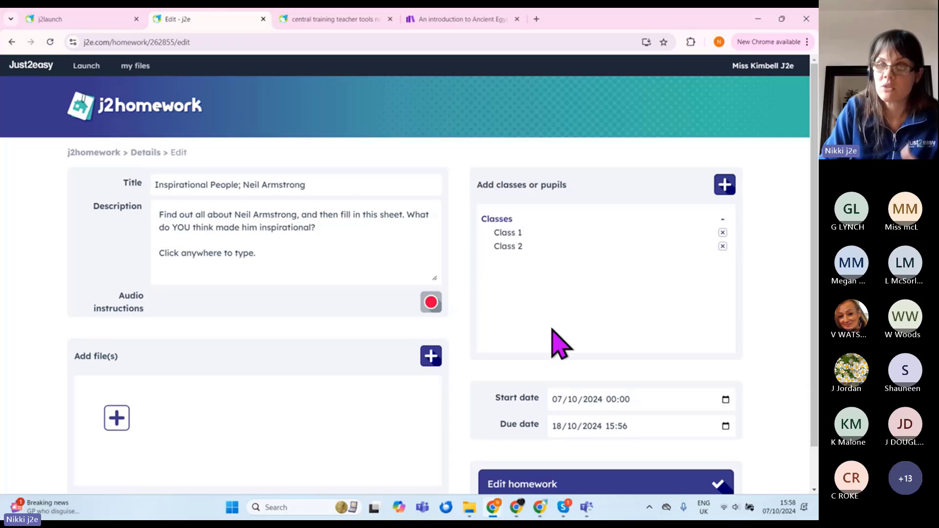
click(579, 487)
click(272, 393)
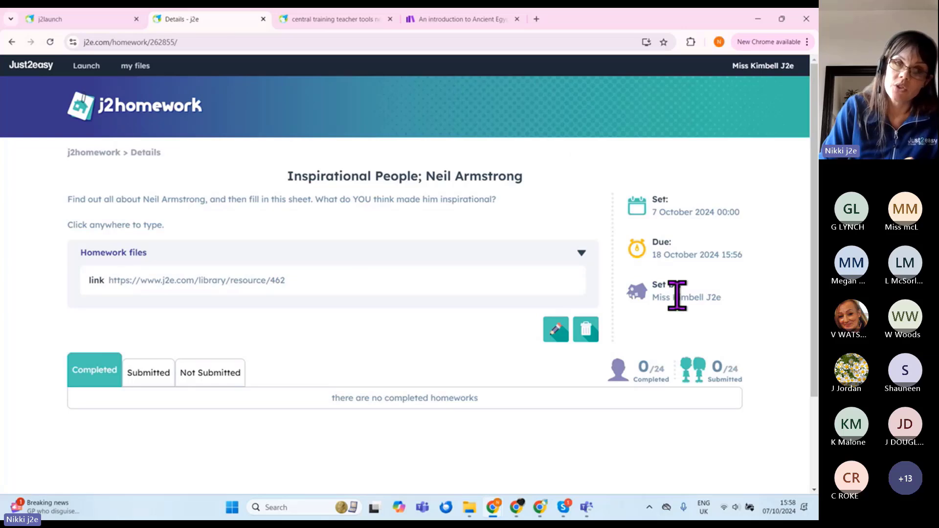
click(98, 153)
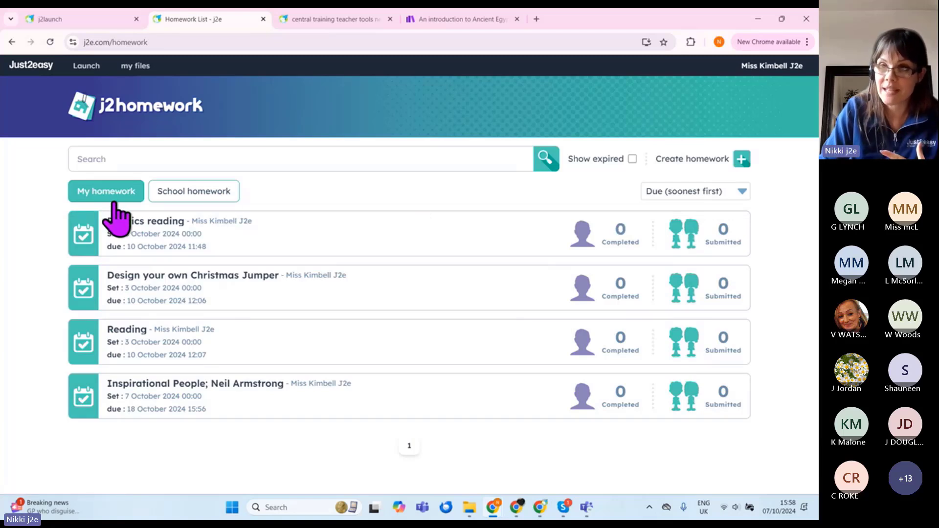
Step: Show the school-wide homework list with expired homework included
click(179, 194)
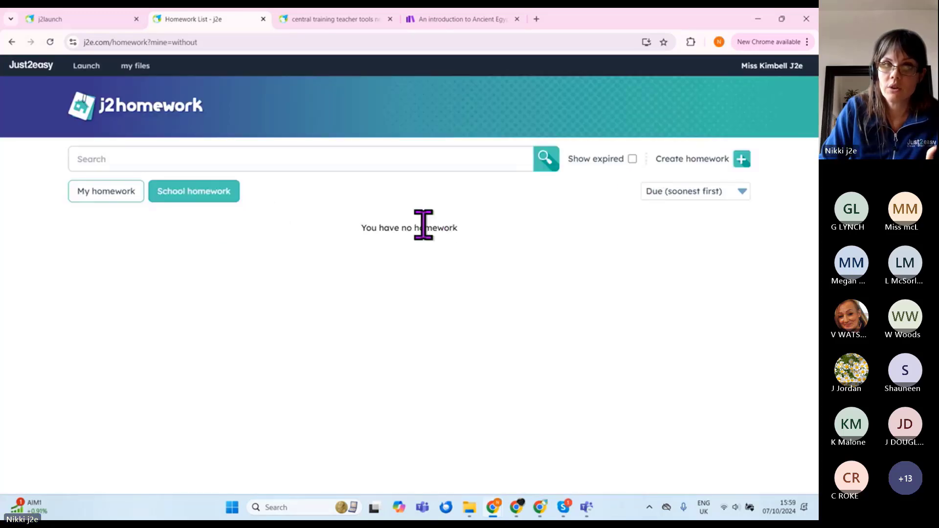
click(111, 193)
click(233, 199)
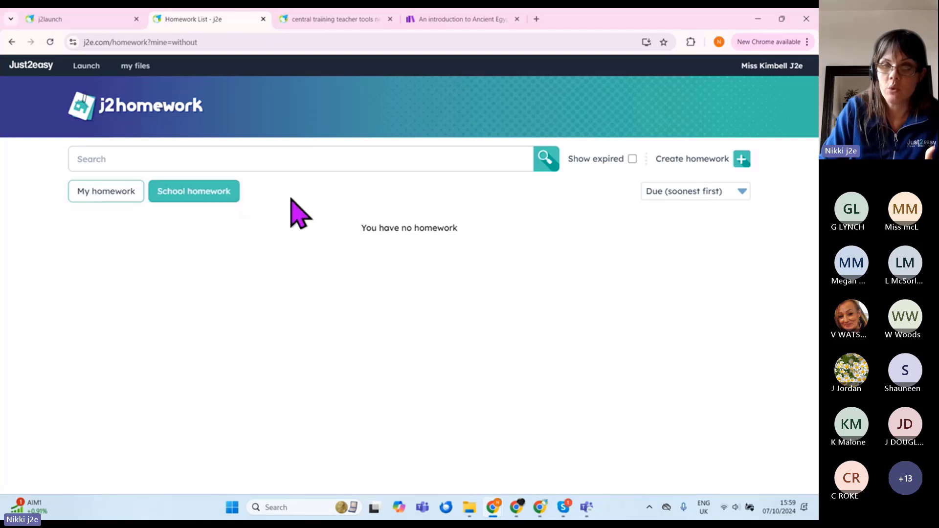
click(633, 159)
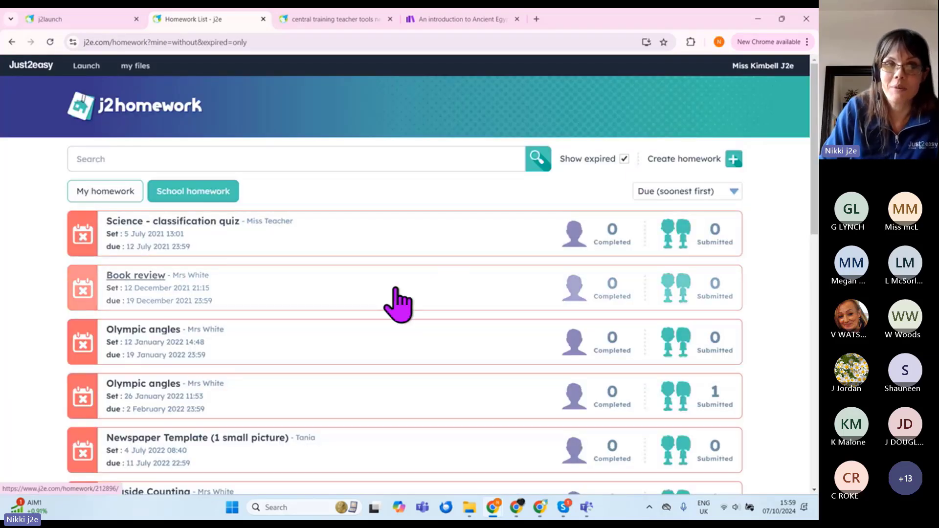
Step: Sort by set date, newest first, then show only my homework without expired tasks
click(720, 192)
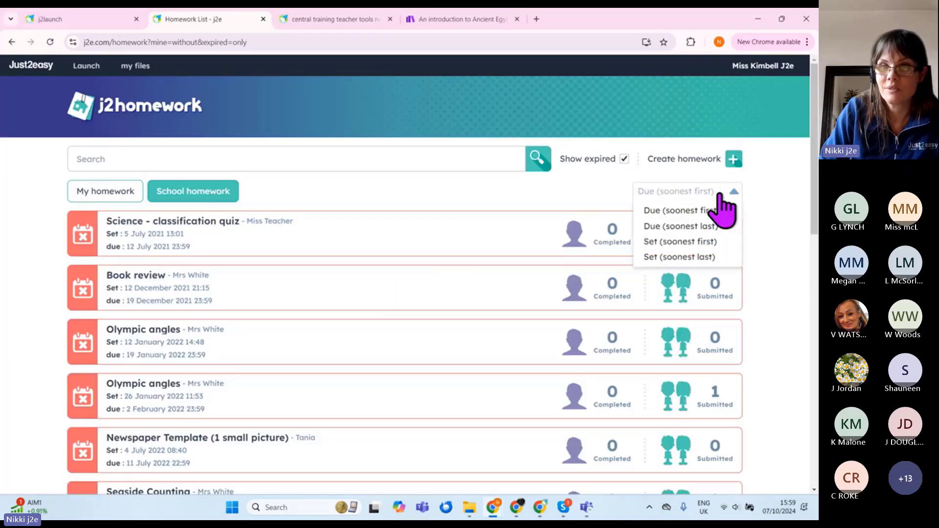
click(715, 242)
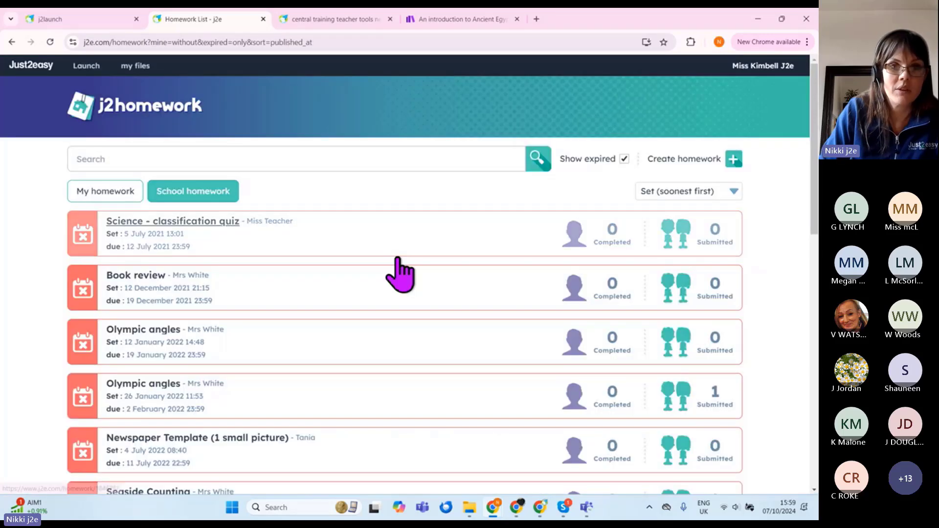
click(704, 192)
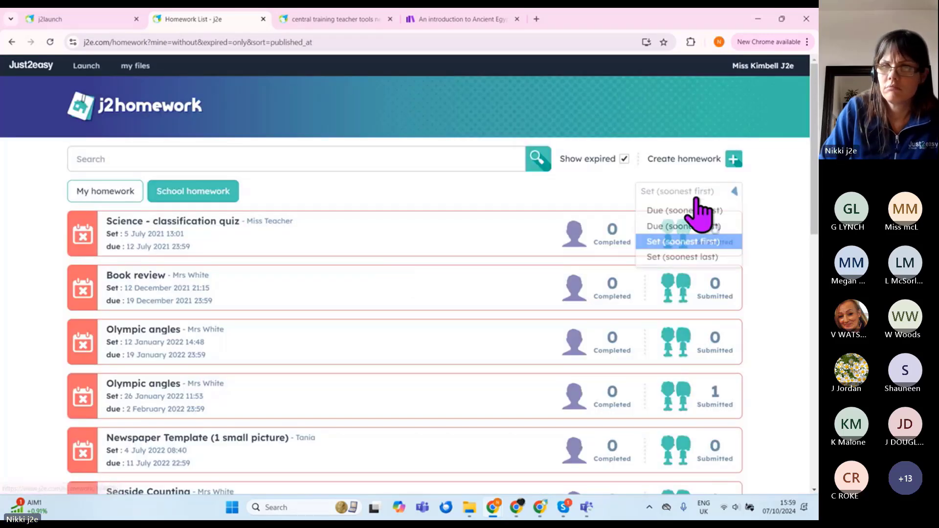
click(690, 256)
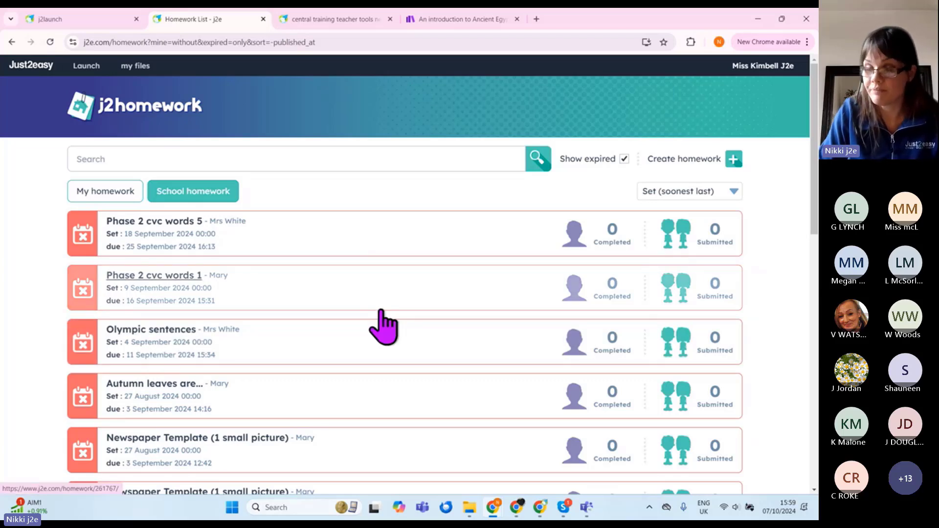
click(137, 191)
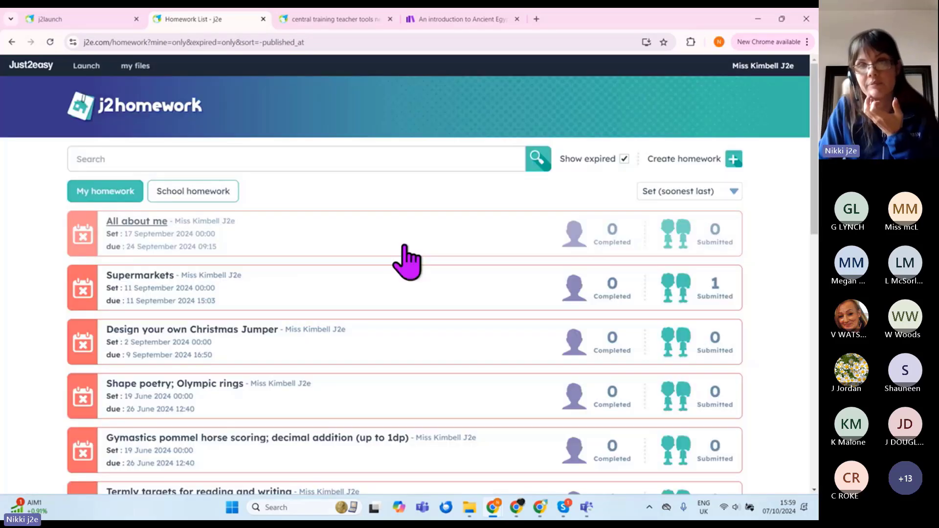
click(624, 160)
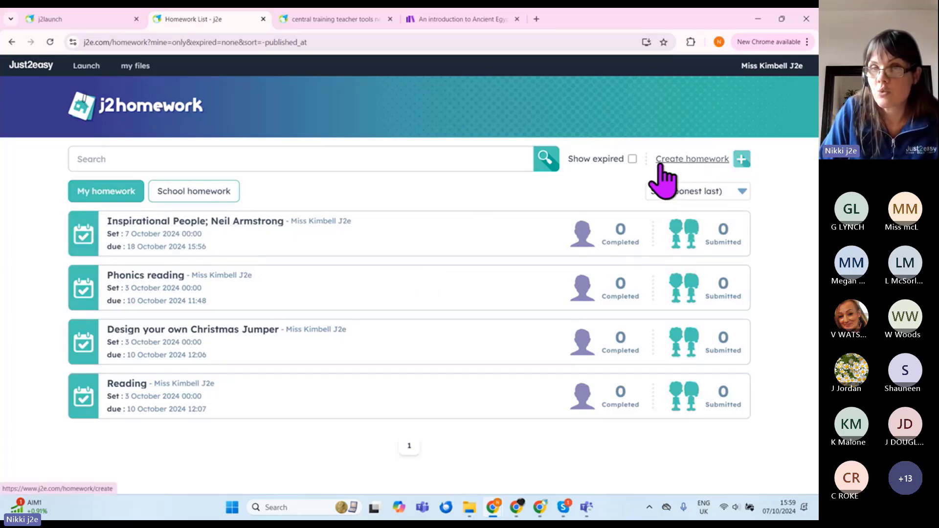
Step: Create a new homework titled 'World space week eBook'
click(712, 160)
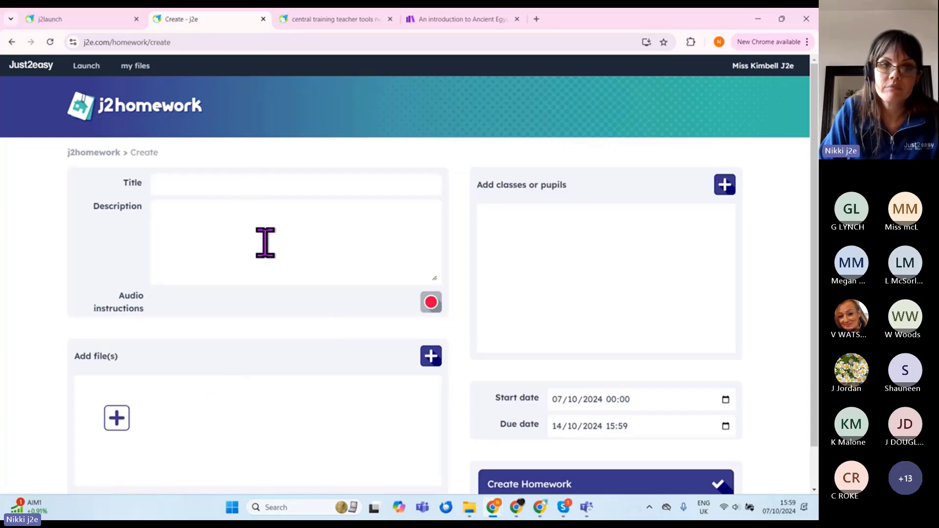
click(228, 189)
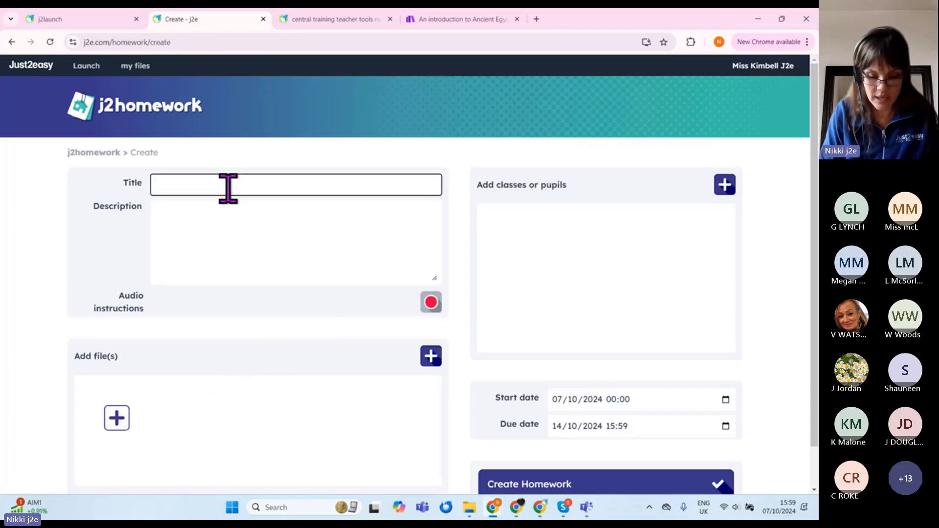
text(World s)
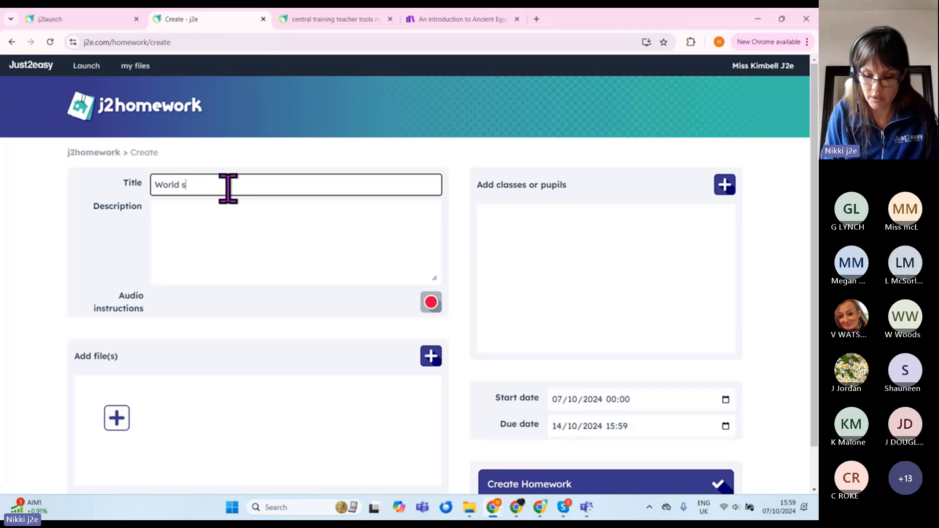
text(pace day)
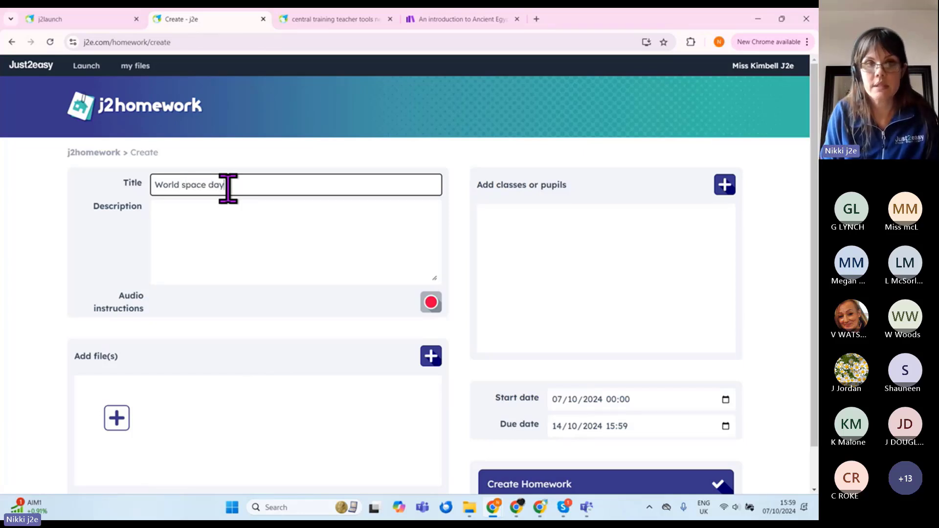
key(BackSpace)
key(BackSpace)
key(BackSpace)
text(wee)
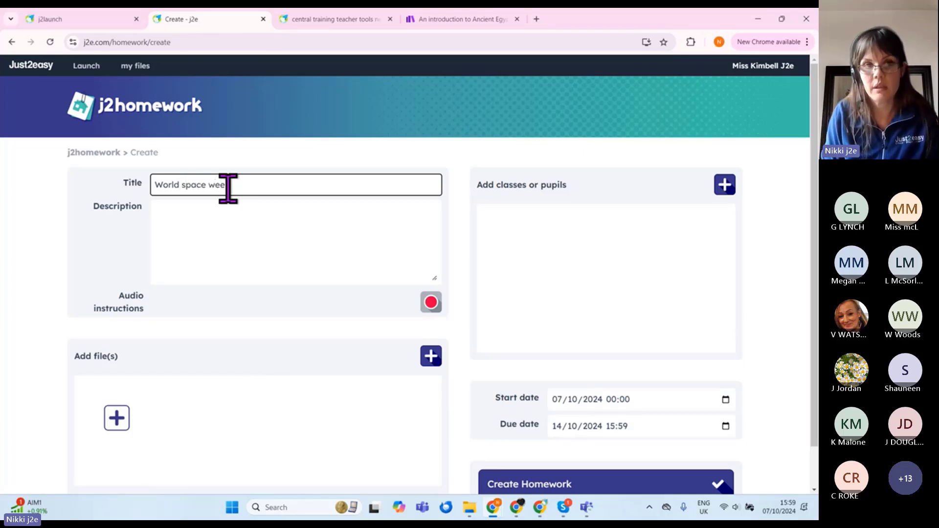
text(k eBook)
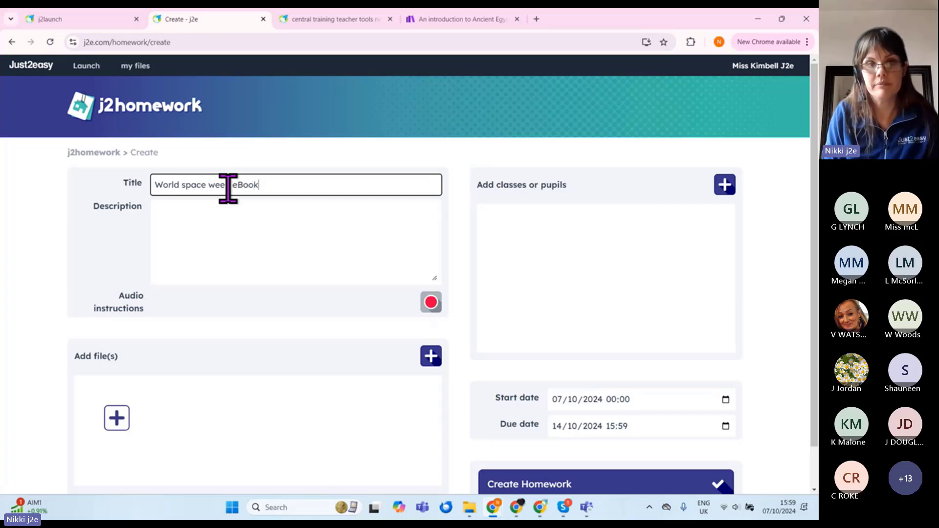
Step: Write the description 'Can you look at the example book, then use JIT Mi to…'
click(233, 241)
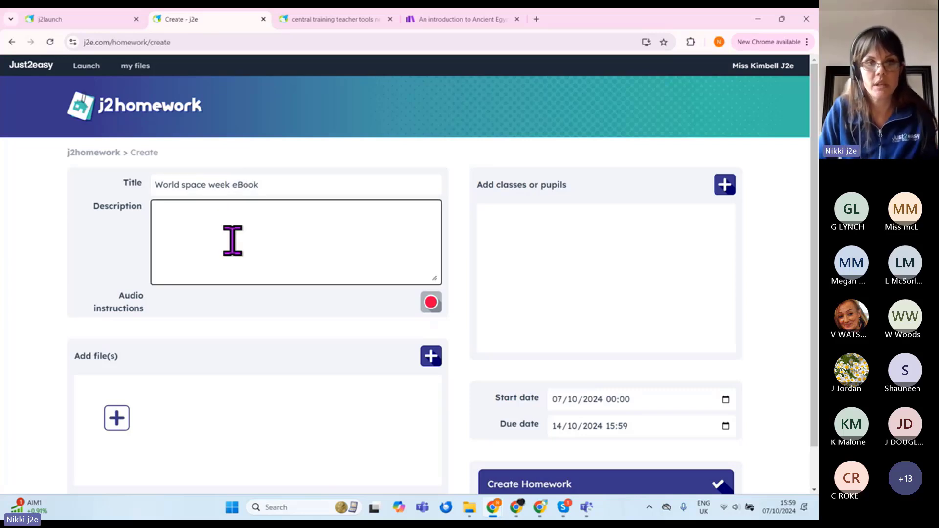
text(C)
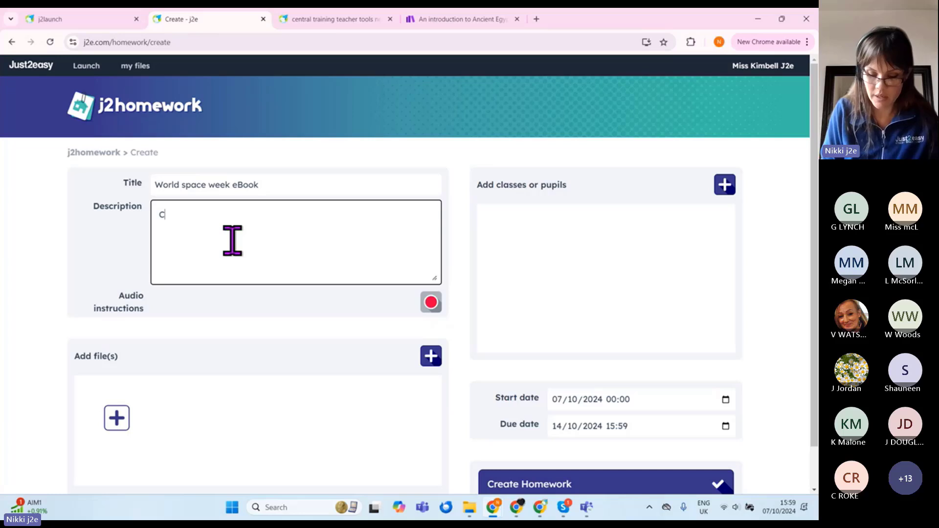
text(an you look at)
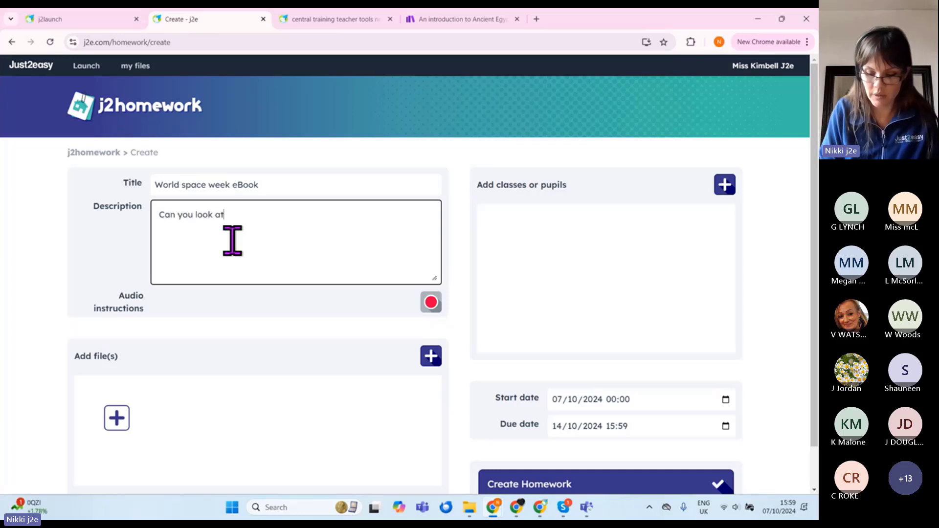
text( the examp)
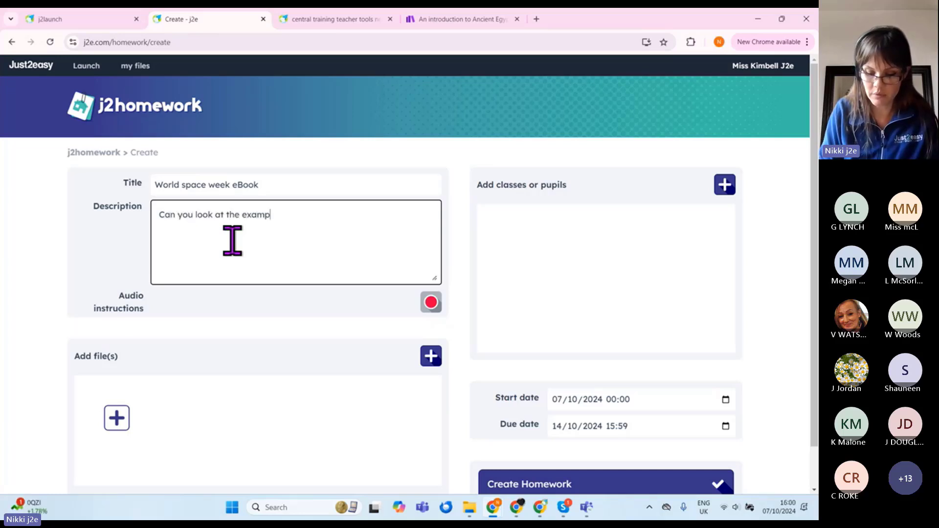
text(le book, then u)
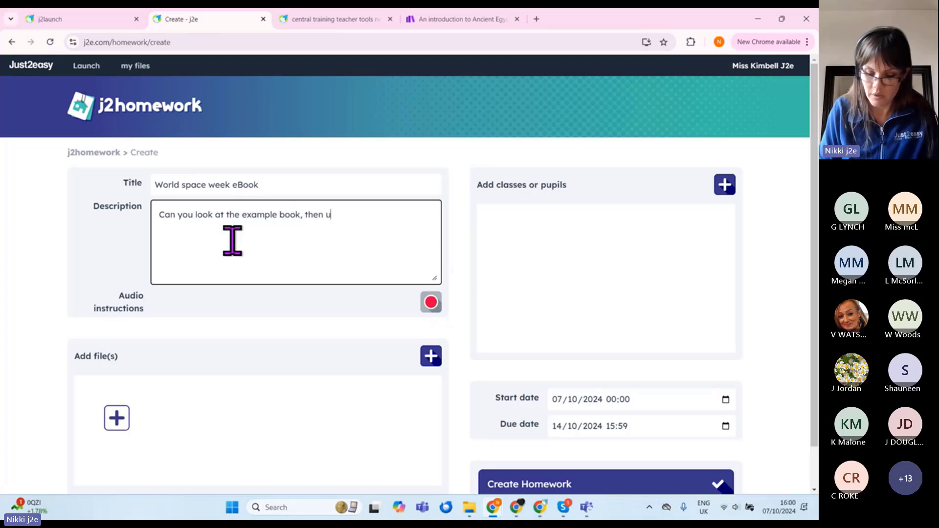
text(se JIT Mi to)
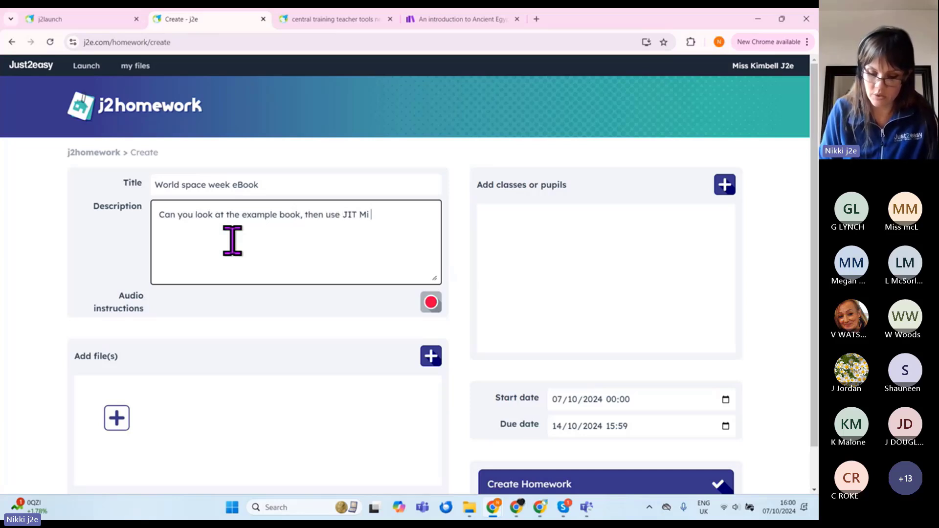
text(r)
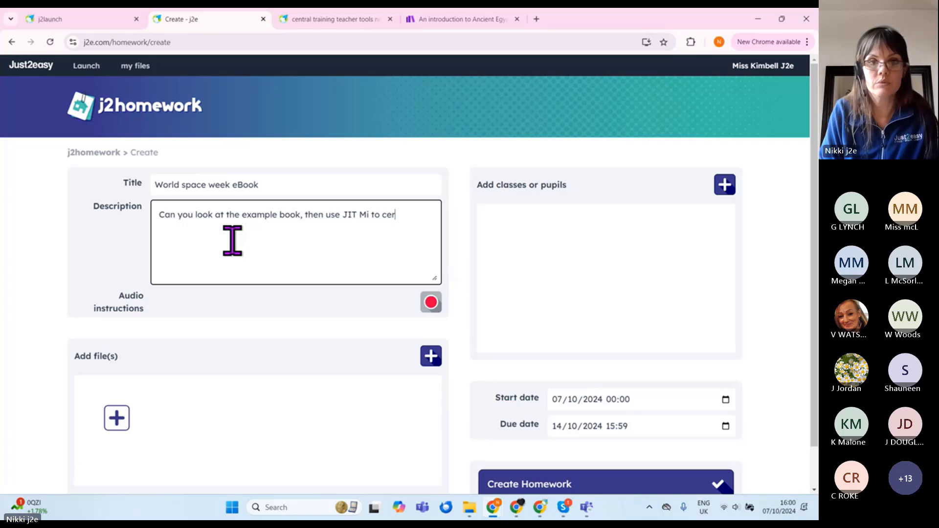
text(eate your own)
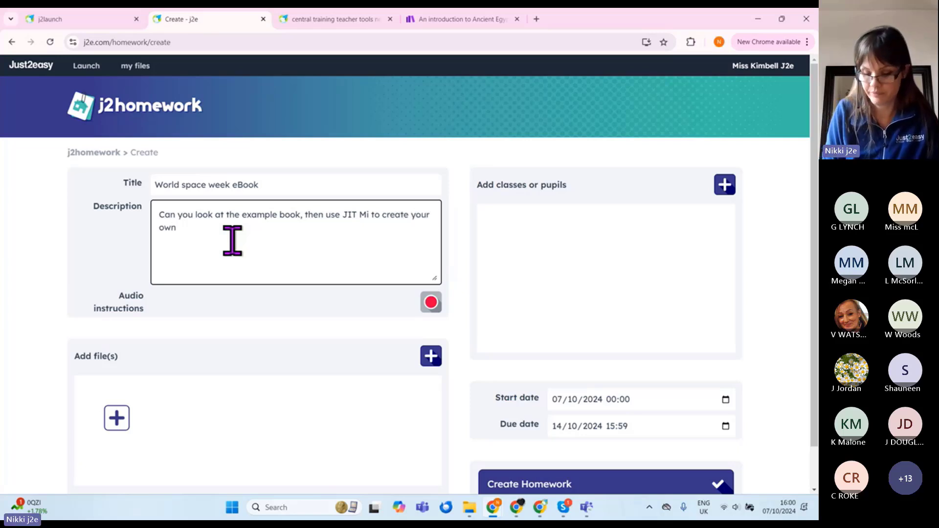
text(.)
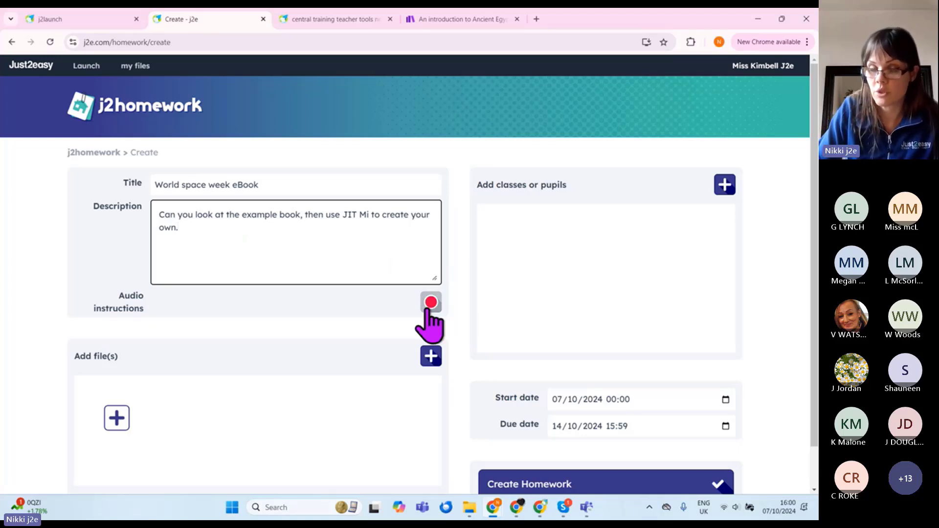
scroll(321, 310, down, 1)
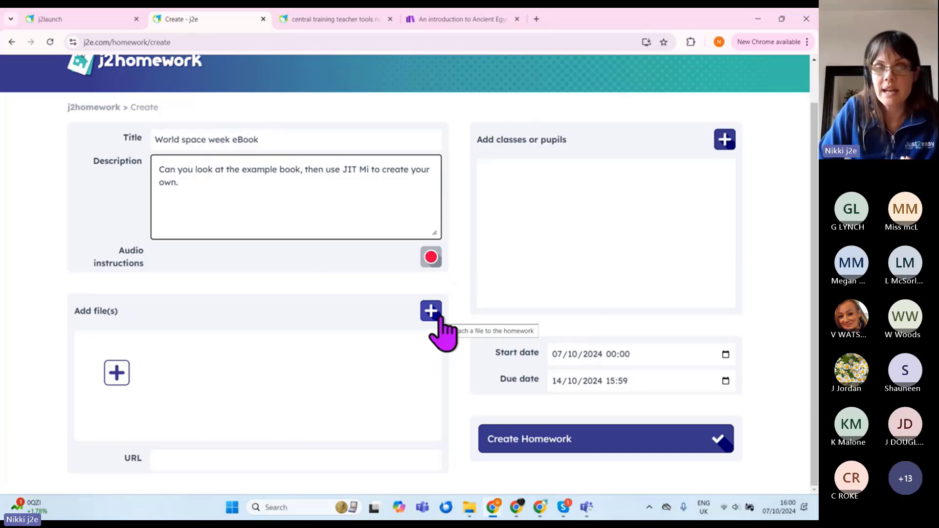
Step: Attach the space ebook file to the homework
click(439, 321)
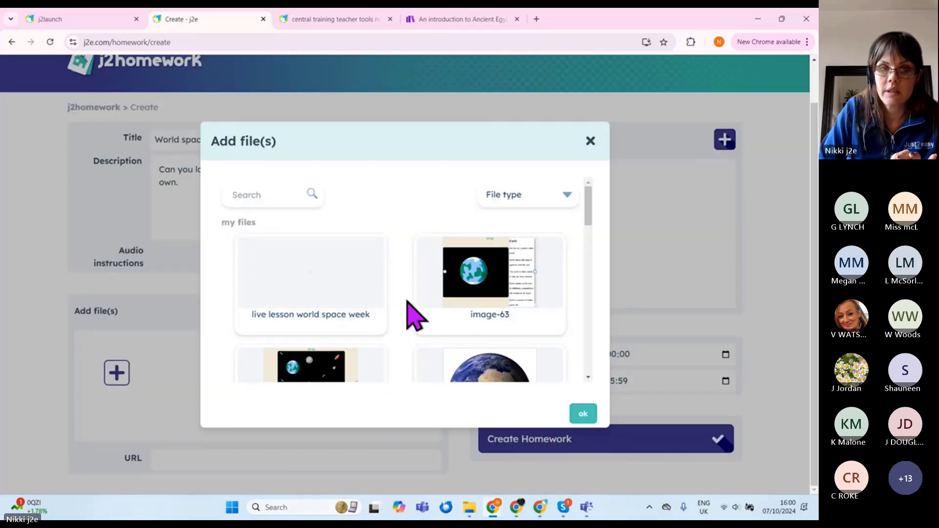
scroll(415, 294, down, 2)
scroll(381, 343, down, 2)
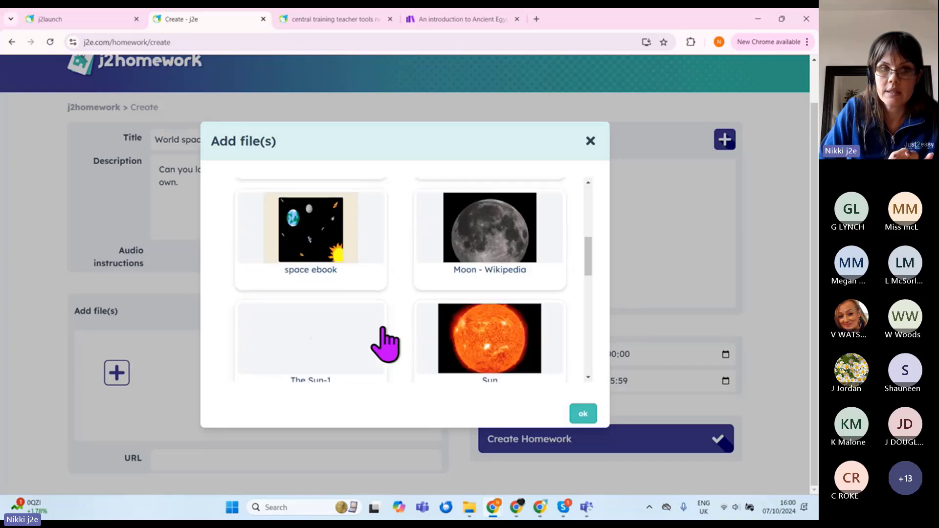
click(312, 228)
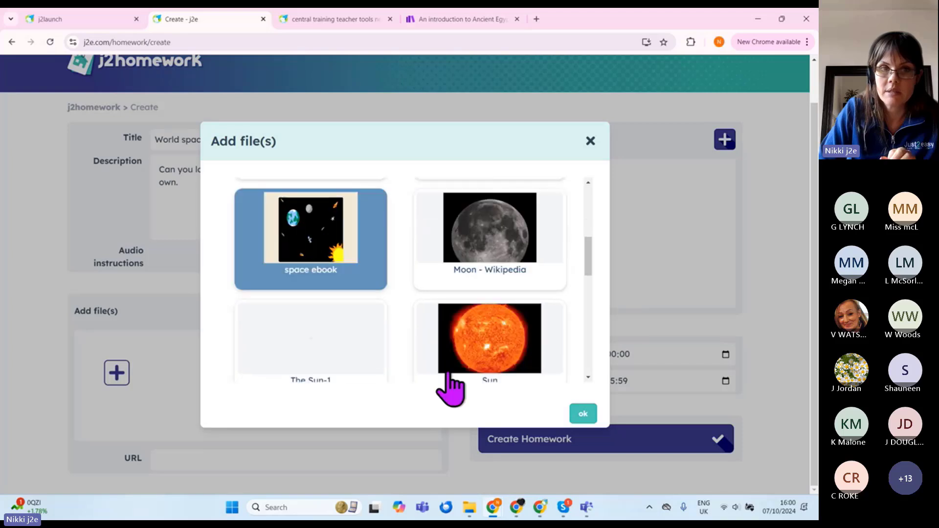
click(583, 414)
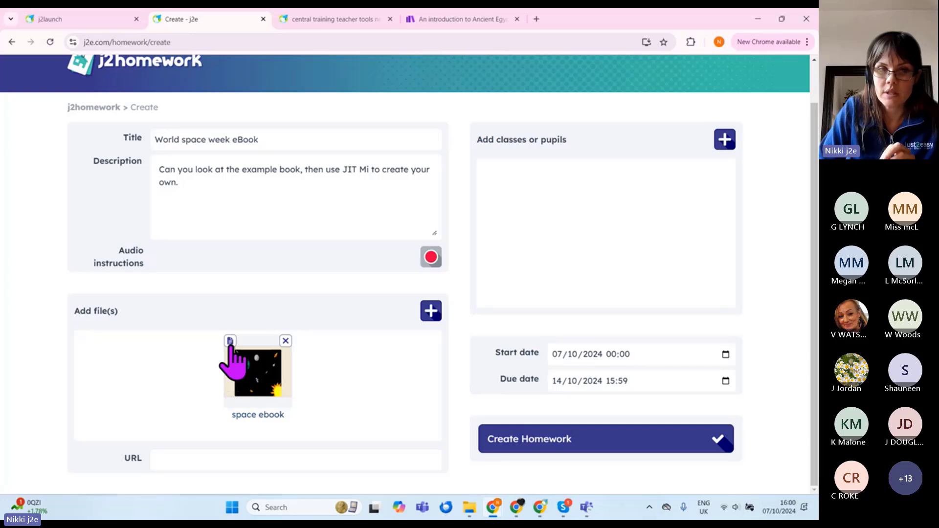
Step: Set the space ebook to open as an example and focus the URL field
click(229, 341)
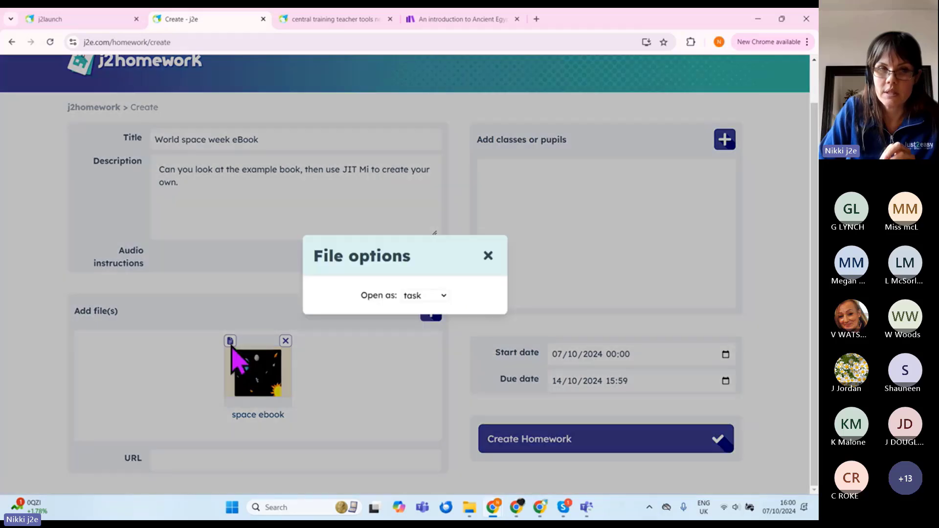
click(430, 298)
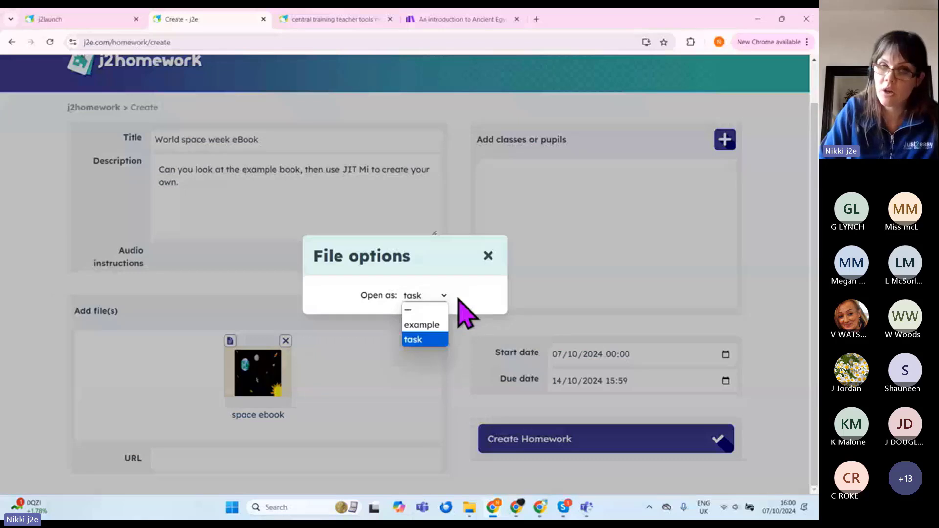
click(423, 325)
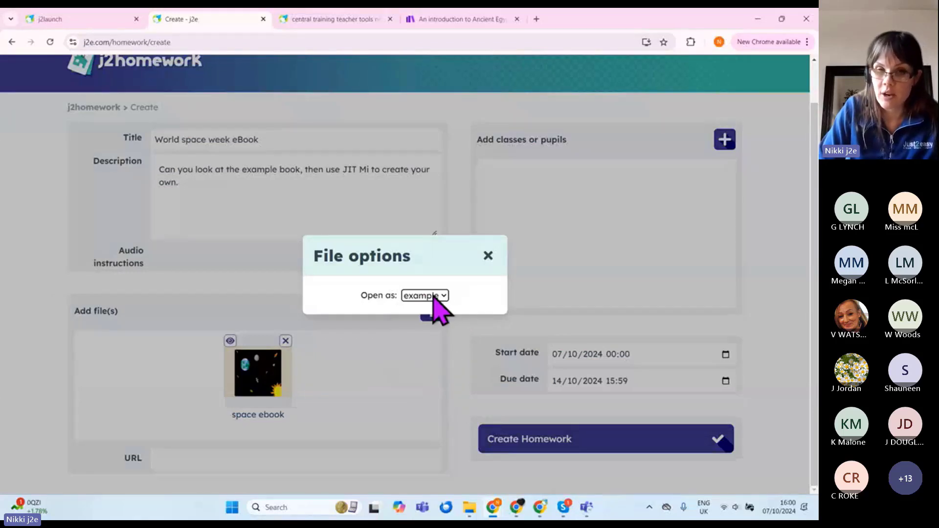
click(488, 256)
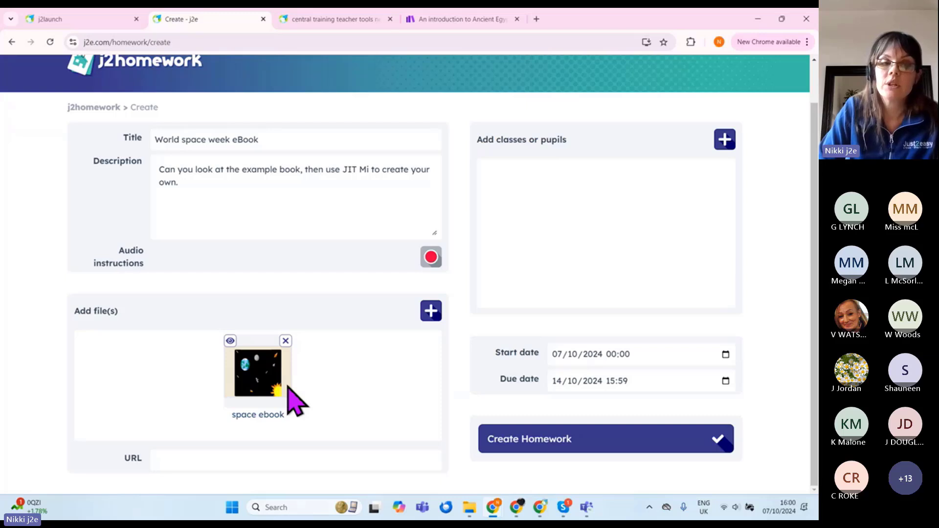
click(212, 463)
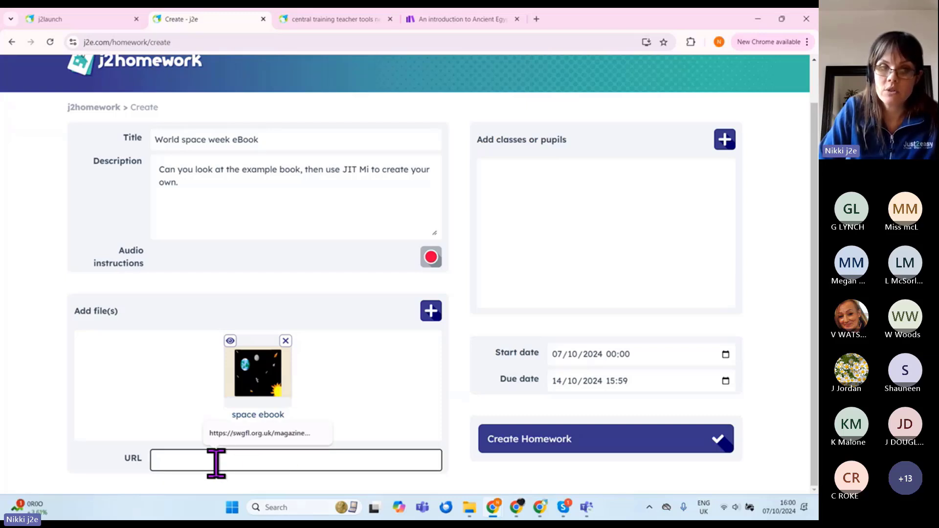
click(460, 484)
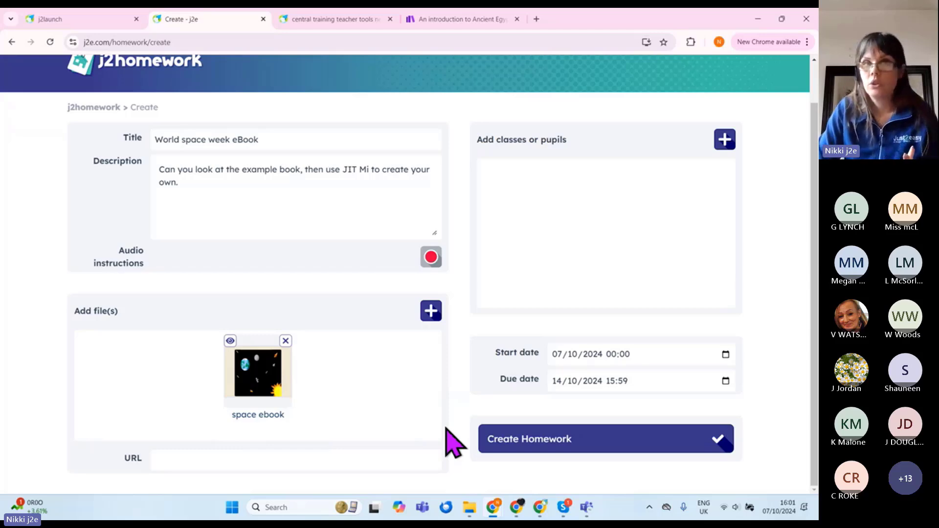
Step: Search BBC Bitesize for 'space' and open the Space study guide
click(459, 20)
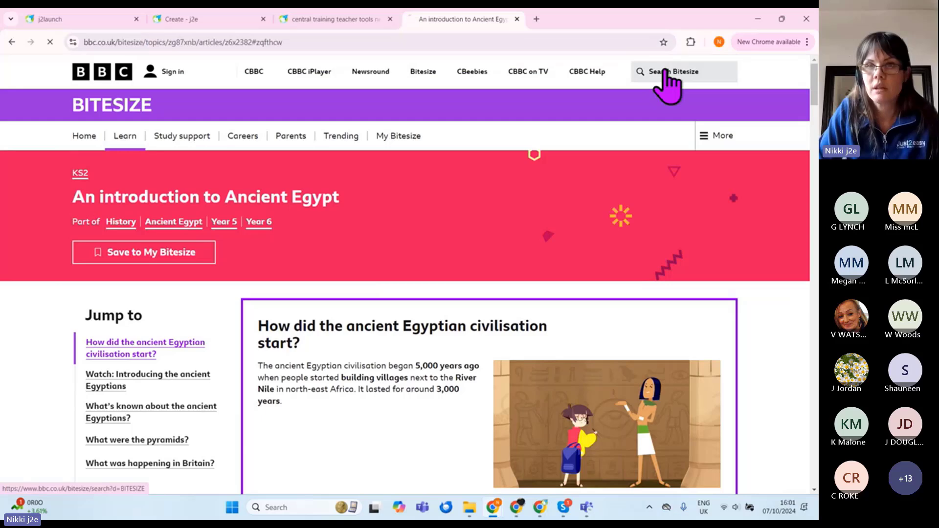
click(668, 74)
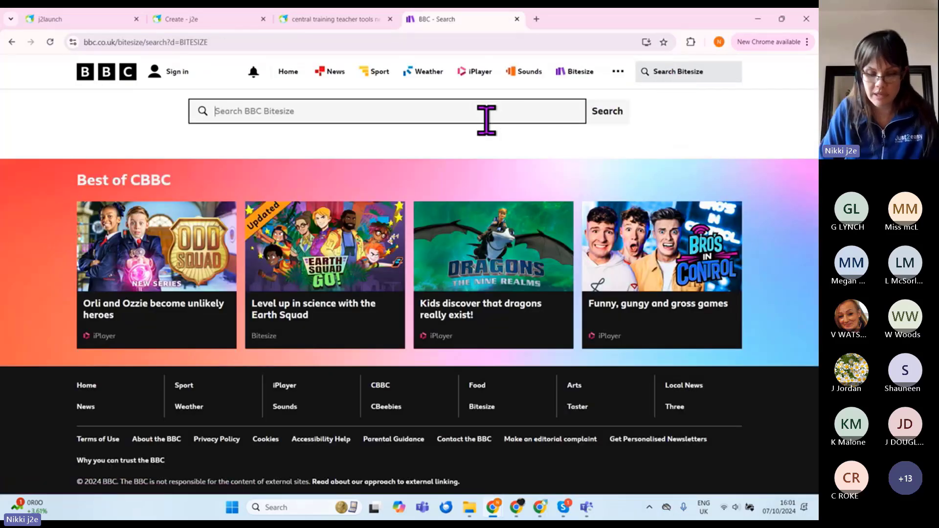
text(space)
key(Return)
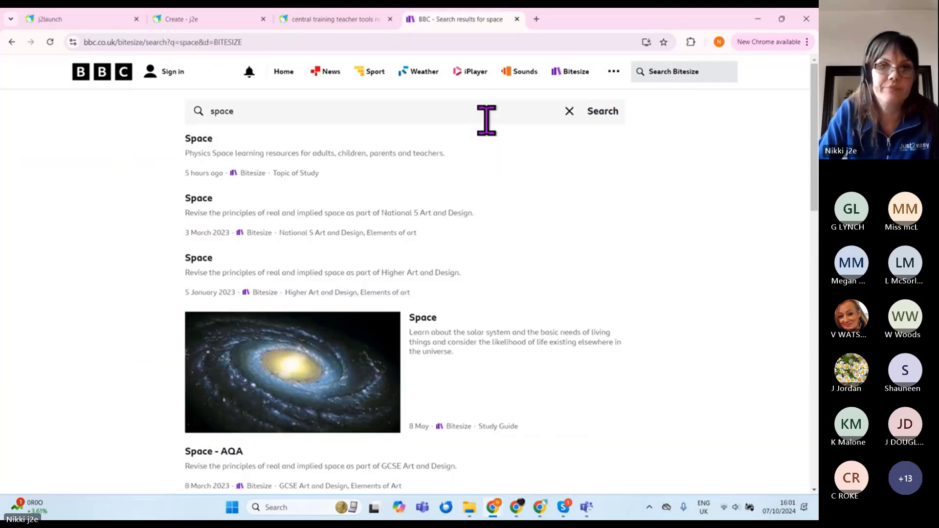
click(512, 392)
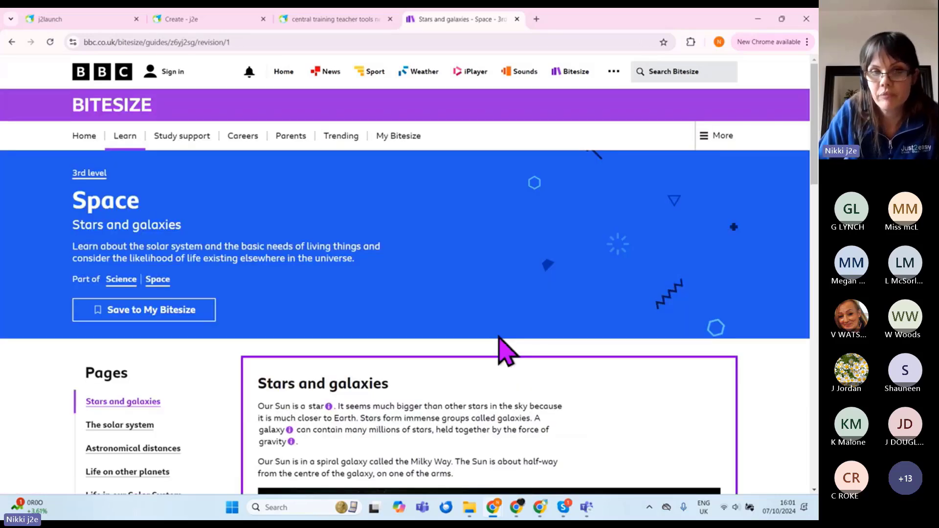
Step: Copy the 'Stars and galaxies' guide's web address from the address bar
scroll(518, 332, down, 10)
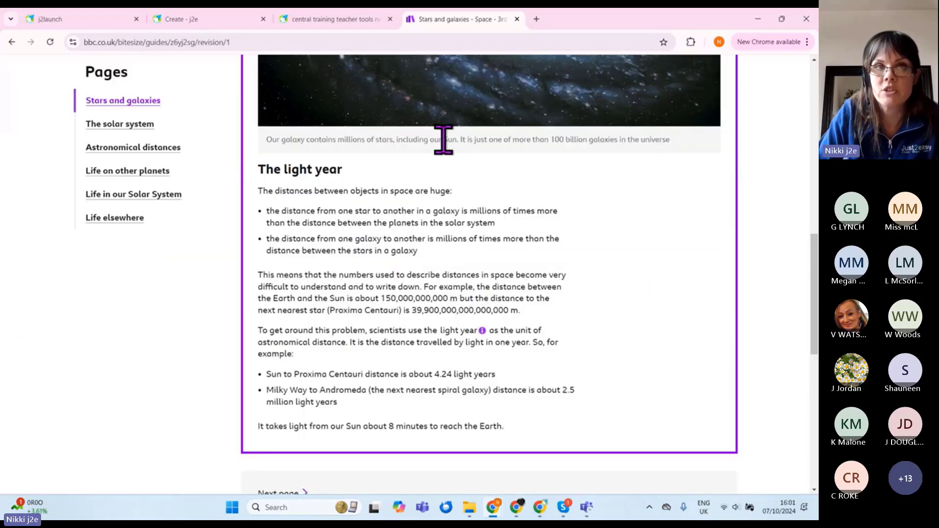
click(185, 43)
right_click(191, 46)
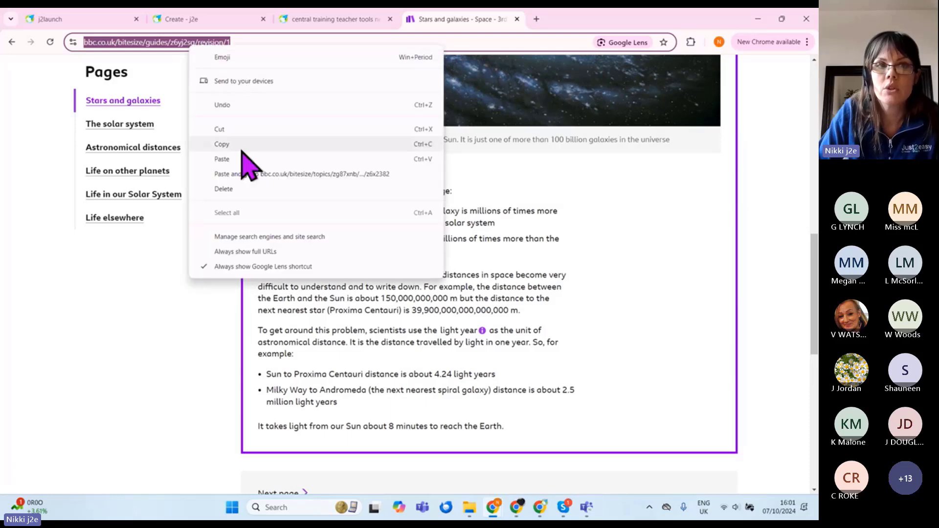
scroll(604, 367, up, 10)
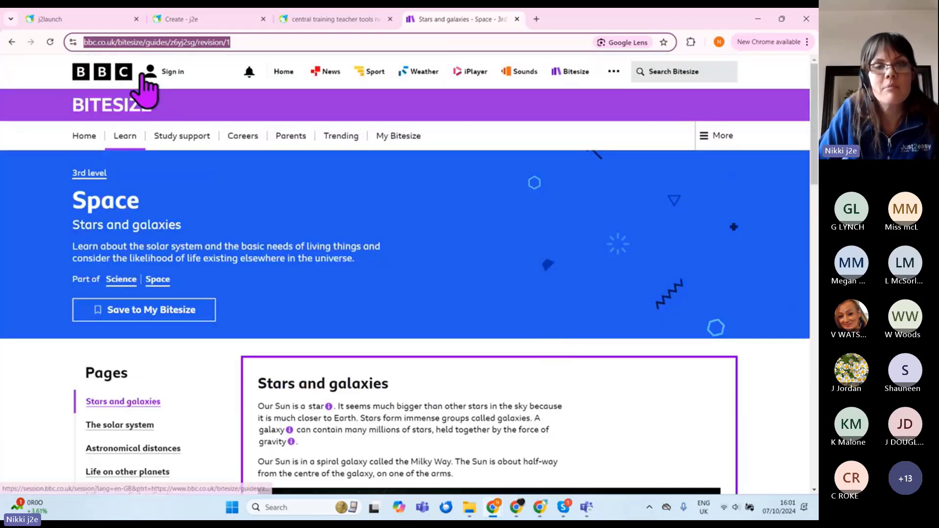
click(128, 42)
right_click(128, 42)
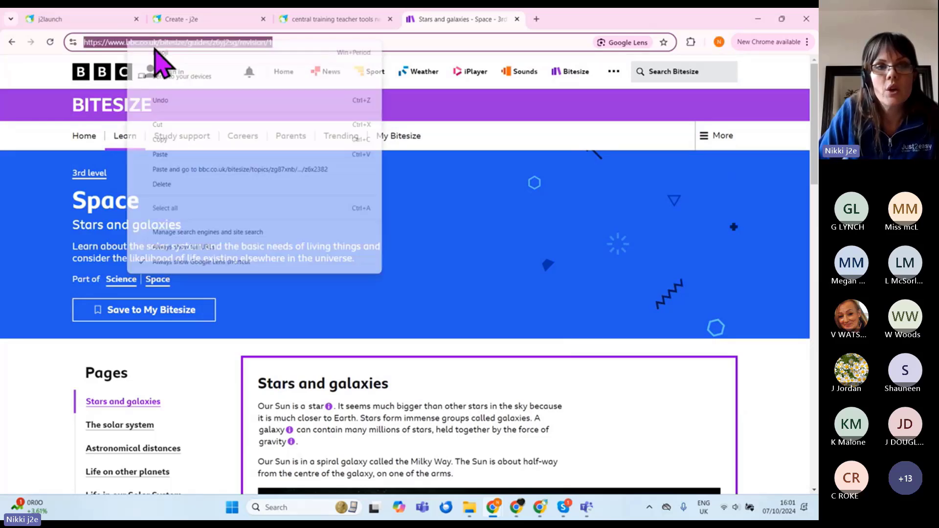
click(210, 141)
Step: Paste the Bitesize address as the homework link and add a fact-finding note to the description
click(235, 19)
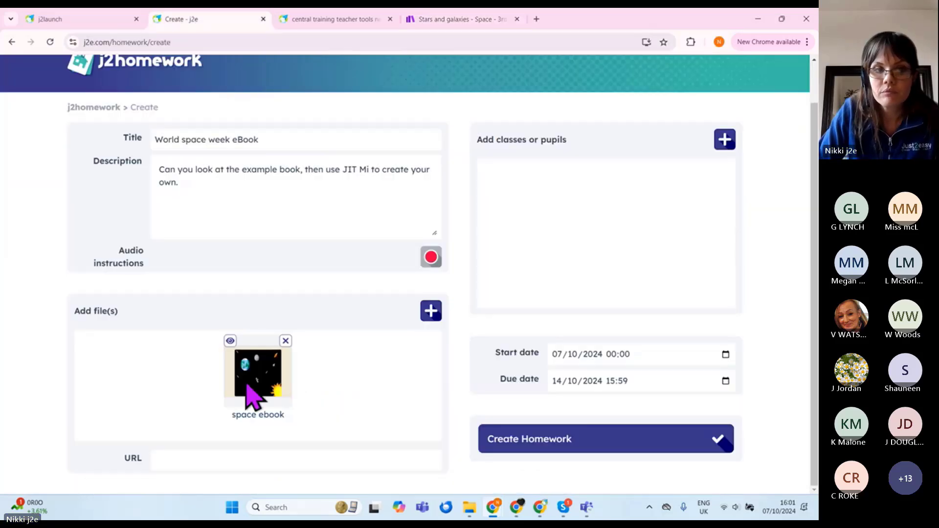
click(221, 457)
right_click(212, 461)
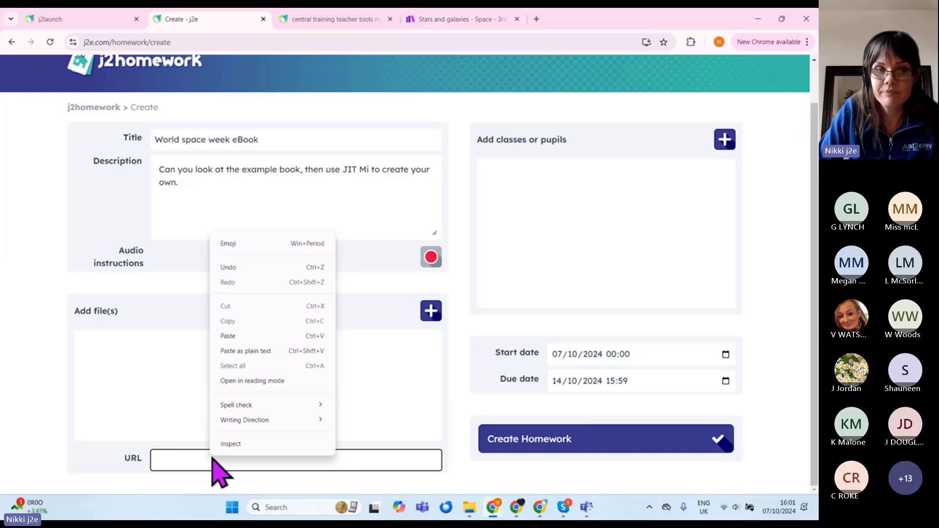
click(264, 331)
click(231, 192)
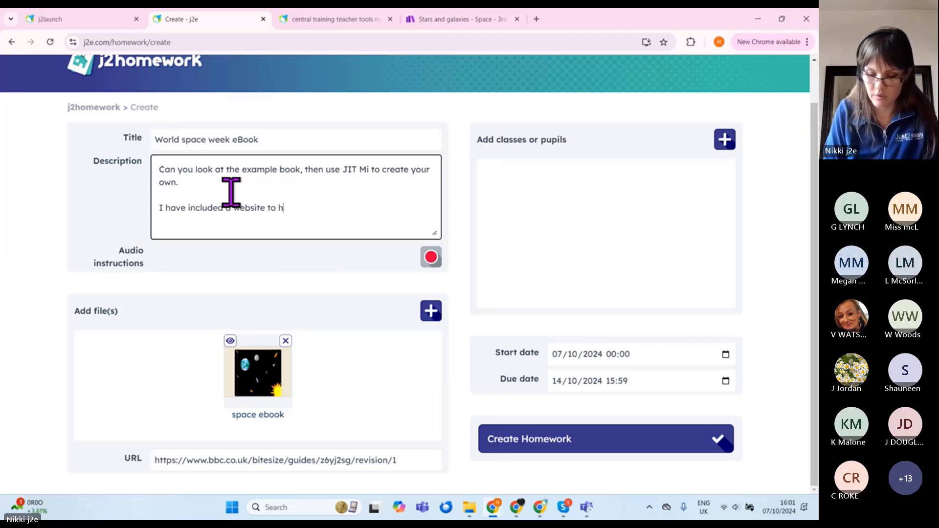
text(your fact finding.)
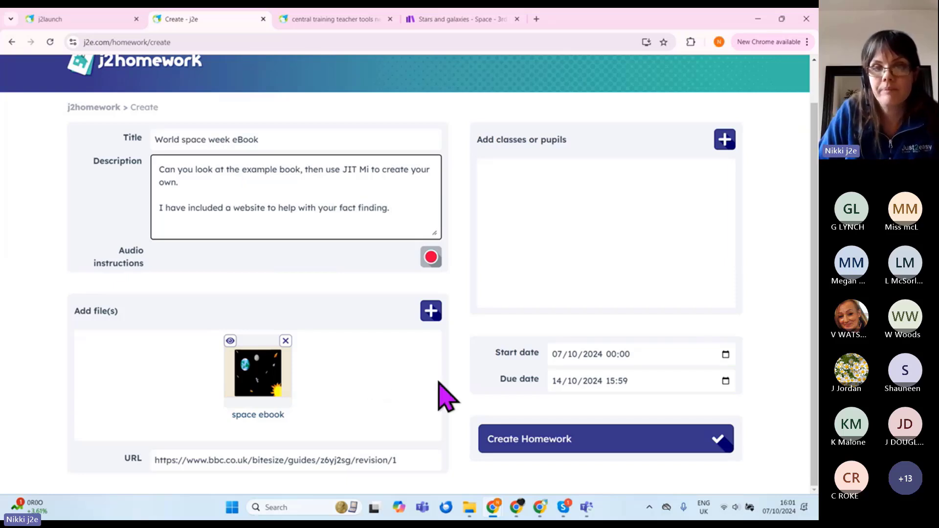
Step: Choose Class 1 as recipients and create the World space week eBook homework
click(722, 146)
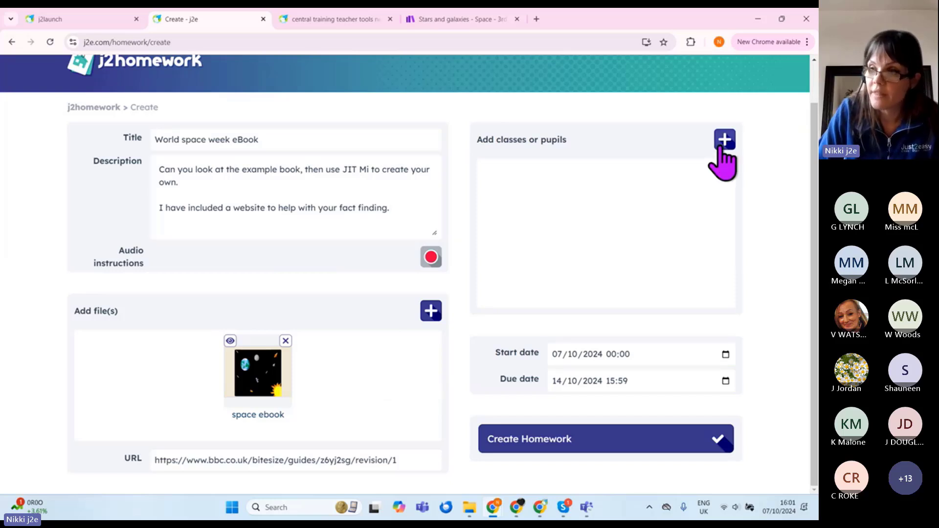
click(272, 244)
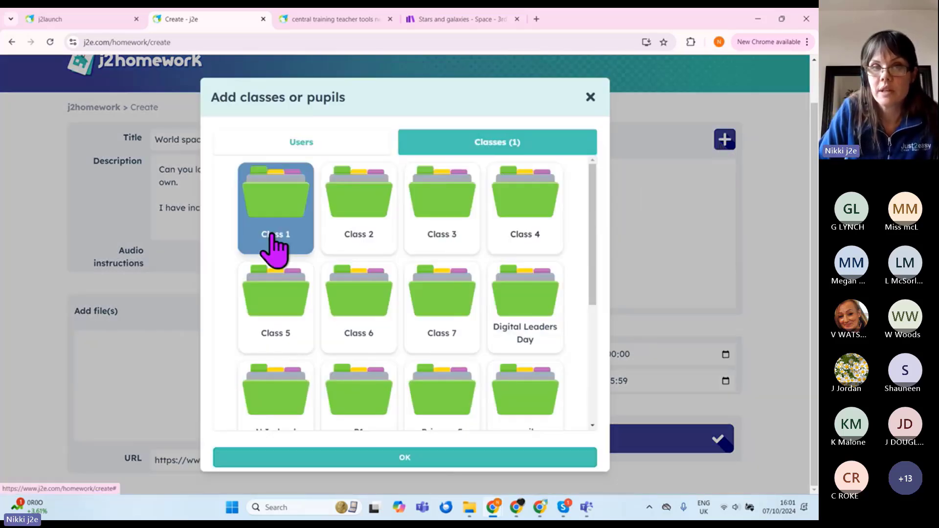
click(405, 459)
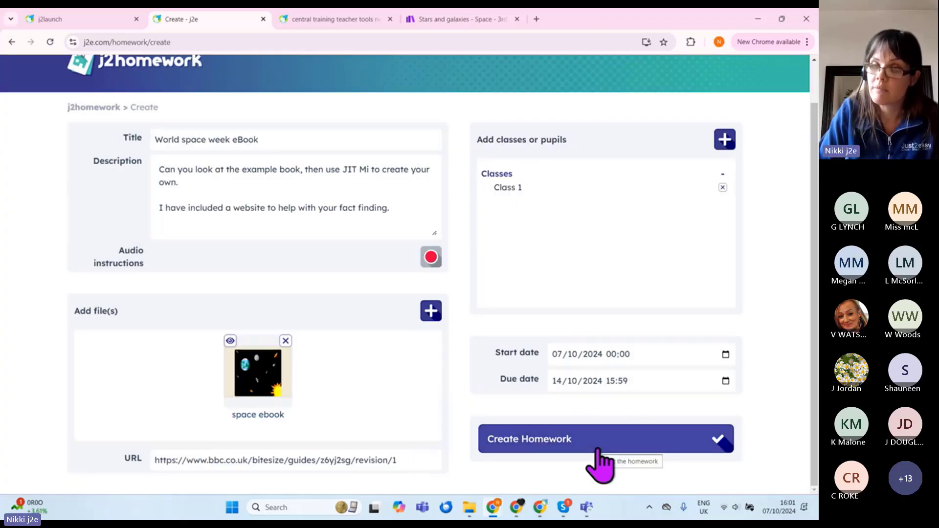
click(596, 449)
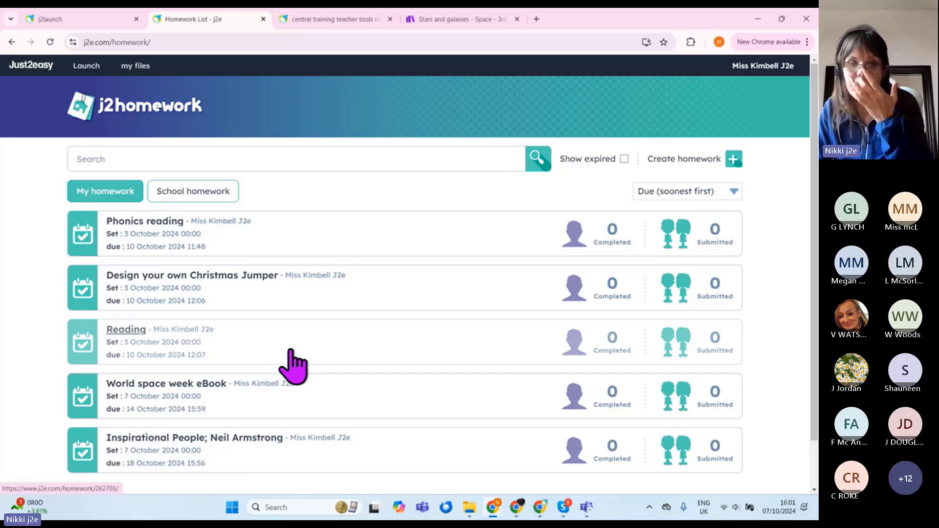
Step: Return to the training presentation and advance to the Completing Homework (Pupil view) slide
click(323, 20)
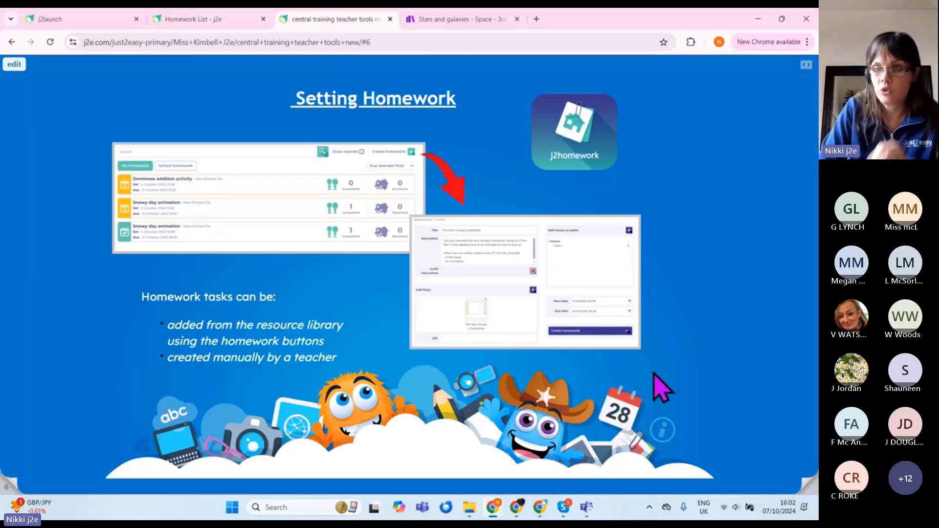
click(808, 487)
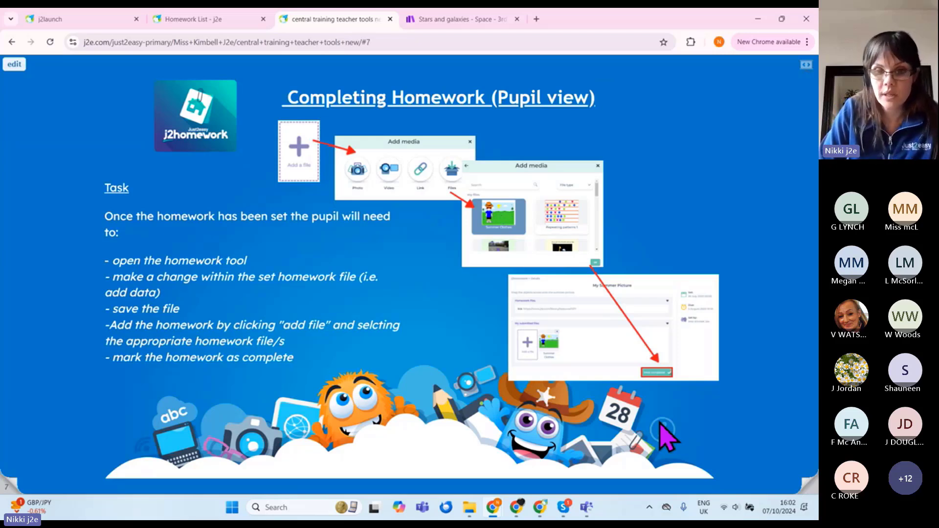
mouse_move(494, 510)
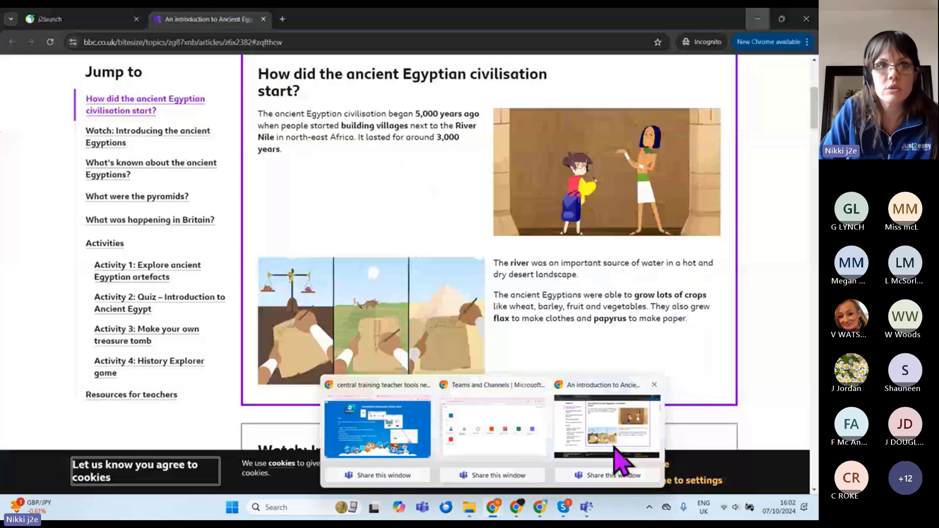
Step: In the pupil's browser, open j2homework and the Neil Armstrong homework's linked worksheet
click(619, 455)
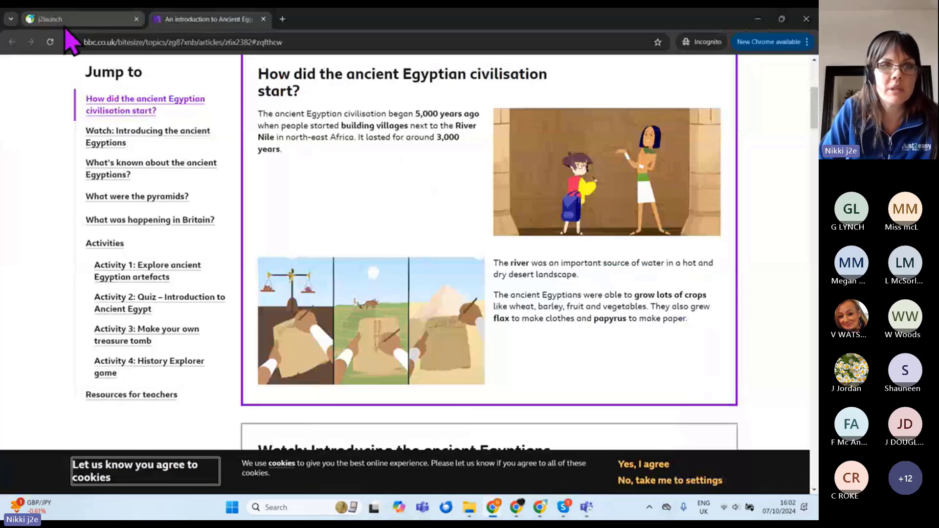
click(68, 20)
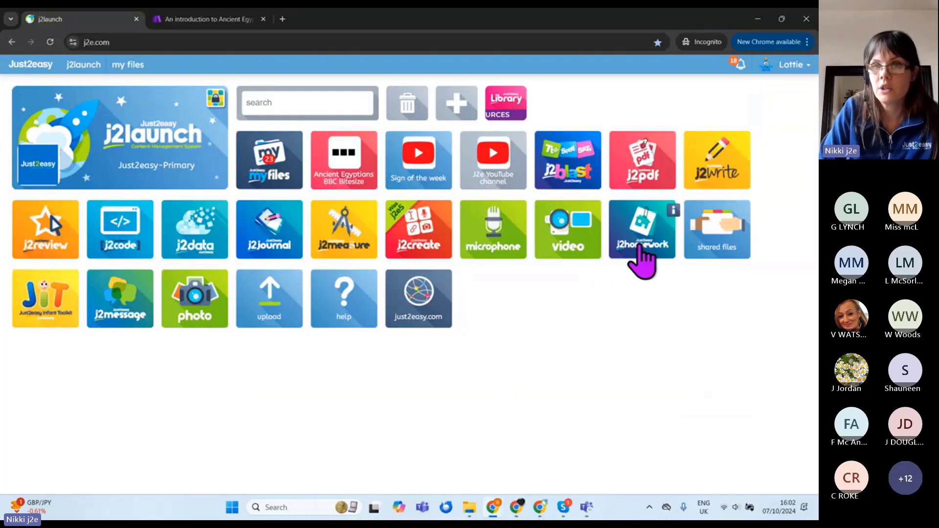
click(638, 232)
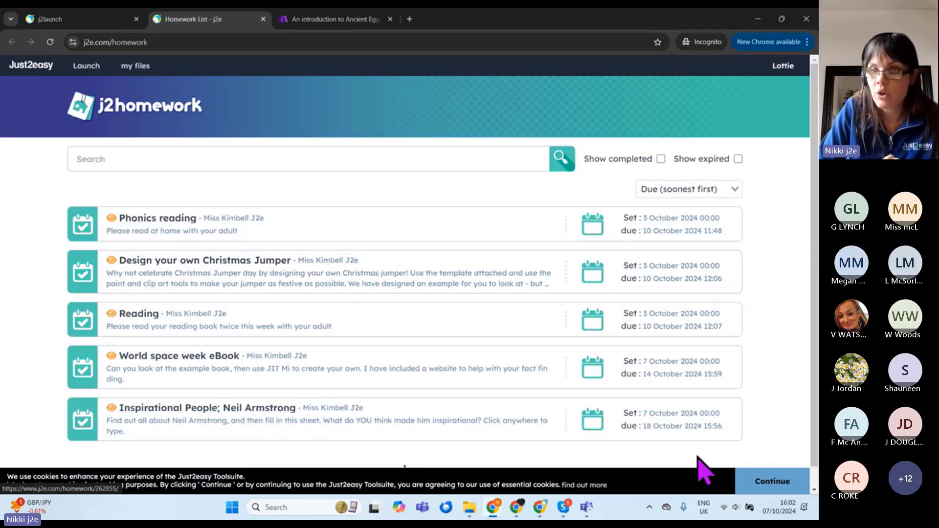
click(760, 482)
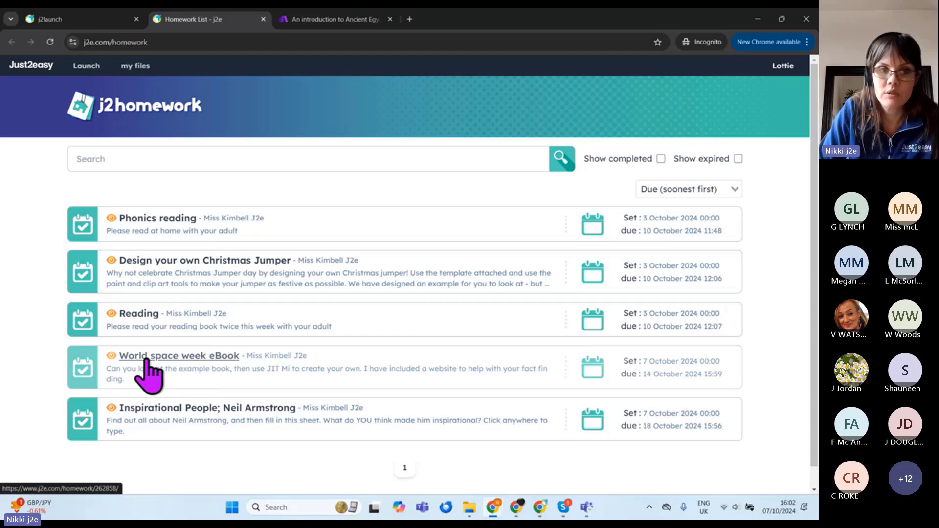
click(273, 431)
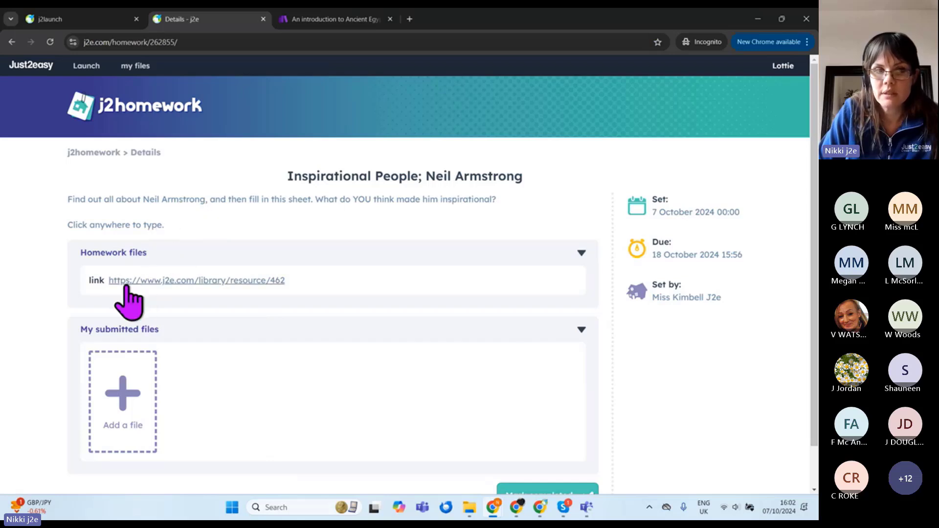
click(214, 282)
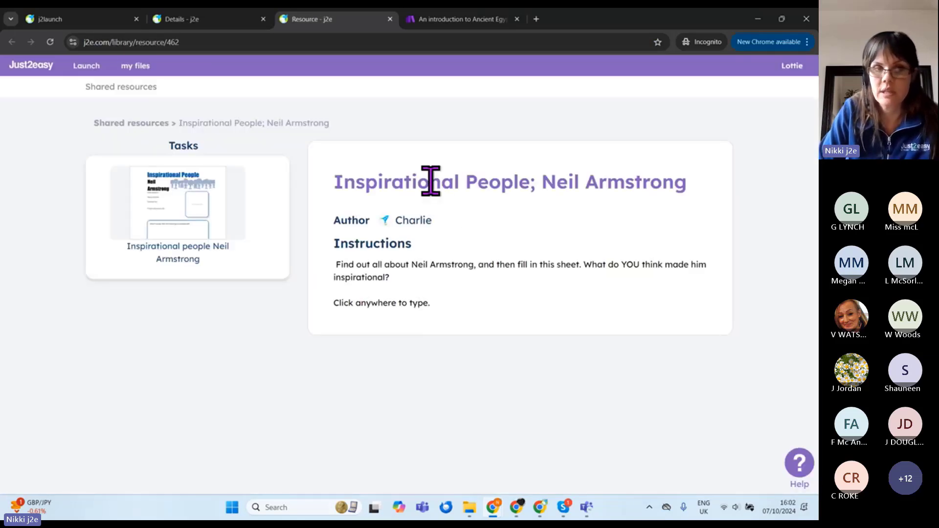
Step: Search clip art for 'neil armstrong' and place an enlarged Armstrong photo in the picture box
click(187, 201)
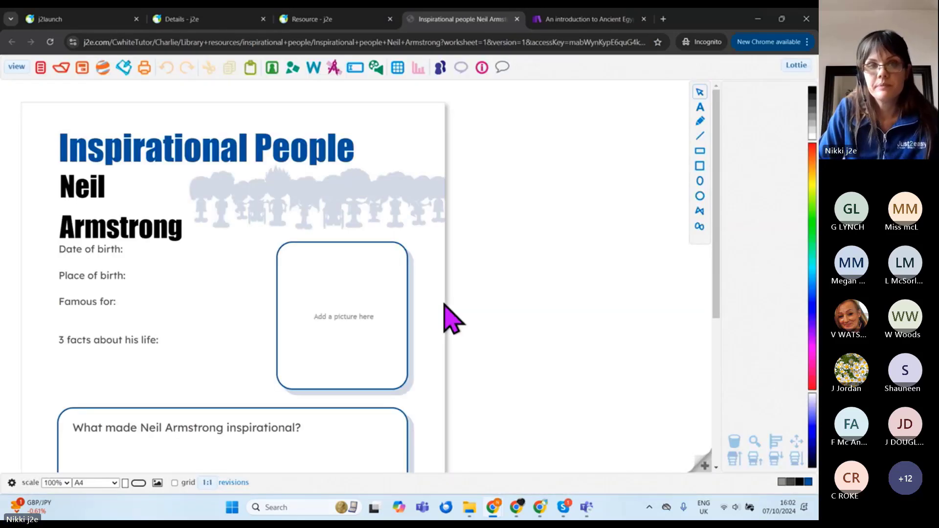
scroll(425, 287, down, 2)
scroll(176, 271, up, 2)
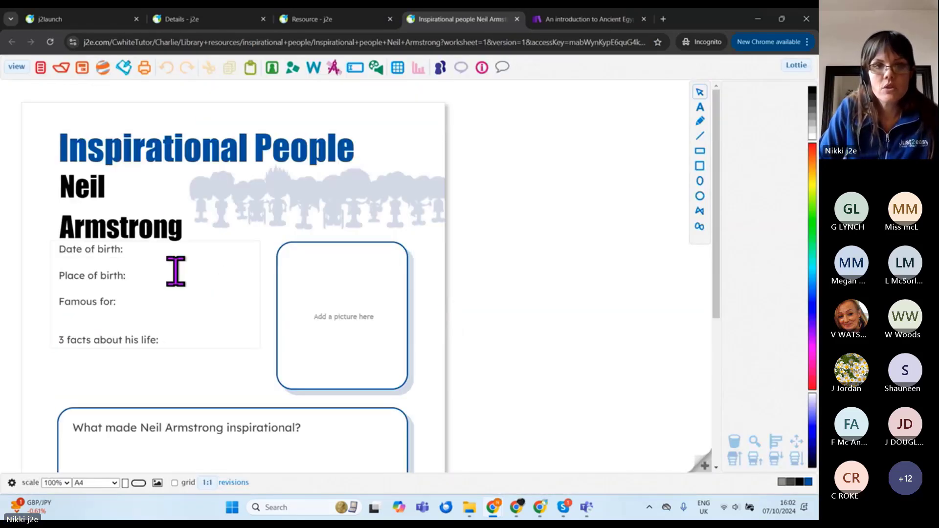
click(215, 257)
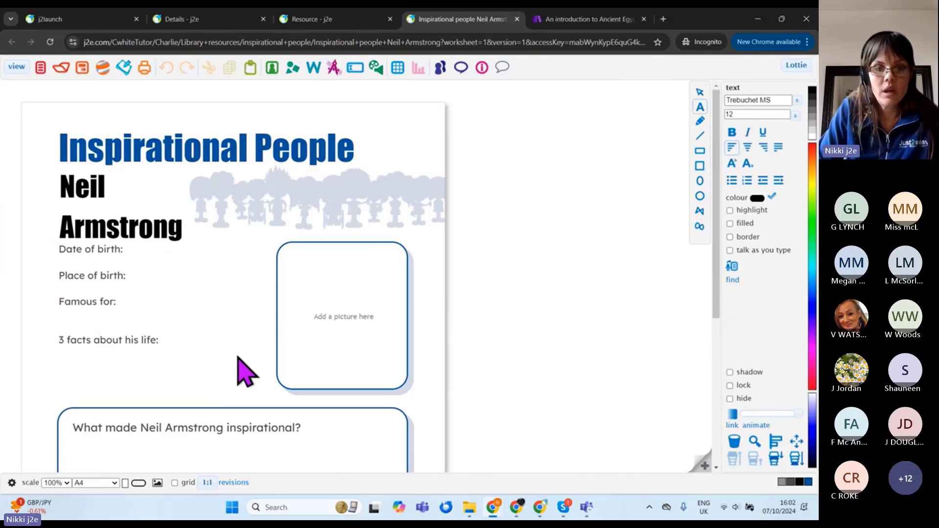
click(271, 67)
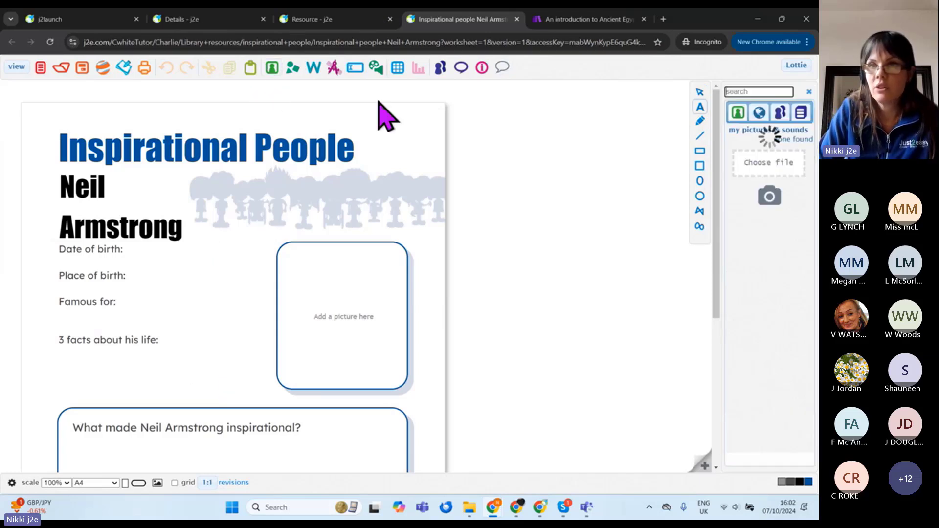
click(759, 113)
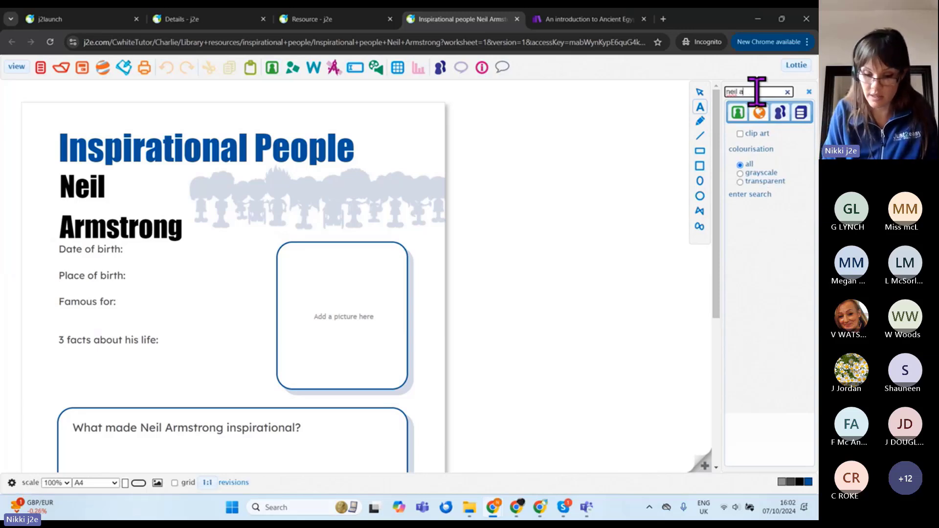
key(Return)
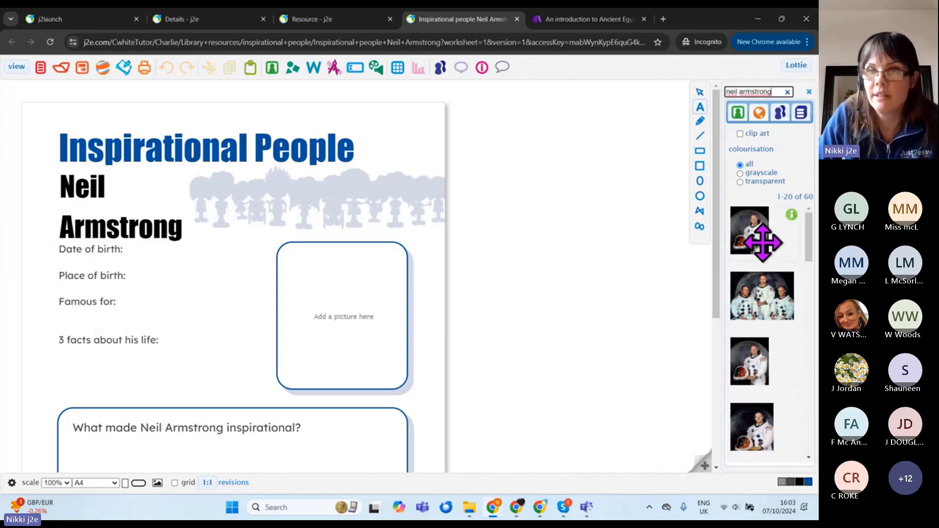
drag(759, 242, 398, 363)
click(311, 280)
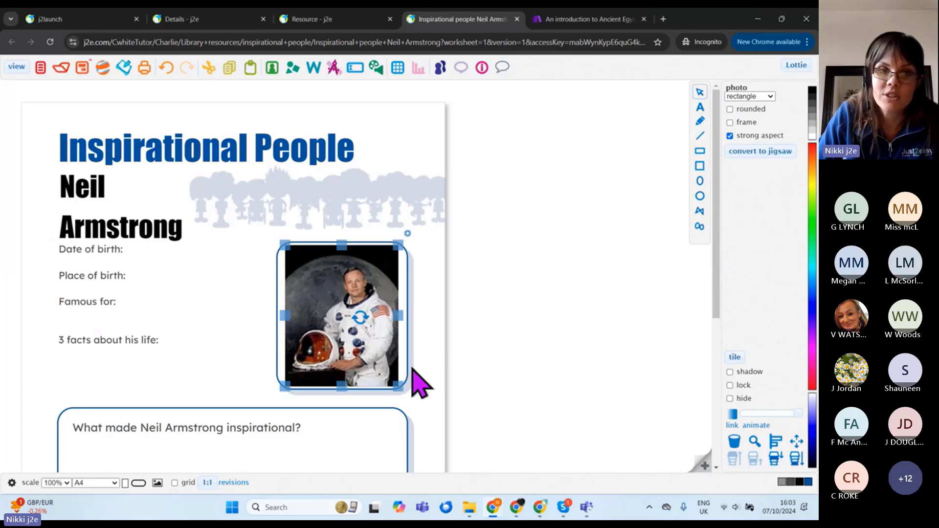
click(457, 353)
Step: Answer 'he landed on the moon in....' in the question box and save the worksheet
scroll(240, 367, down, 3)
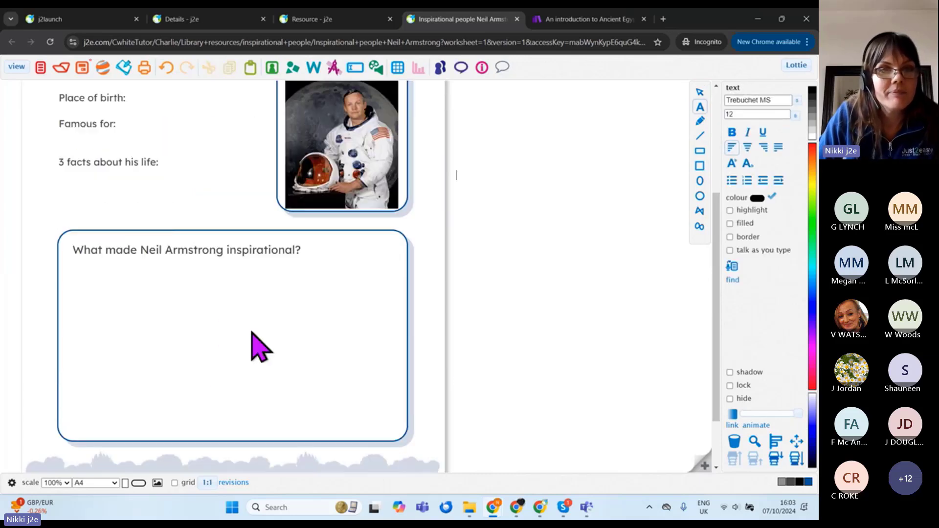
click(99, 289)
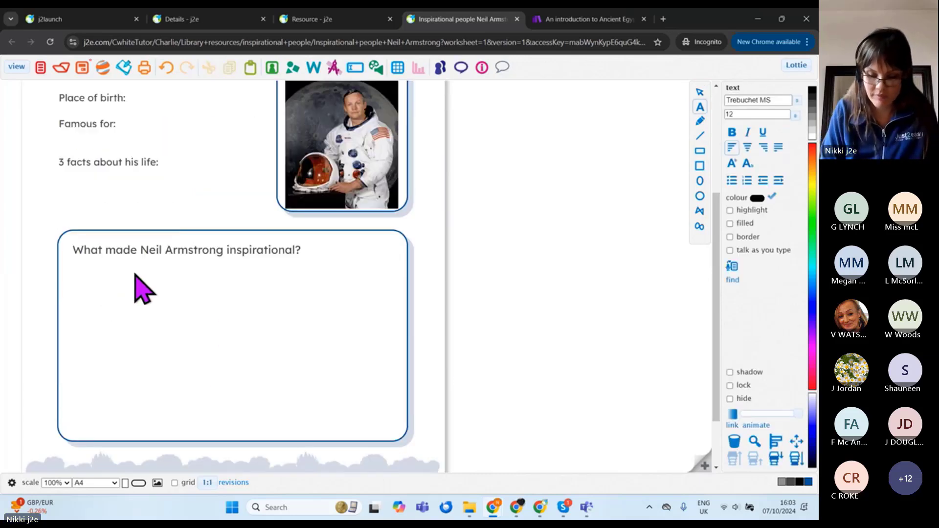
text(he la)
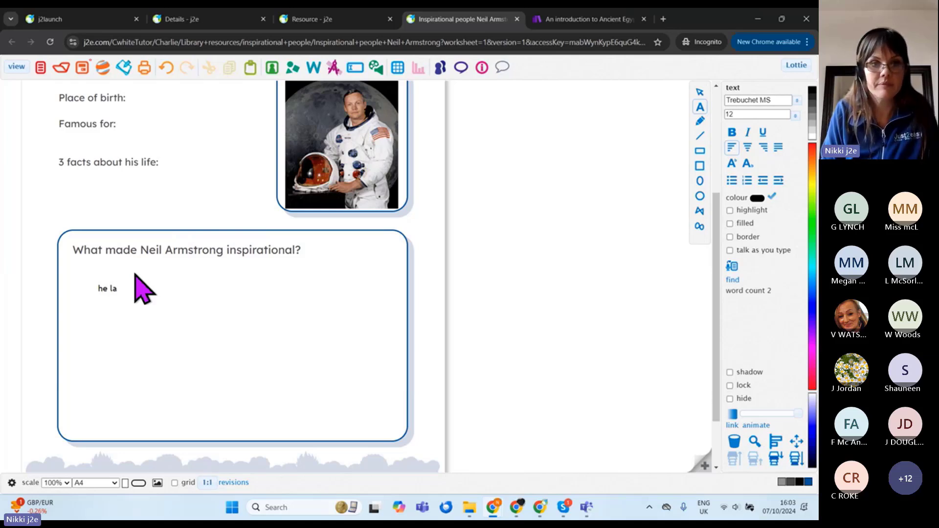
text(dnded on the moon)
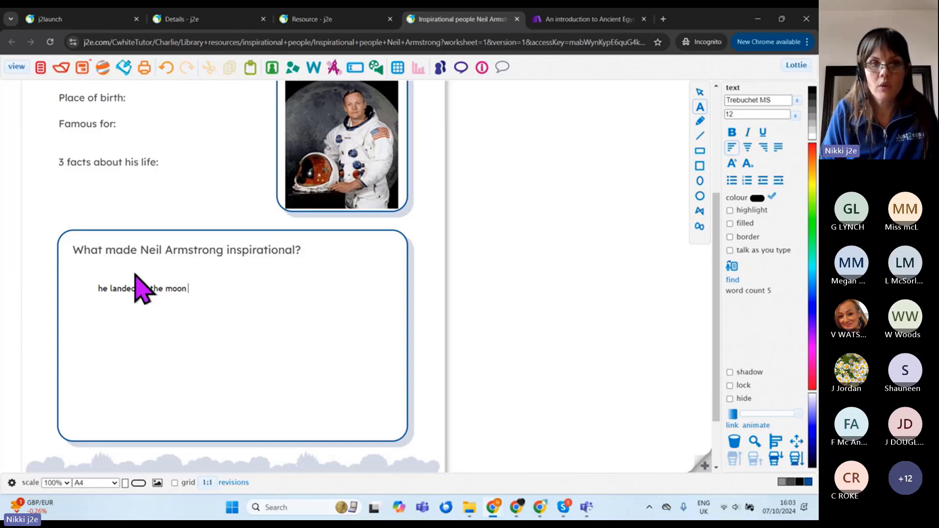
text( in.)
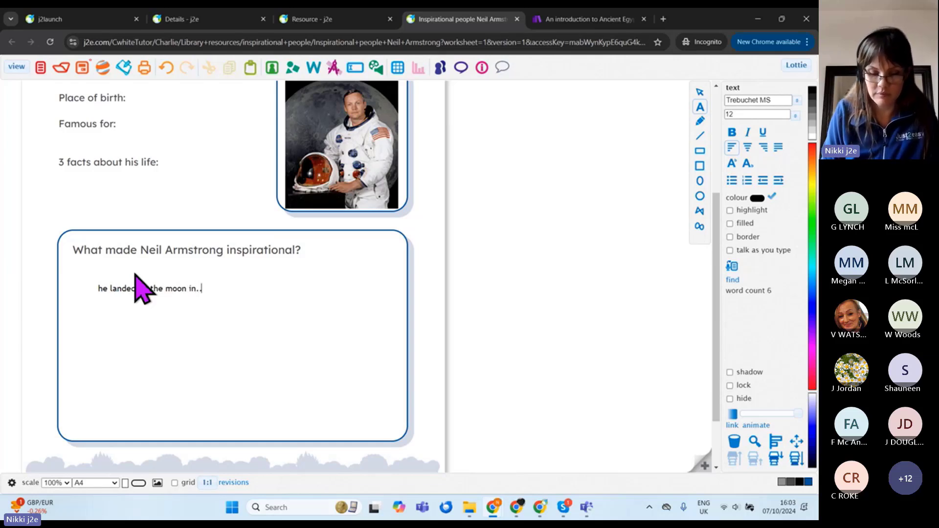
text(...)
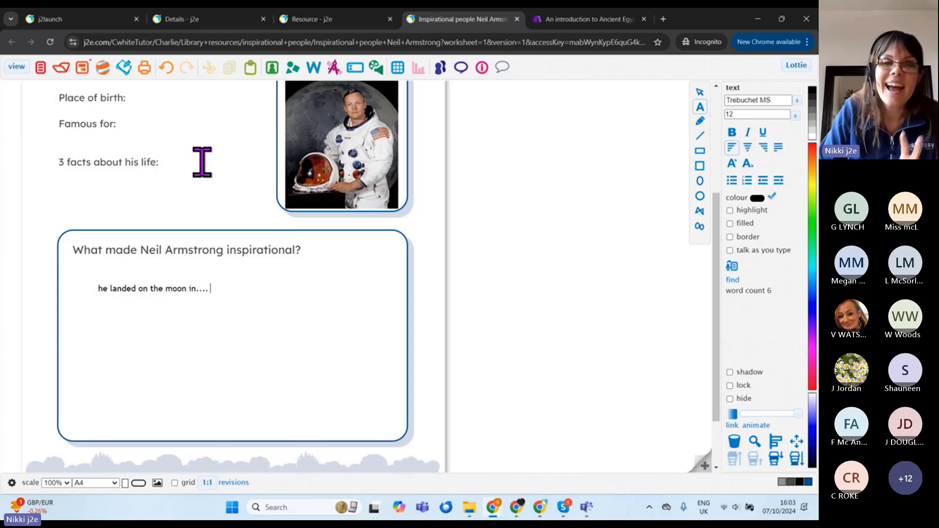
scroll(230, 222, up, 2)
scroll(264, 249, up, 2)
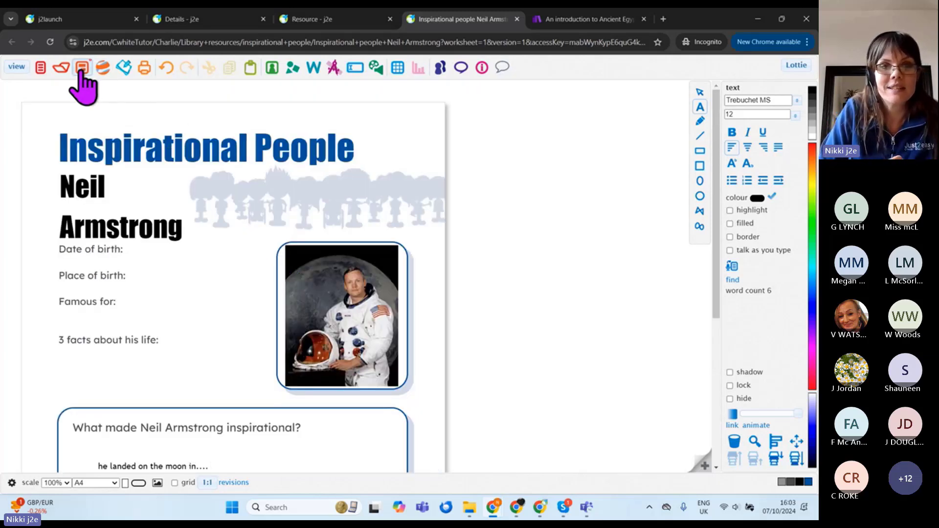
click(81, 71)
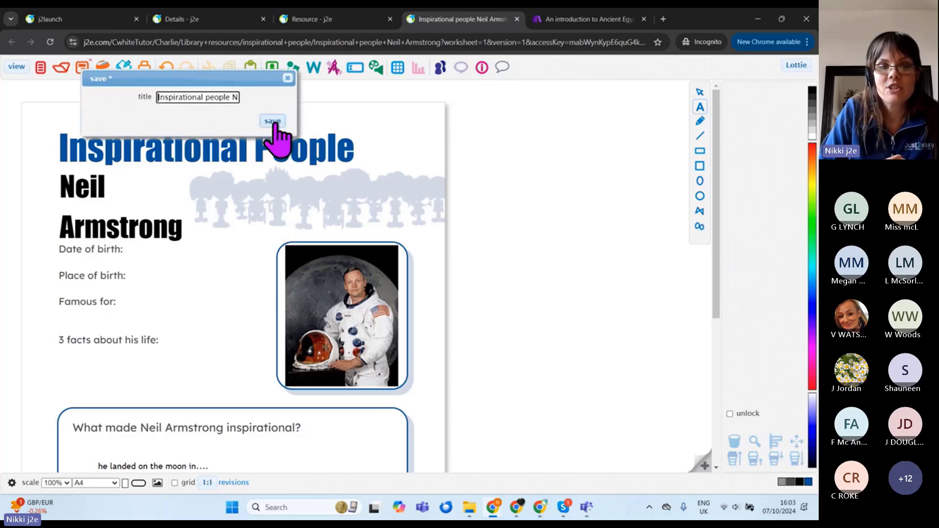
click(279, 126)
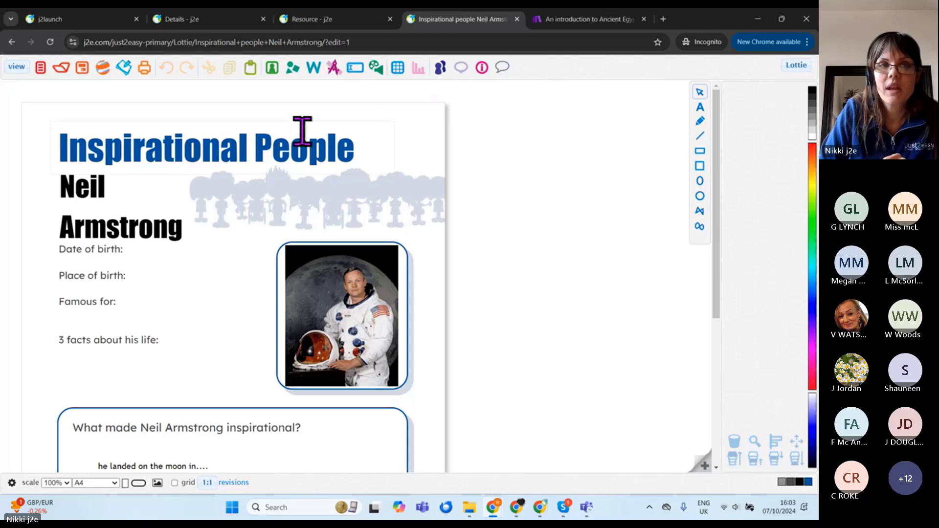
Step: Attach the saved Inspirational people Neil Armstrong file from My Files and mark the homework completed
click(211, 22)
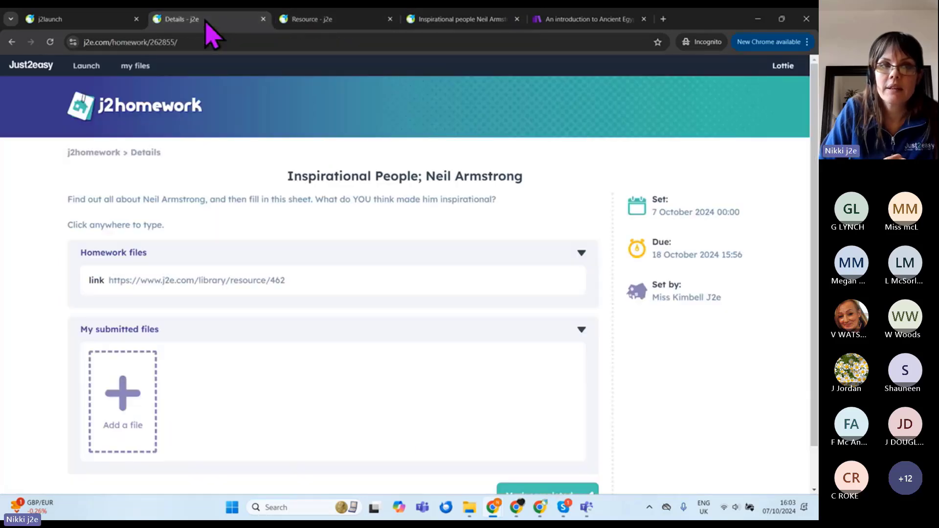
scroll(398, 303, down, 2)
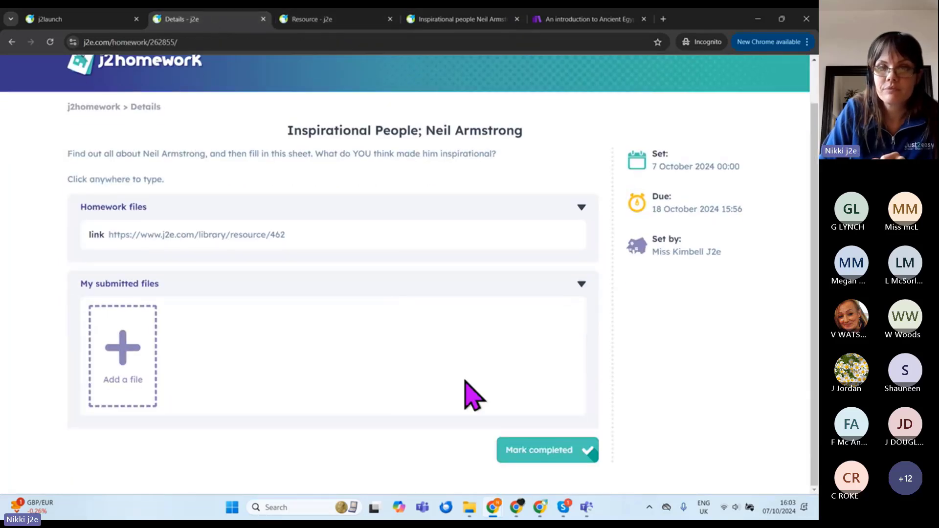
click(123, 353)
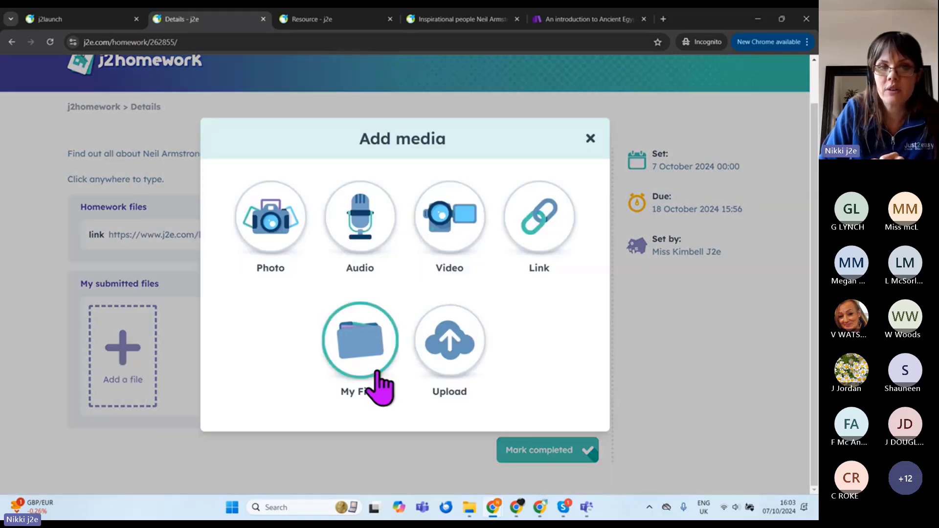
click(358, 359)
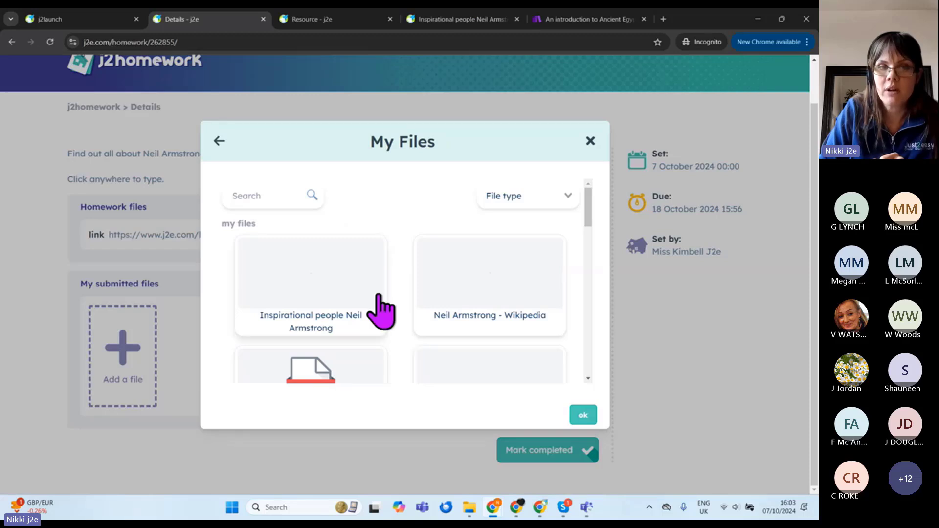
click(307, 296)
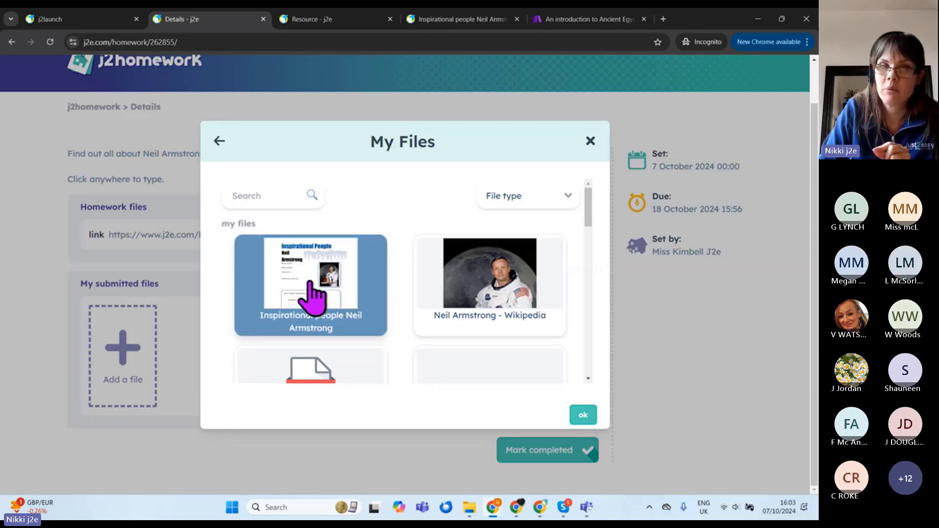
click(582, 415)
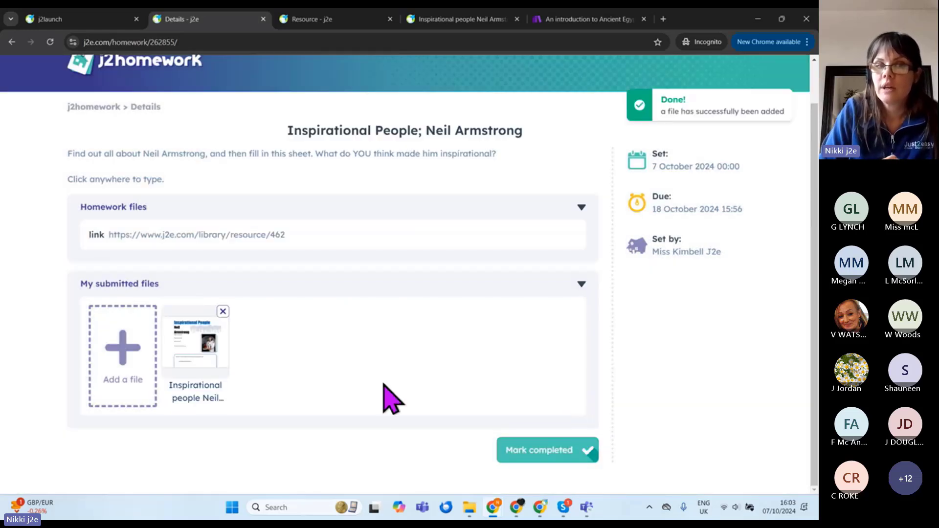
click(545, 455)
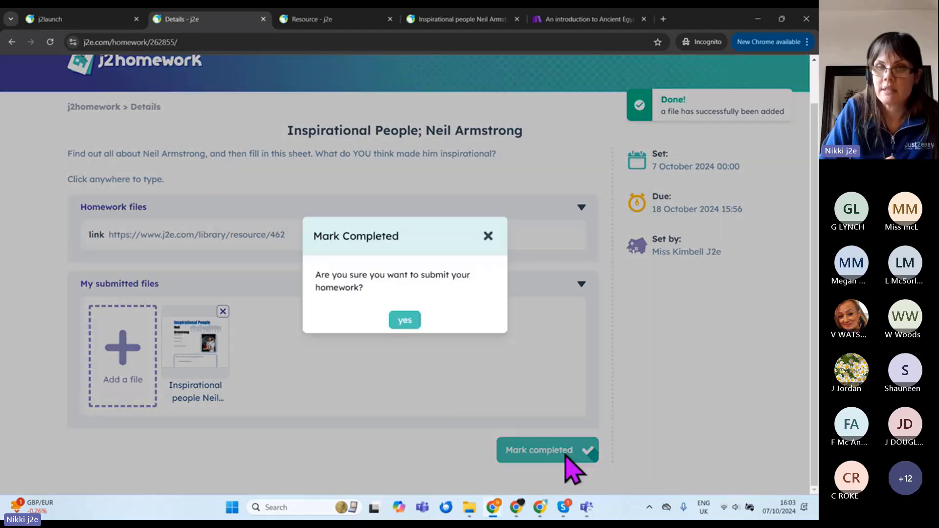
click(405, 320)
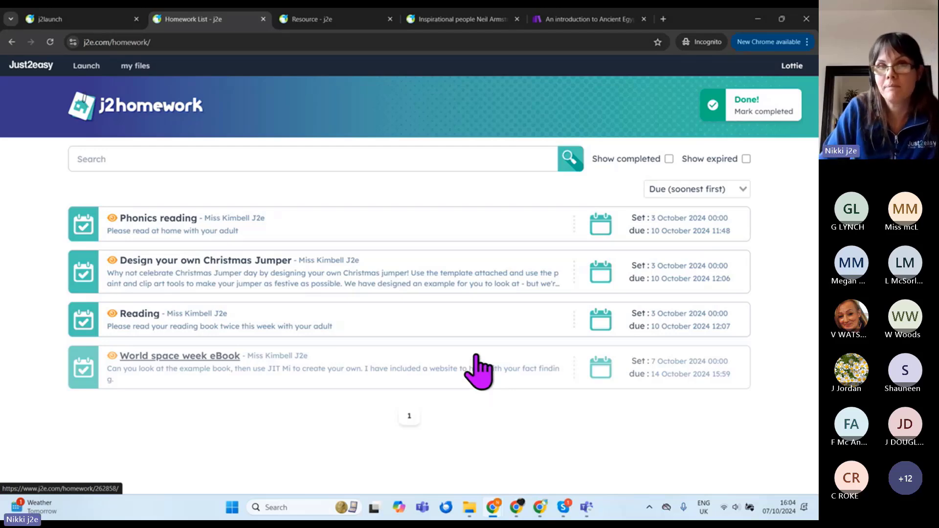
Step: In the teacher's browser, reload the Homework List to pick up new submissions
mouse_move(509, 503)
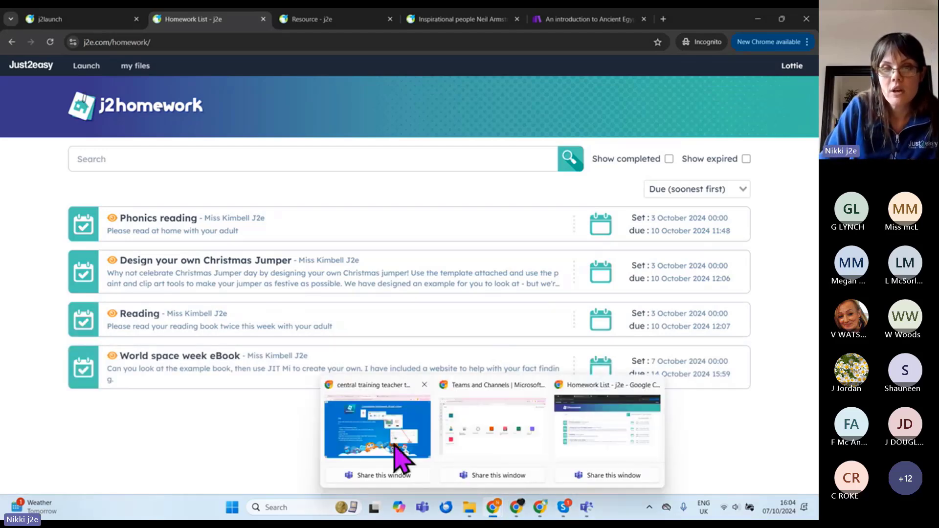
click(391, 443)
click(219, 19)
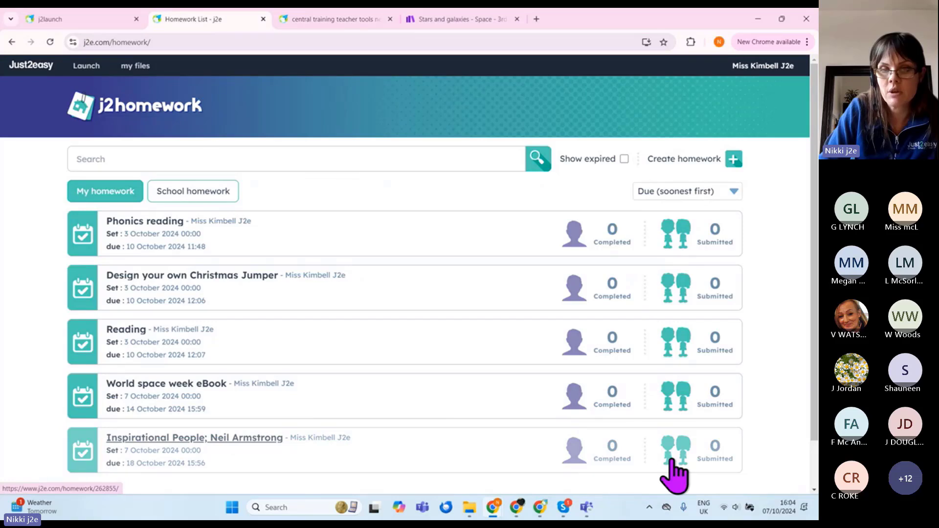
click(50, 42)
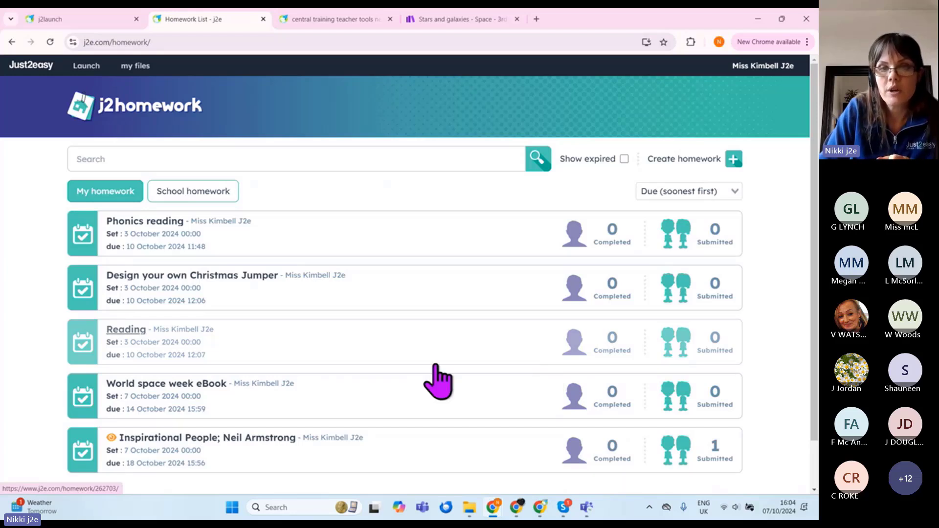
scroll(421, 372, down, 2)
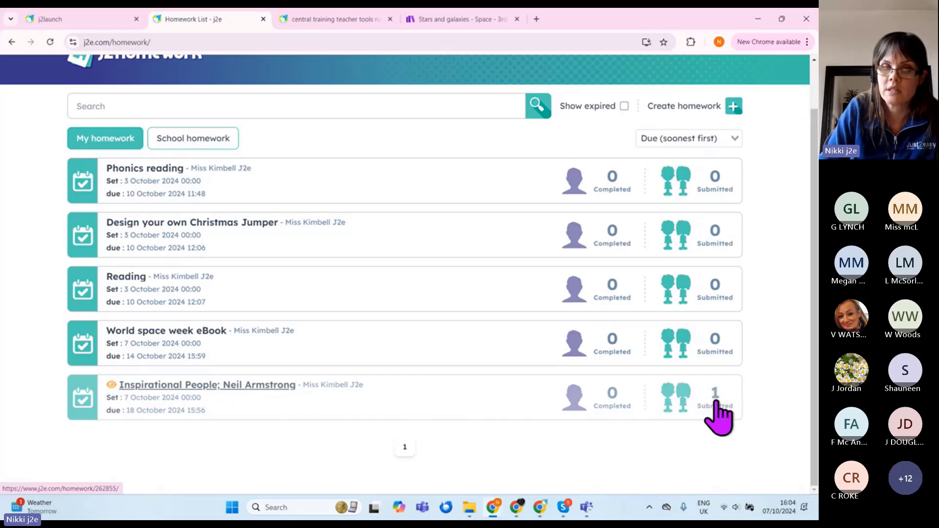
Step: Review the marking-homework training slide, then view the Inspirational People; Neil Armstrong homework details
click(316, 22)
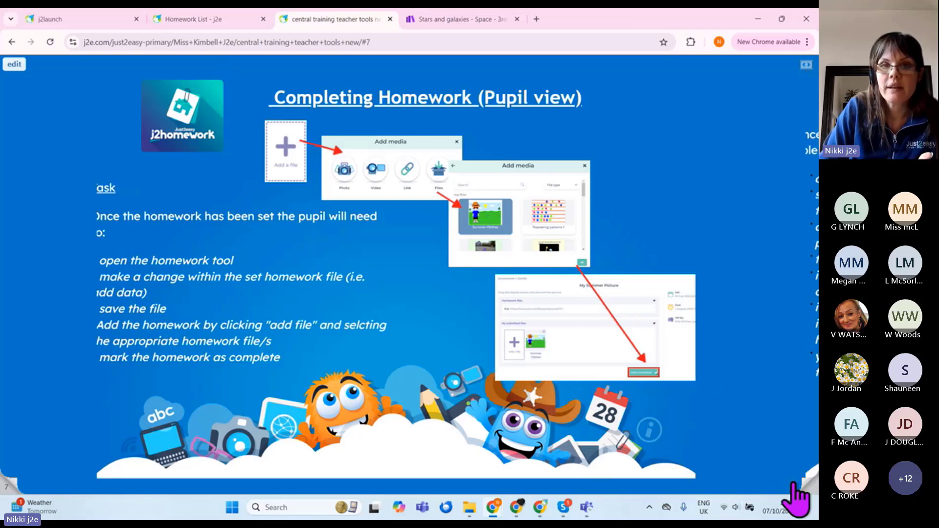
click(794, 484)
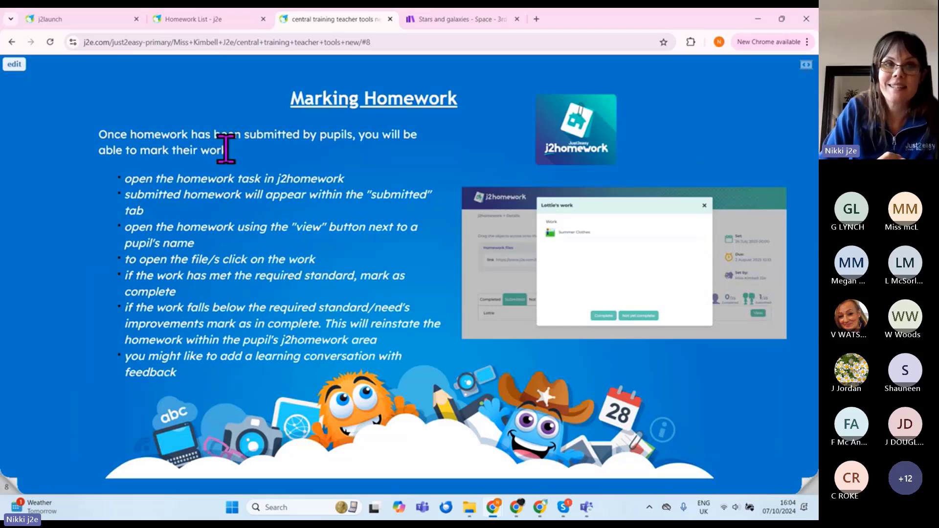
click(210, 22)
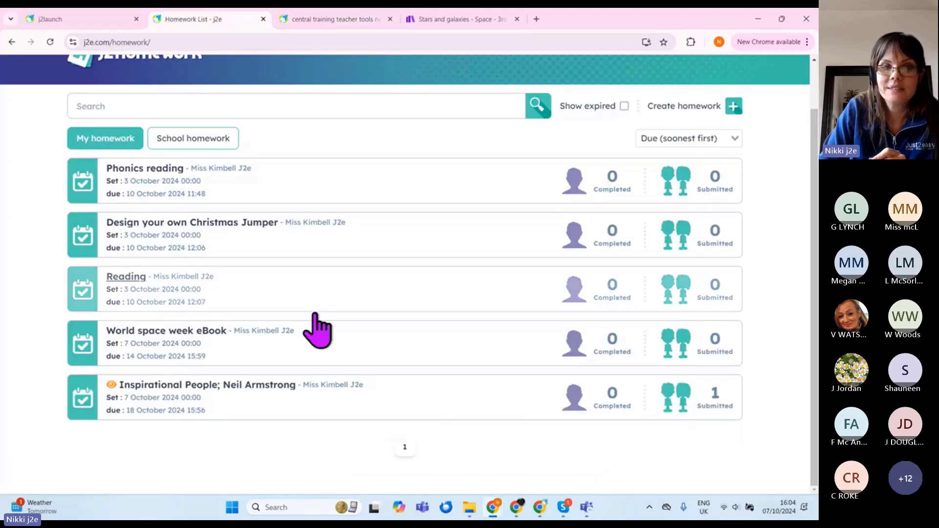
click(215, 398)
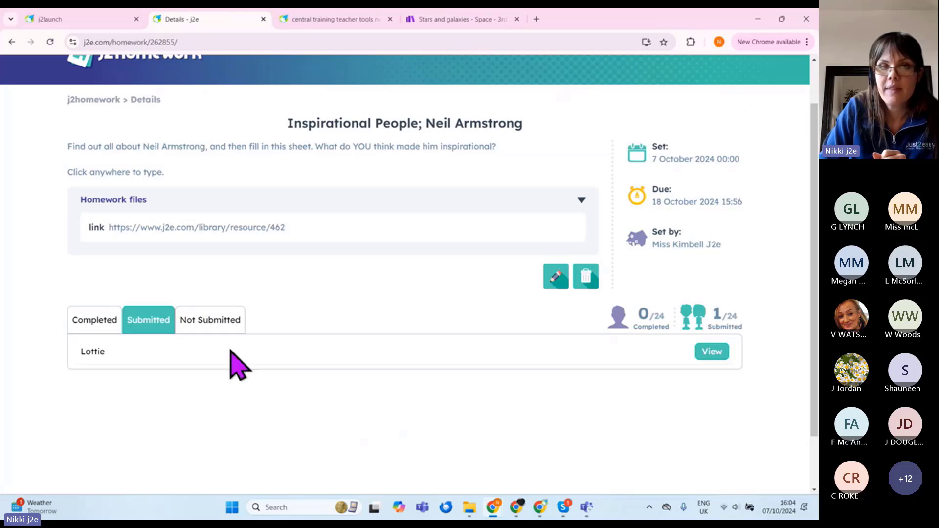
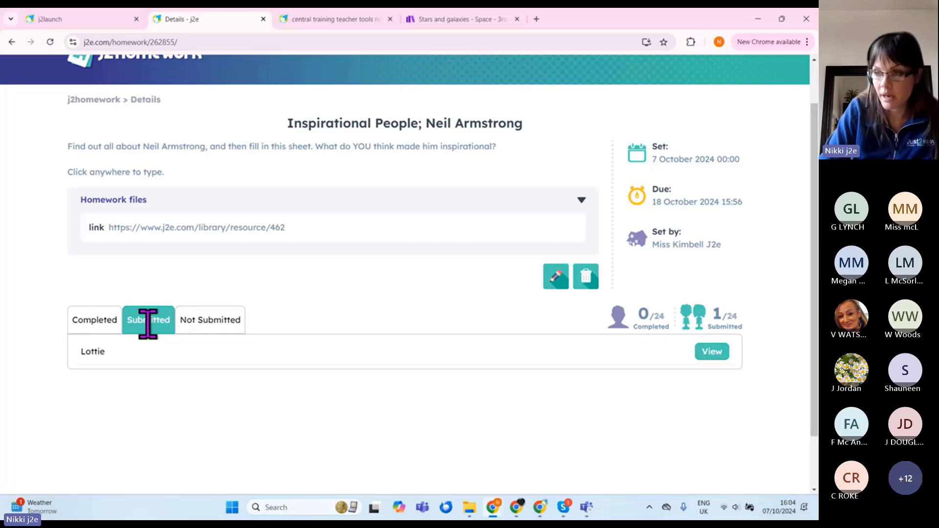
Step: Filter the Neil Armstrong homework to Submitted and open the one pupil's handed-in work
click(208, 319)
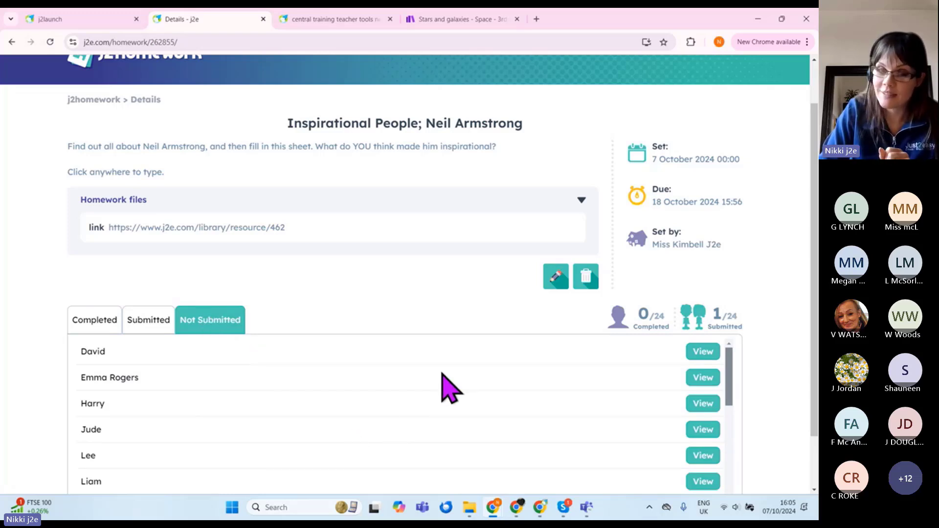
click(142, 325)
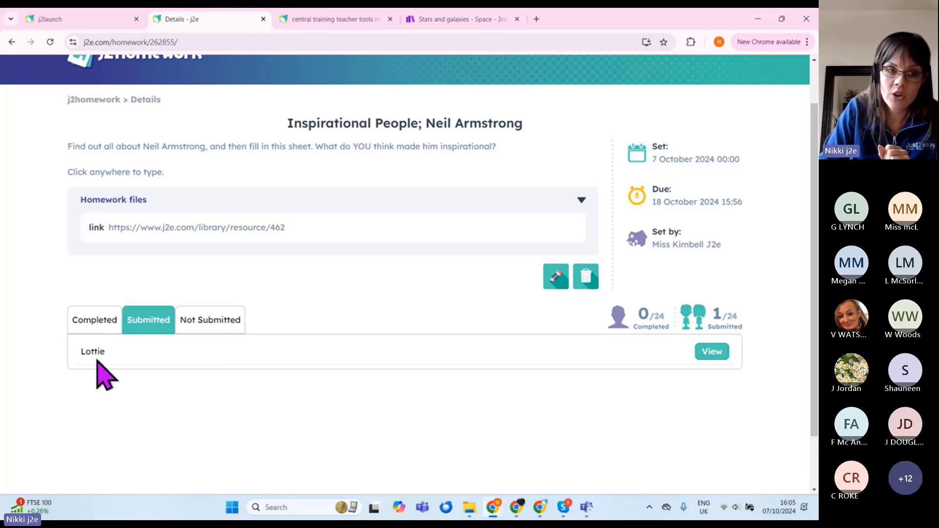
click(712, 351)
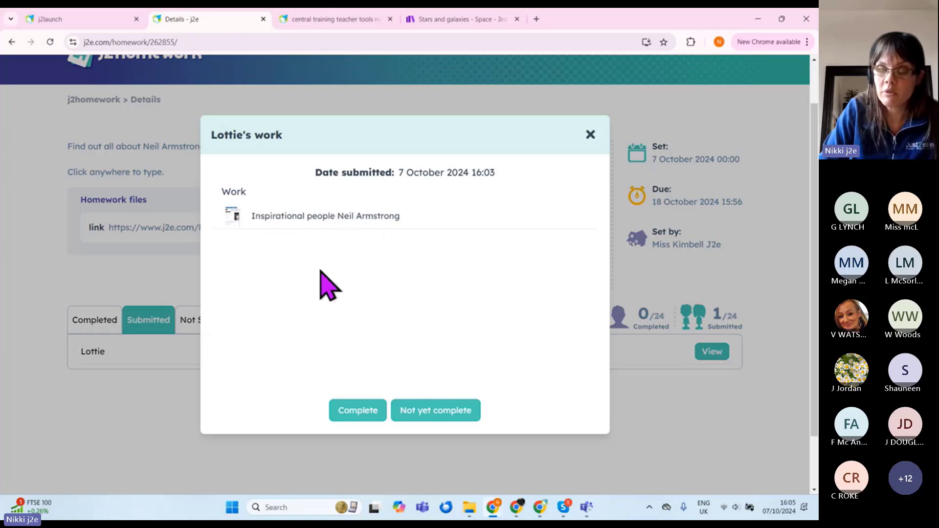
Step: Review the pupil's Neil Armstrong worksheet in a new tab, then close it
click(311, 225)
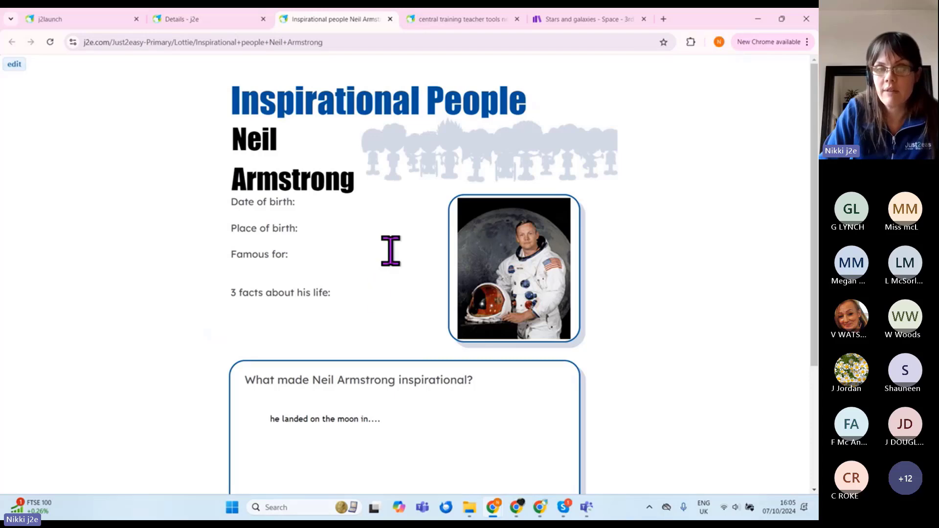
scroll(401, 262, down, 3)
scroll(503, 306, up, 3)
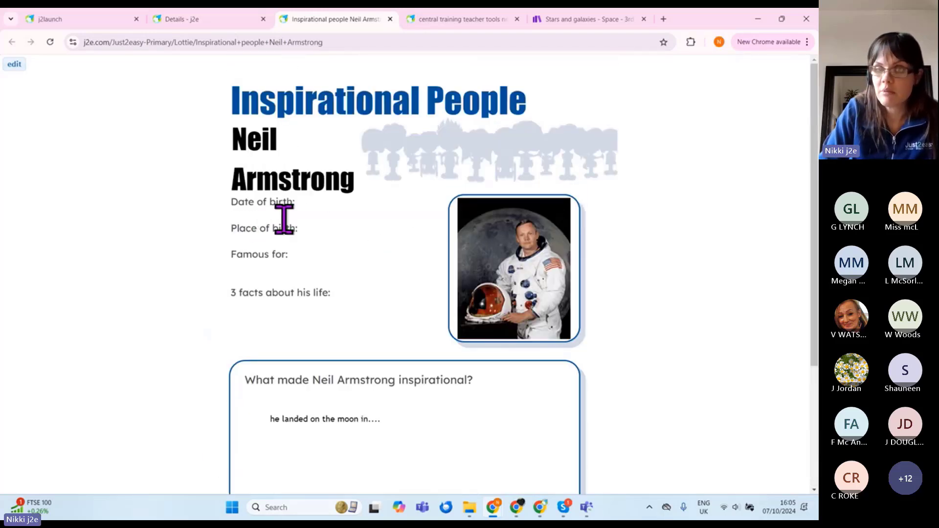
click(389, 19)
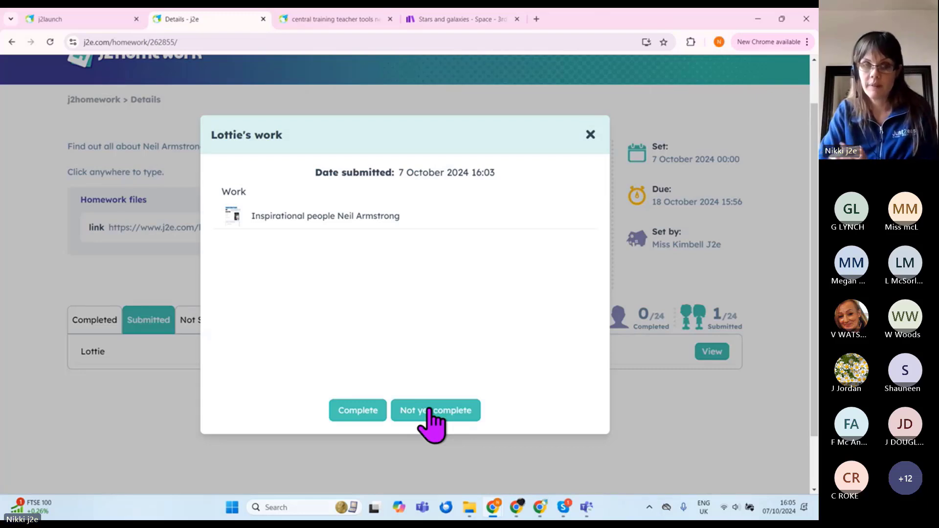
Step: Mark the homework complete and confirm it shows under Completed, not Submitted
click(358, 412)
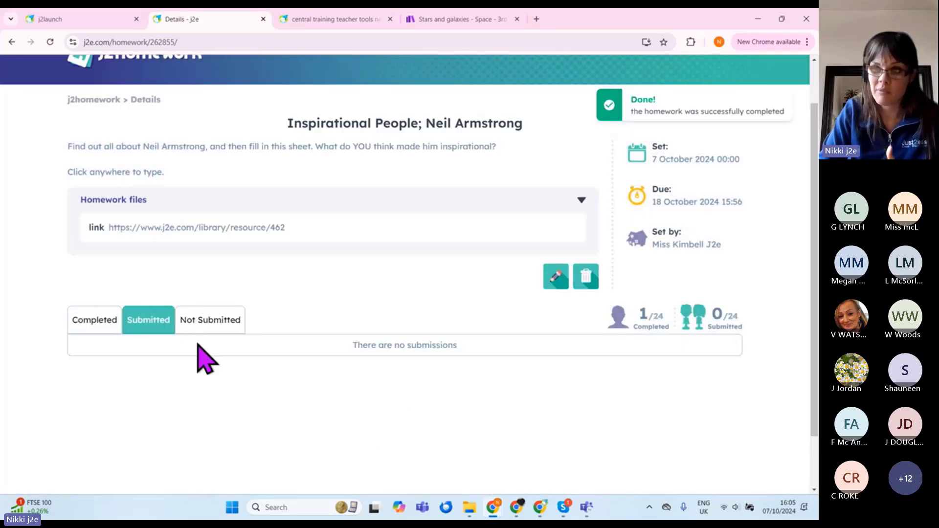
click(88, 324)
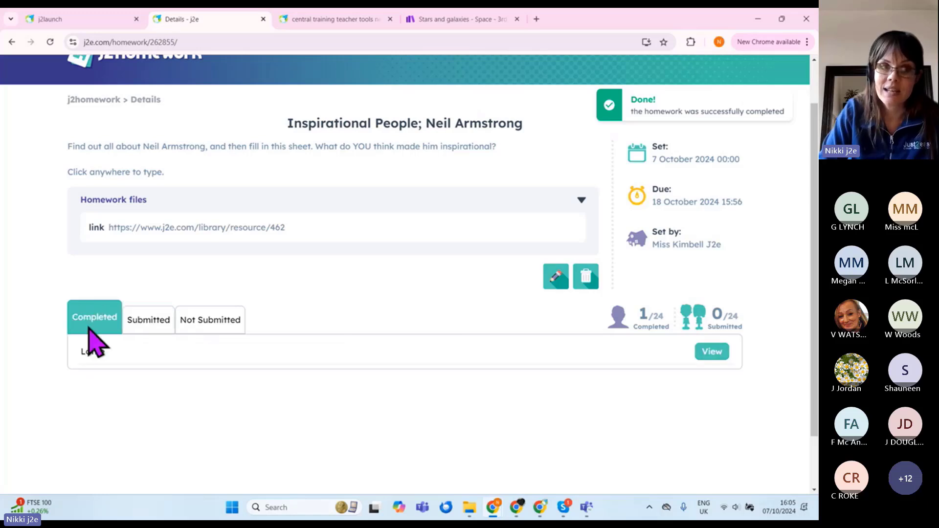
click(148, 325)
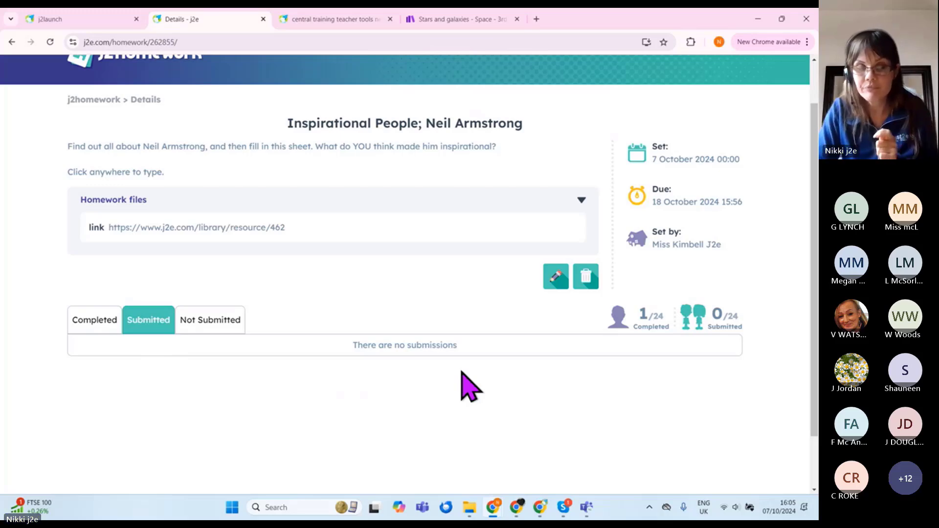
Step: Go through the Marking Homework and j2message training slides, then return to j2launch
click(337, 19)
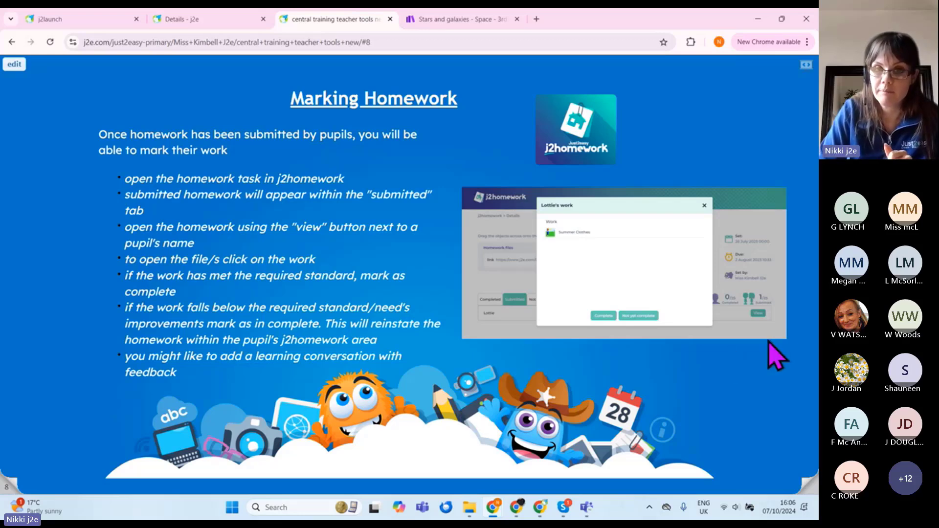
click(805, 486)
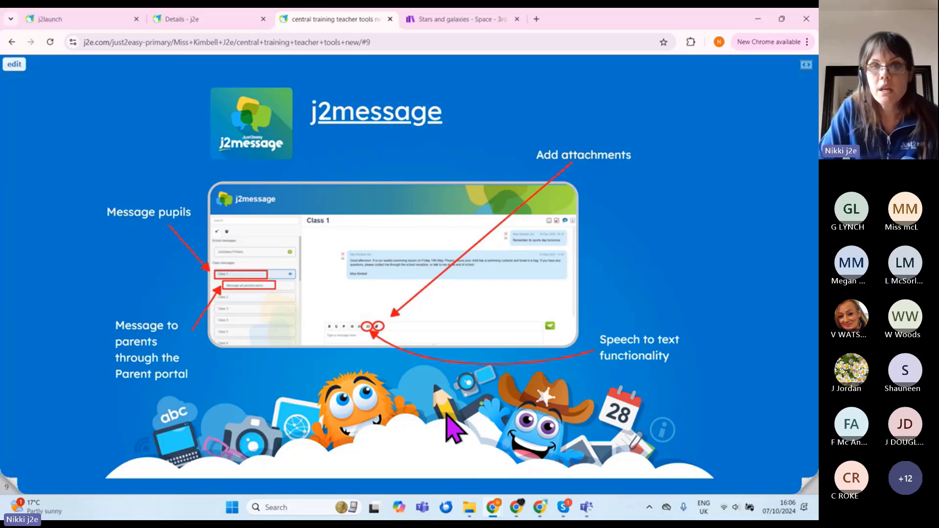
click(71, 19)
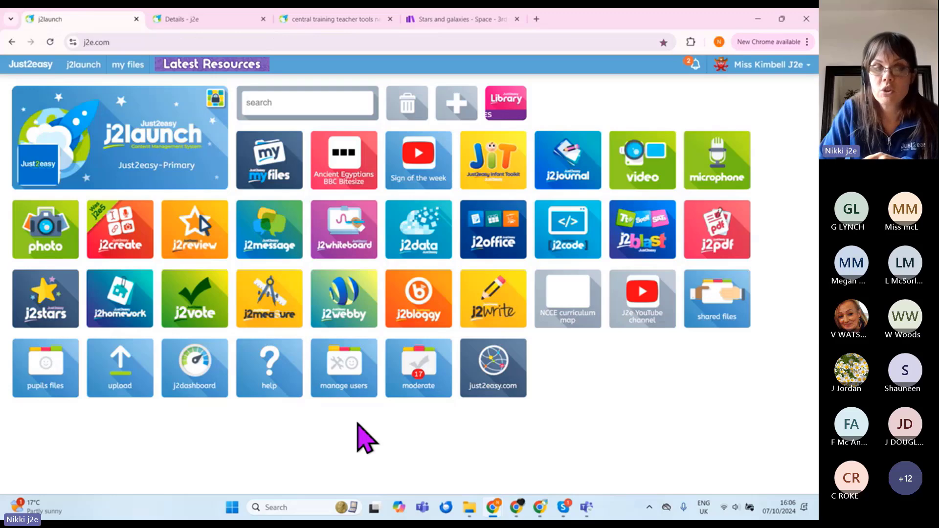
Step: Open j2message, view the Class 1 parents/carers messages, then browse the Class 1 conversation
click(260, 247)
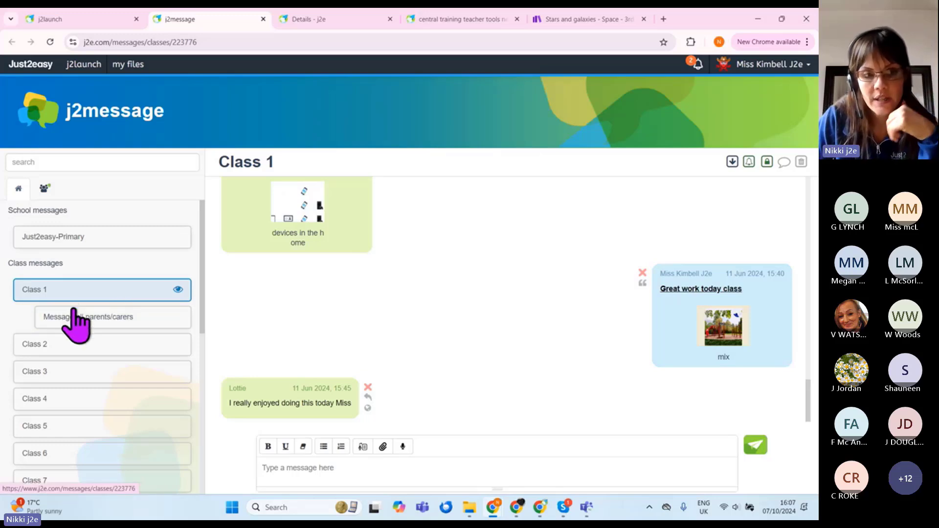
click(104, 318)
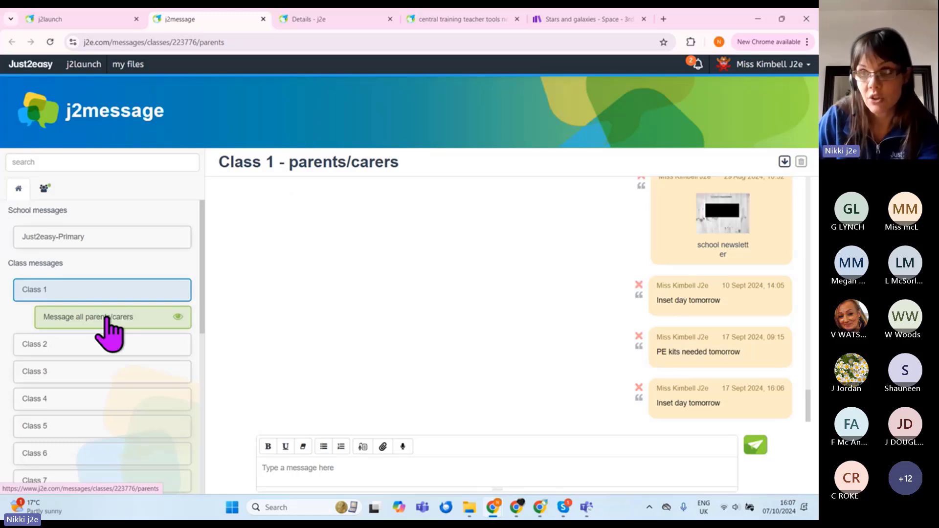
click(63, 291)
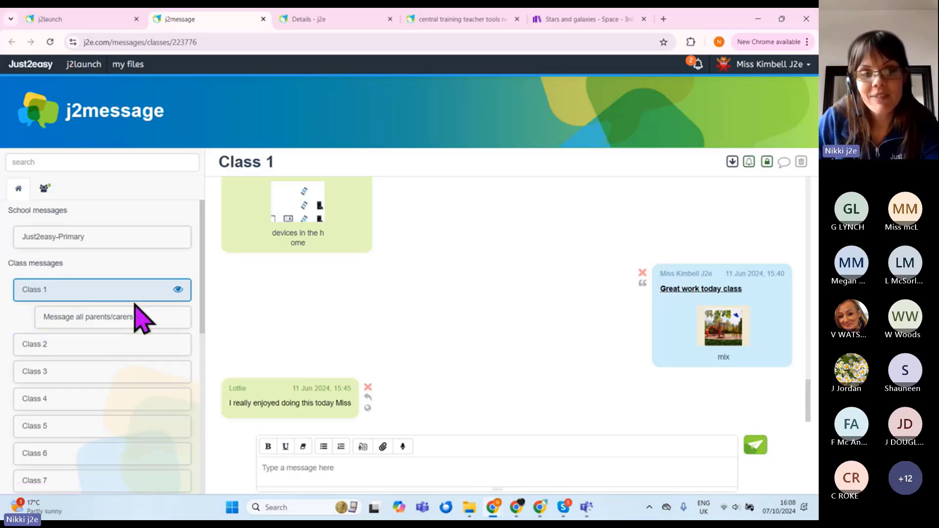
scroll(134, 314, down, 5)
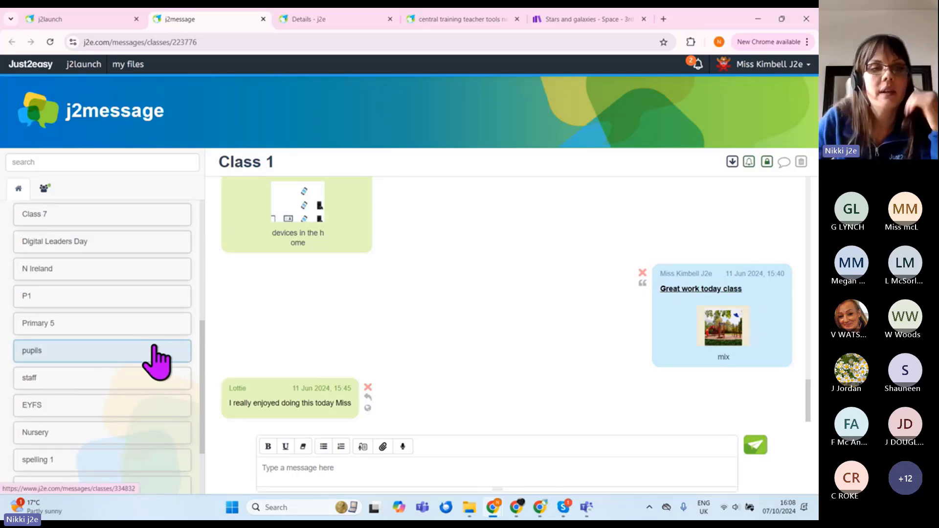
scroll(160, 296, down, 3)
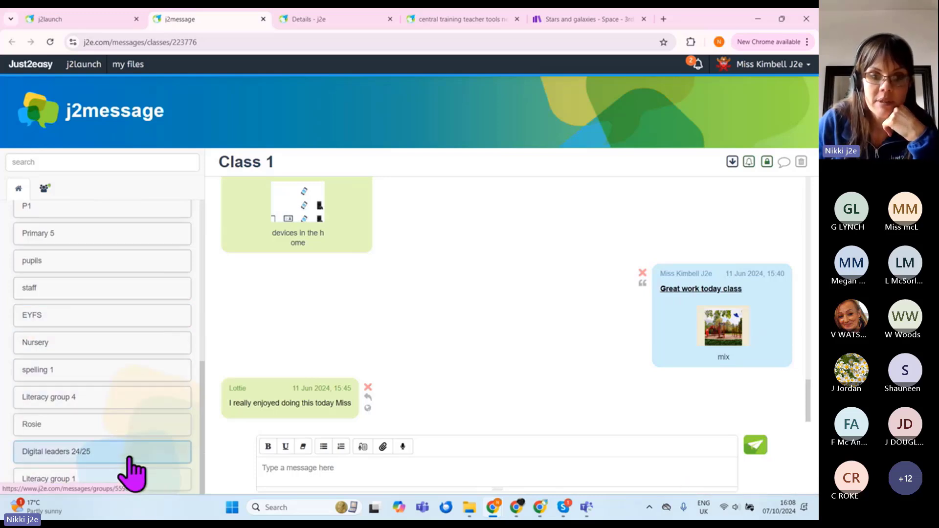
scroll(132, 469, up, 10)
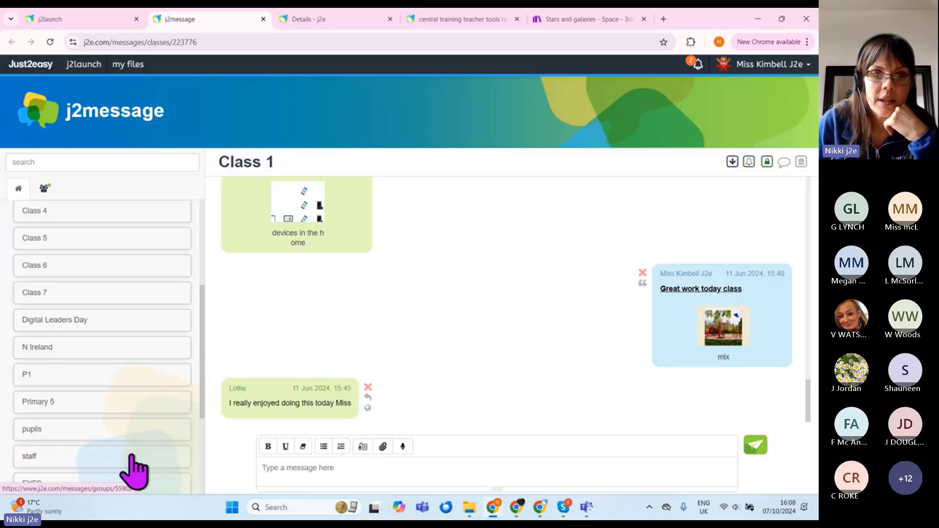
Step: Search users for a pupil by name, open their direct thread, then clear the search
click(45, 191)
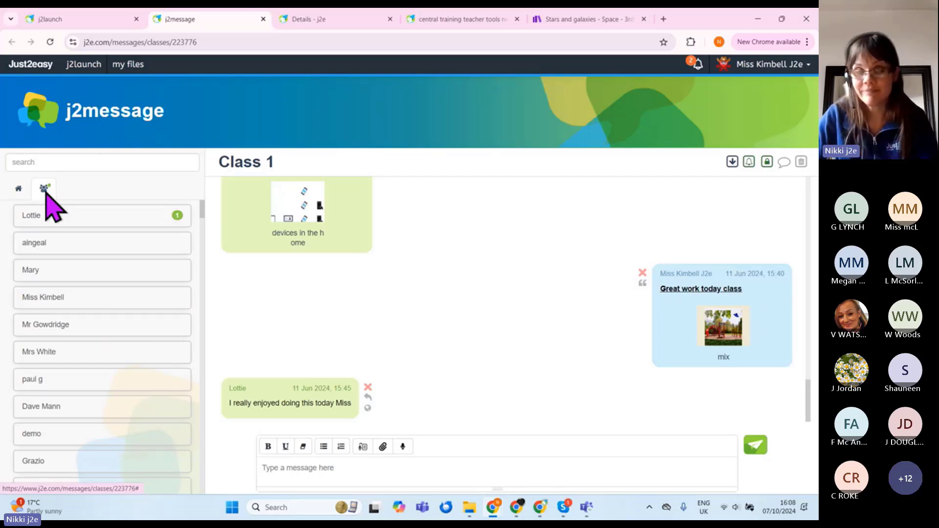
click(74, 166)
text(m)
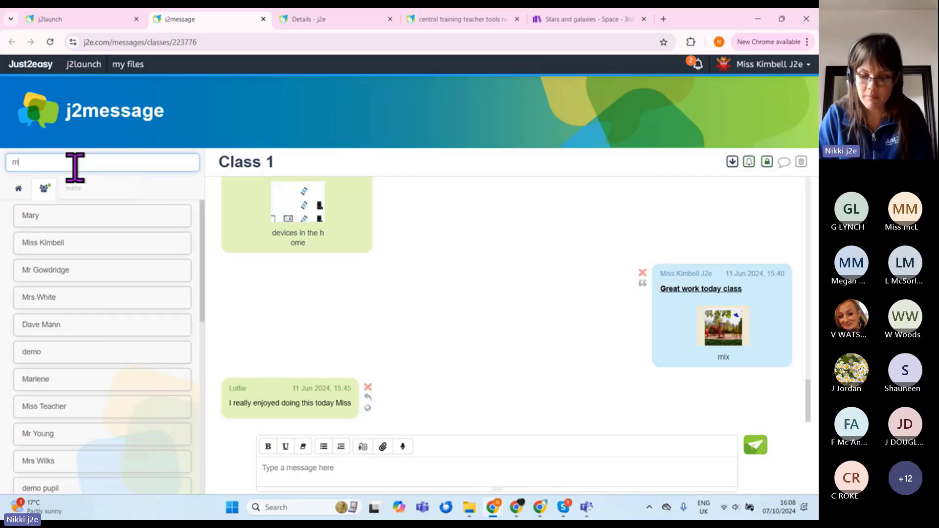
text(ary)
click(111, 215)
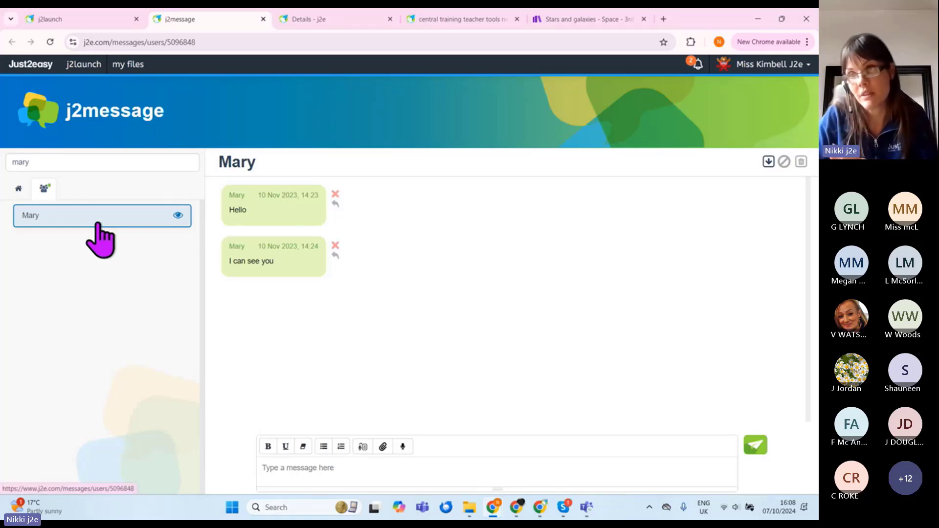
click(59, 165)
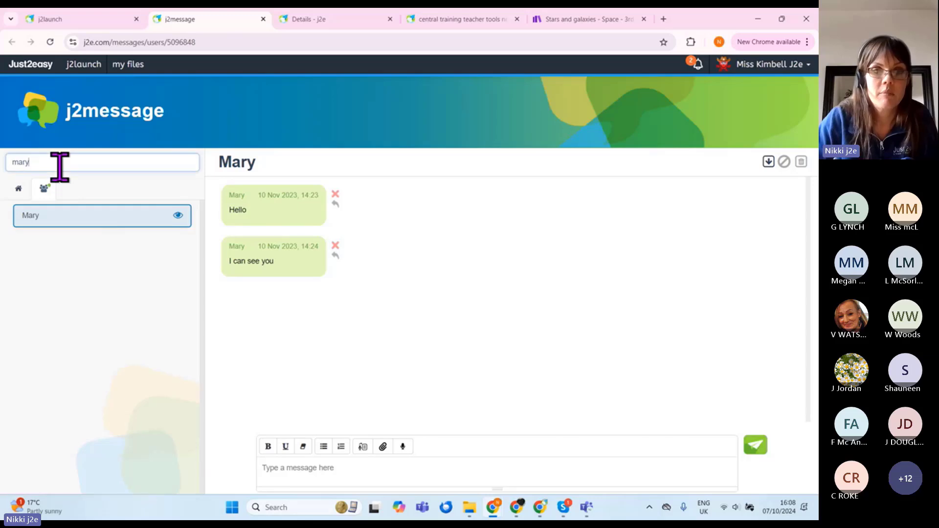
key(BackSpace)
key(BackSpace)
key(BackSpace)
key(BackSpace)
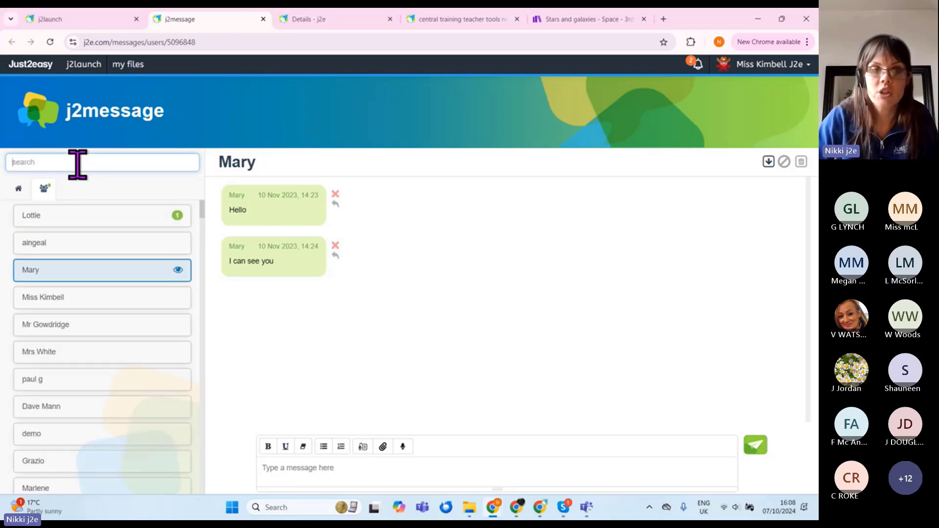
click(18, 188)
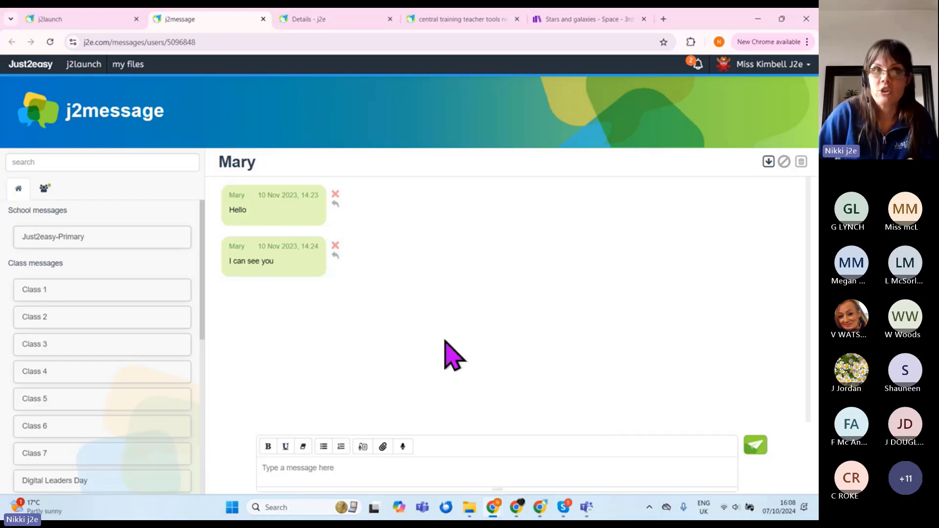
Step: Look over the j2dashboard school settings, then return to the j2message conversation
click(88, 23)
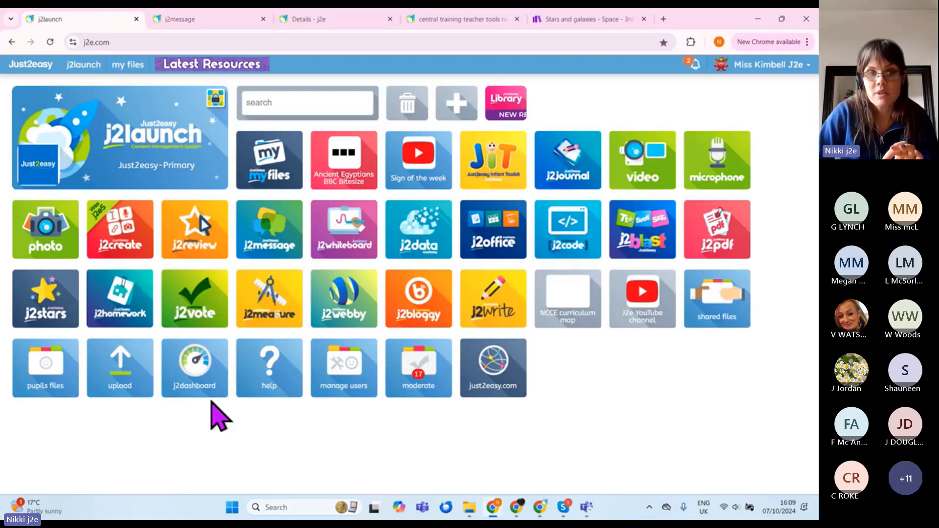
click(199, 370)
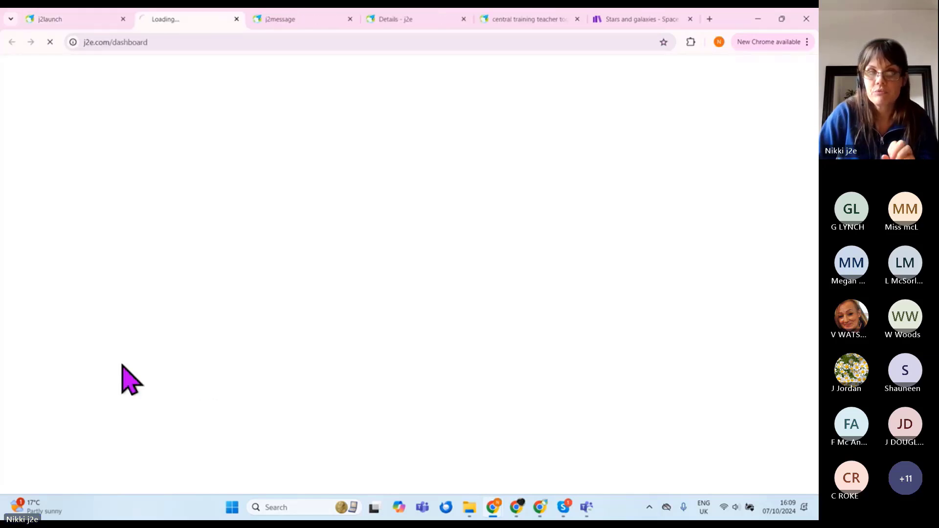
scroll(107, 294, down, 4)
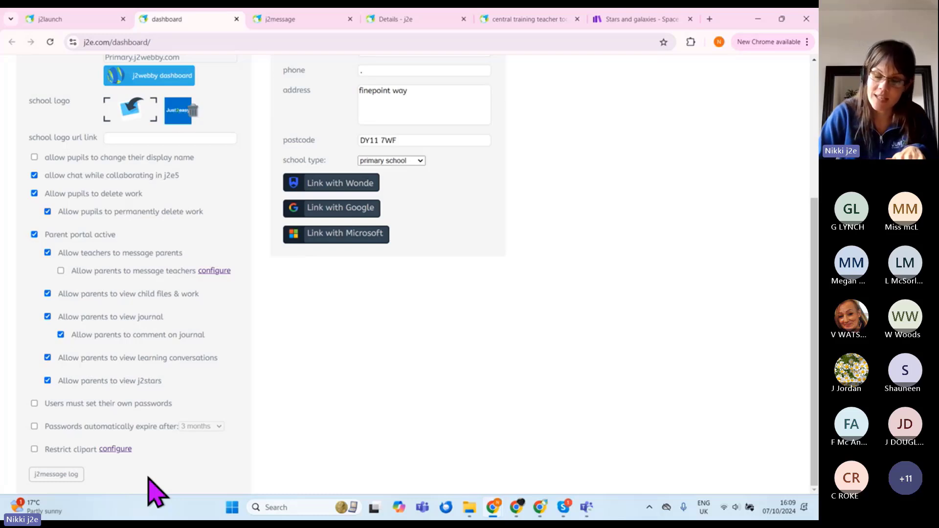
click(283, 21)
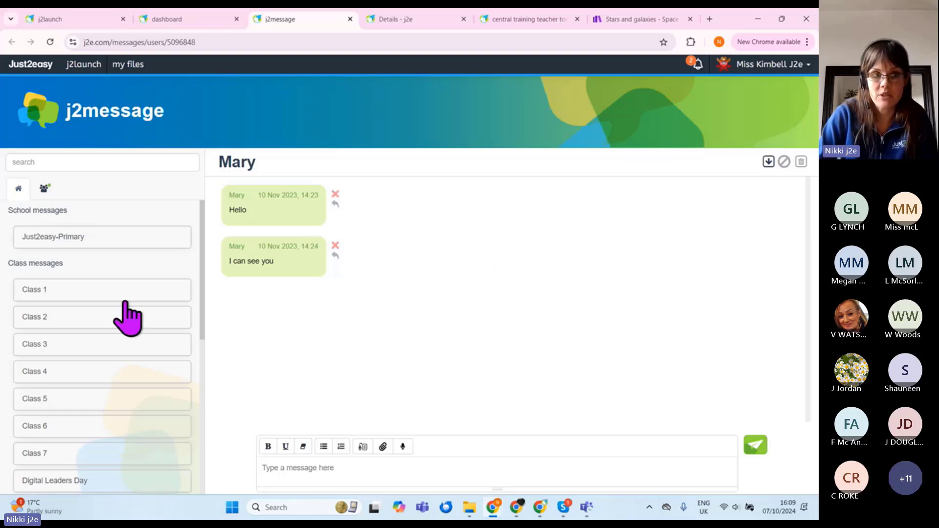
Step: Open the Class 1 conversation and toggle its notifications off and back on
click(88, 294)
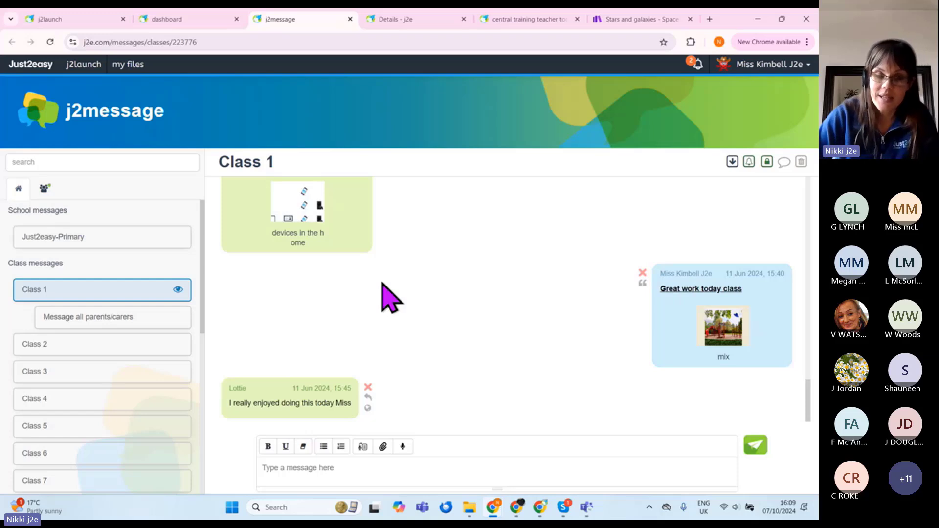
click(421, 469)
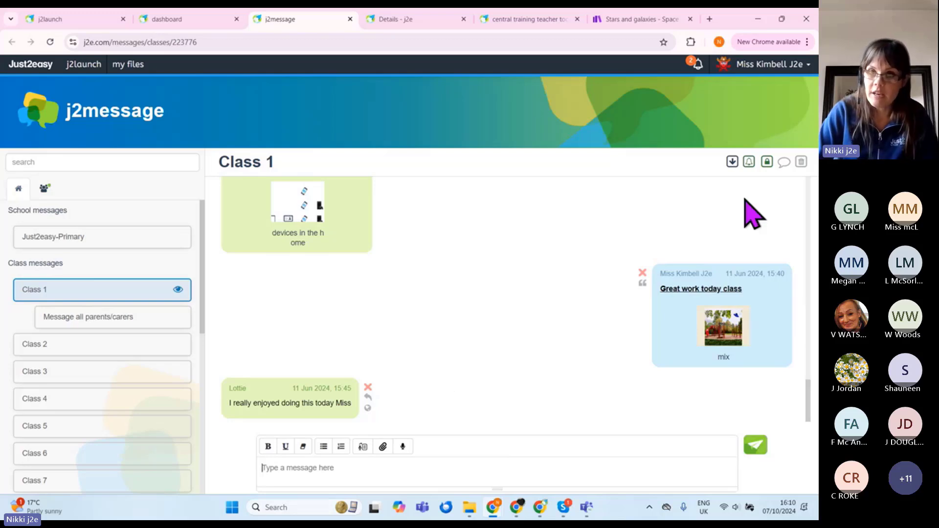
click(751, 166)
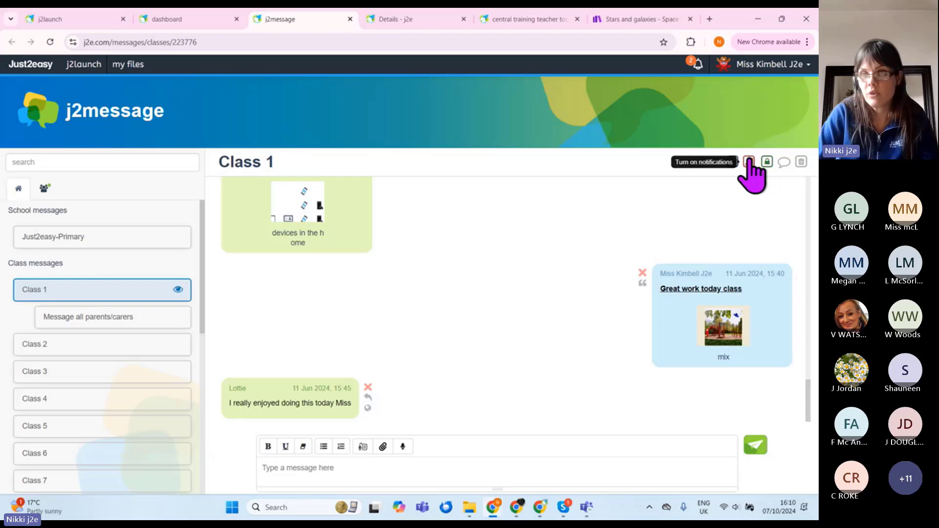
click(748, 162)
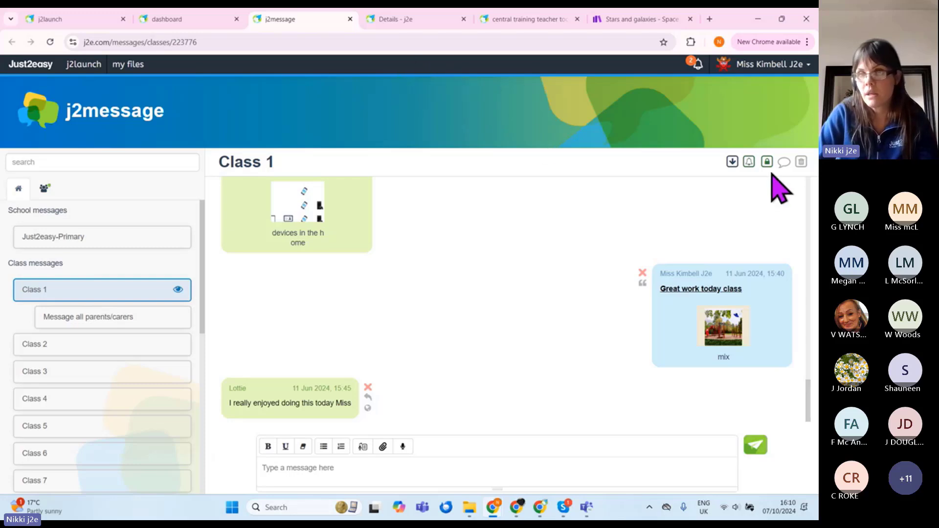
scroll(772, 186, up, 5)
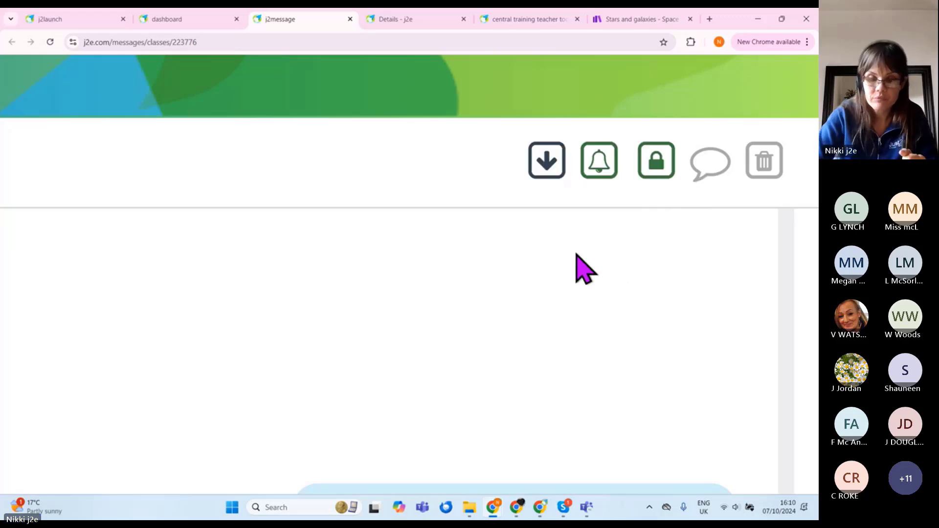
scroll(582, 268, down, 10)
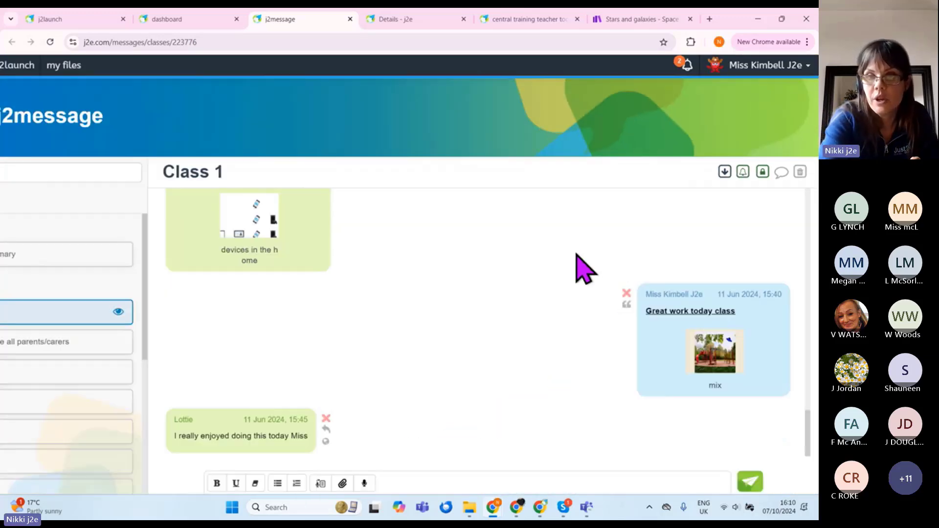
Step: Send 'PE kits tomorrow please class' to Class 1, correcting the misspelled 'tomorrow'
click(520, 464)
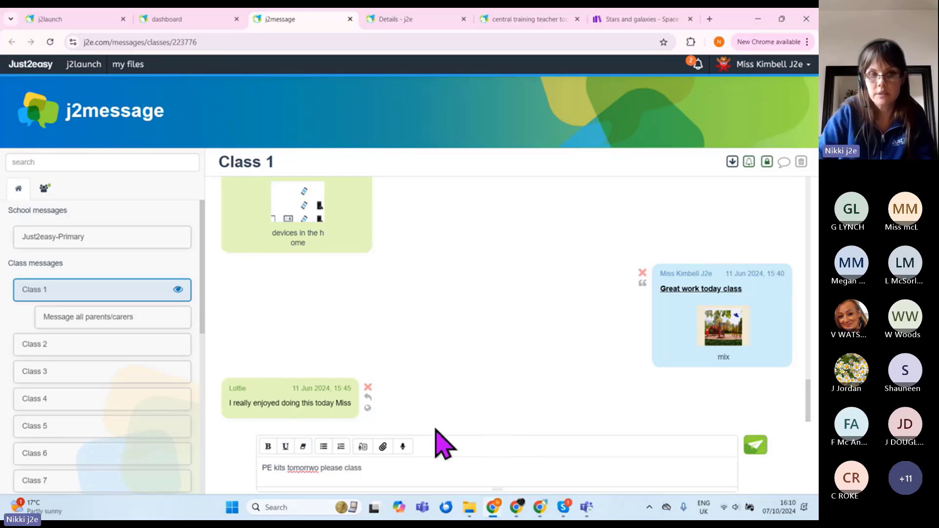
right_click(299, 469)
click(351, 278)
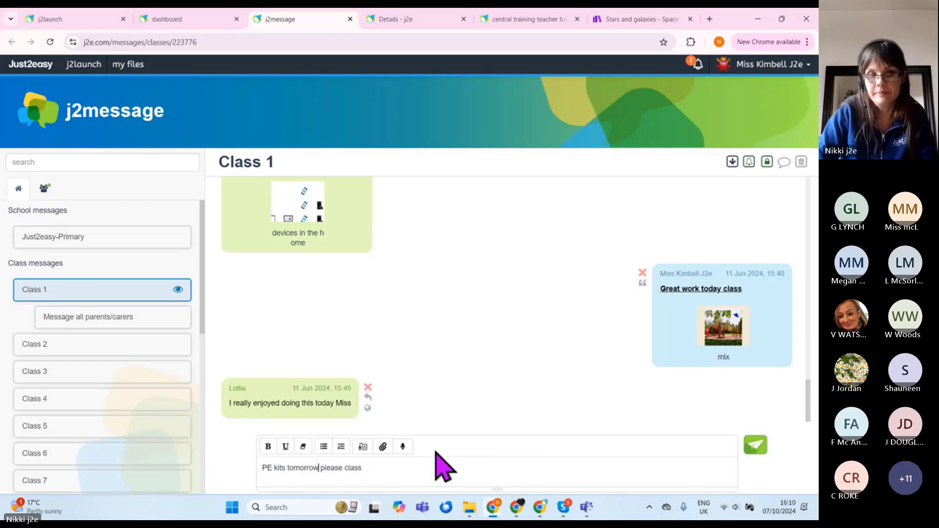
click(756, 446)
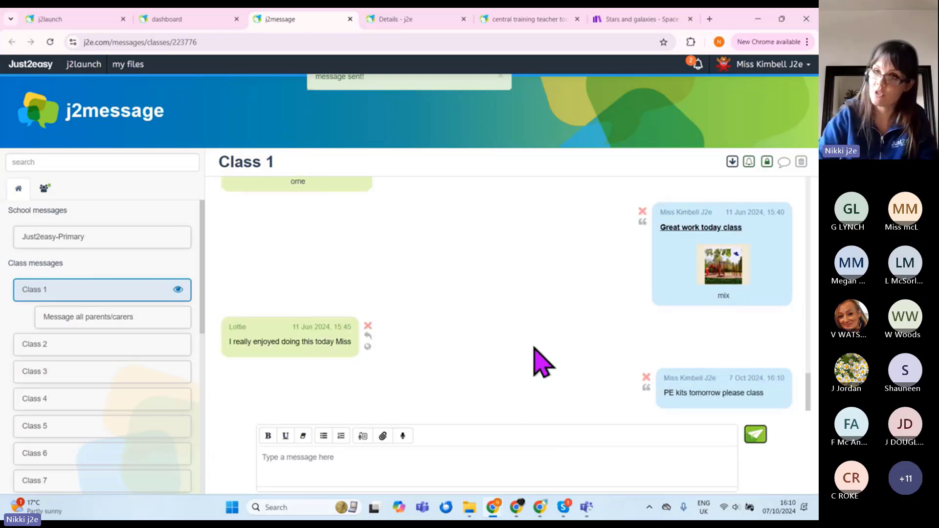
Step: Check the teacher's notifications, then switch to the pupil's j2launch window and open its notifications
click(698, 62)
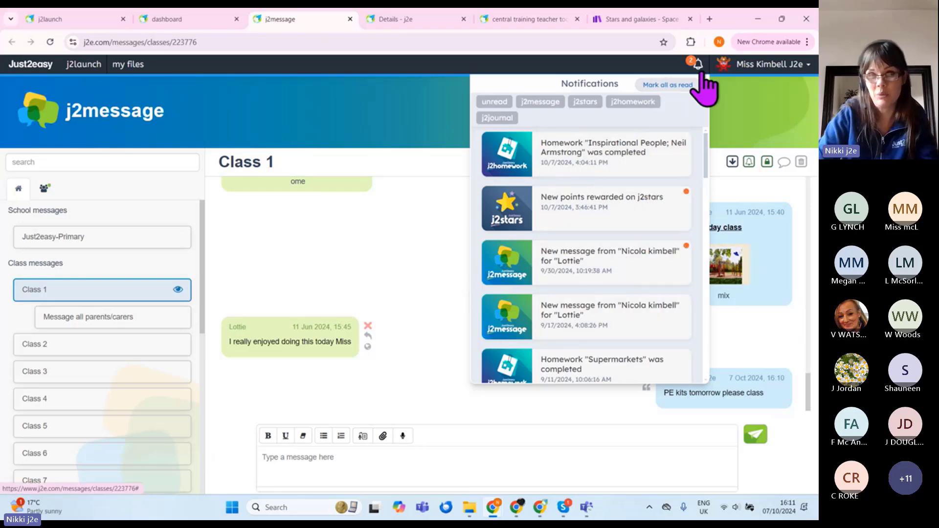
click(434, 300)
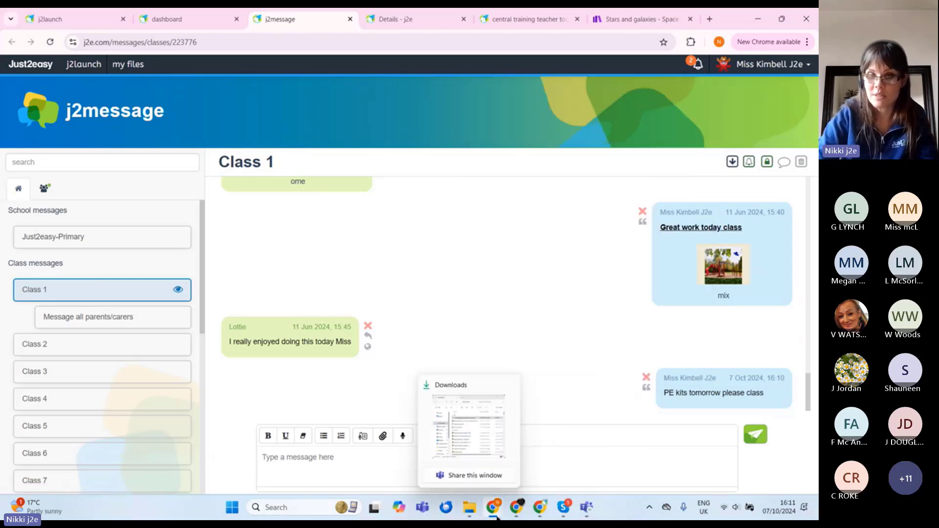
mouse_move(514, 510)
click(587, 458)
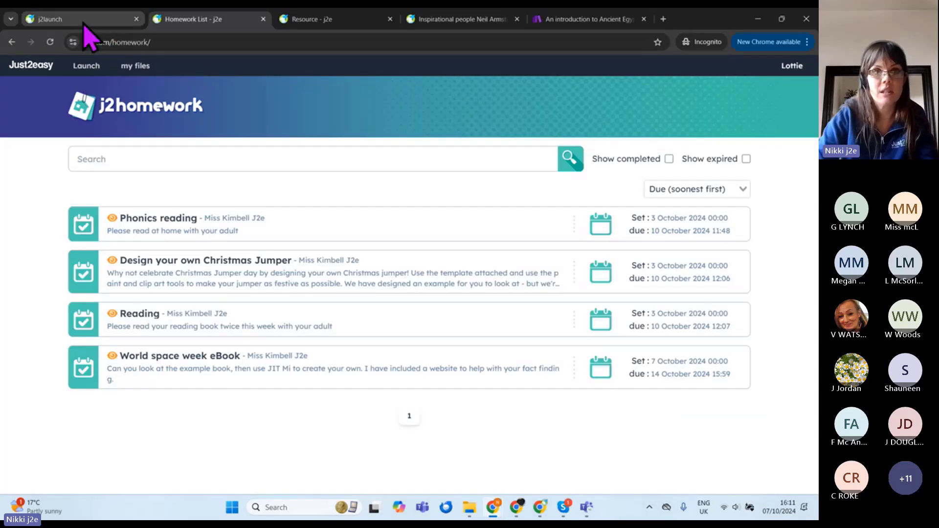
click(84, 21)
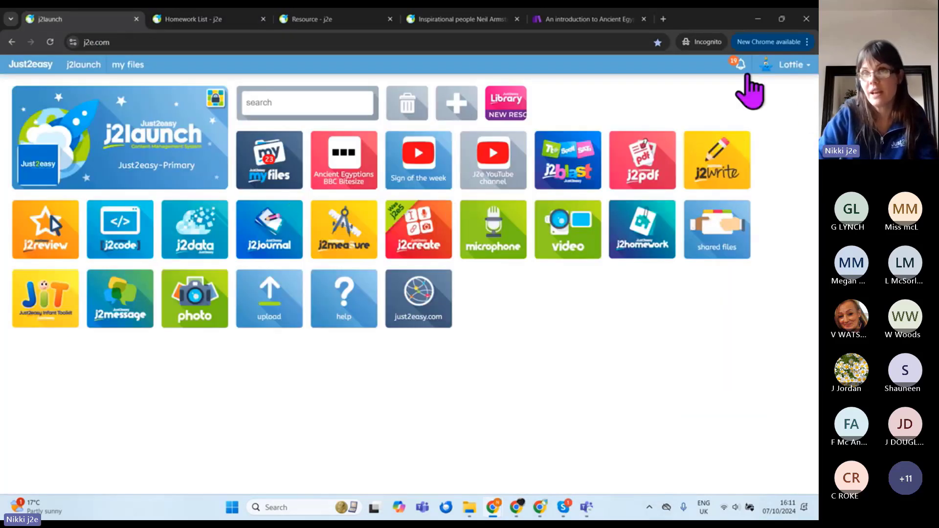
click(741, 66)
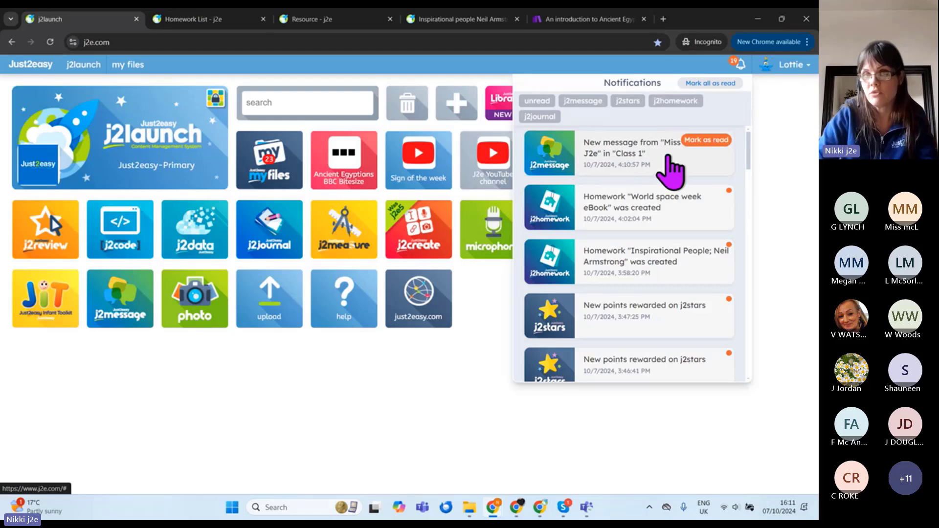
Step: Open the new Class 1 message notification as the pupil, then hide the pupil's window
click(673, 175)
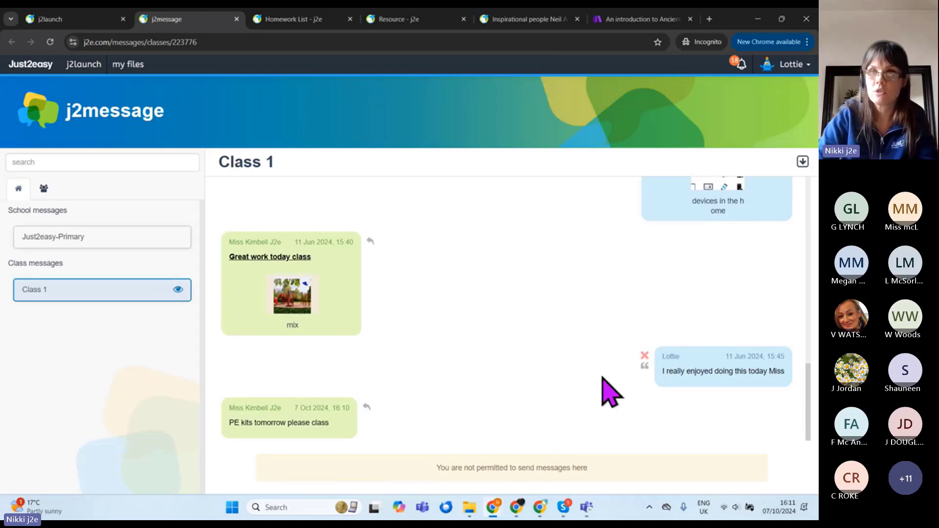
click(757, 19)
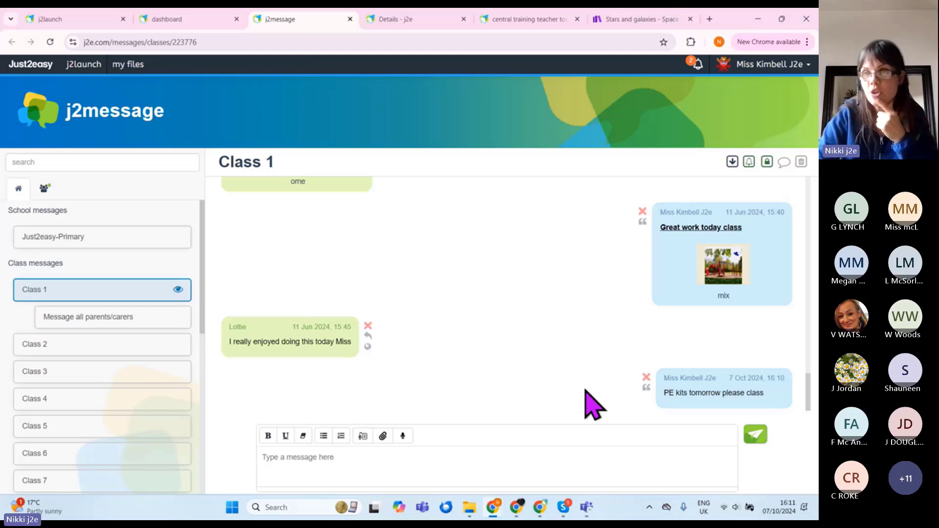
Step: Try toggling the Class 1 pupil message privacy padlock, reloading the page in between
click(766, 165)
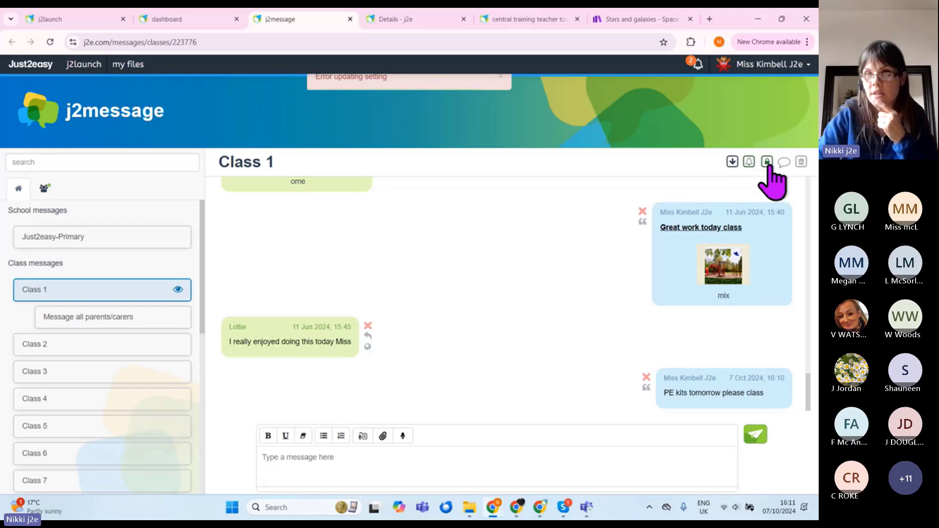
click(766, 163)
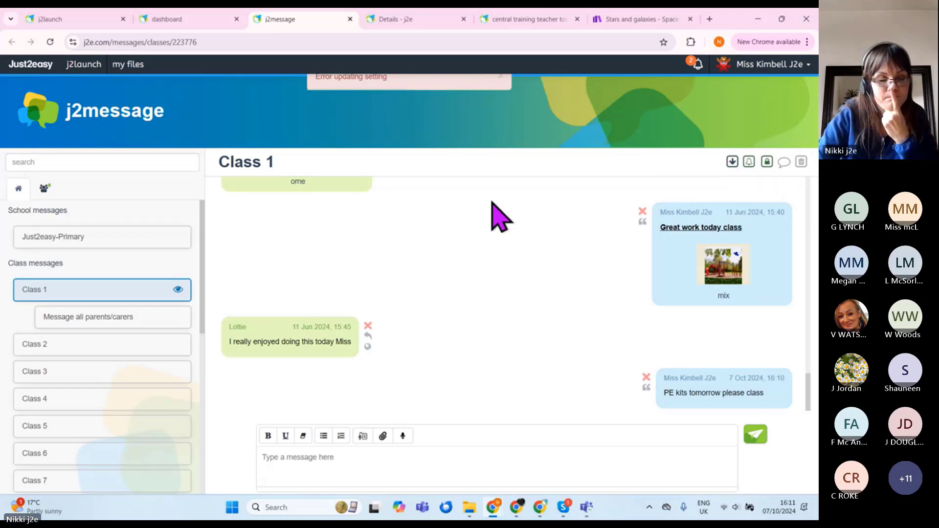
click(50, 42)
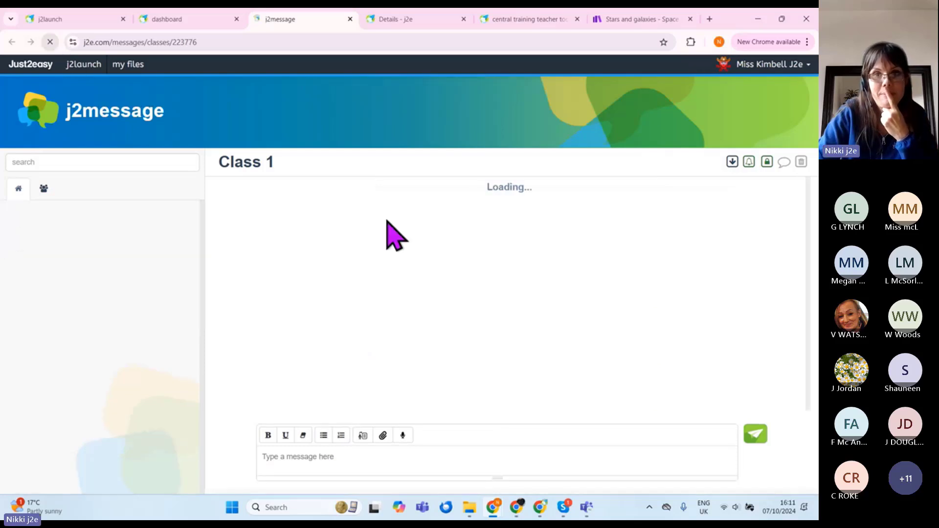
click(765, 163)
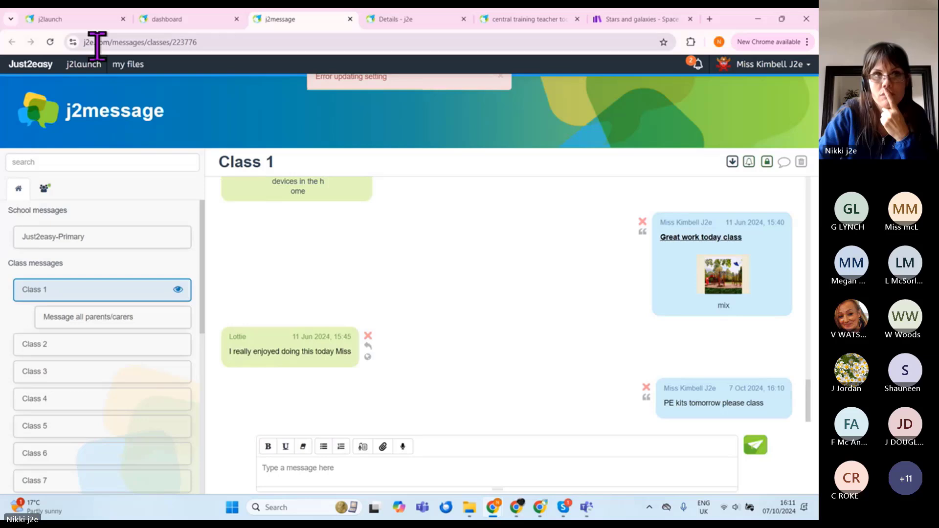
Step: Close the homework details and j2message tabs, then reopen j2message from j2launch
click(192, 19)
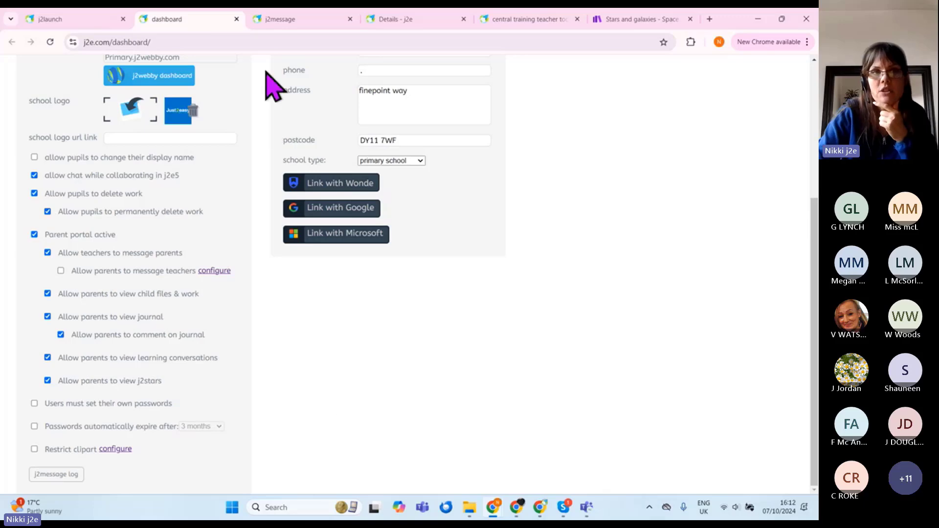
click(384, 22)
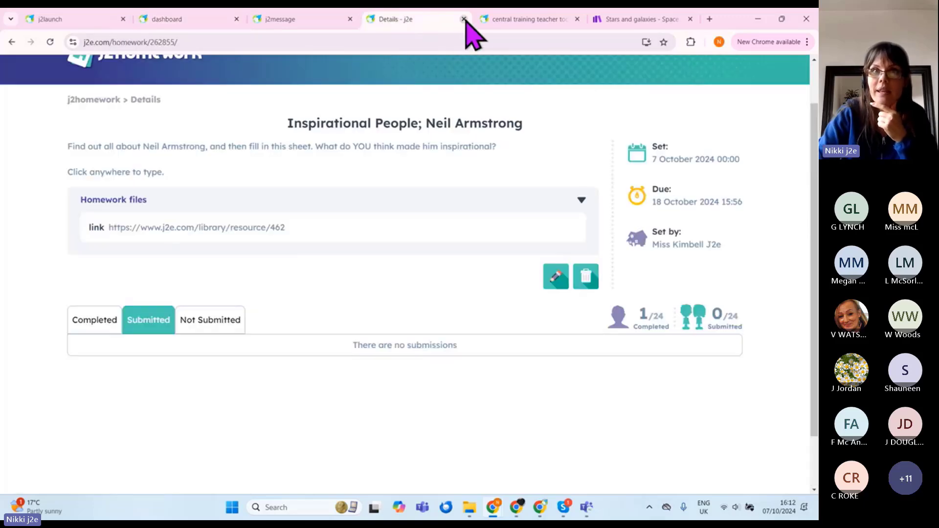
click(464, 19)
click(310, 19)
click(350, 19)
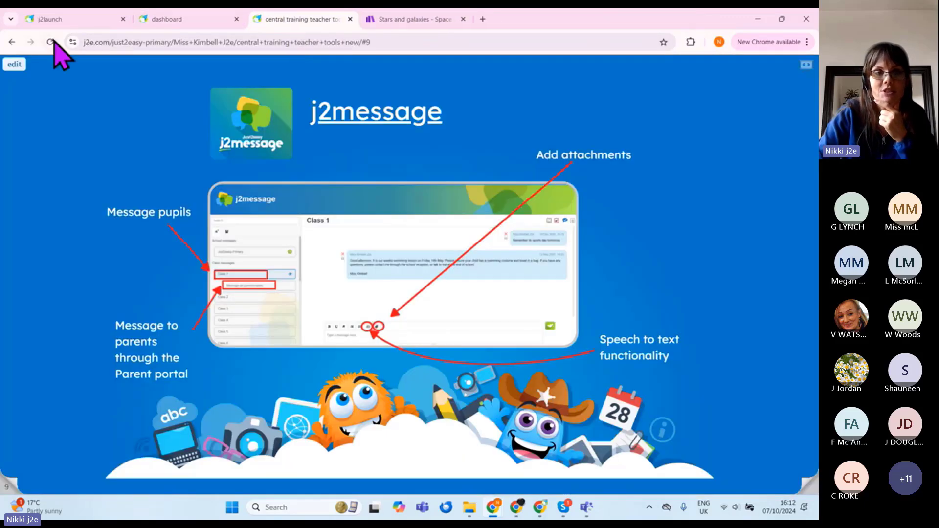
click(55, 19)
click(260, 235)
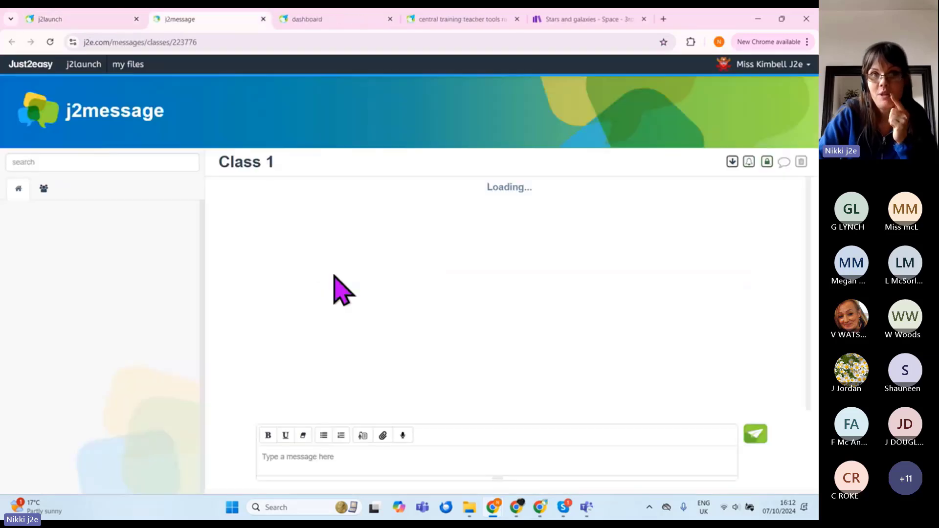
click(767, 162)
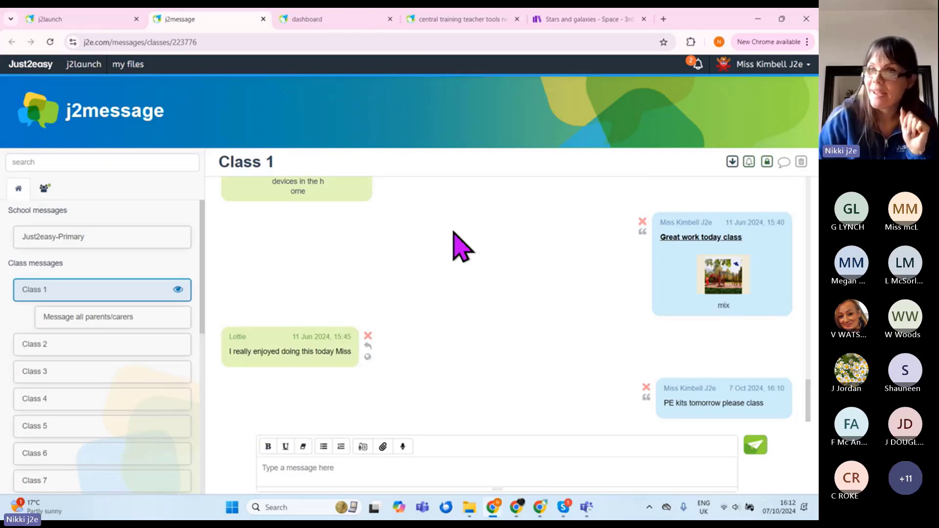
click(136, 377)
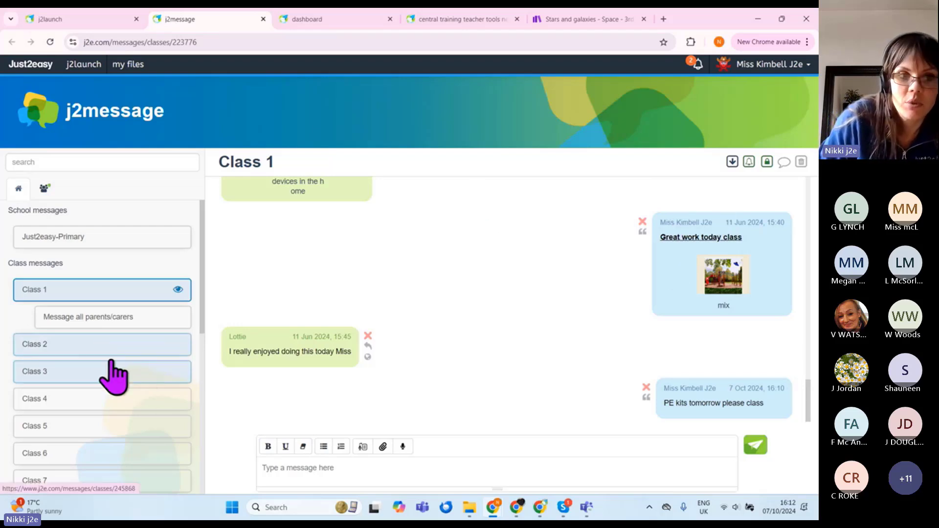
click(119, 346)
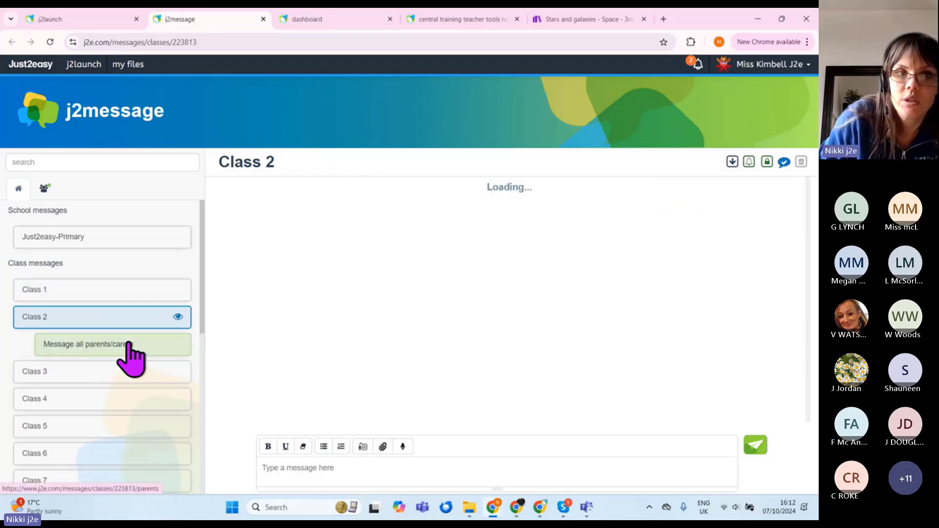
click(767, 162)
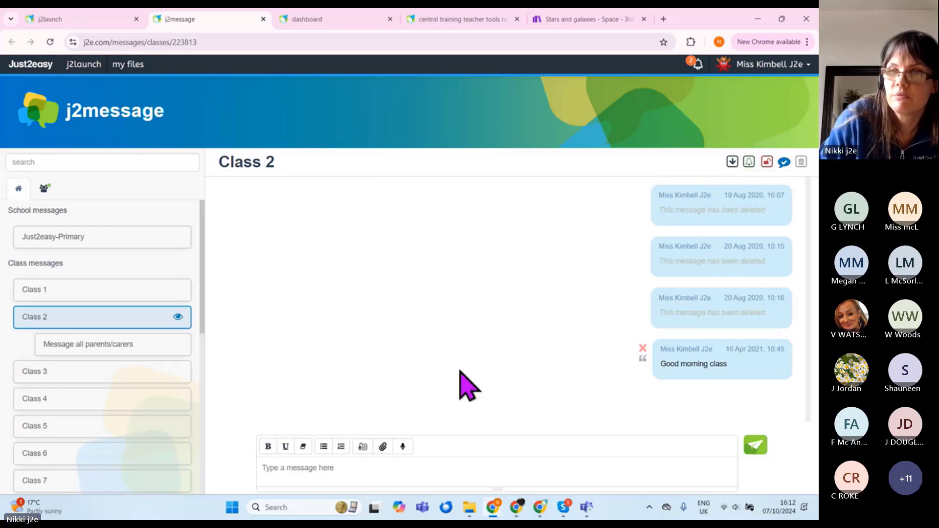
click(90, 289)
click(766, 163)
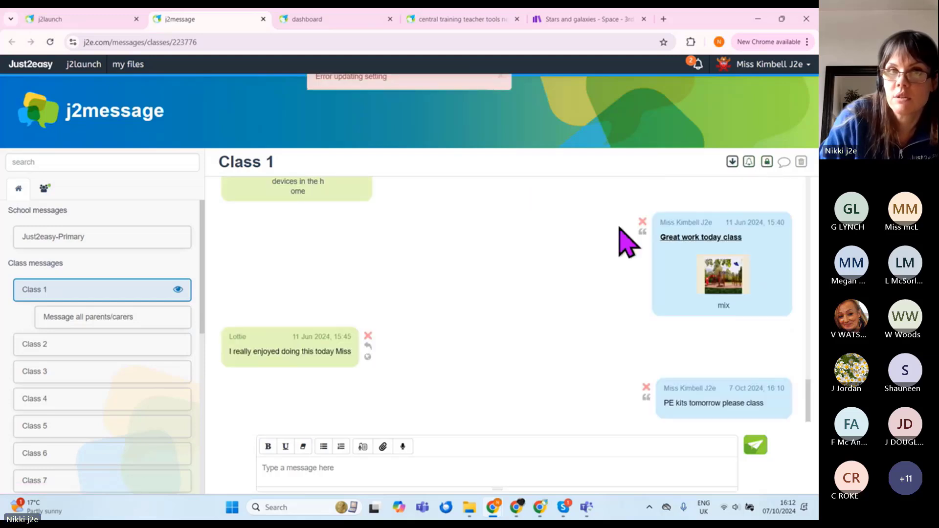
click(95, 353)
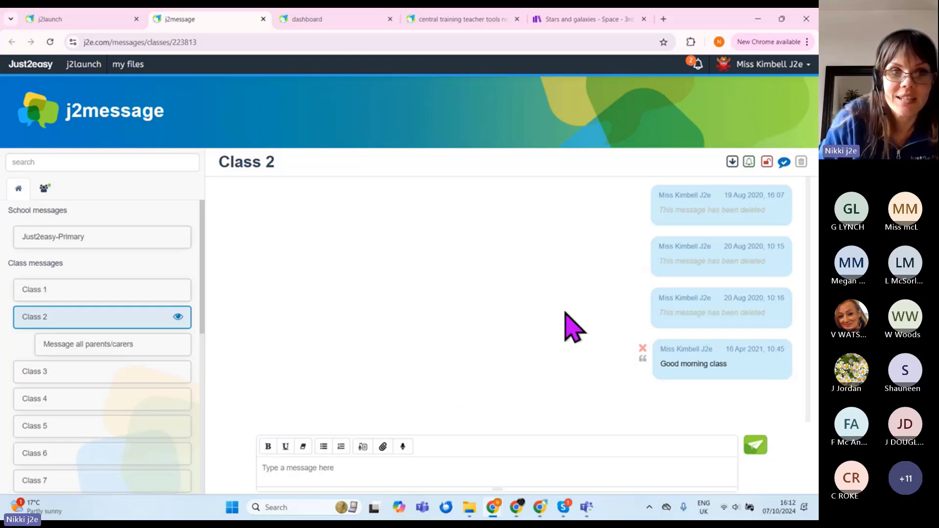
scroll(110, 394, down, 4)
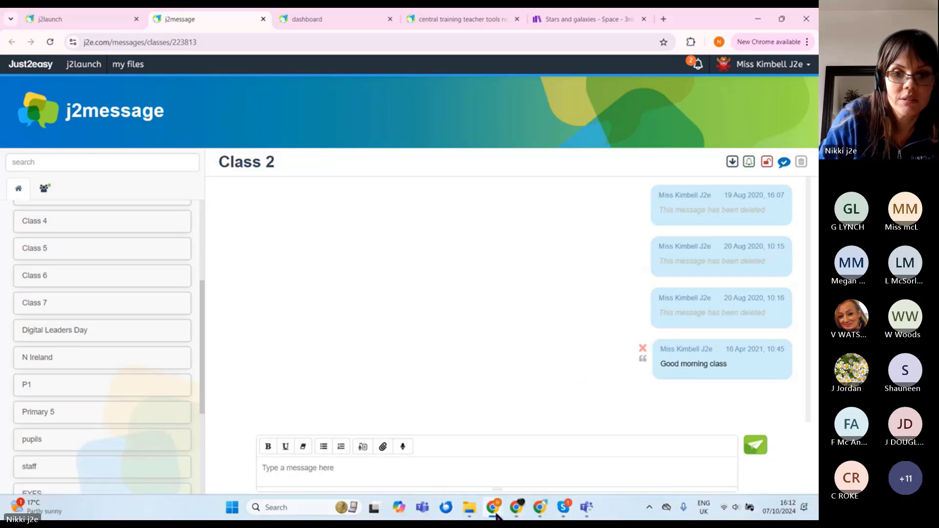
Step: Glance at the pupil's window, then reopen the teacher's Class 1 conversation
mouse_move(497, 514)
click(600, 455)
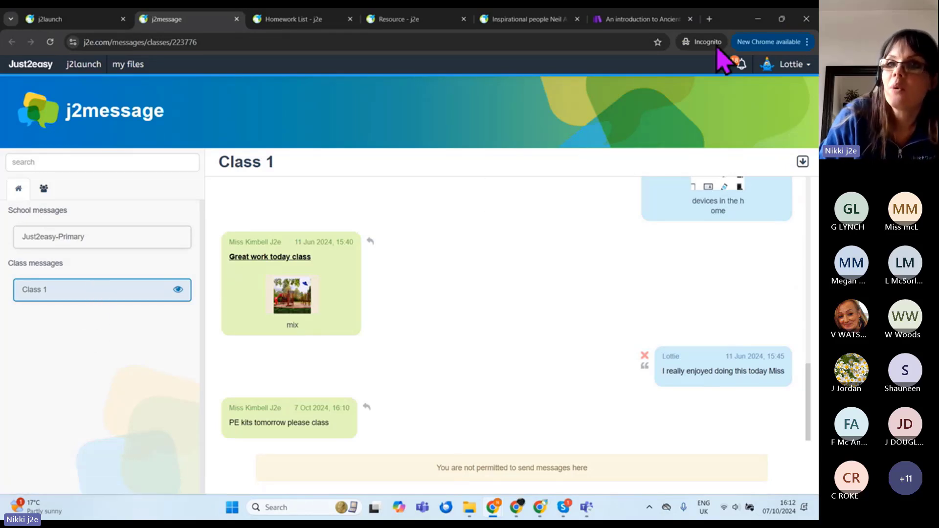
click(758, 20)
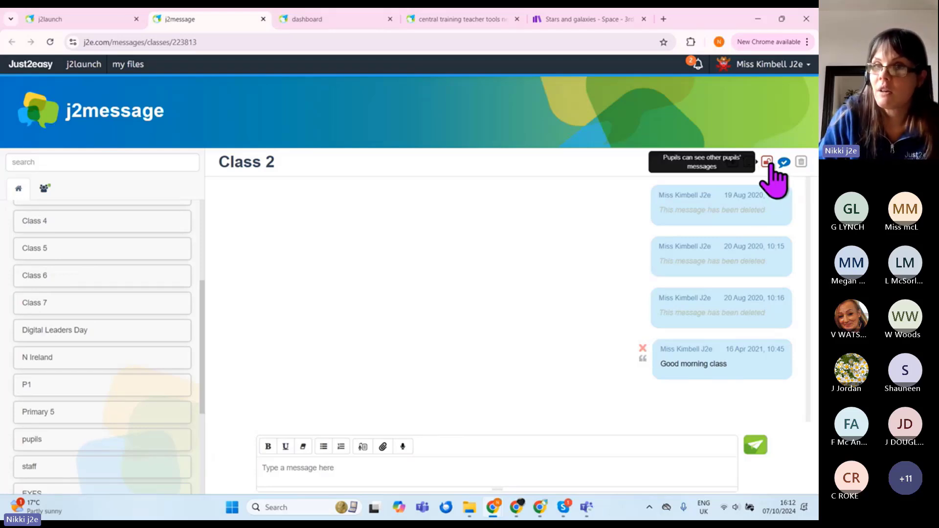
scroll(73, 279, up, 4)
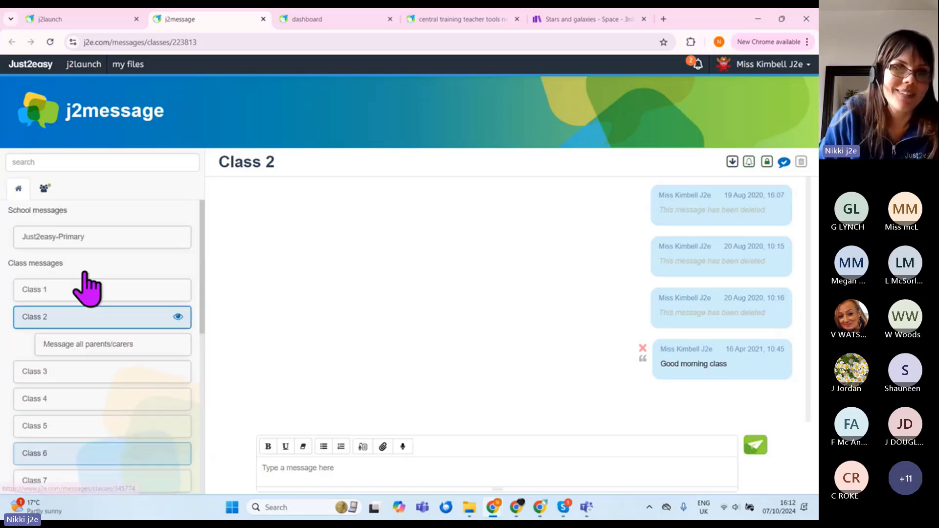
click(69, 291)
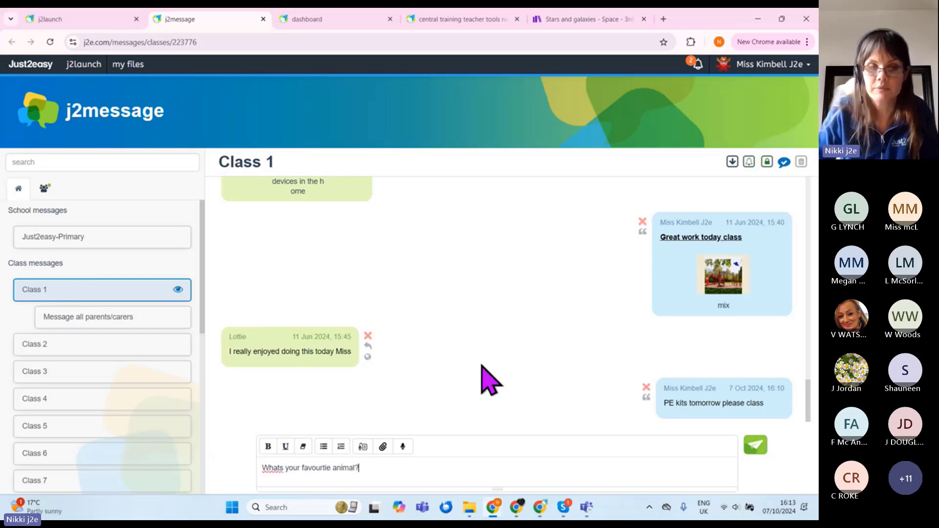
Step: Send 'Whats your favourtie animal?', confirm in the pupil's Class 1 view that replying is blocked
click(753, 448)
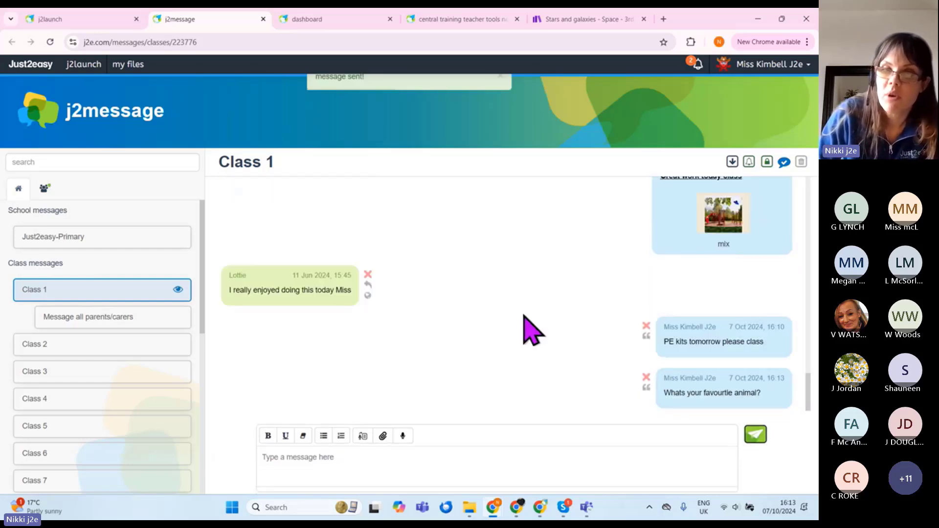
mouse_move(480, 517)
click(604, 455)
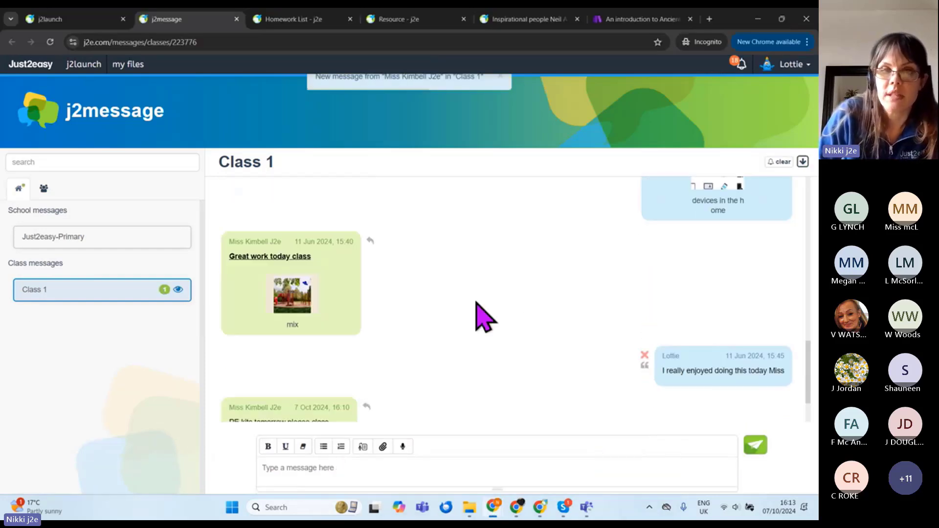
click(98, 296)
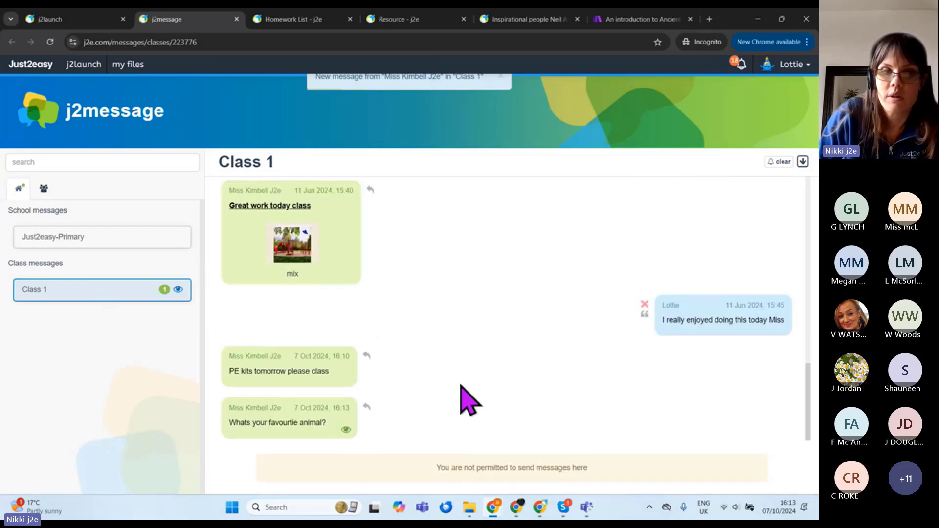
click(366, 407)
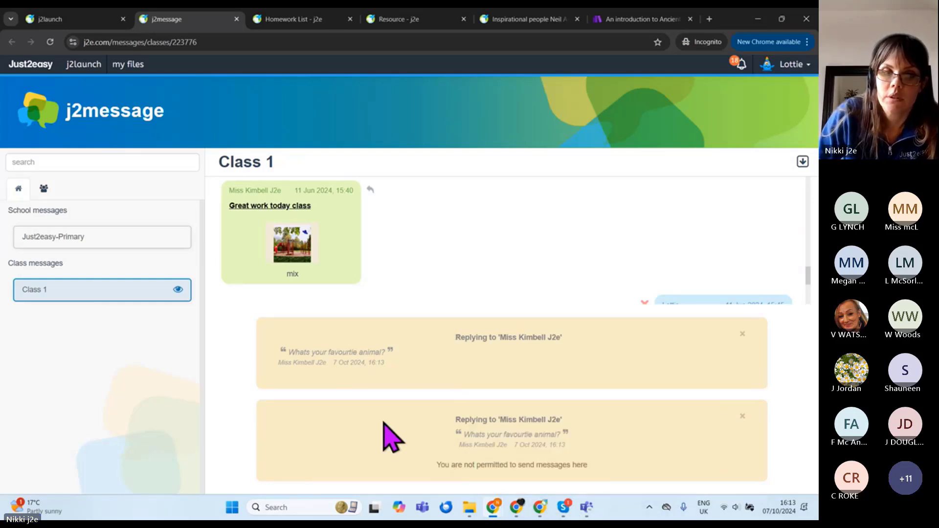
scroll(546, 248, down, 3)
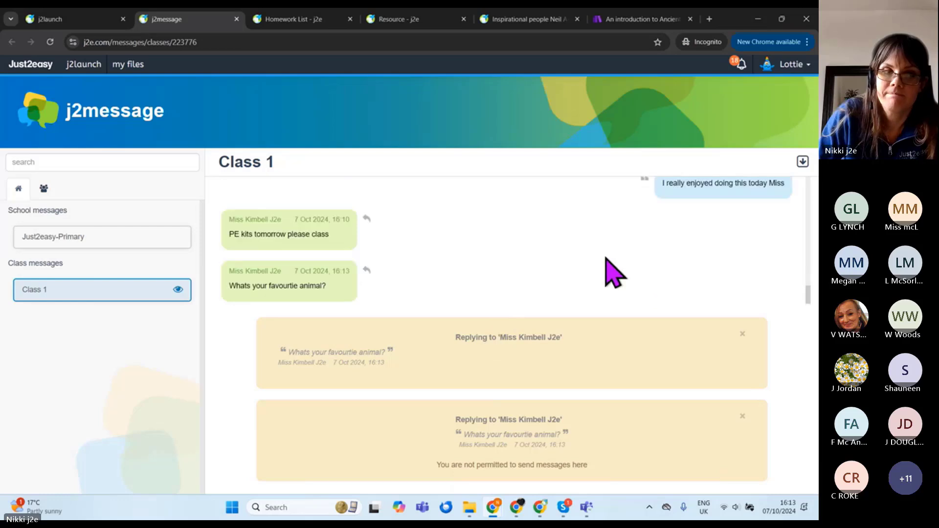
mouse_move(492, 506)
click(394, 437)
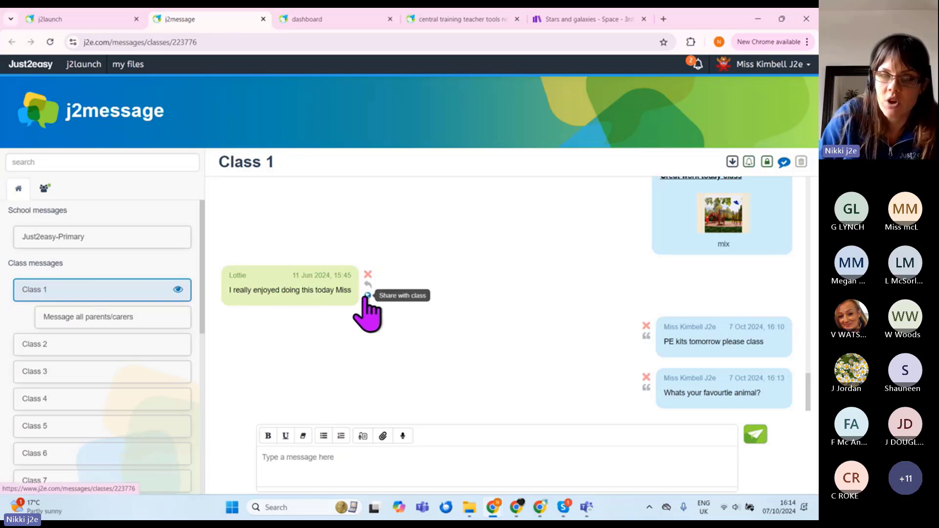
click(368, 296)
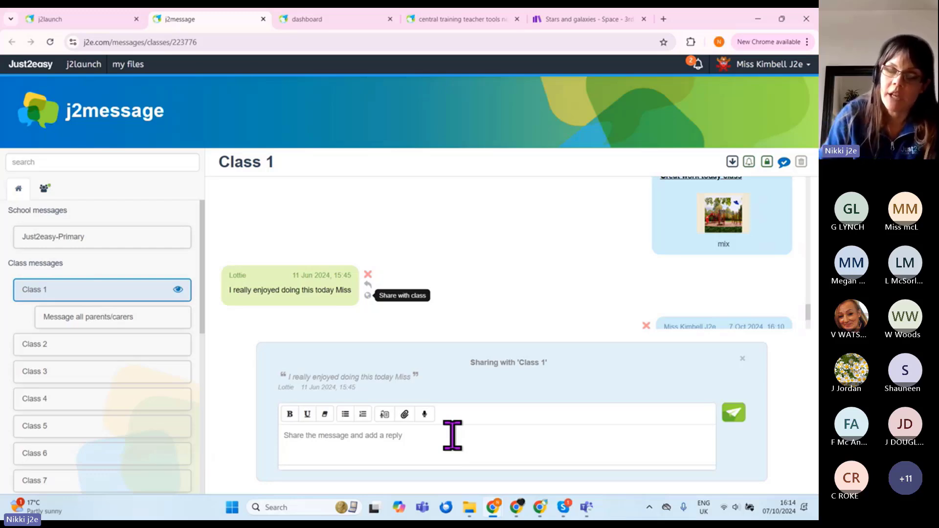
click(741, 359)
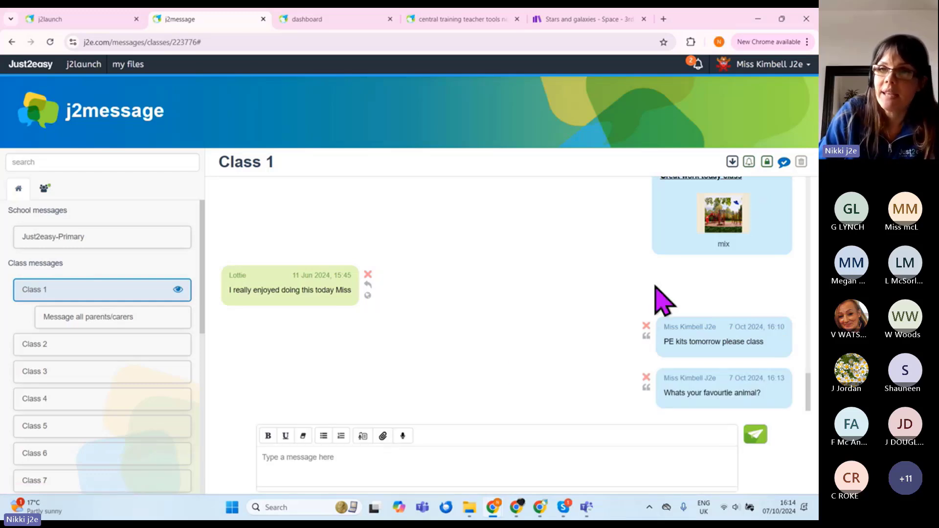
Step: Unlock Class 1 so pupils see each other's messages, then return to the j2message slide
click(767, 163)
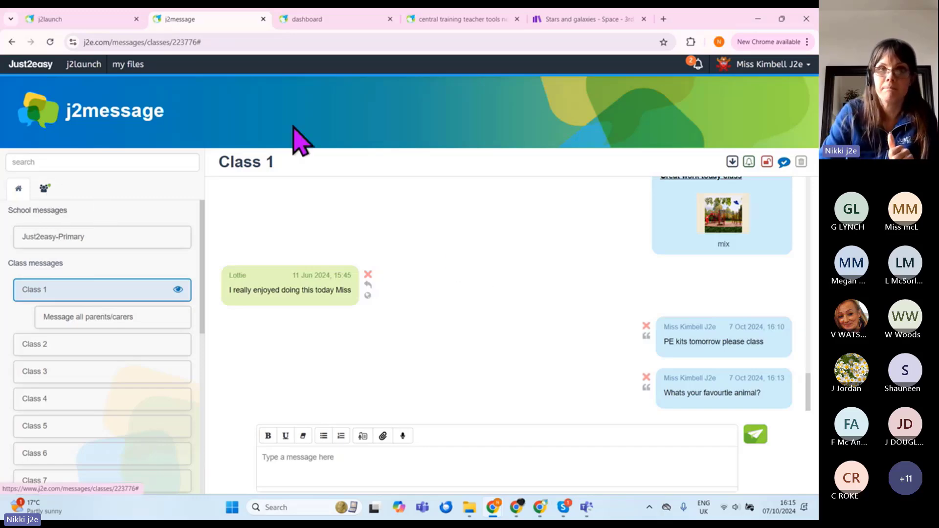
click(447, 20)
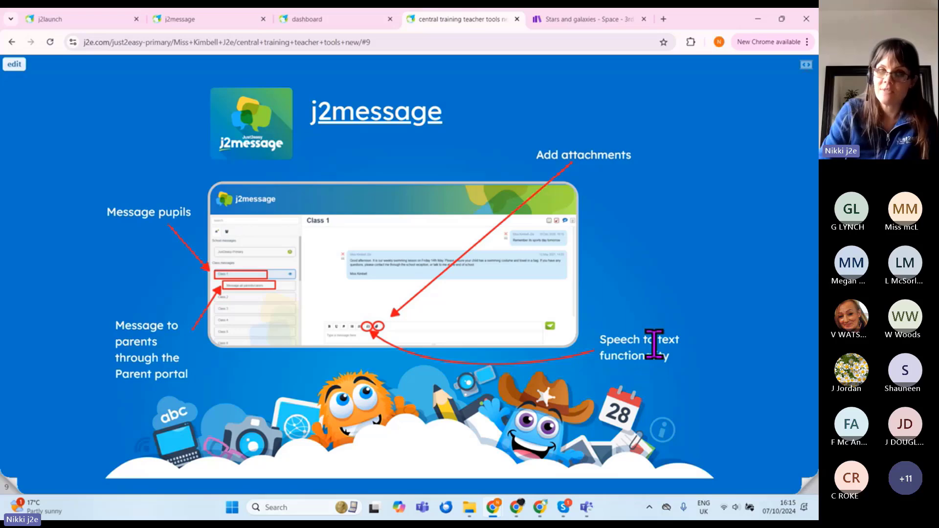
Step: Advance the training presentation from the j2message slide to the j2pdf slide
click(224, 22)
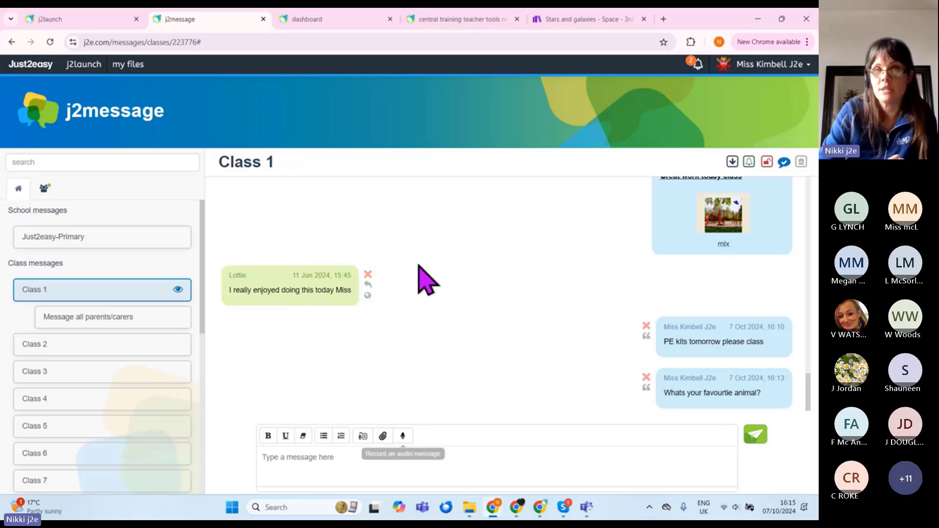
click(427, 20)
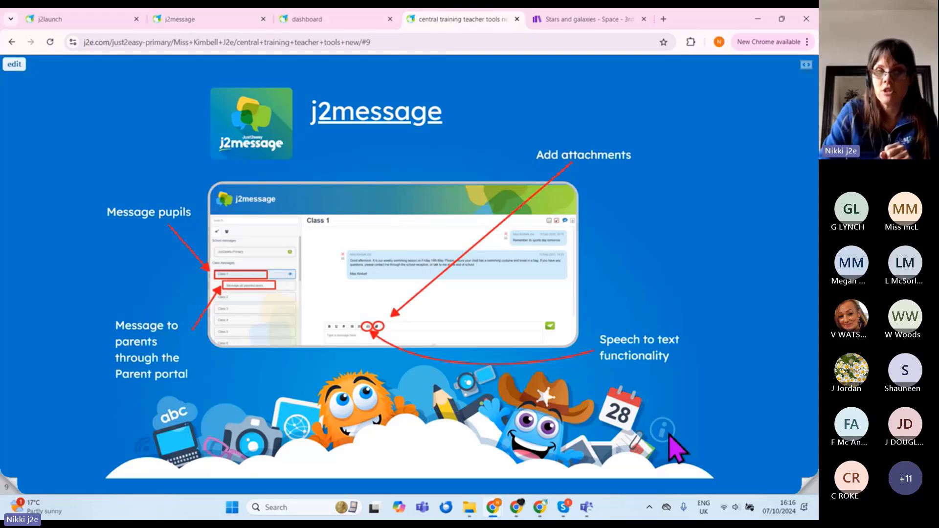
click(803, 491)
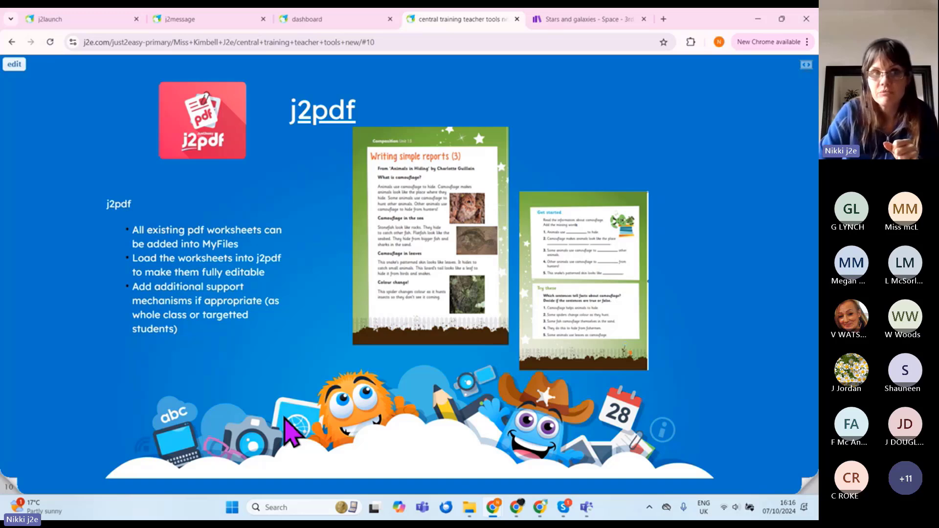
Step: Upload 'Space ks2 lesson ideas (1) (3)' from Downloads into my files, preview it, then close it
click(53, 20)
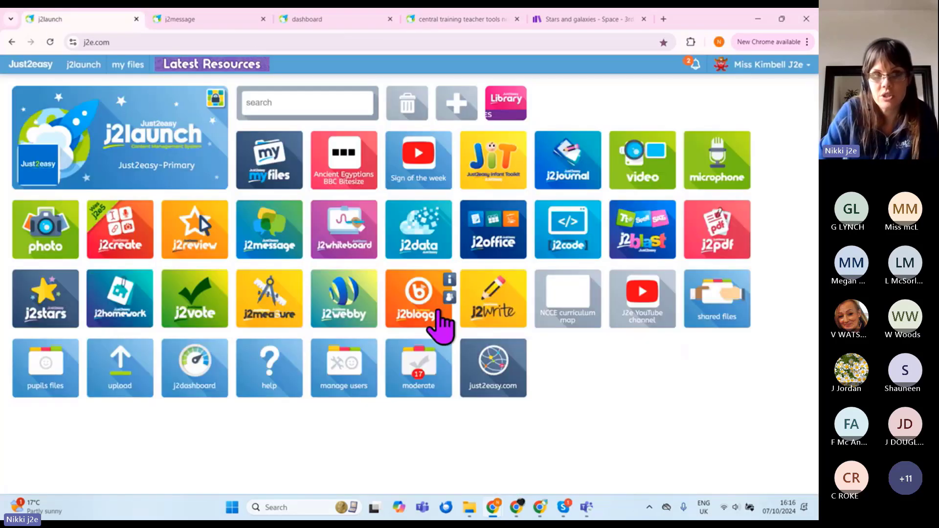
click(257, 170)
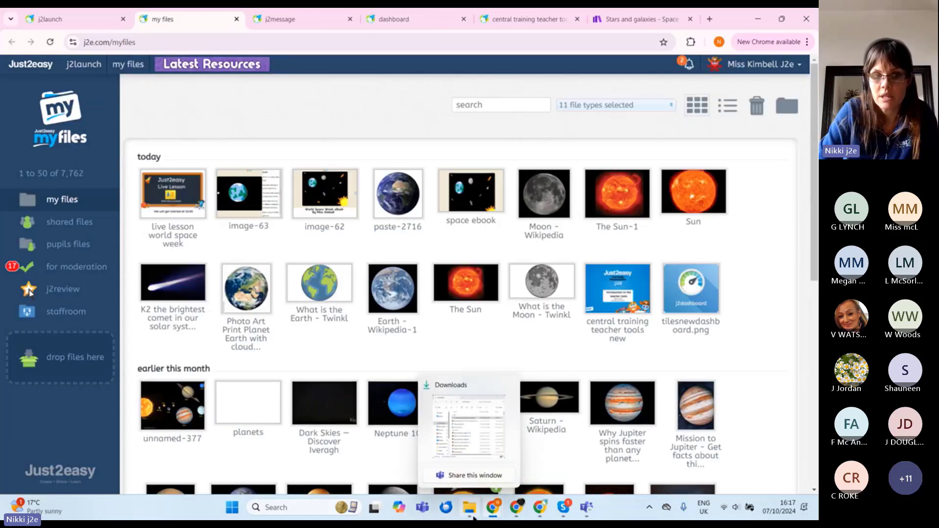
click(473, 518)
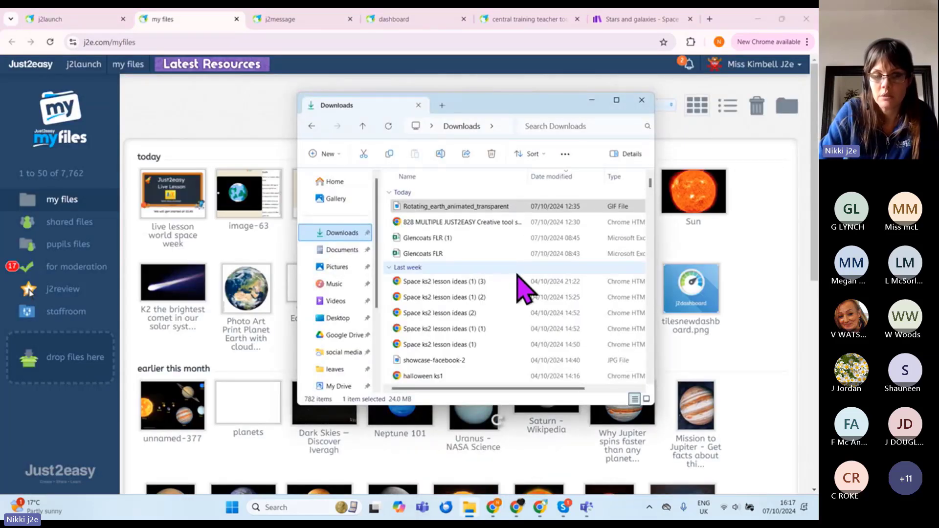
click(480, 281)
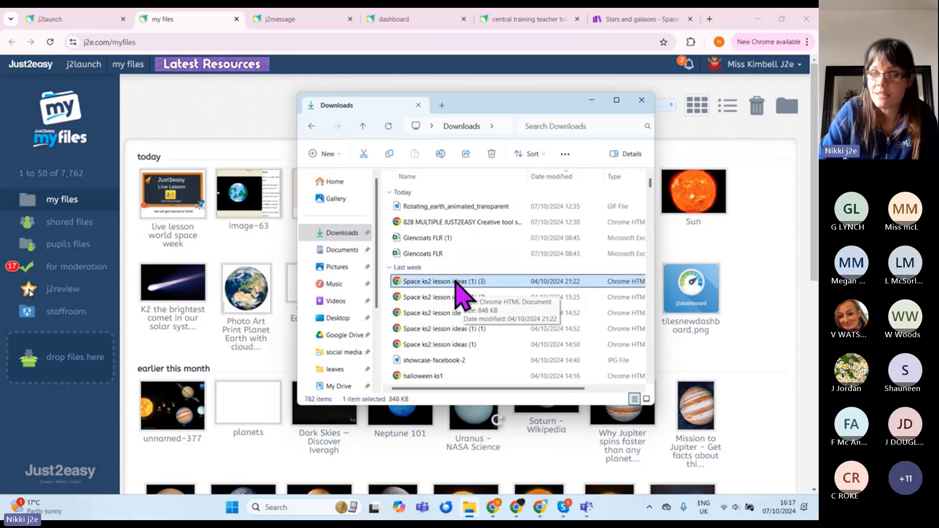
drag(454, 284, 63, 378)
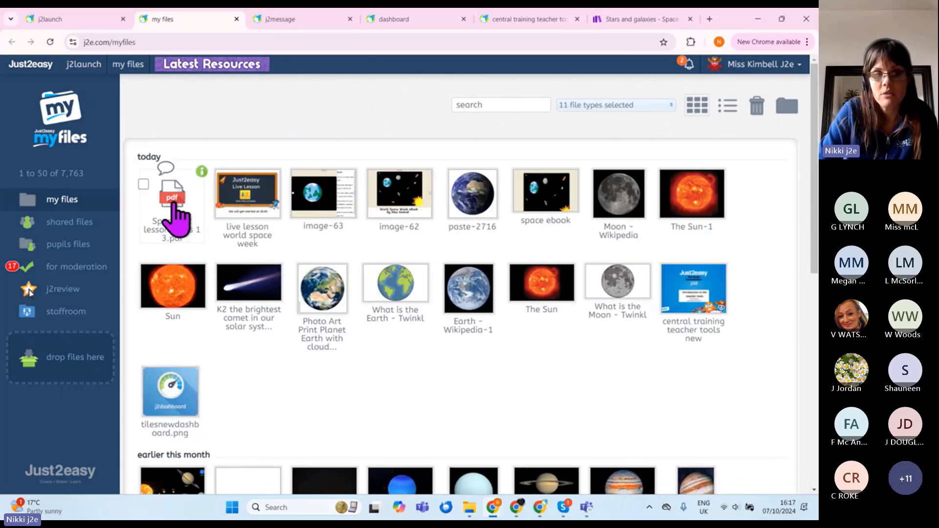
click(173, 215)
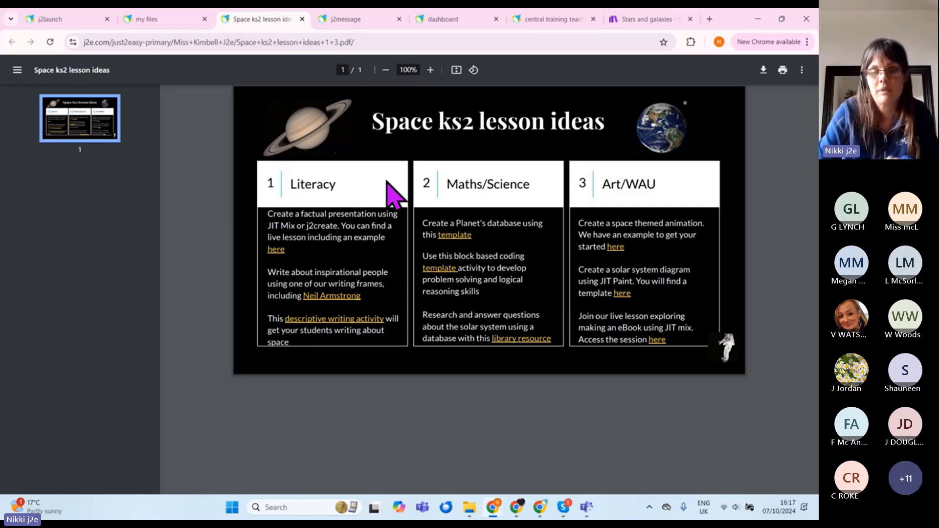
click(303, 18)
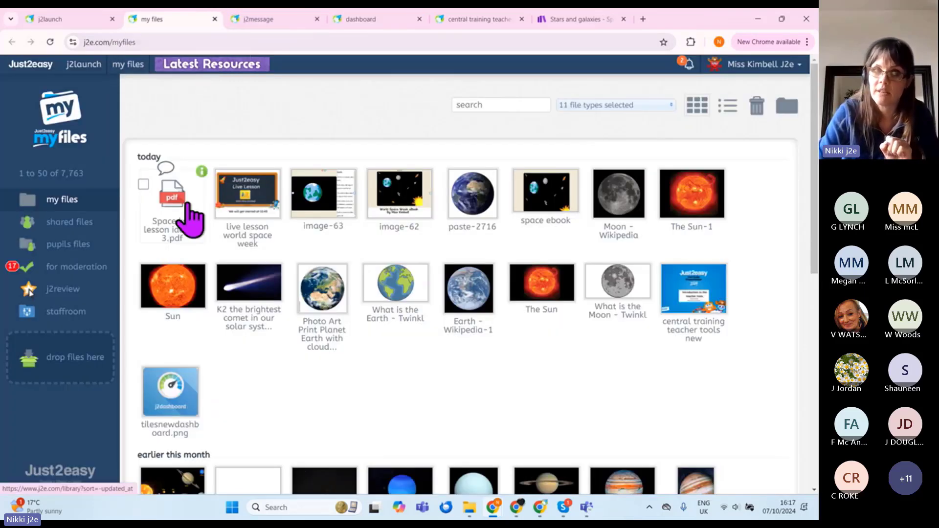
Step: Open dictionary word hunt.pdf from saved files in the j2pdf editor
click(78, 19)
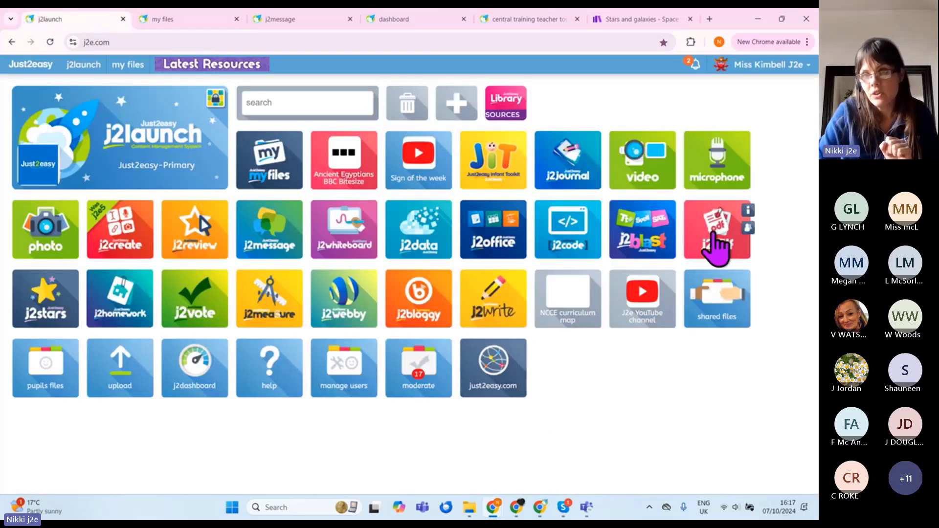
click(714, 243)
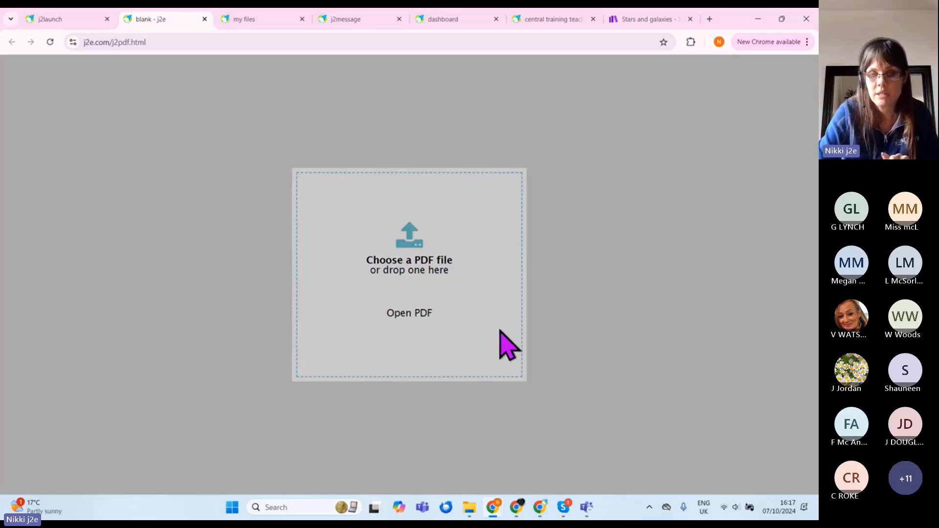
click(403, 318)
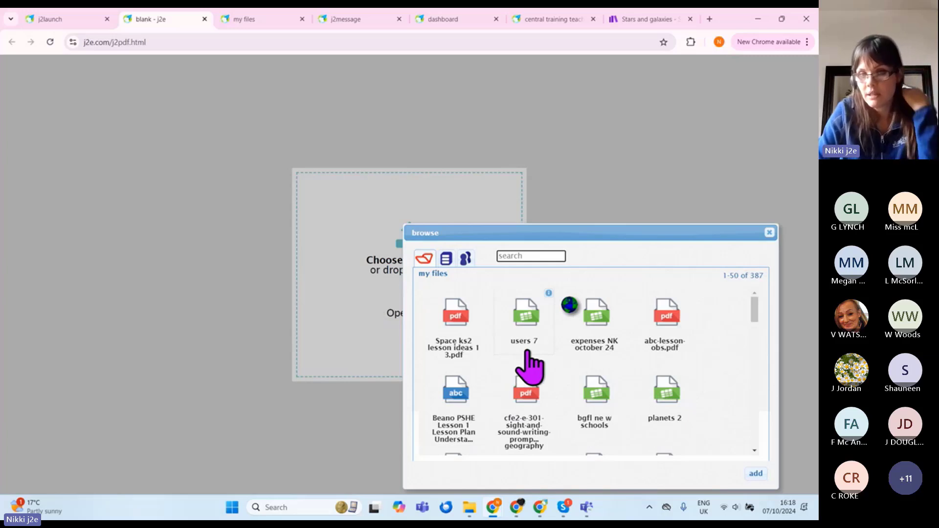
scroll(553, 426, down, 5)
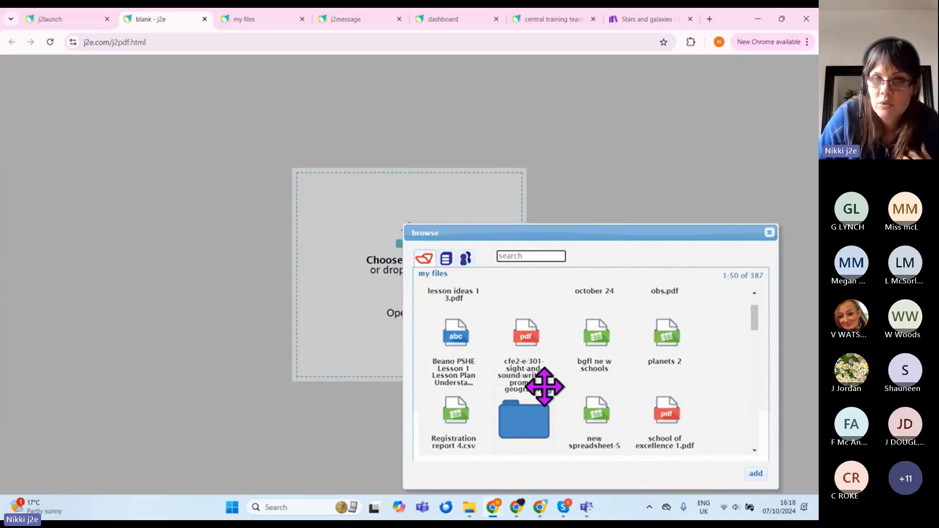
scroll(565, 409, down, 2)
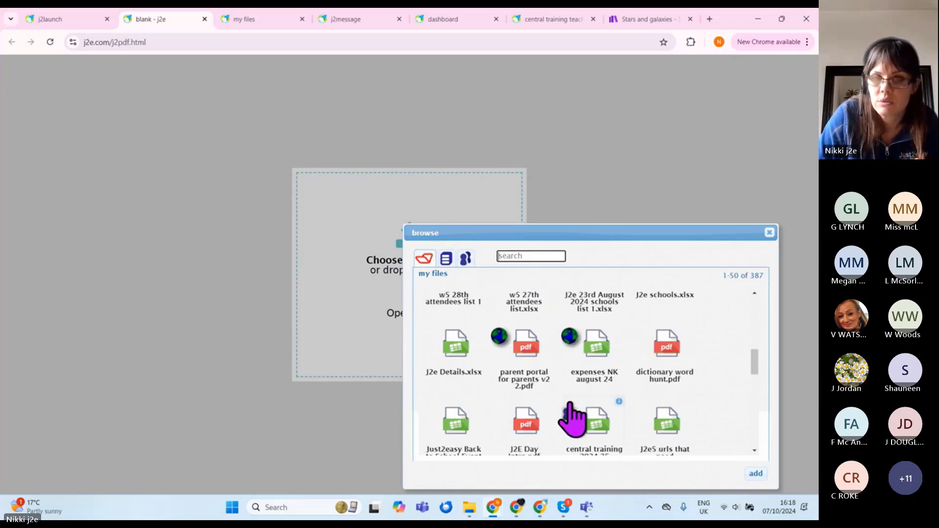
scroll(571, 415, down, 2)
scroll(614, 415, up, 2)
click(670, 355)
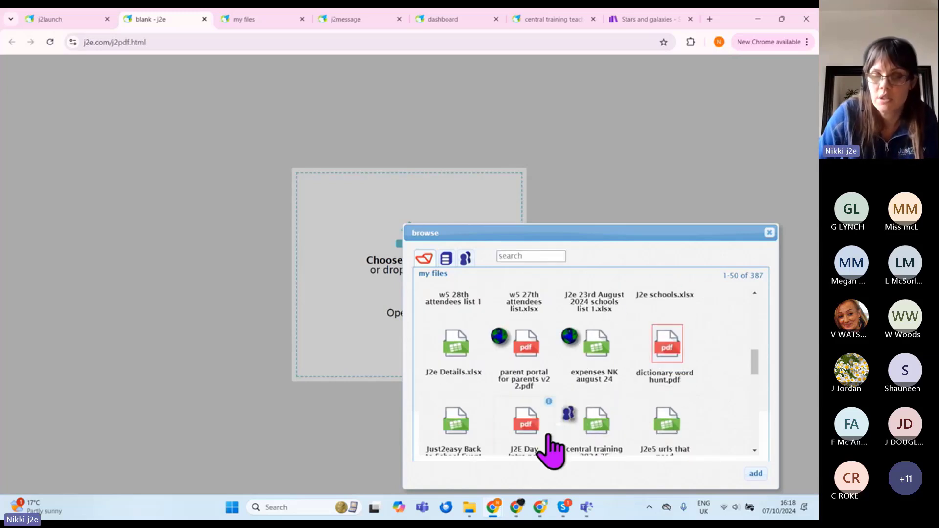
click(756, 474)
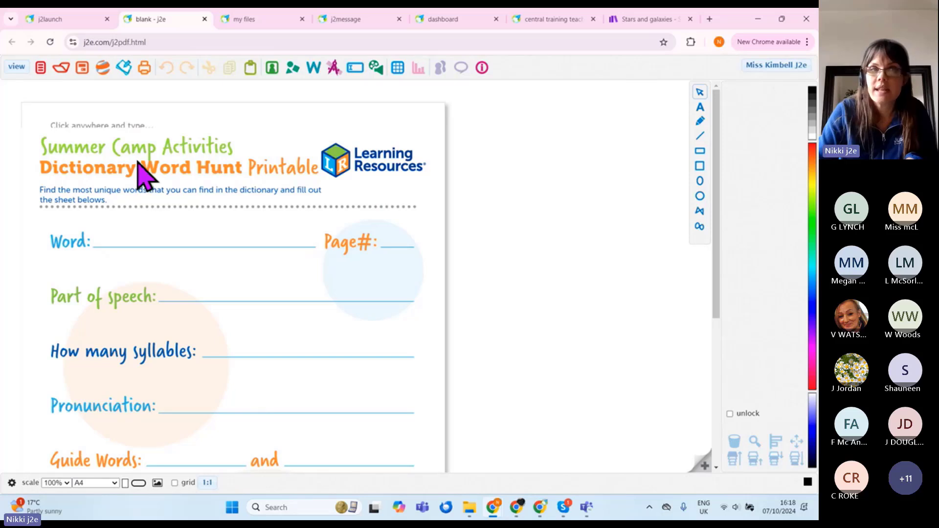
click(100, 237)
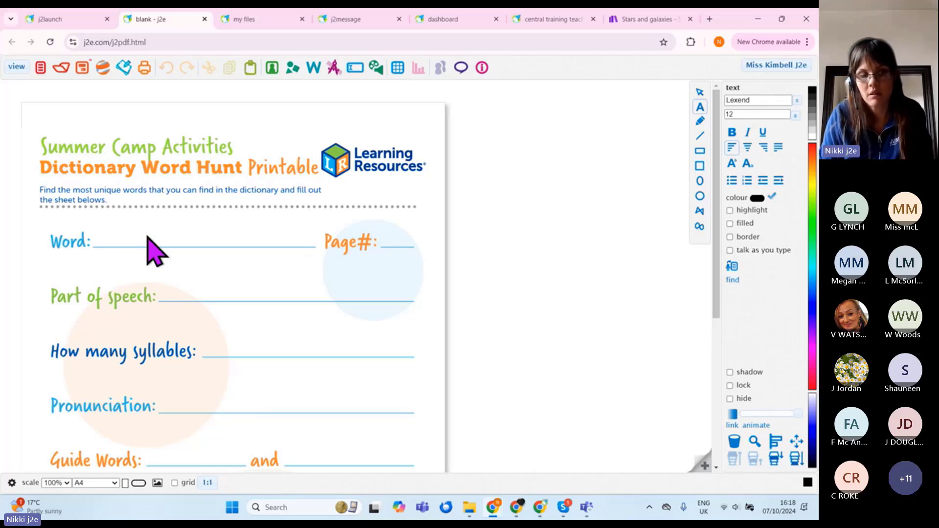
text(mammal)
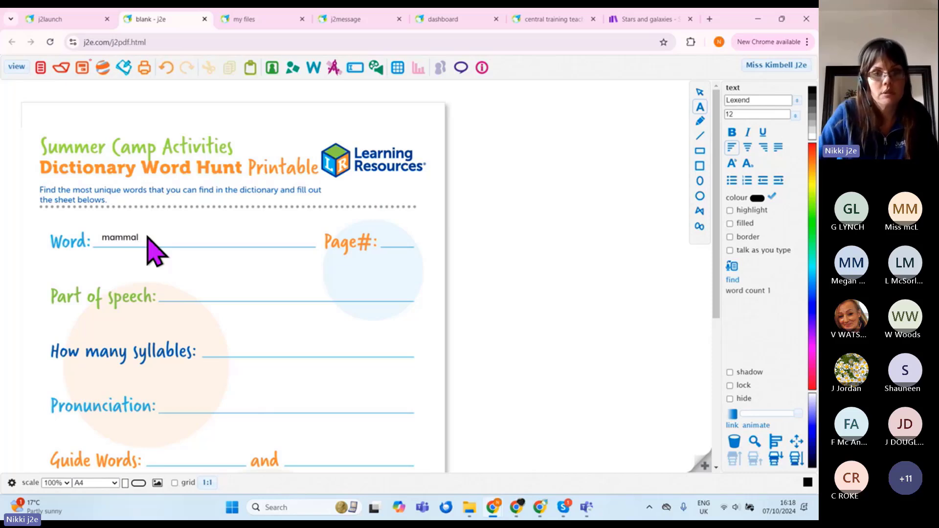
click(397, 236)
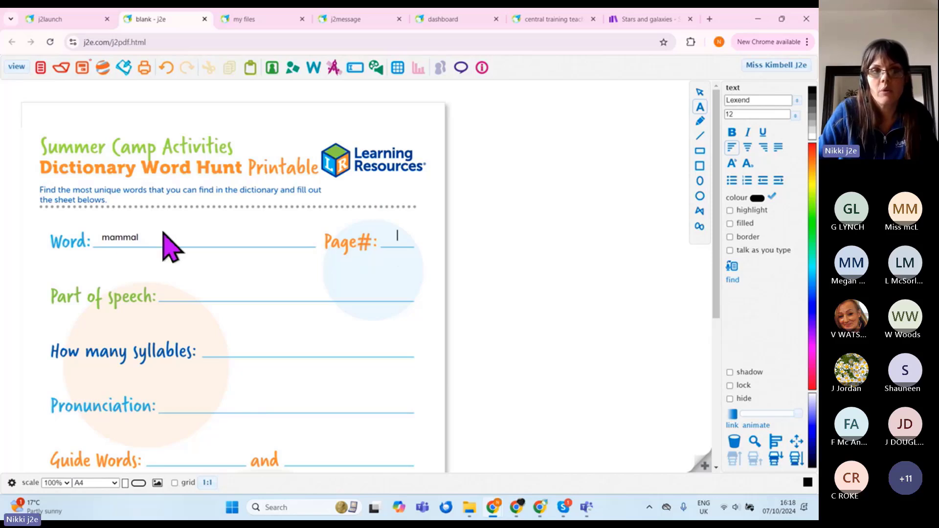
double_click(117, 237)
key(Delete)
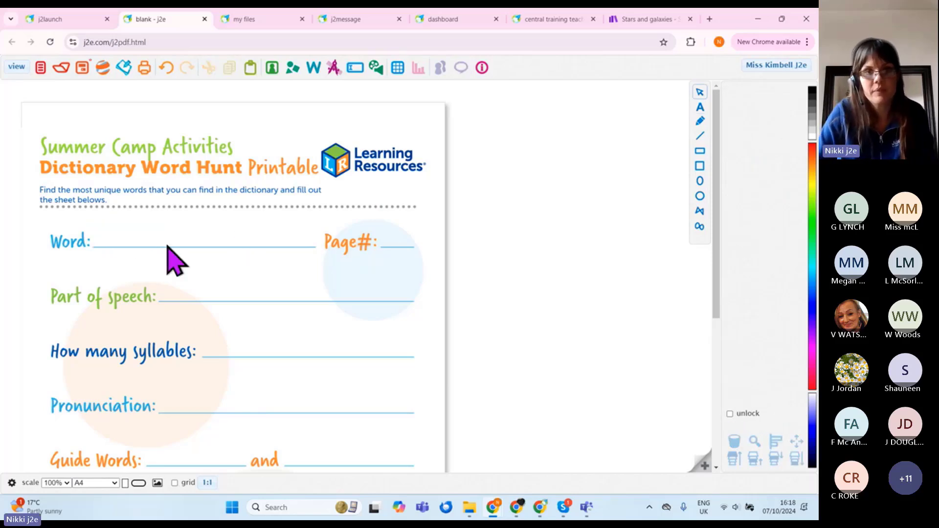
click(325, 230)
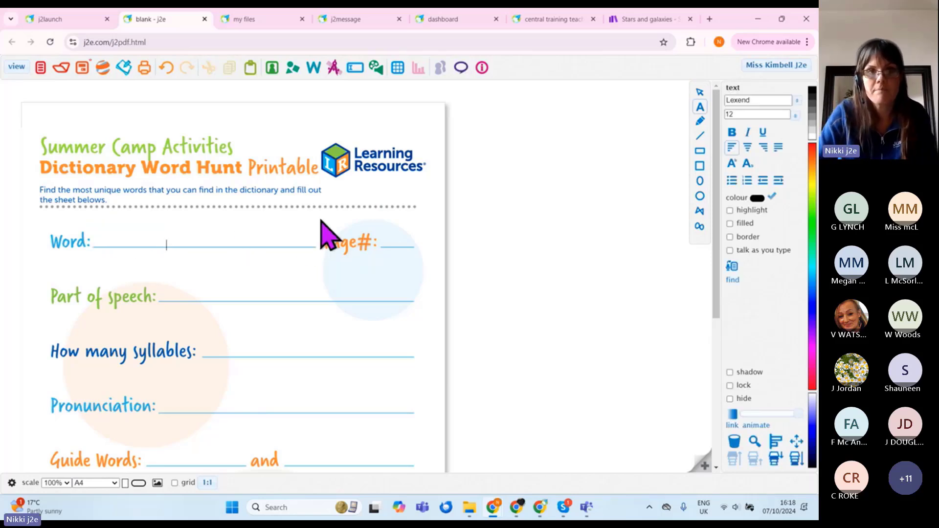
click(303, 123)
Step: Record a voice clip and drag its player above the Dictionary Word Hunt title
click(376, 69)
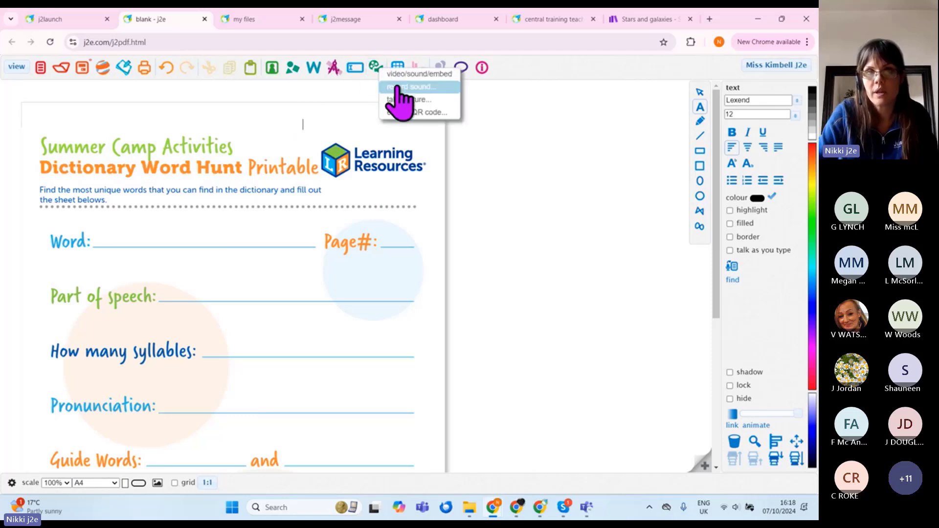
click(400, 88)
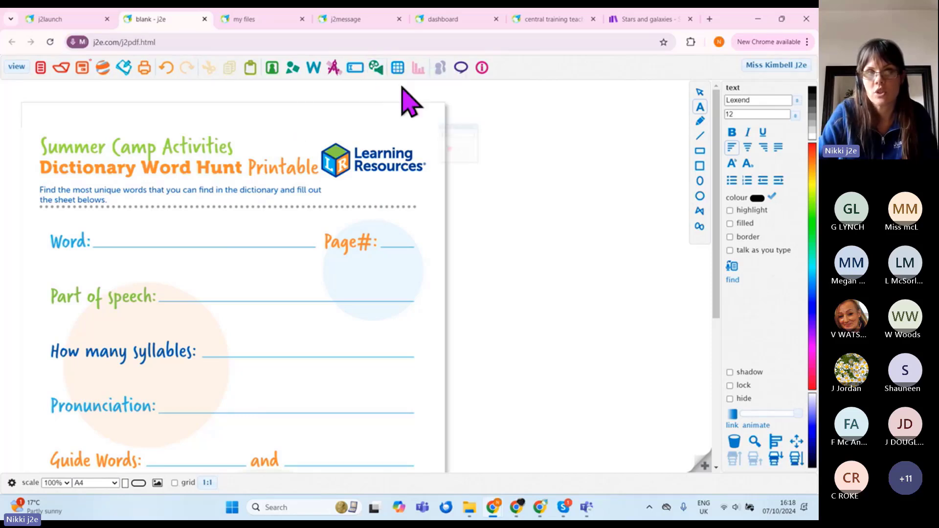
click(433, 162)
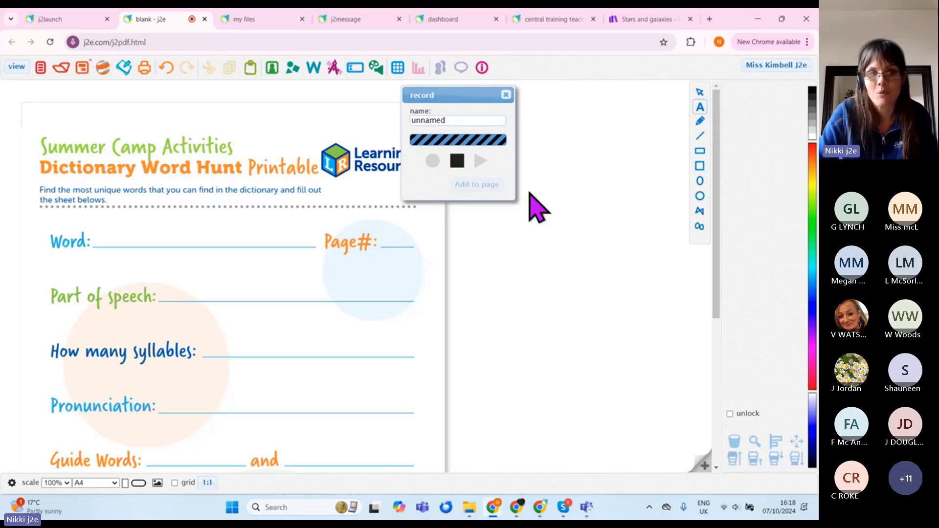
click(457, 161)
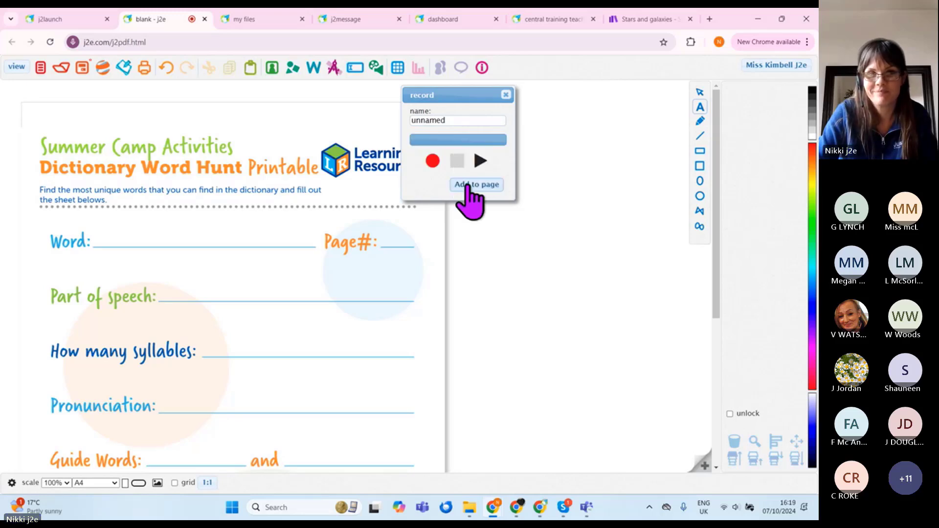
click(477, 184)
drag(415, 204, 245, 116)
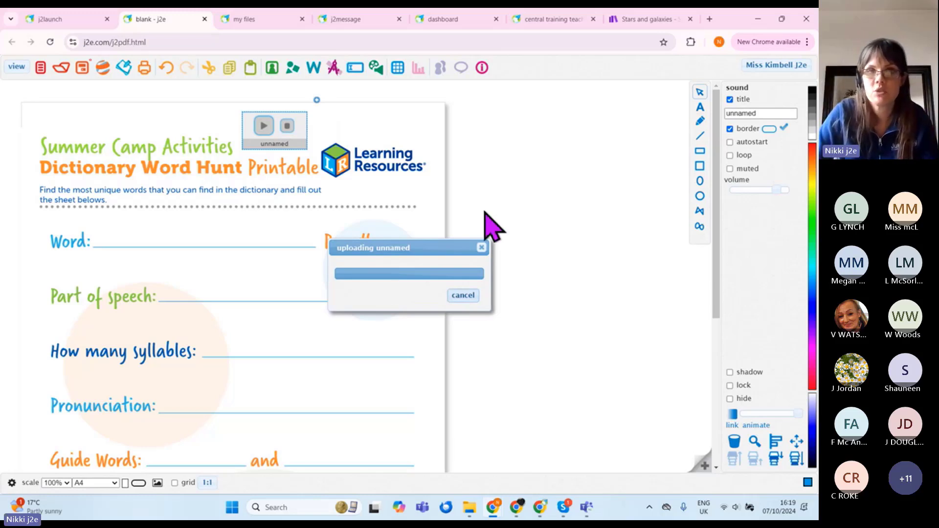
Step: Type the note 'Please use a dictionary for this task' to the right of the page
click(454, 139)
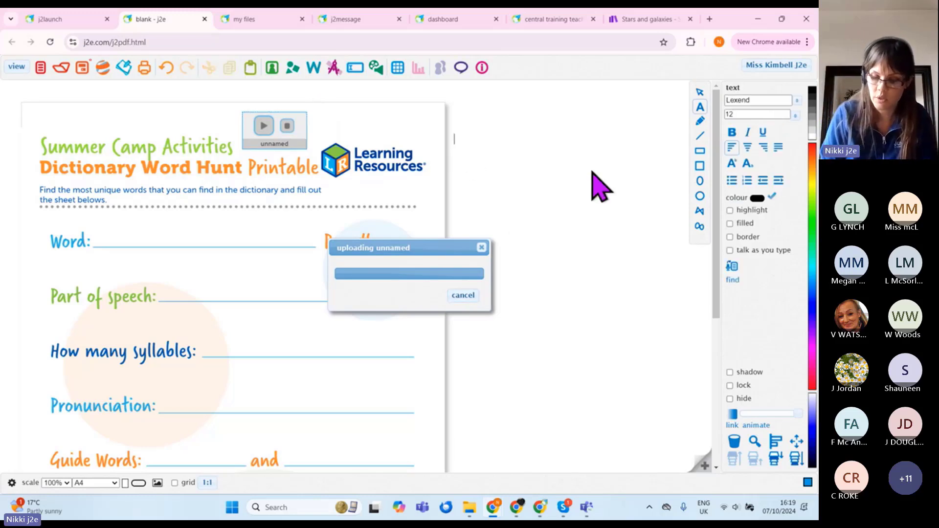
text(Please us)
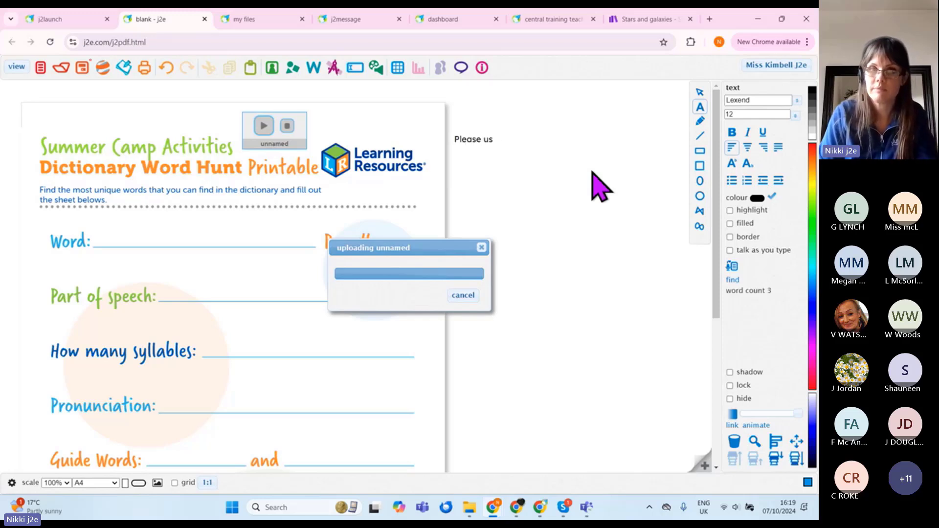
text(e this d)
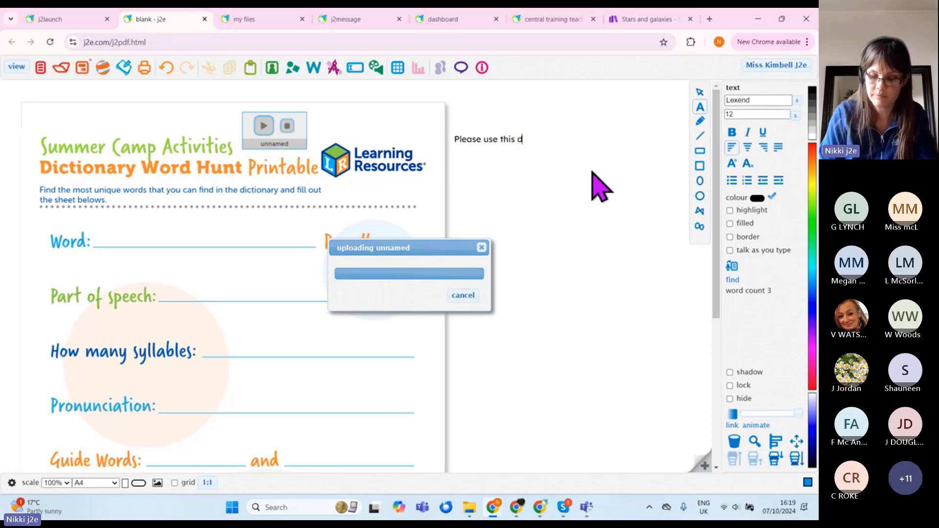
key(BackSpace)
key(BackSpace)
key(BackSpace)
key(BackSpace)
key(BackSpace)
key(BackSpace)
text(a)
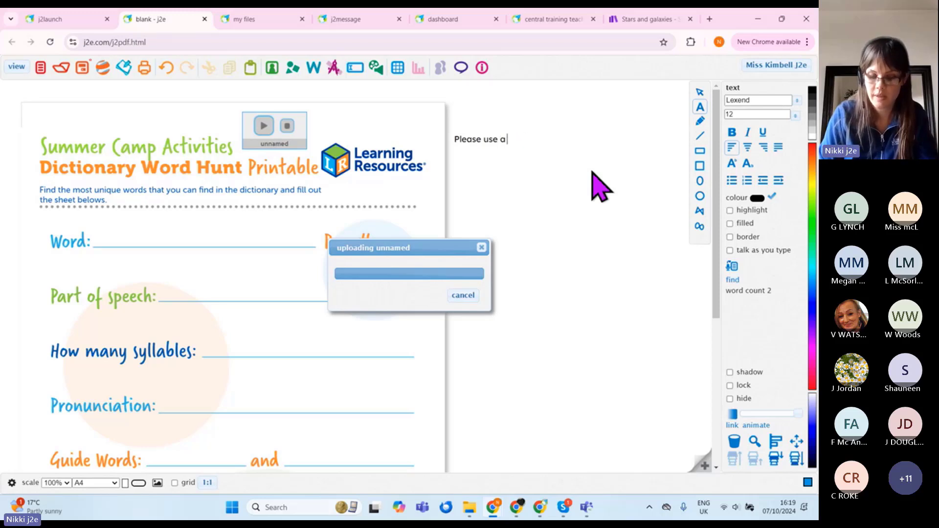
text( dic)
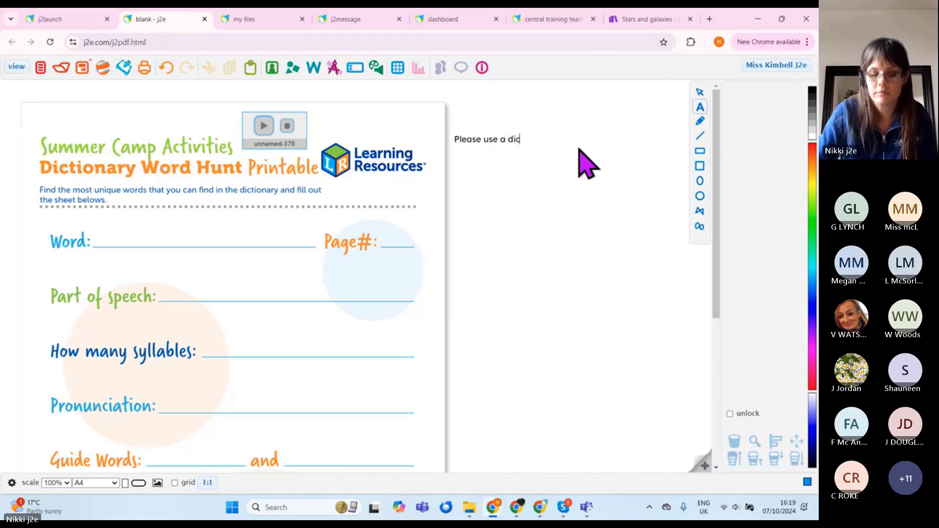
text(tionary for this t)
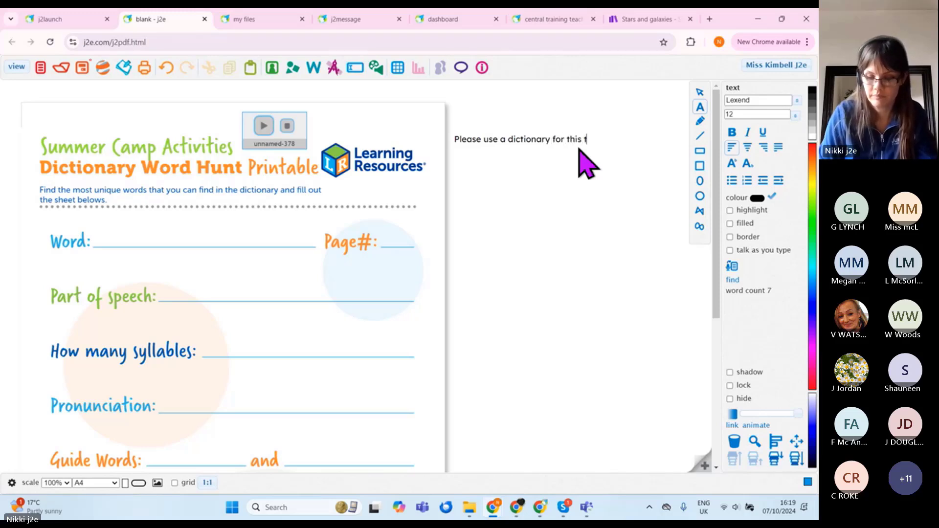
text(ask)
Step: Lock the instruction note's text box in place
click(549, 140)
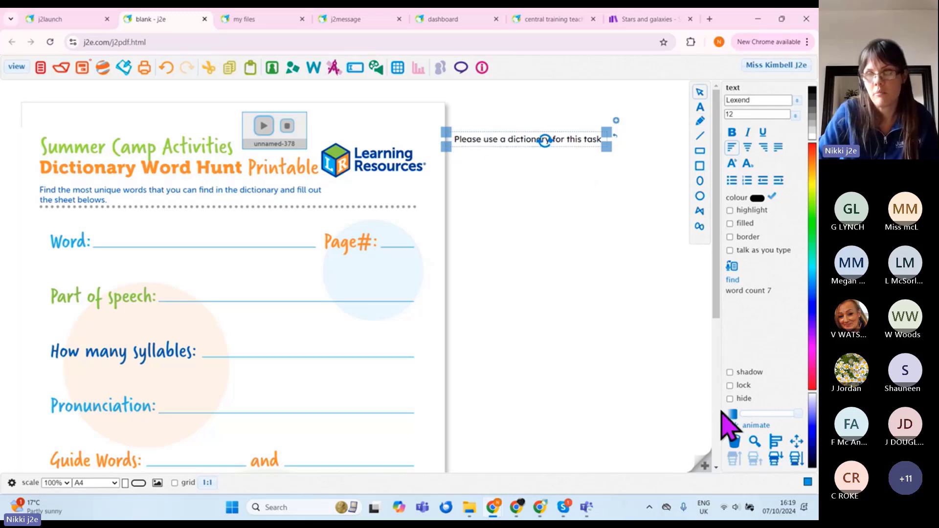
click(730, 386)
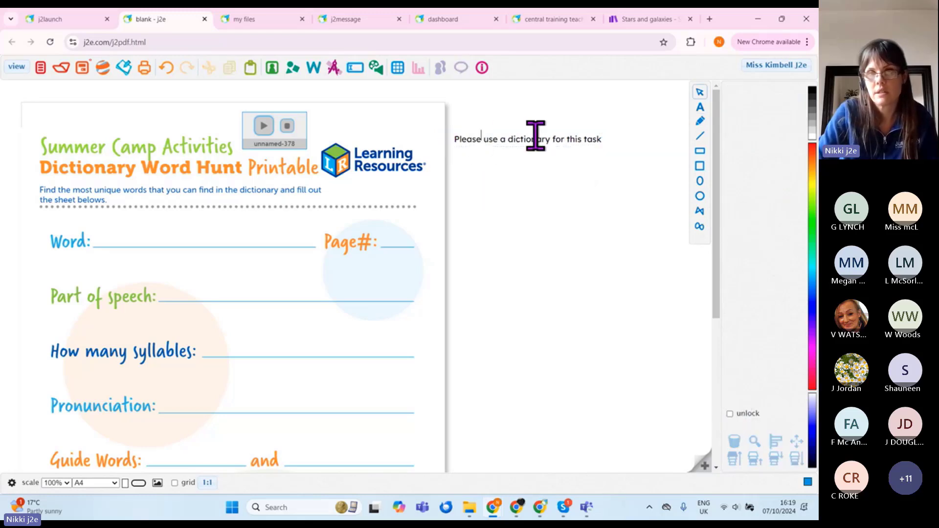
click(147, 339)
scroll(196, 343, down, 5)
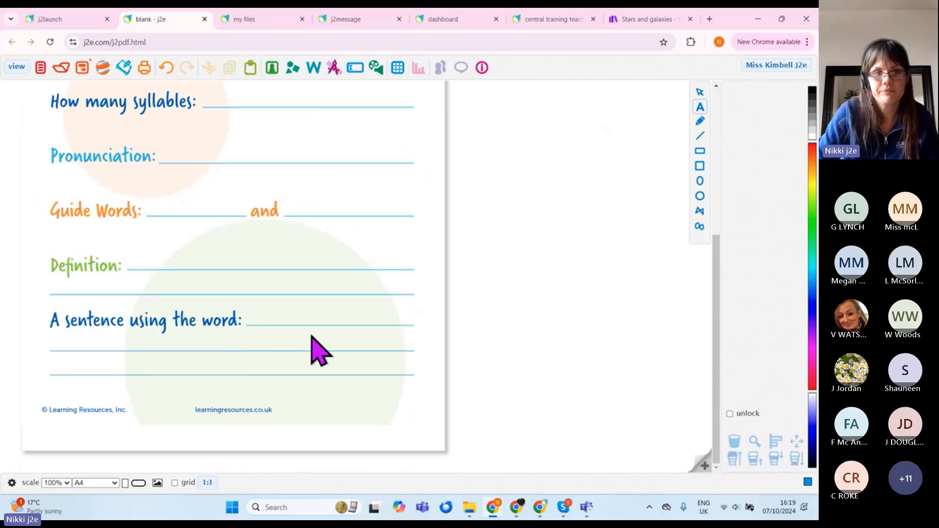
scroll(321, 348, up, 5)
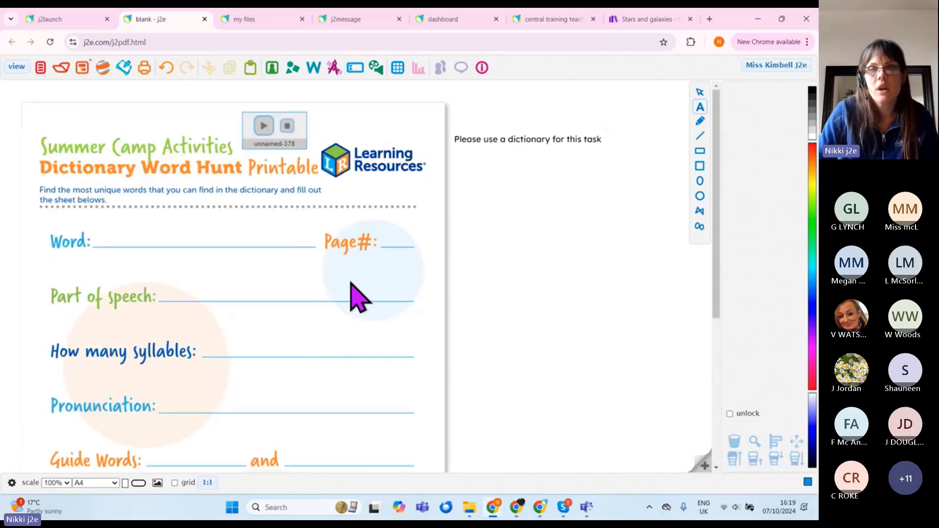
Step: Save the worksheet under the title 'dictionary word hunt'
click(82, 67)
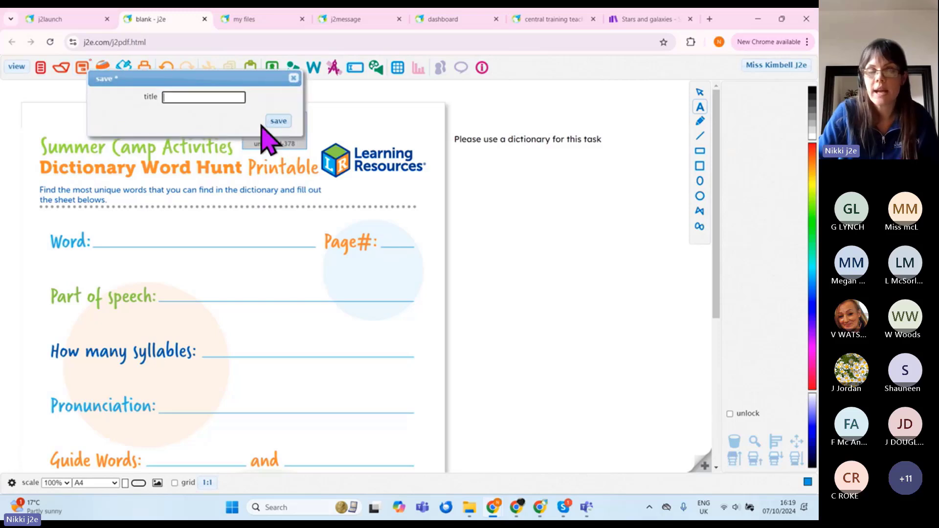
text(dic)
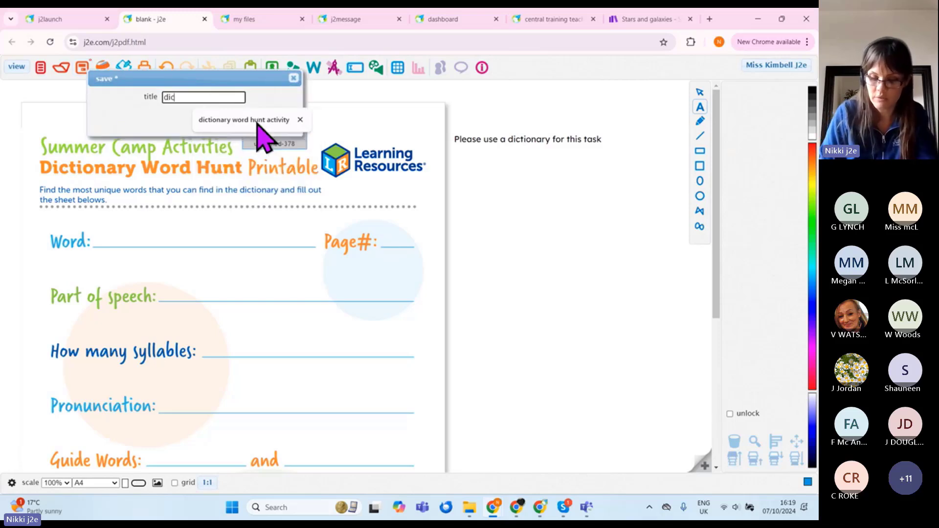
text(tionary)
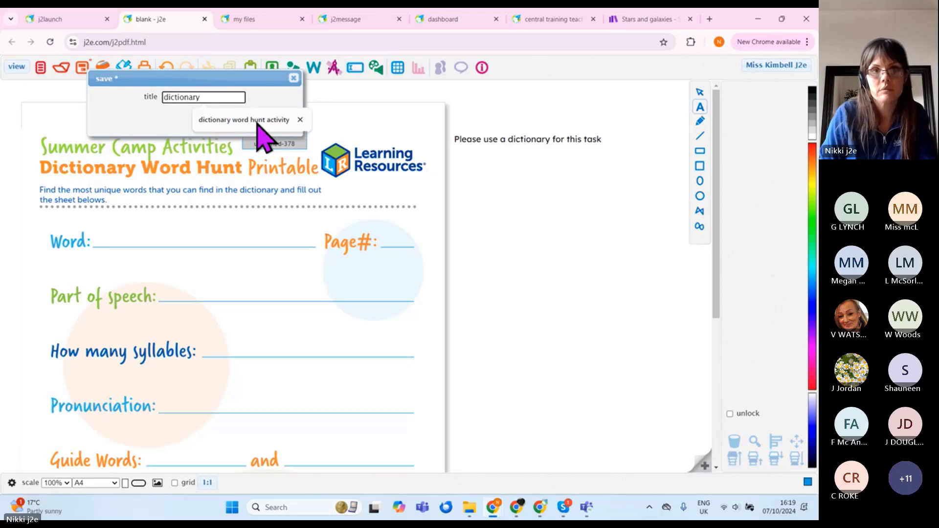
text( word hunt)
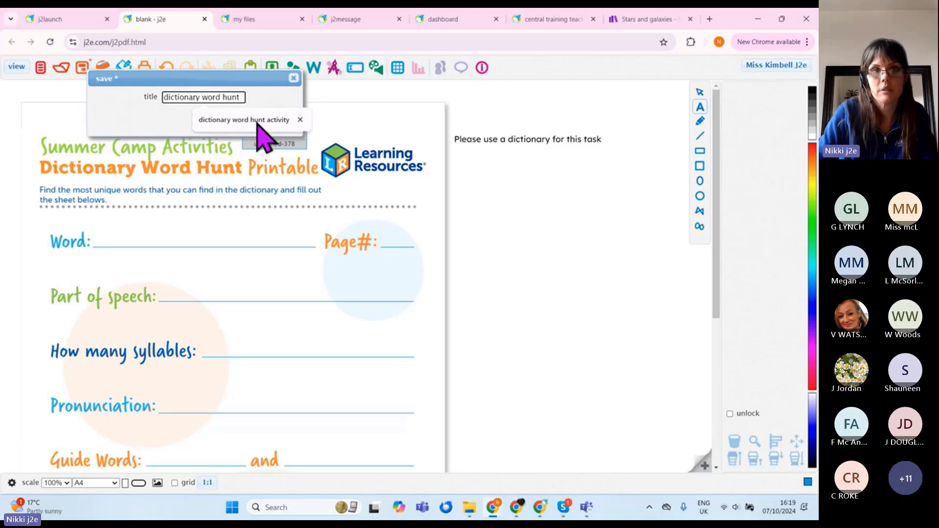
click(195, 128)
click(280, 121)
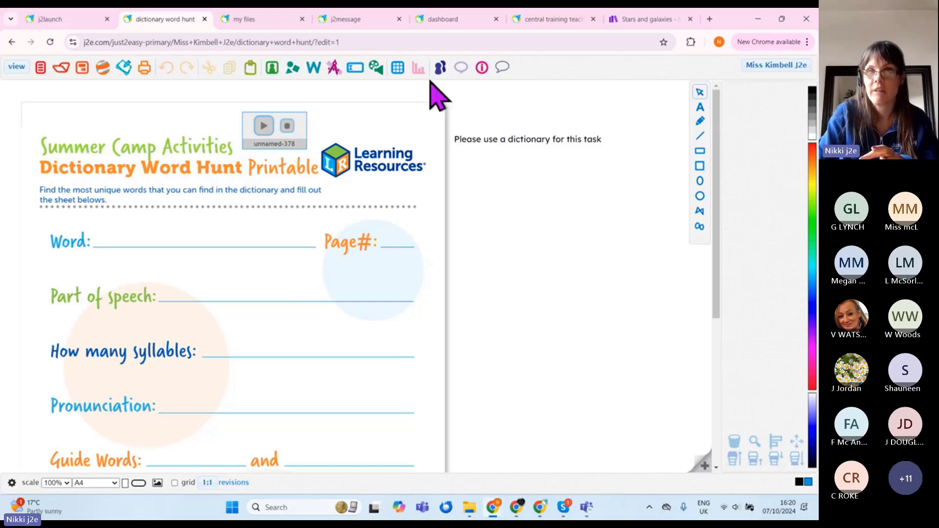
Step: Share the dictionary word hunt file from my files with my class
click(247, 18)
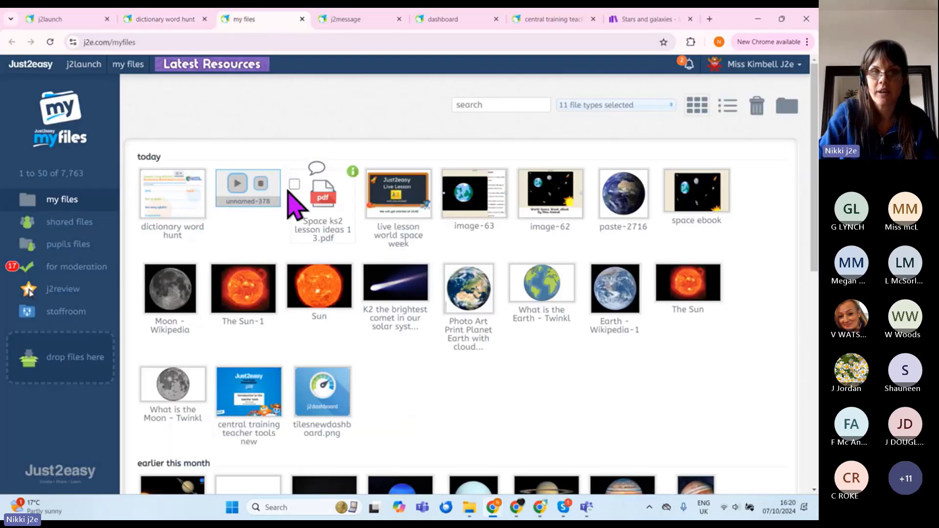
click(203, 173)
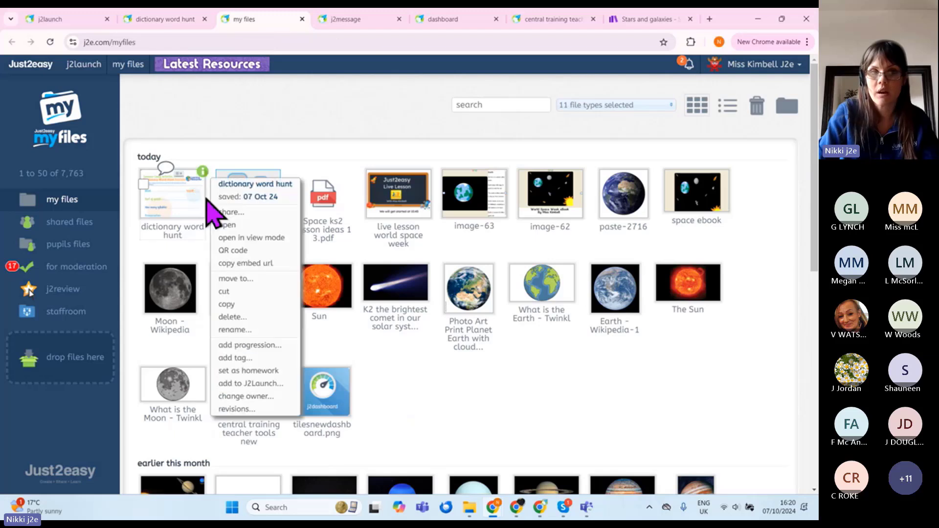
click(238, 213)
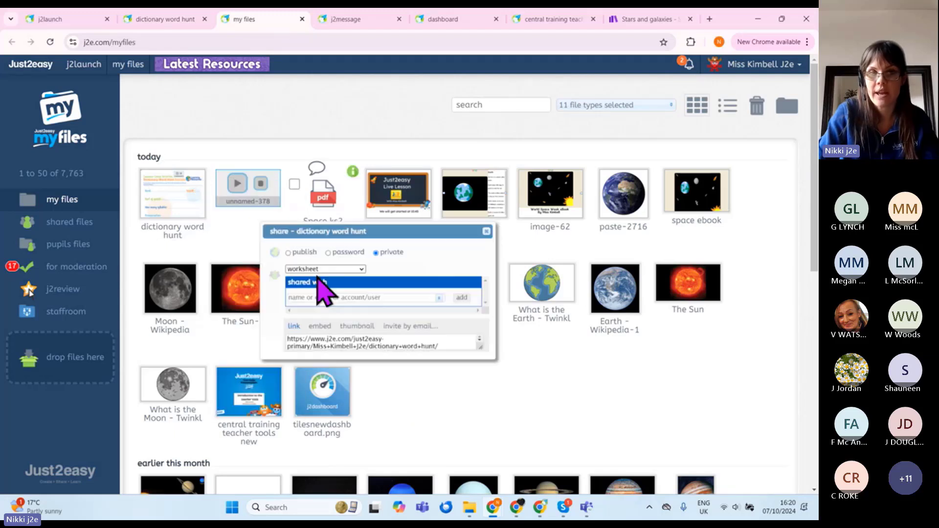
click(452, 299)
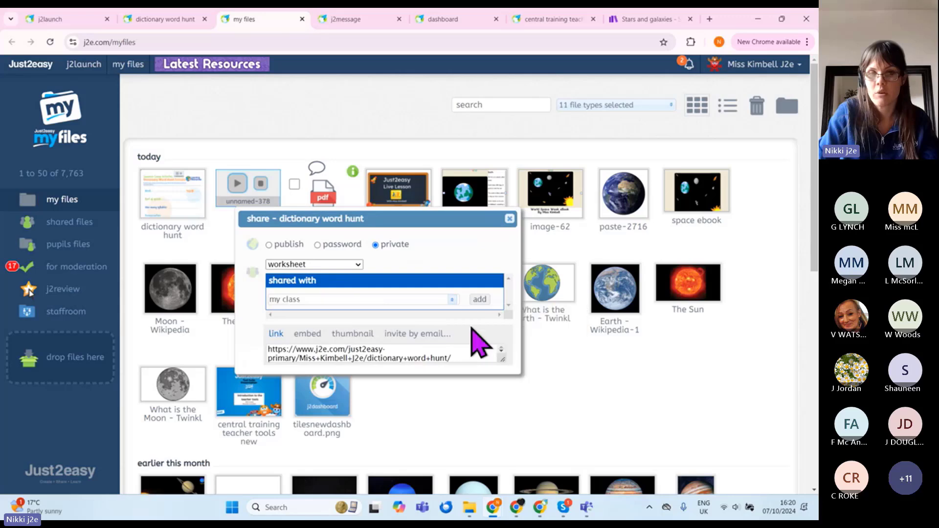
click(482, 341)
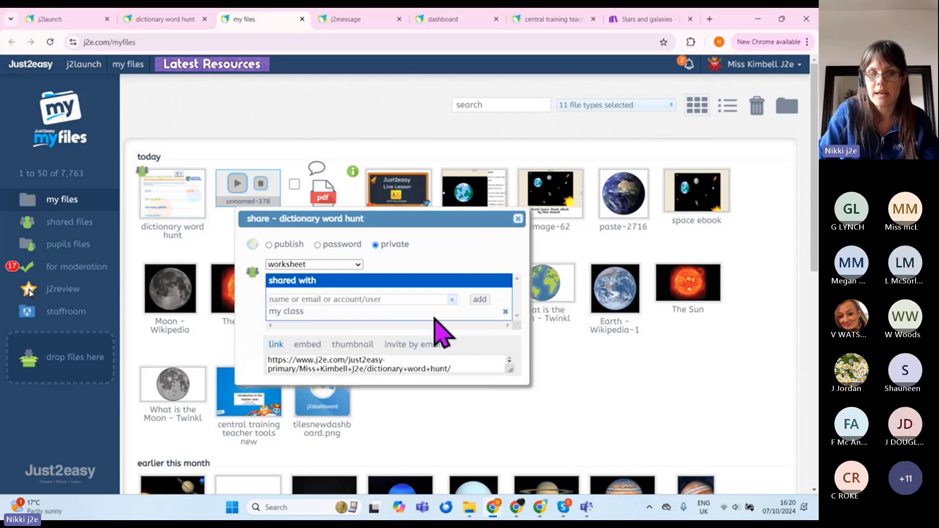
Step: Verify in the worksheet's sharing settings that it is shared privately with my class
click(179, 22)
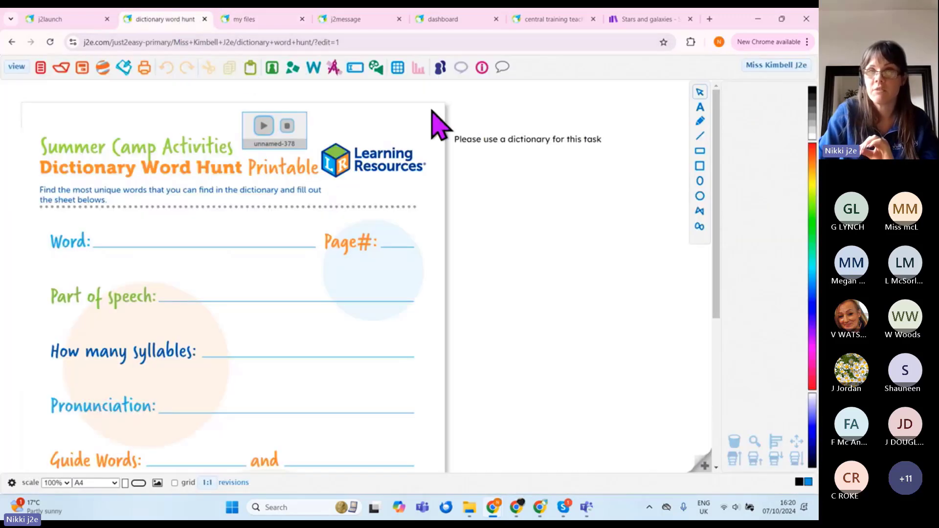
click(438, 71)
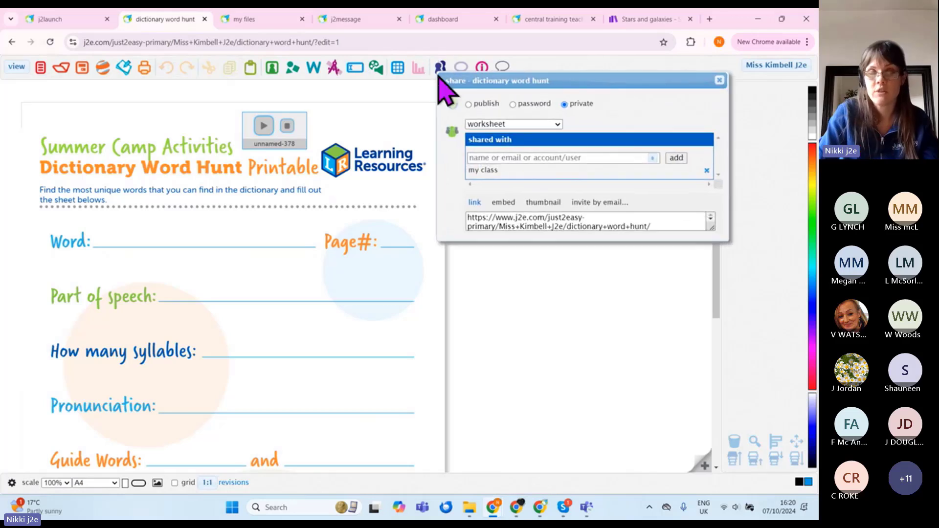
click(653, 159)
click(719, 80)
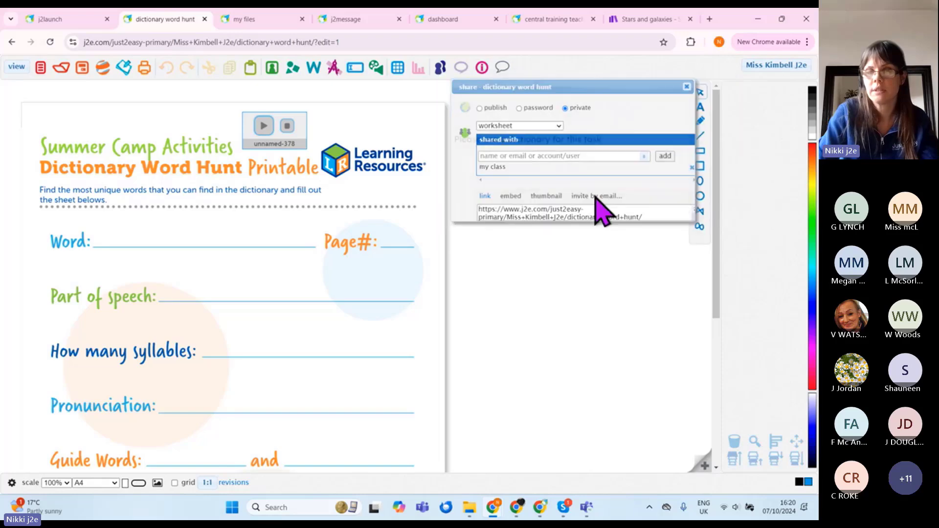
Step: Bring up the pupil's browser window on the j2launch page with all tiles showing
mouse_move(494, 509)
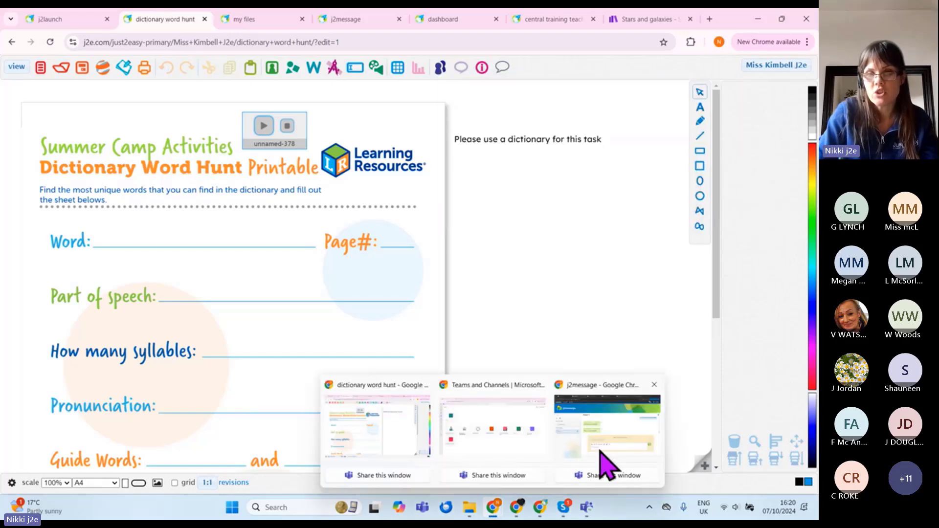
click(608, 446)
click(75, 20)
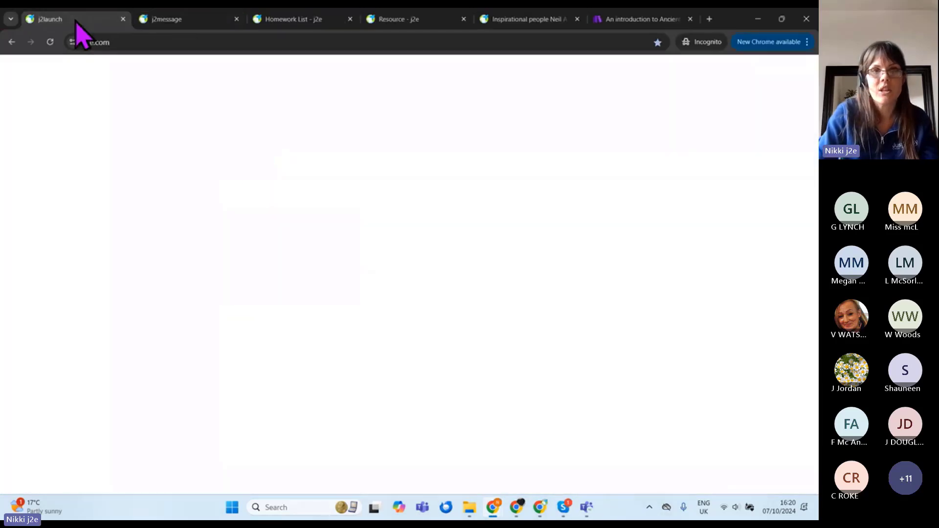
click(474, 401)
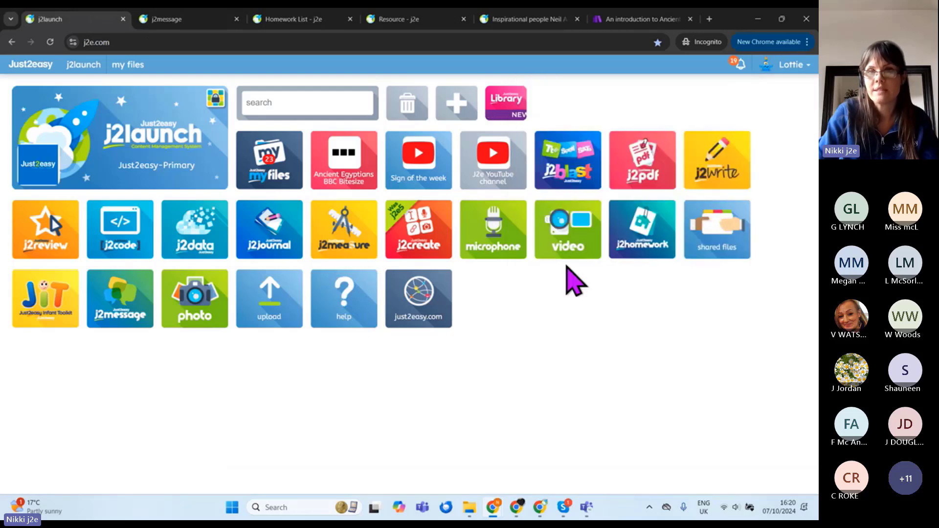
Step: As the pupil, open the 'dictionary word hunt' worksheet from the shared files list view
click(710, 240)
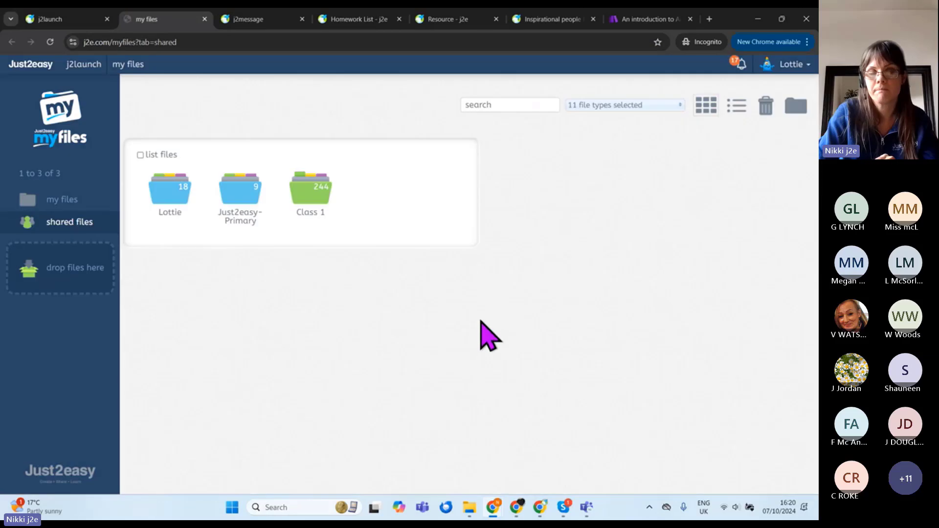
click(140, 155)
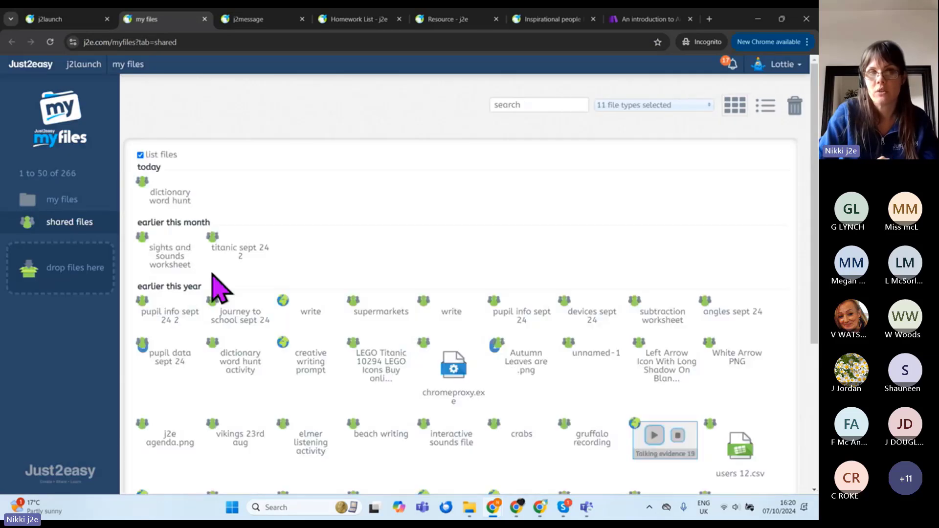
click(191, 208)
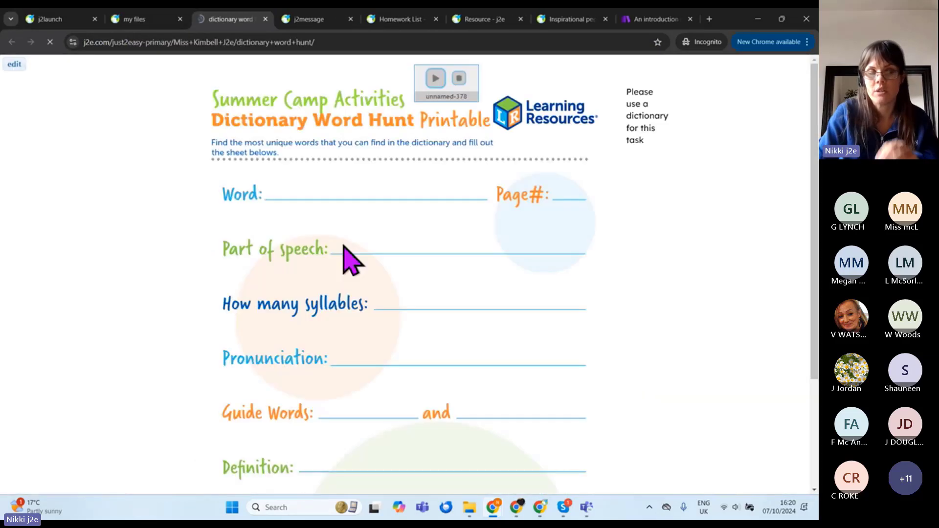
Step: Fill in the worksheet with 'mammal' for Word and 202 for Page#
click(14, 64)
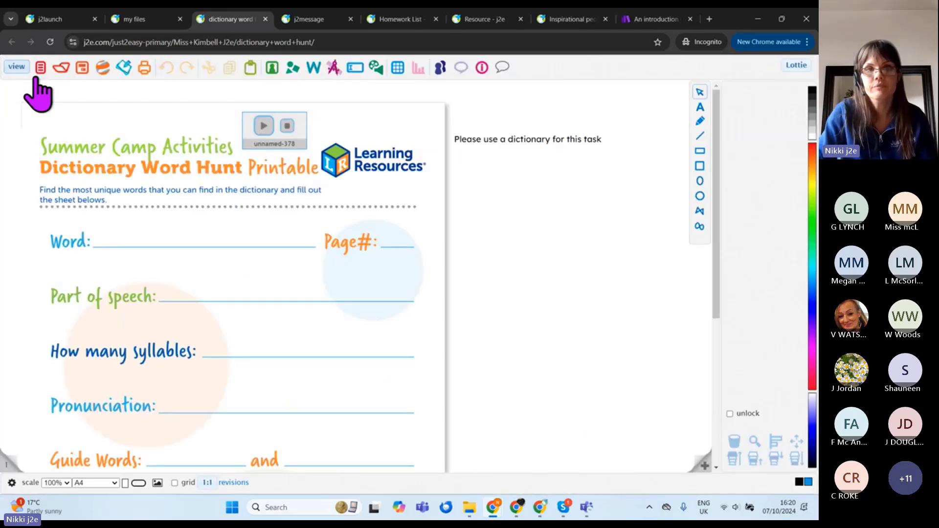
click(124, 237)
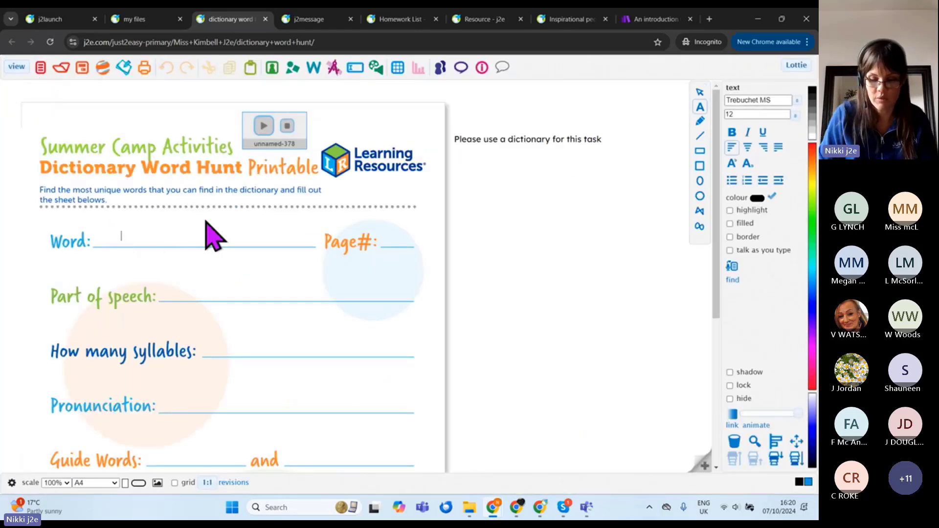
text(mammal)
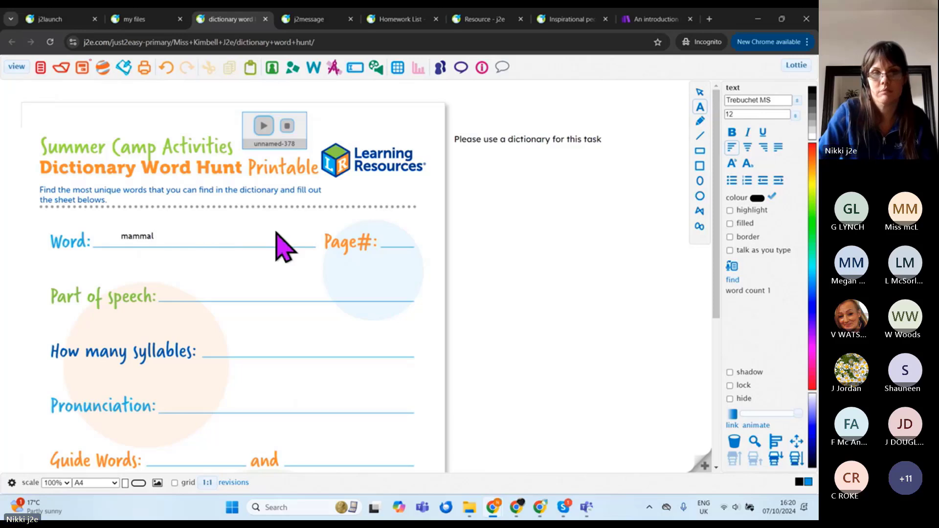
click(394, 237)
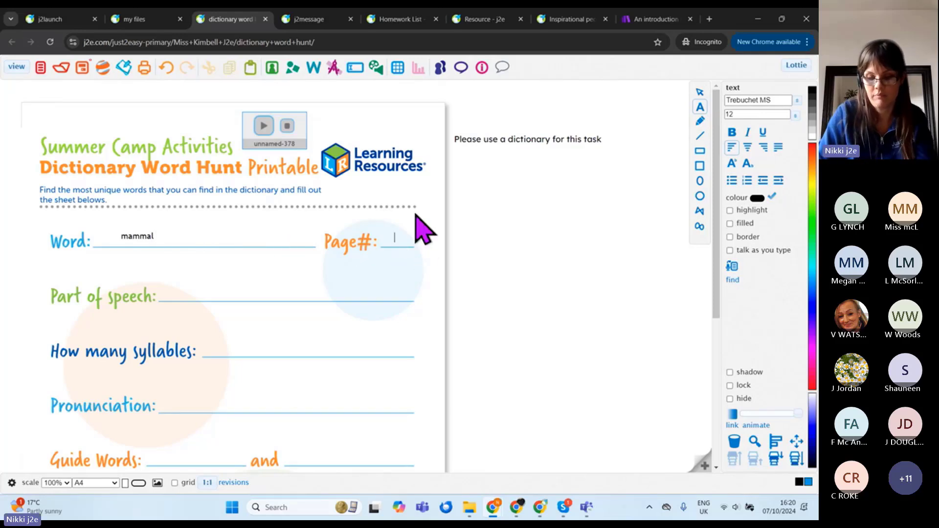
text(202)
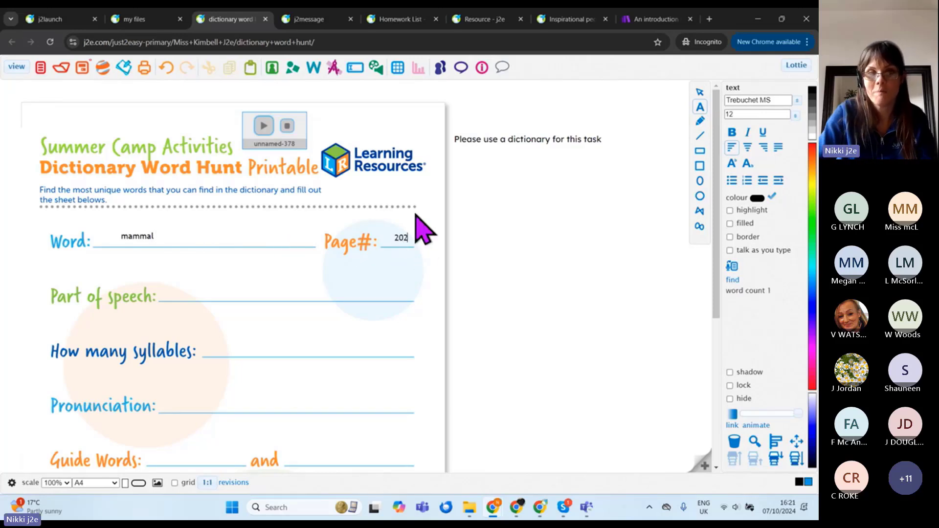
Step: Record a pronunciation clip, place it on the Pronunciation line, and save as 'dictionary word hunt'
click(180, 408)
click(376, 68)
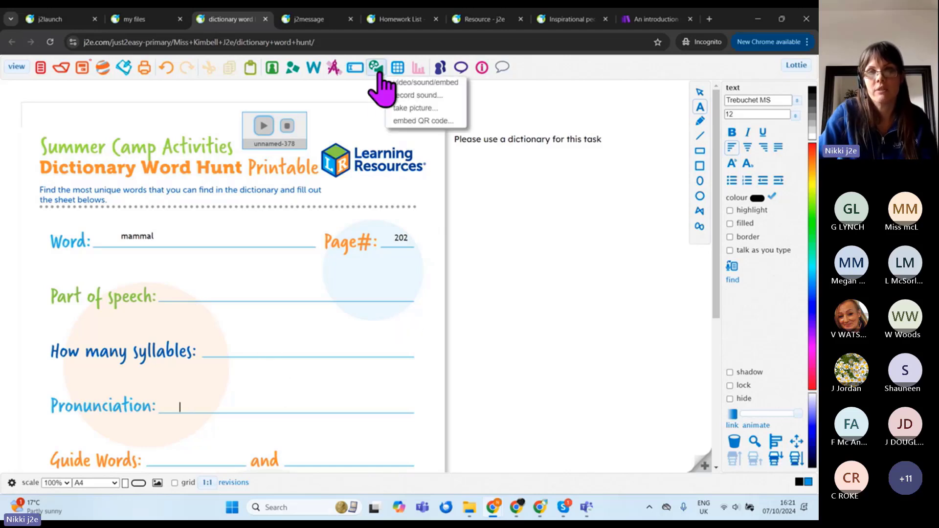
click(419, 95)
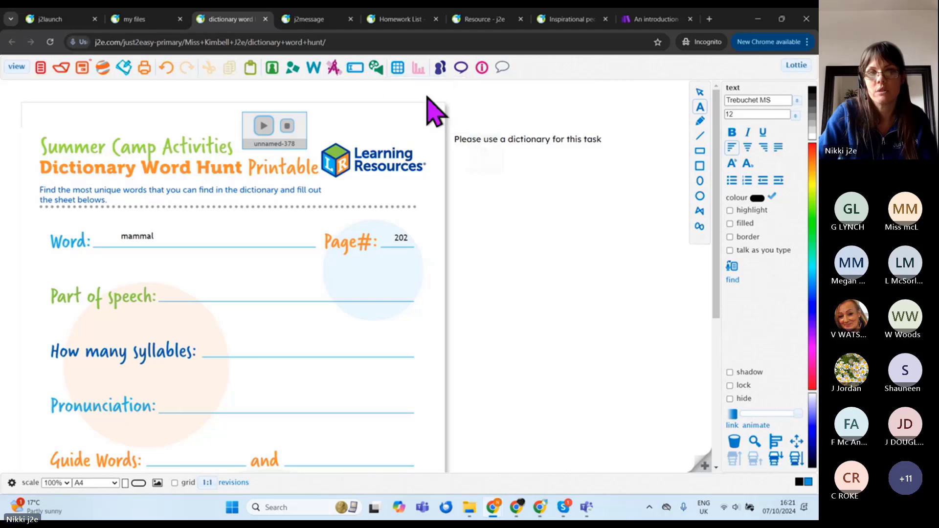
click(167, 114)
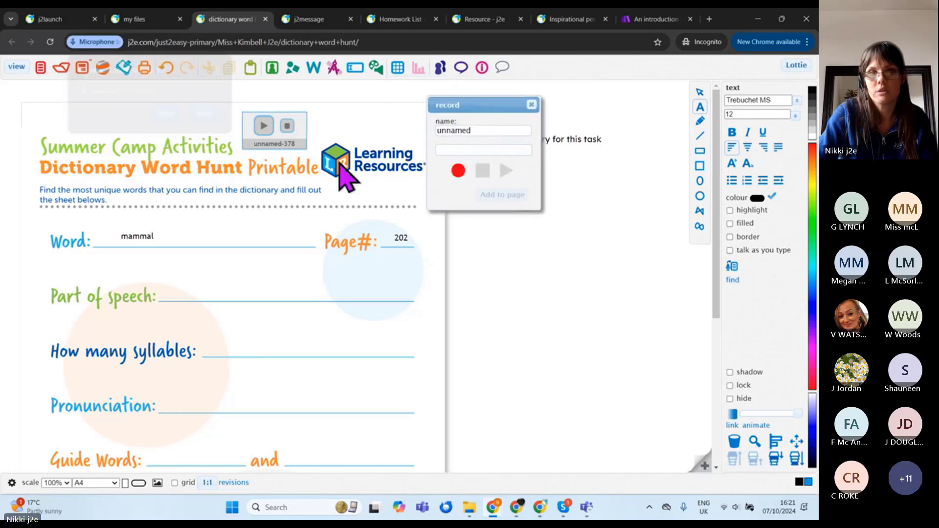
click(458, 171)
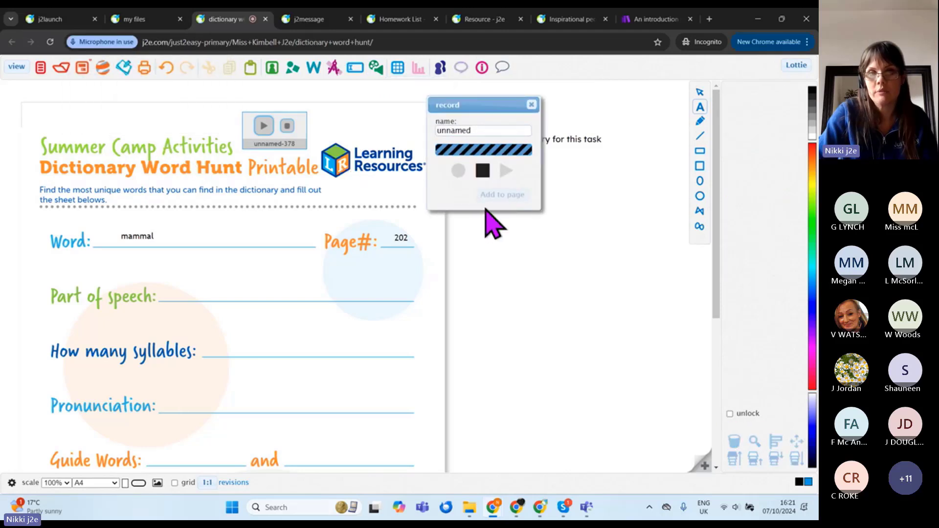
click(483, 171)
click(499, 196)
drag(399, 306, 186, 397)
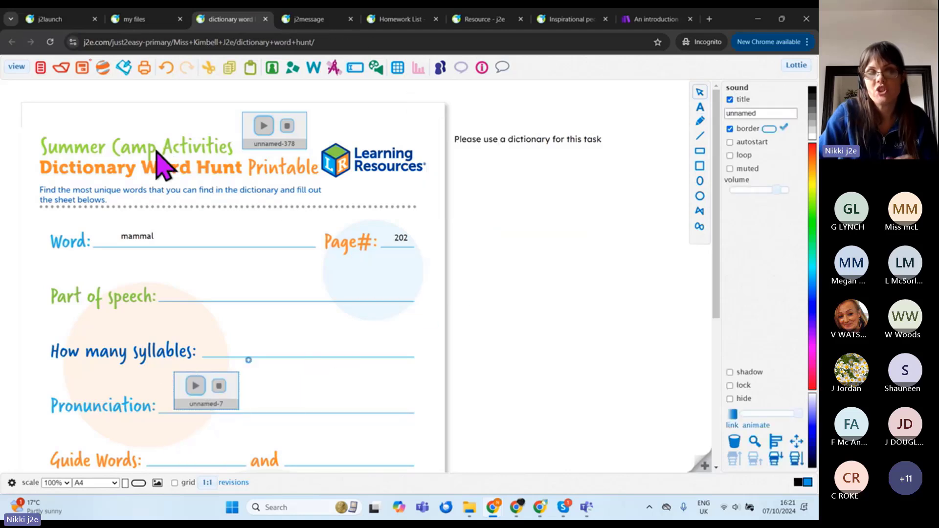
click(82, 69)
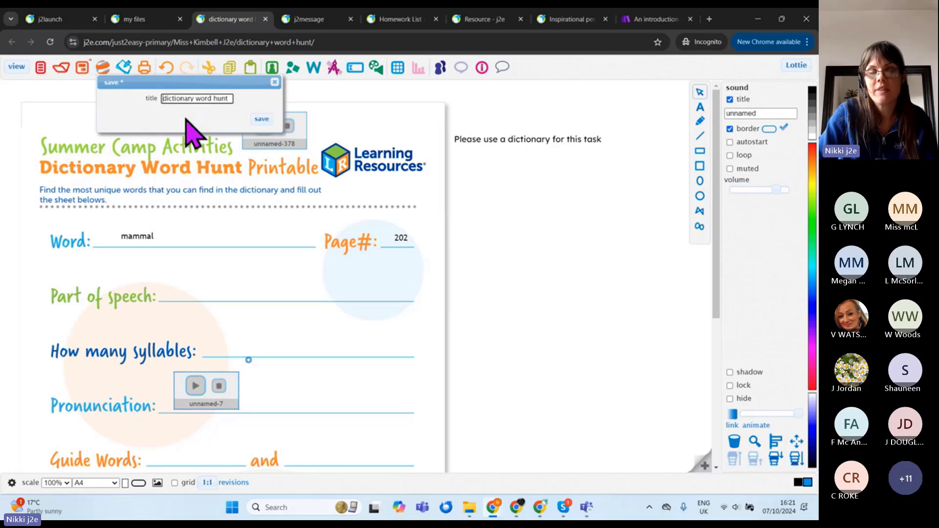
click(267, 122)
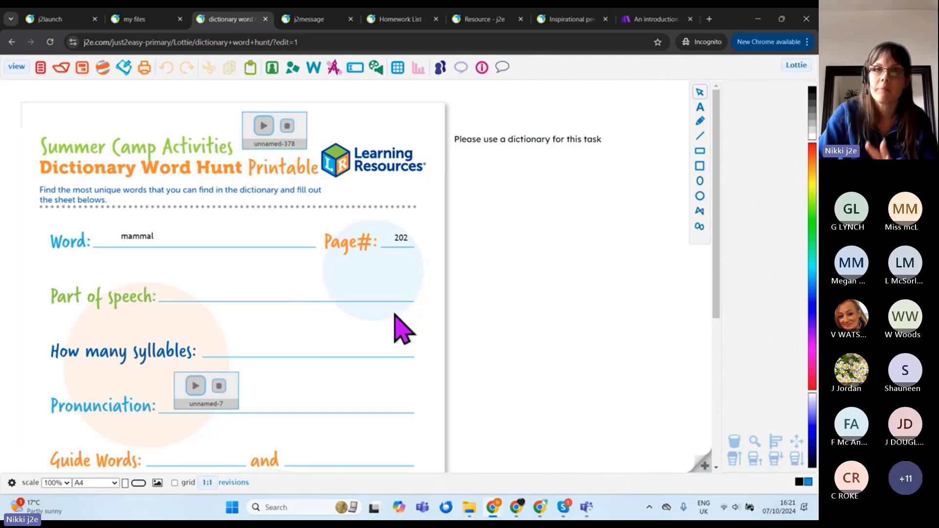
Step: View the pupil's own saved files, then set the pupil's window aside
click(147, 20)
click(65, 200)
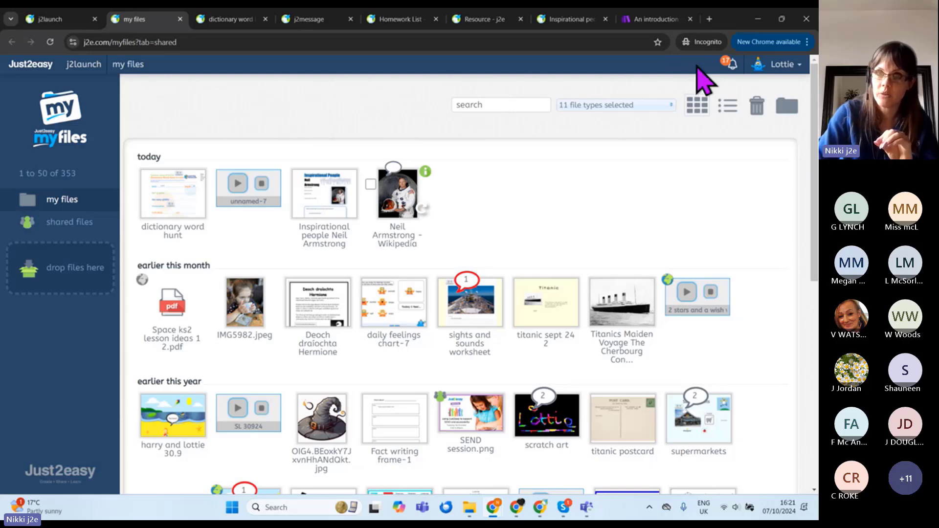
click(757, 19)
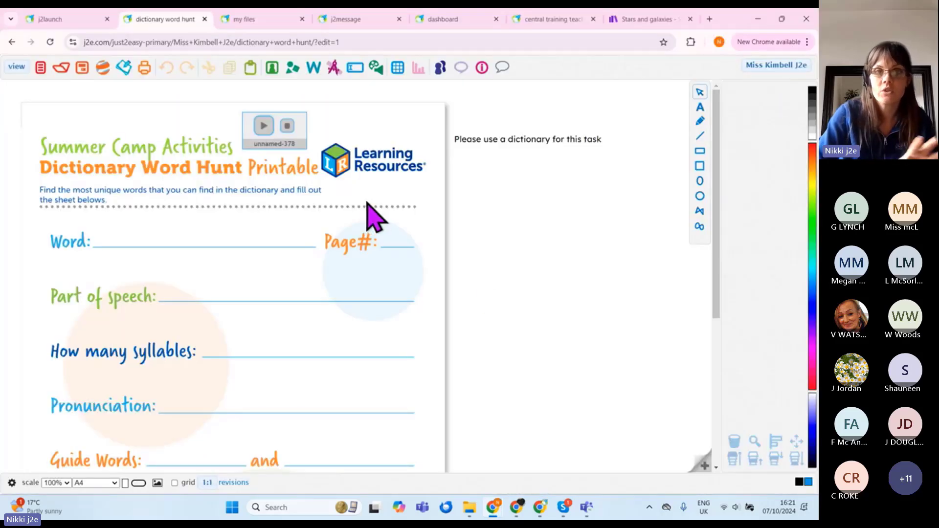
Step: As teacher, open the pupil's dictionary word hunt from pupils files > Class 1 and play unnamed-7
click(249, 20)
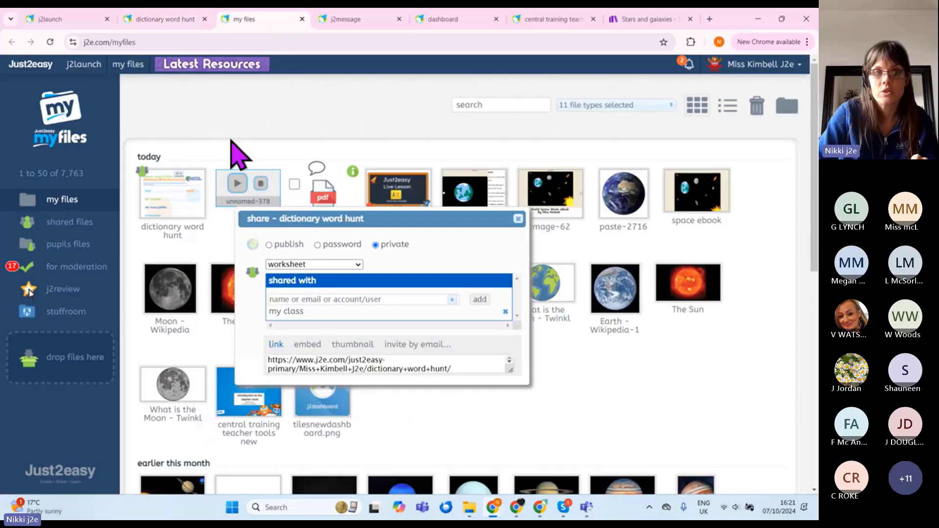
click(65, 246)
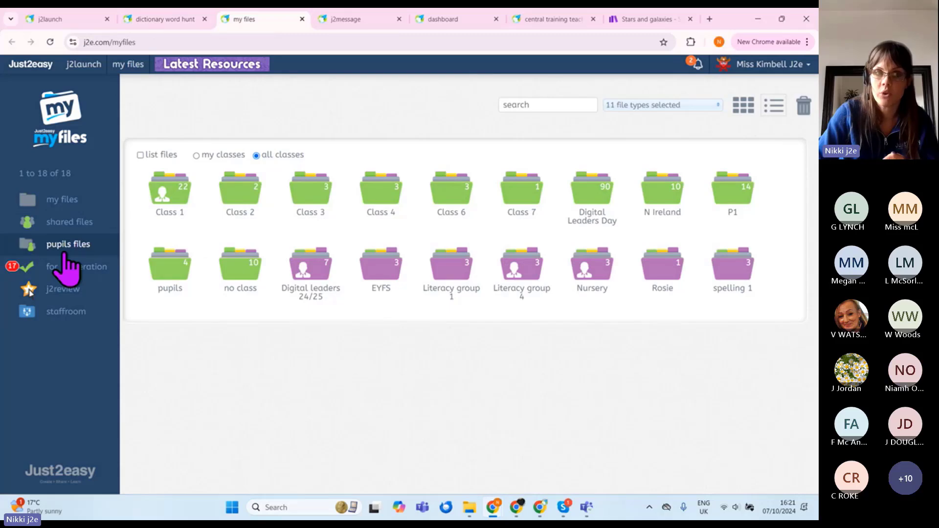
click(174, 205)
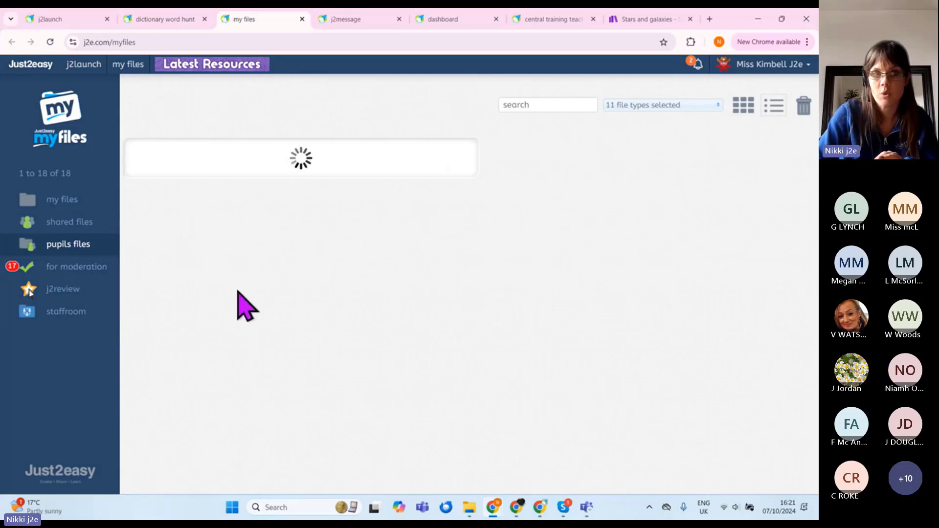
click(661, 225)
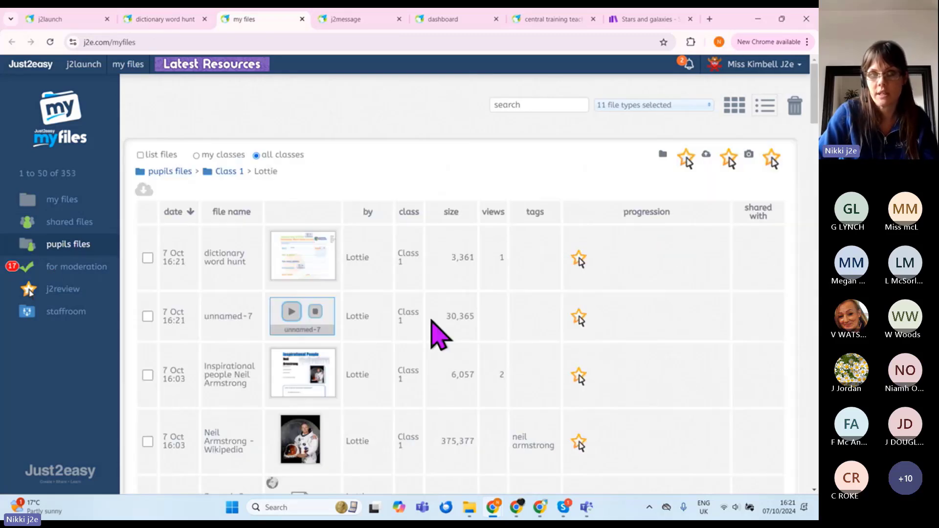
click(295, 264)
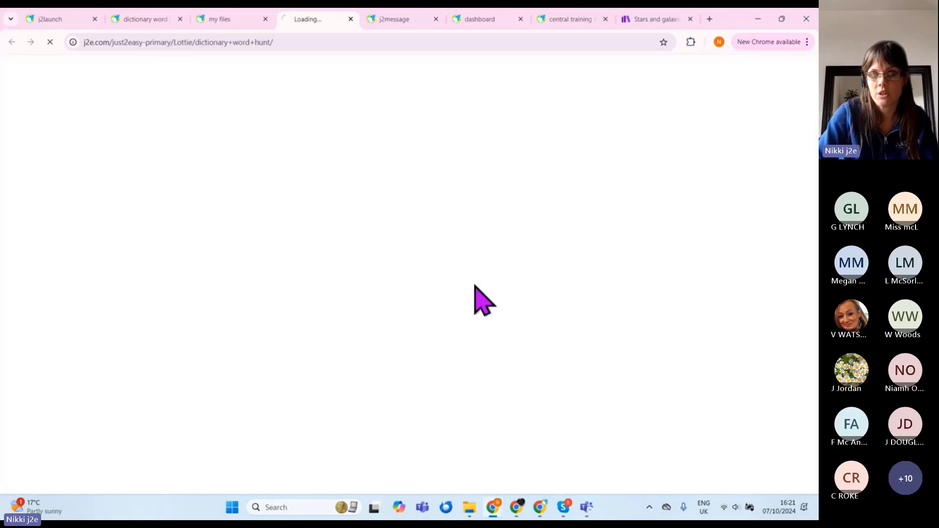
click(370, 346)
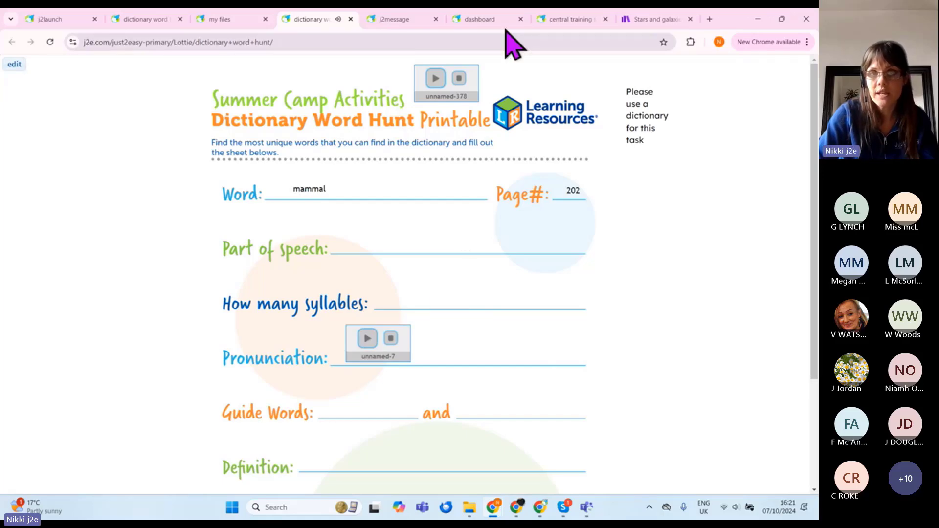
click(567, 20)
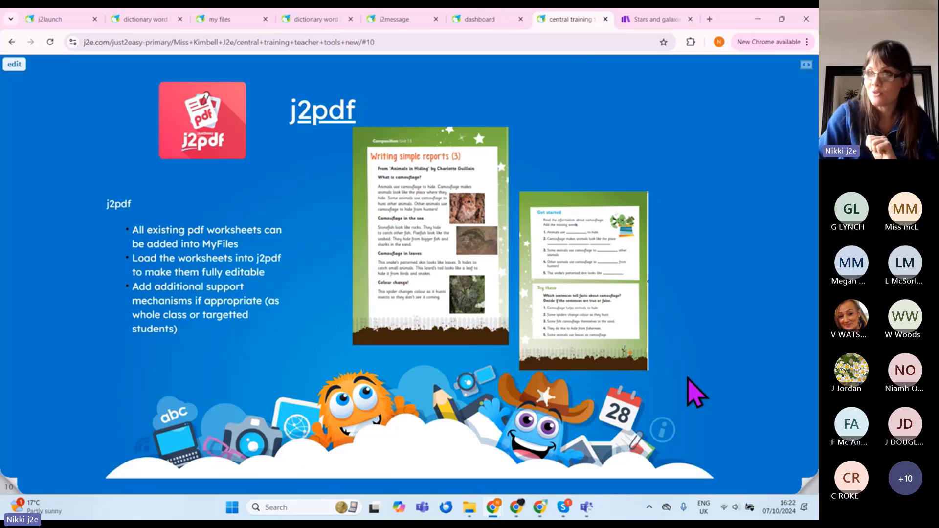
Step: Go to the next slide and follow its Just2easy TV YouTube link
click(805, 483)
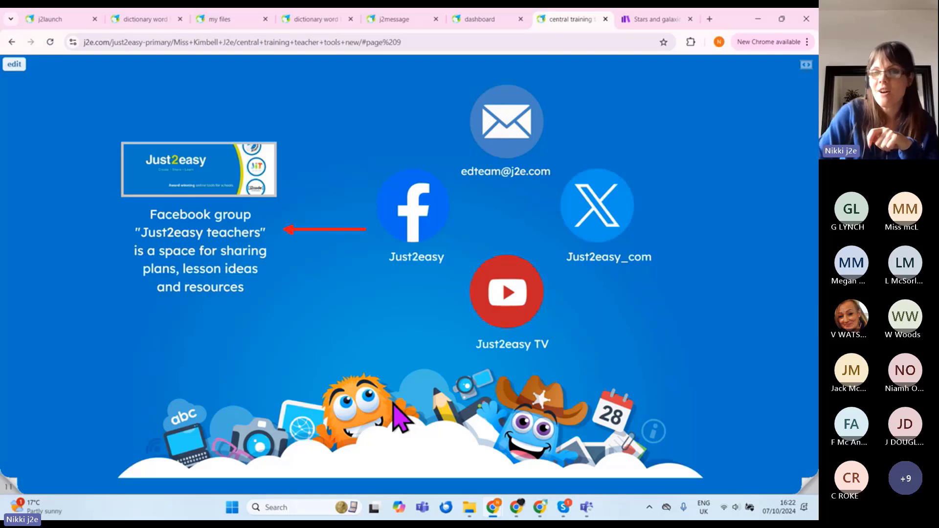
click(517, 306)
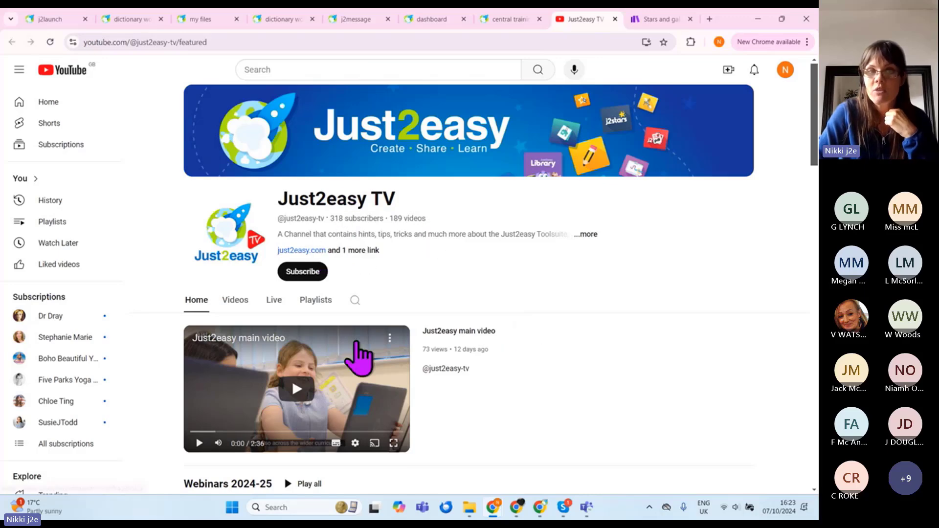
Step: Scroll through the Just2easy TV channel and page through the Tips and Tricks videos
scroll(304, 378, down, 3)
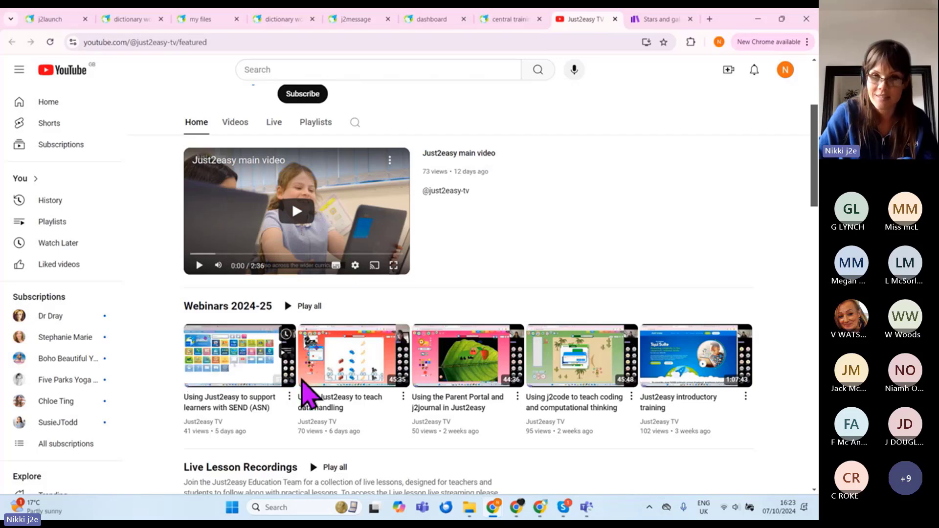
scroll(553, 376, down, 2)
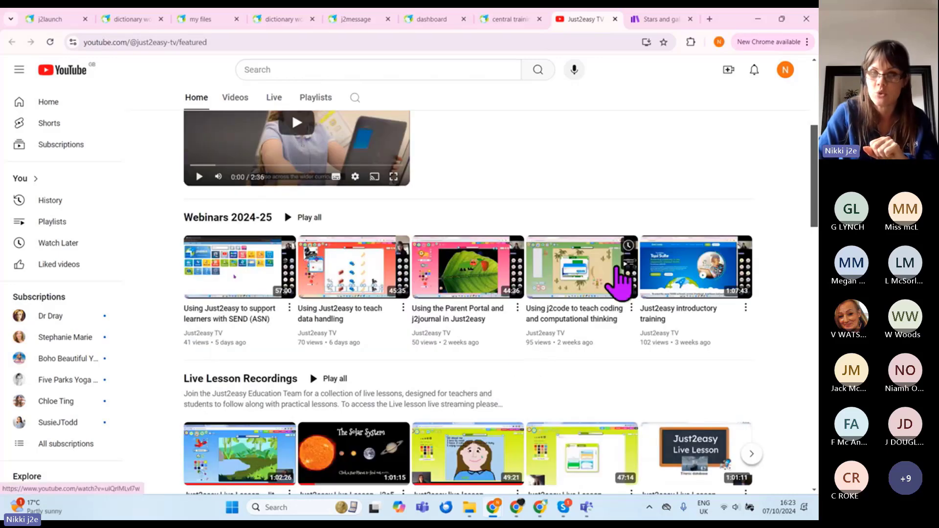
scroll(562, 318, down, 2)
scroll(509, 357, down, 8)
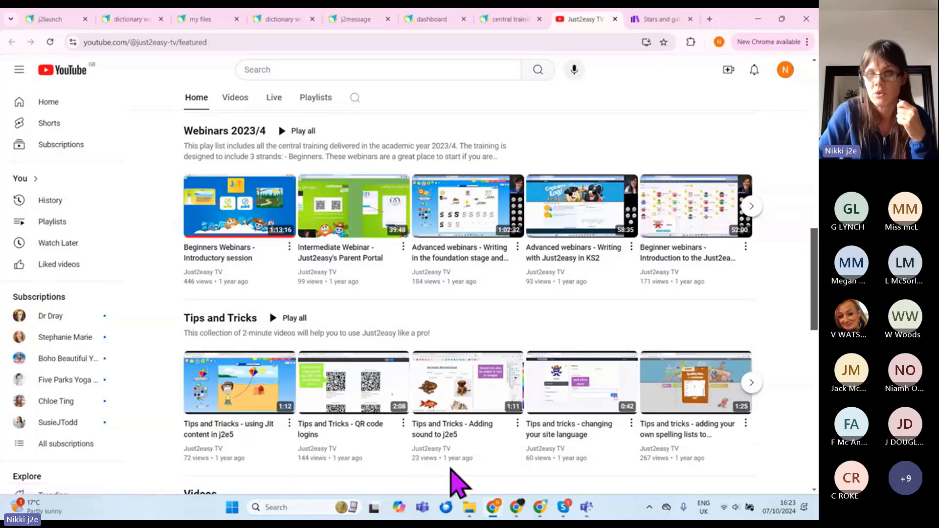
mouse_move(601, 441)
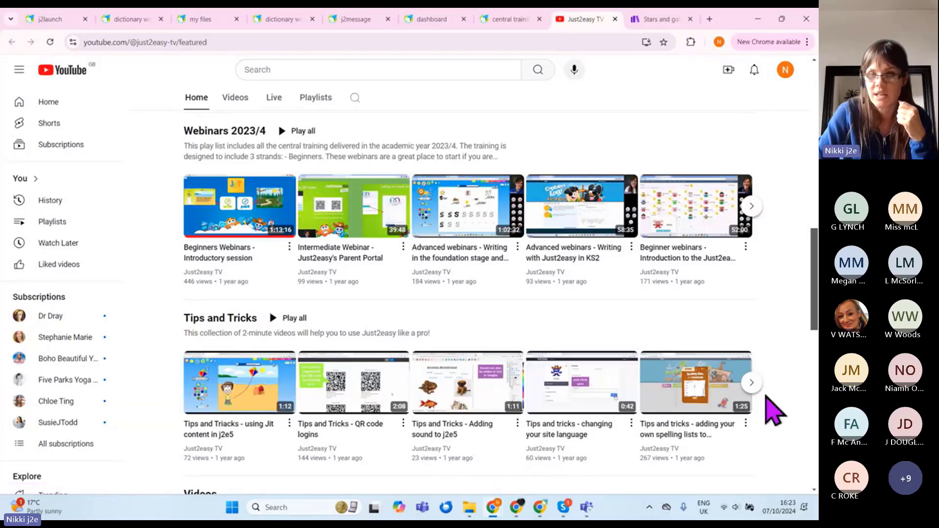
click(752, 383)
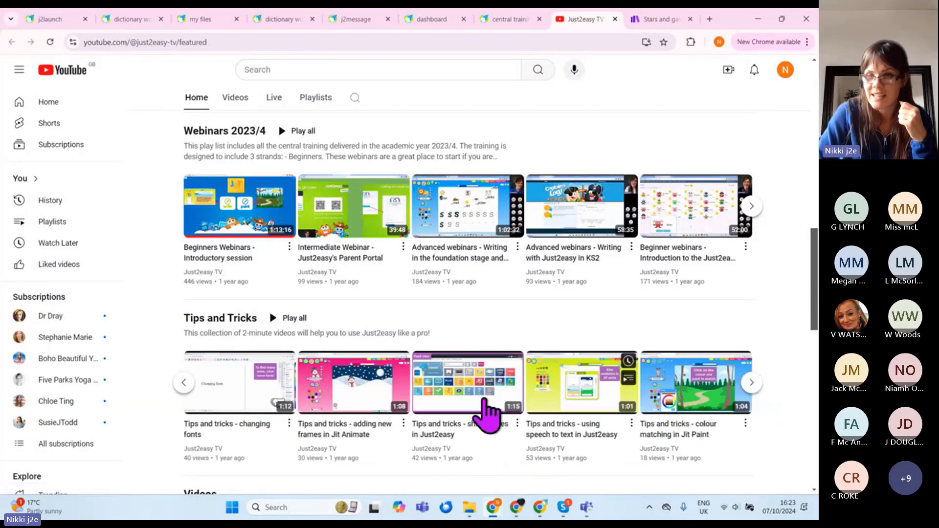
mouse_move(306, 402)
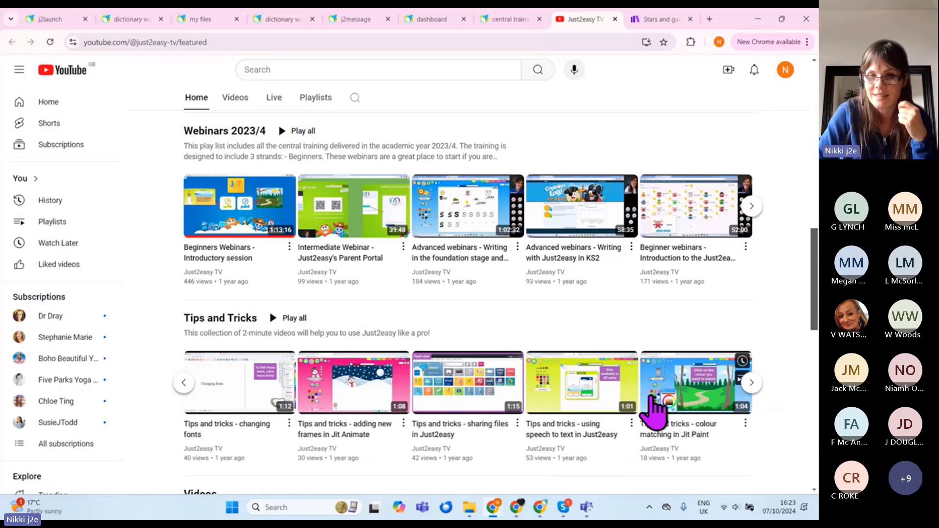
mouse_move(471, 404)
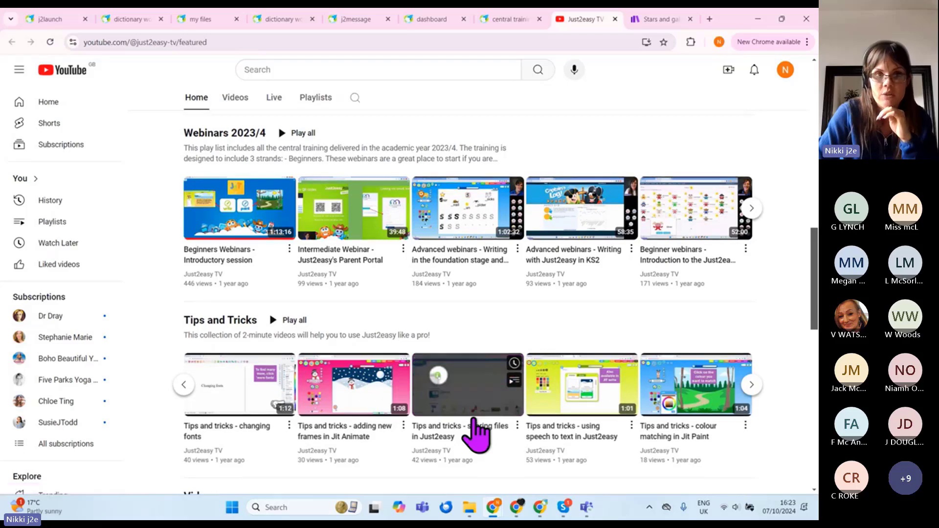
scroll(472, 430, up, 7)
mouse_move(640, 383)
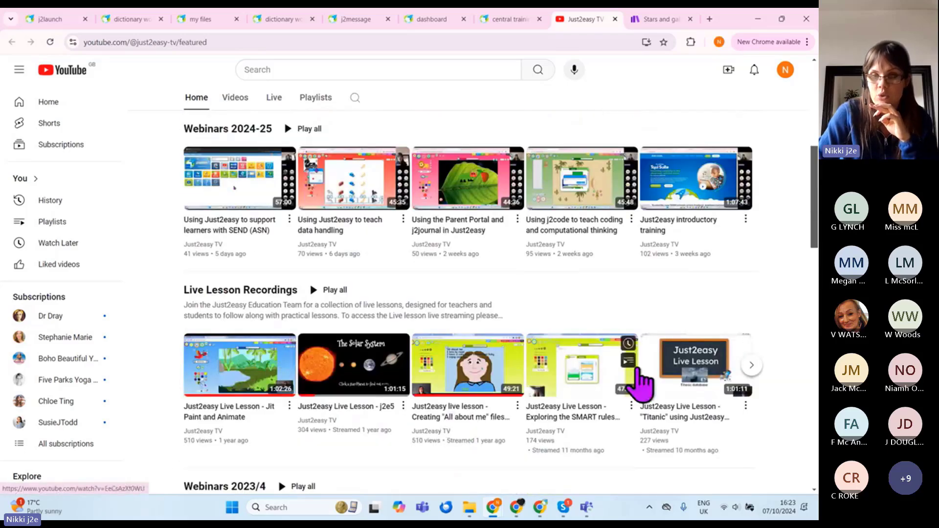
mouse_move(608, 399)
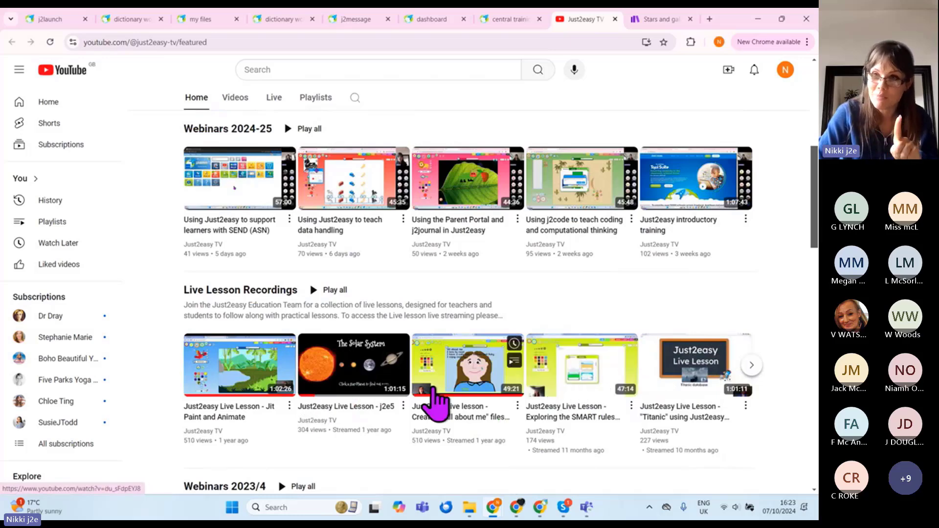
scroll(434, 403, up, 7)
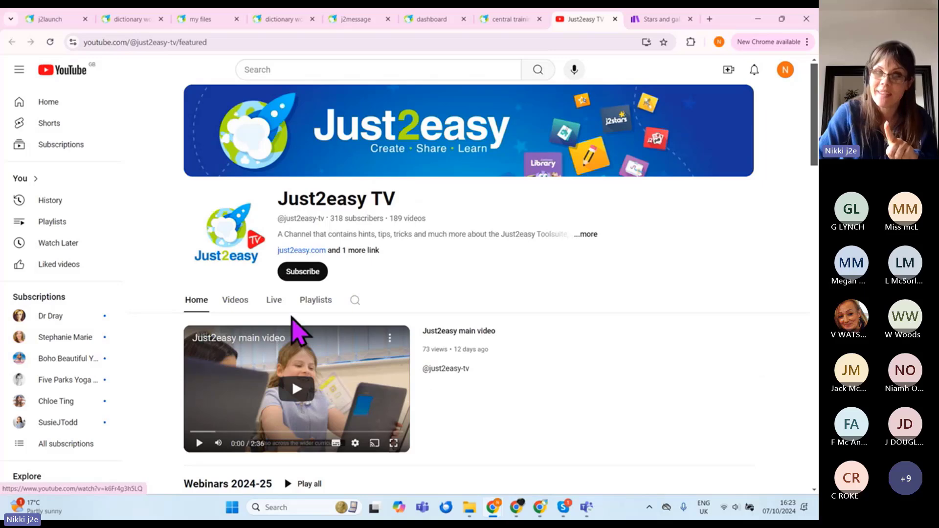
Step: Open the World Space week lesson from the Live tab, then advance the slides to Any questions?
click(274, 301)
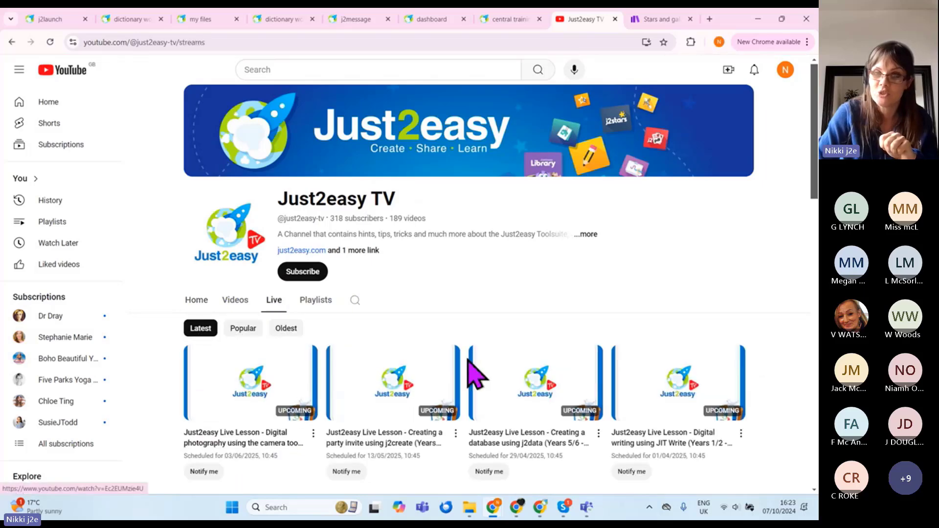
scroll(470, 367, down, 7)
scroll(471, 374, down, 3)
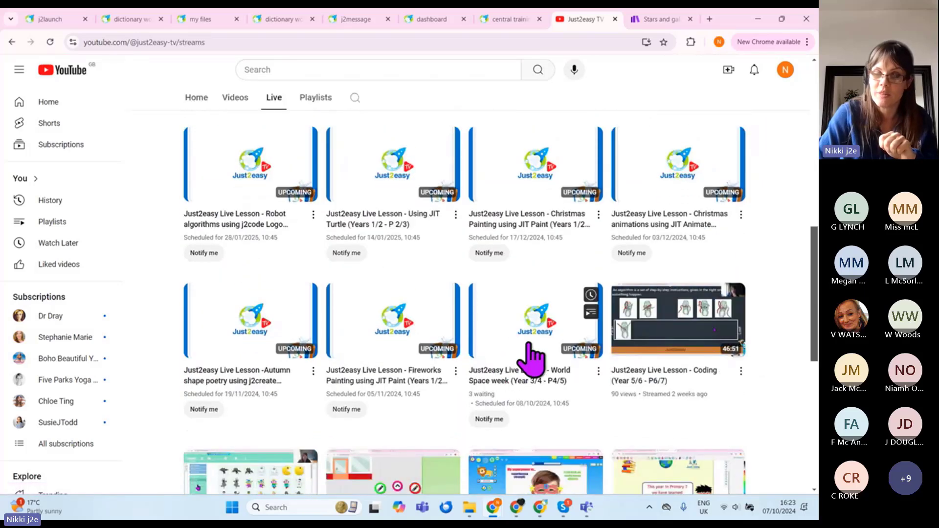
click(553, 349)
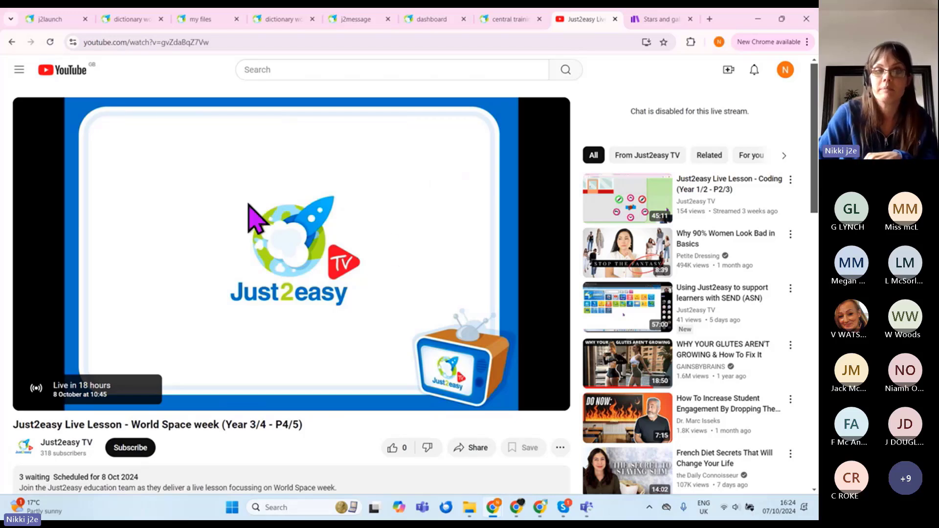
click(509, 20)
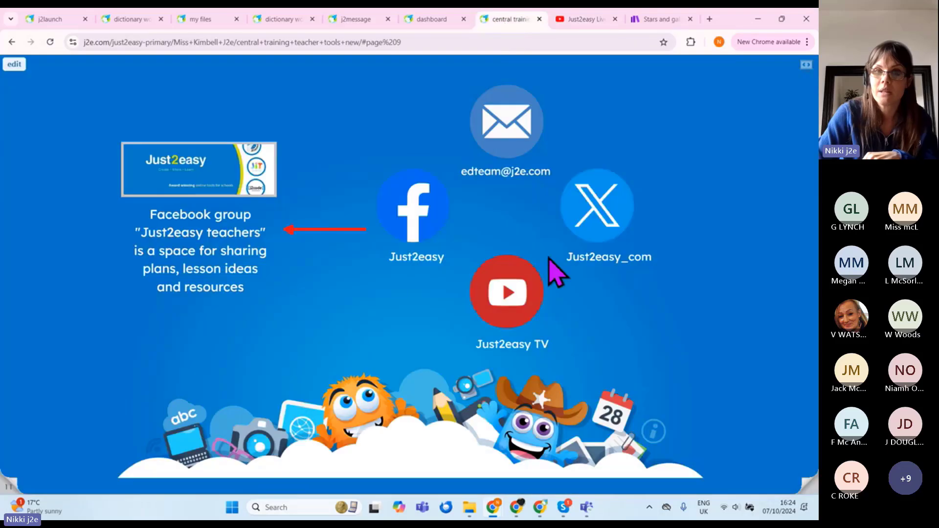
click(801, 484)
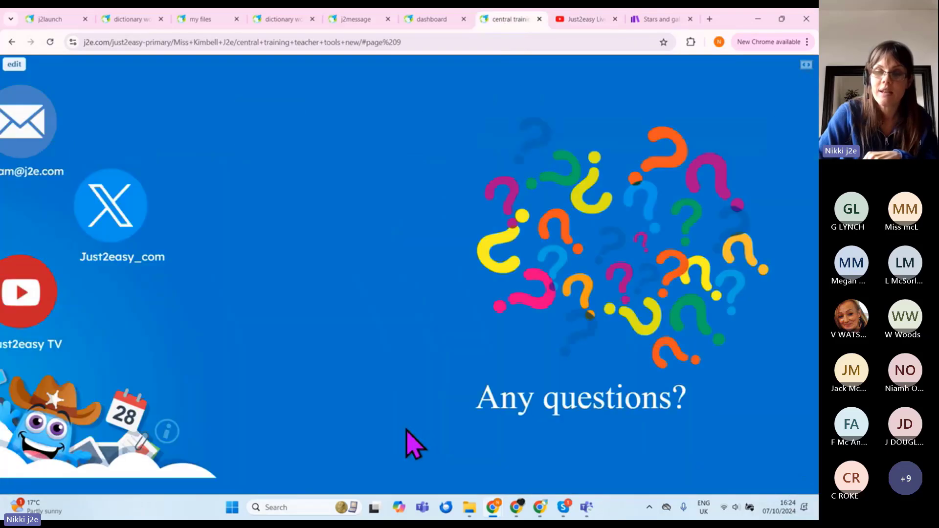